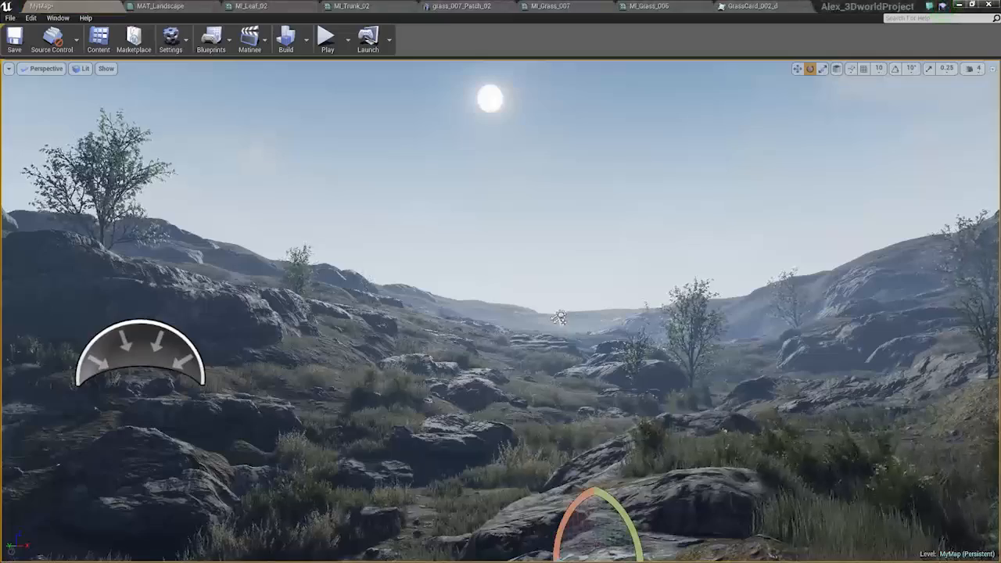
Place the height fog's Details window over the viewport's edge and widen it so all property values are readable.
{"action": "left_click_drag", "start_coordinate": [1000, 96], "coordinate": [817, 101]}
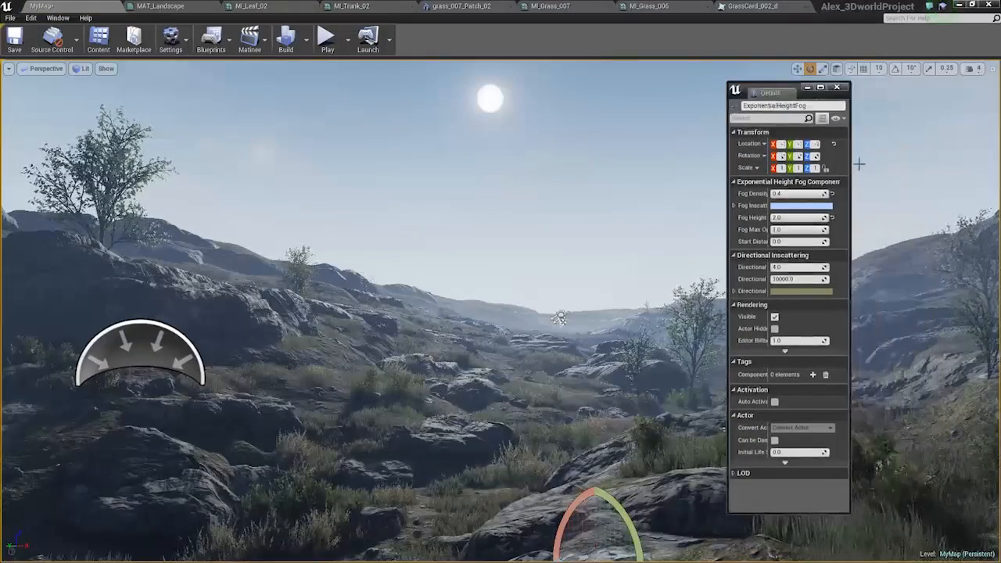
{"action": "left_click_drag", "start_coordinate": [851, 168], "coordinate": [935, 168]}
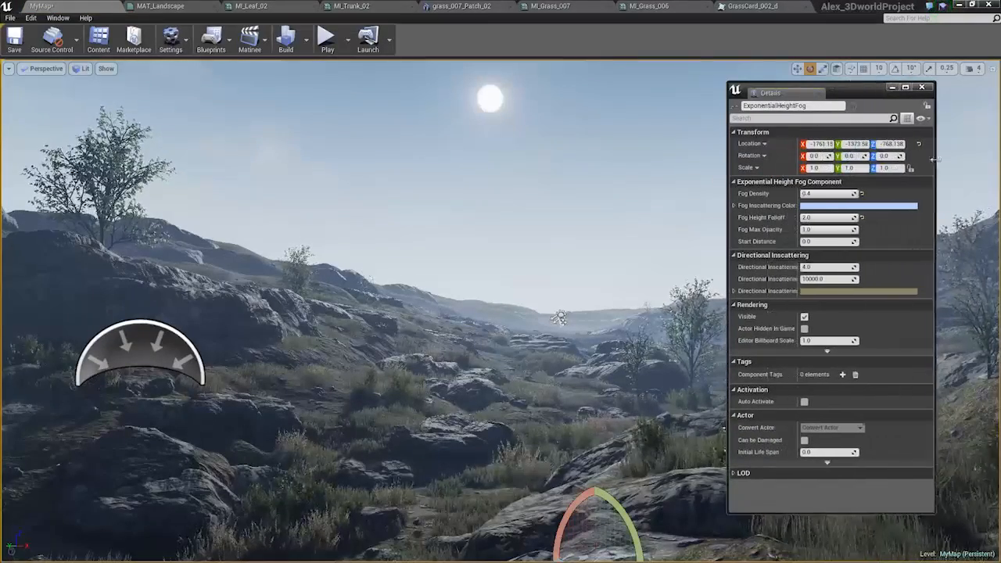
{"action": "left_click_drag", "start_coordinate": [857, 93], "coordinate": [920, 87]}
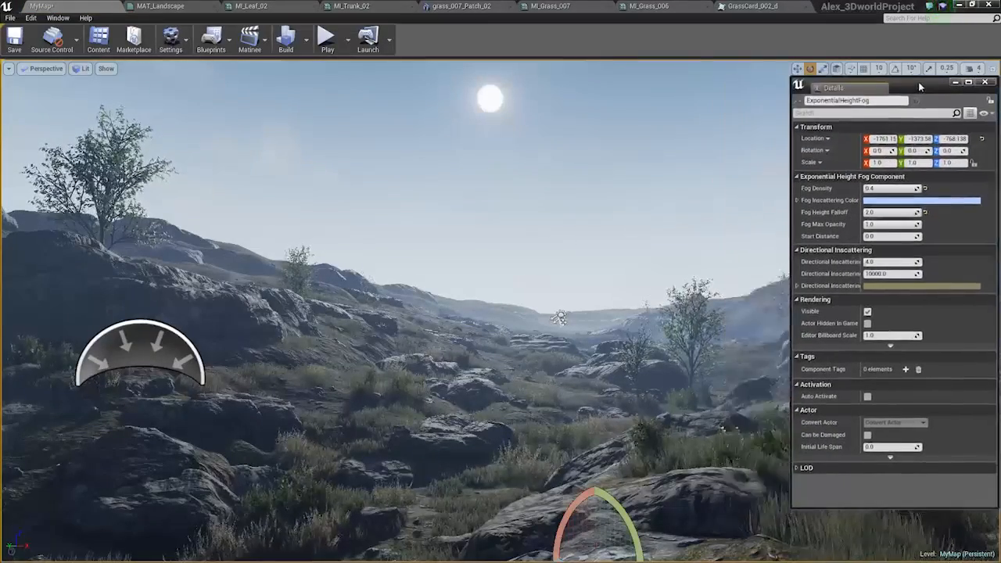
Try pale green, yellow and near-white tints for the height fog's inscattering color.
{"action": "left_click", "coordinate": [881, 201]}
{"action": "mouse_move", "coordinate": [778, 280]}
{"action": "left_mouse_down"}
{"action": "mouse_move", "coordinate": [806, 306]}
{"action": "mouse_move", "coordinate": [812, 293]}
{"action": "mouse_move", "coordinate": [810, 279]}
{"action": "mouse_move", "coordinate": [780, 264]}
{"action": "mouse_move", "coordinate": [781, 295]}
{"action": "left_mouse_up"}
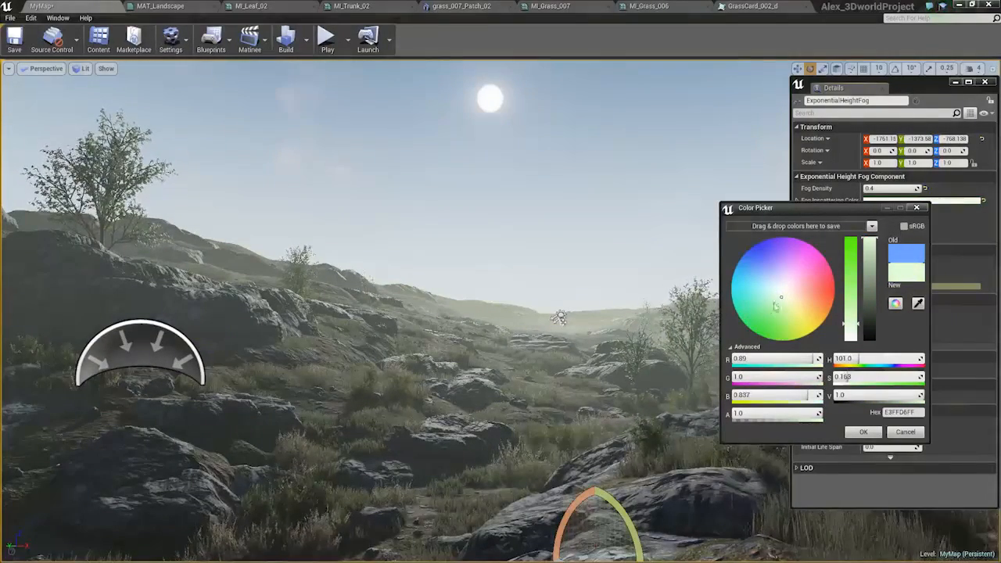
{"action": "left_click_drag", "start_coordinate": [790, 307], "coordinate": [791, 303]}
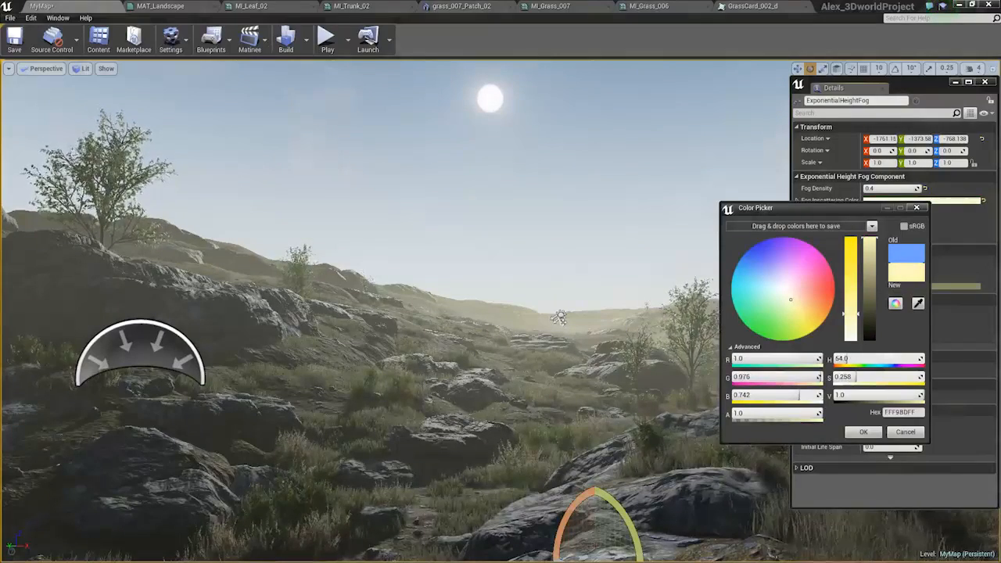
{"action": "left_click_drag", "start_coordinate": [850, 312], "coordinate": [851, 328]}
{"action": "mouse_move", "coordinate": [778, 303]}
{"action": "left_mouse_down"}
{"action": "mouse_move", "coordinate": [754, 289]}
{"action": "mouse_move", "coordinate": [782, 291]}
{"action": "left_mouse_up"}
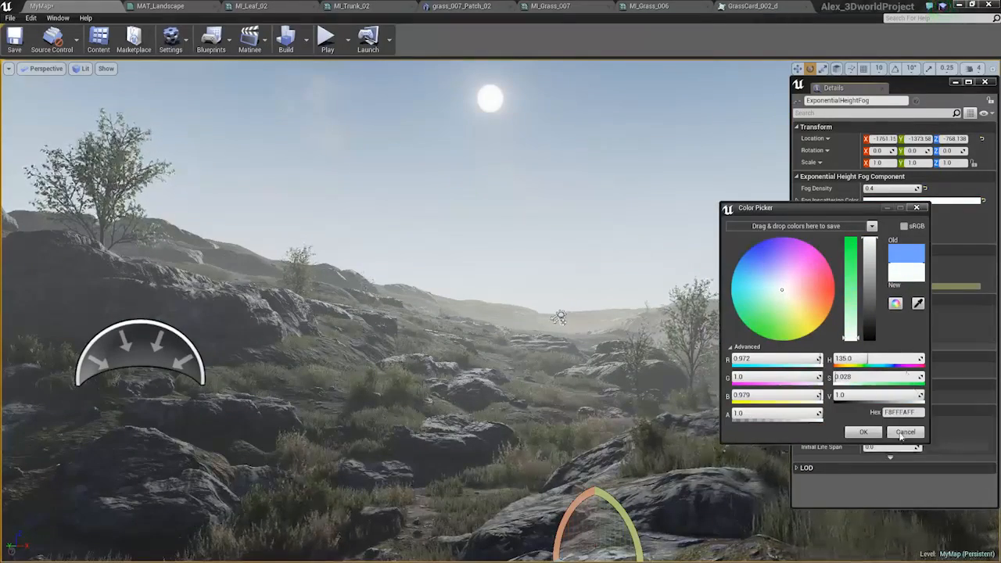
{"action": "left_click", "coordinate": [902, 435]}
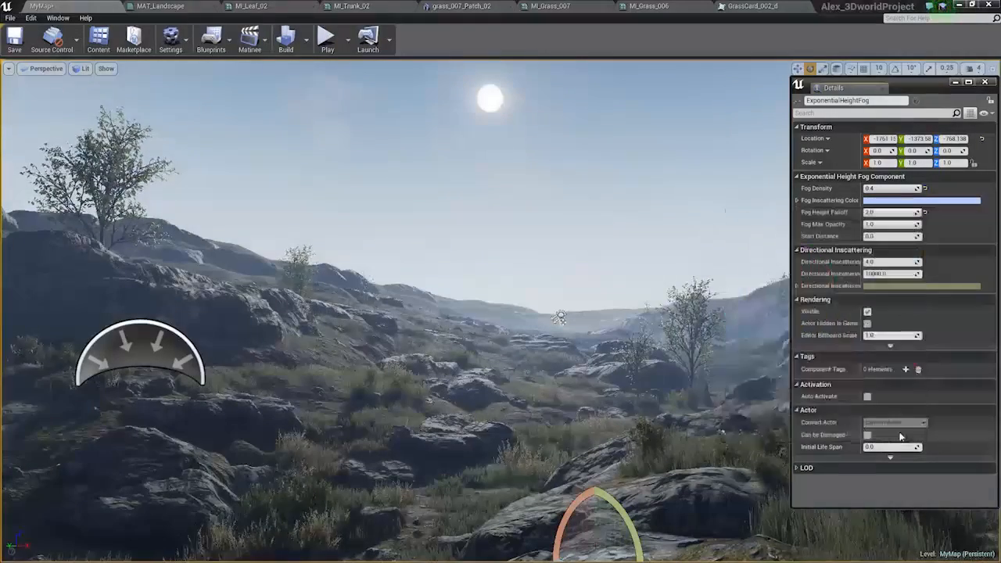
Set the exponential height fog's density to 0.3 and clear the selection.
{"action": "left_click", "coordinate": [876, 201]}
{"action": "left_click", "coordinate": [863, 433]}
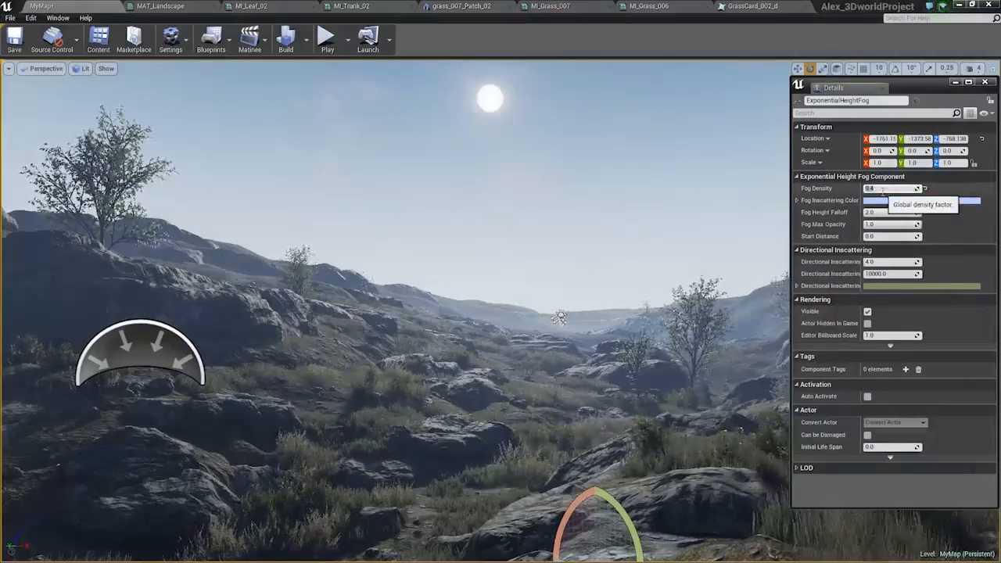
{"action": "type", "text": "0.3"}
{"action": "key", "text": "Return"}
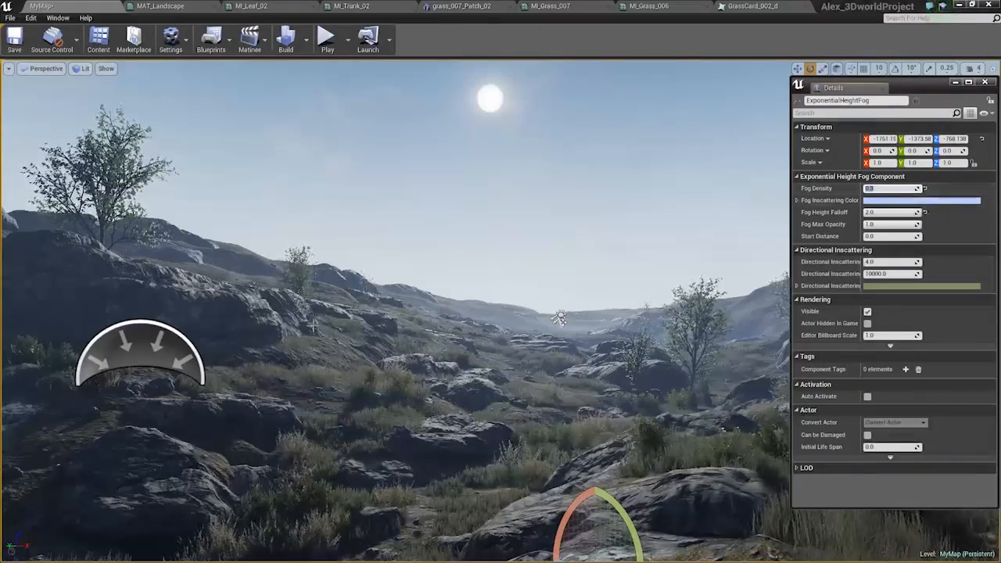
{"action": "left_click", "coordinate": [273, 308]}
{"action": "key", "text": "Escape"}
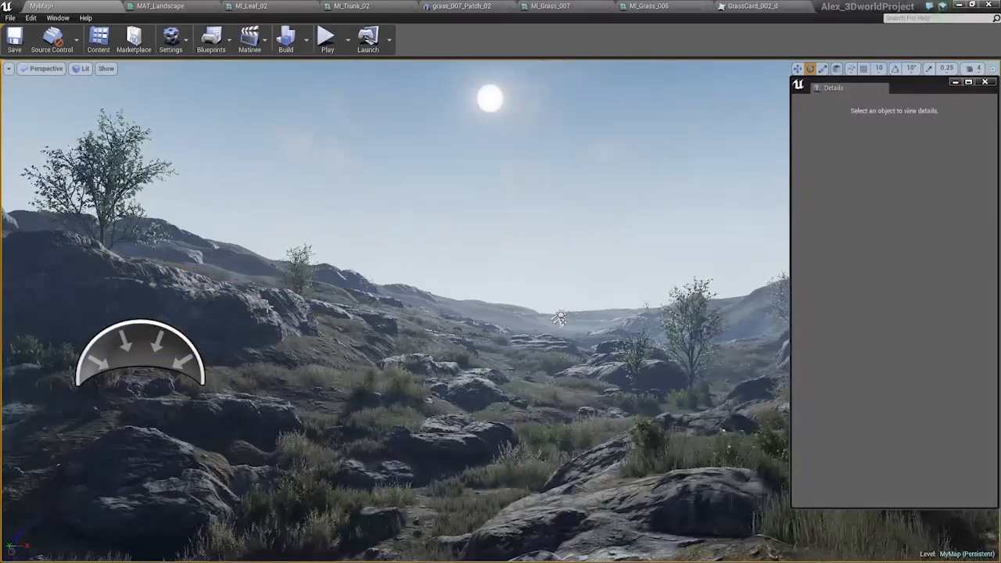
Set the sky sphere's cloud opacity to about 1.14, cloud speed to about 2.65 and sun brightness to about 18.45.
{"action": "left_click", "coordinate": [726, 212]}
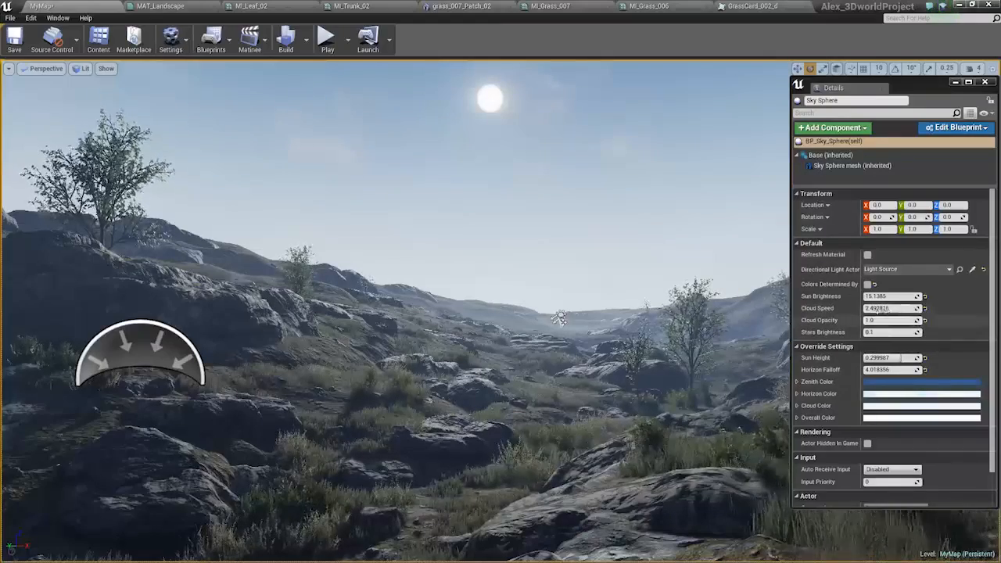
{"action": "mouse_move", "coordinate": [880, 320]}
{"action": "left_mouse_down"}
{"action": "mouse_move", "coordinate": [927, 320]}
{"action": "mouse_move", "coordinate": [879, 320]}
{"action": "left_mouse_up"}
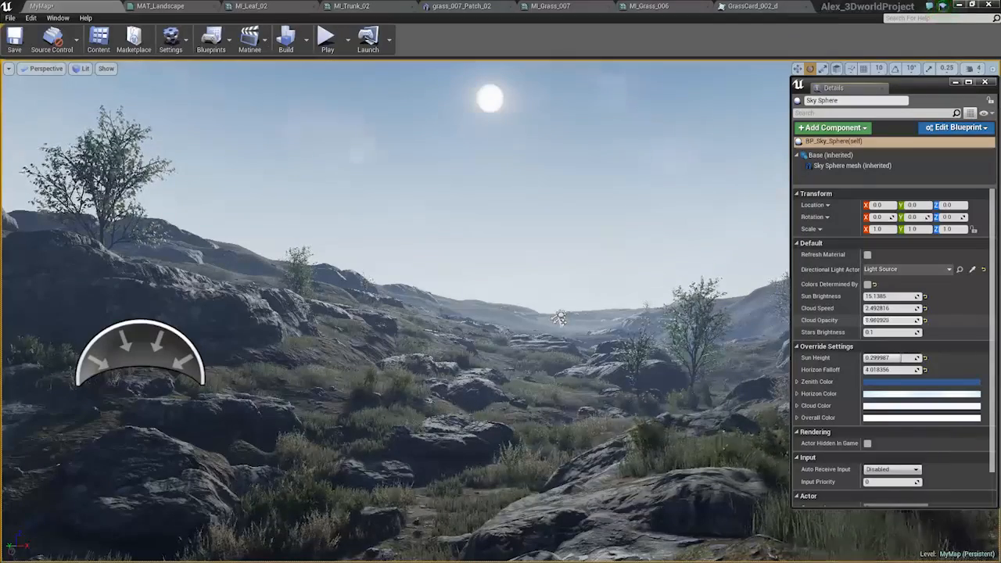
{"action": "mouse_move", "coordinate": [881, 309]}
{"action": "left_mouse_down"}
{"action": "mouse_move", "coordinate": [923, 297]}
{"action": "mouse_move", "coordinate": [883, 297]}
{"action": "left_mouse_up"}
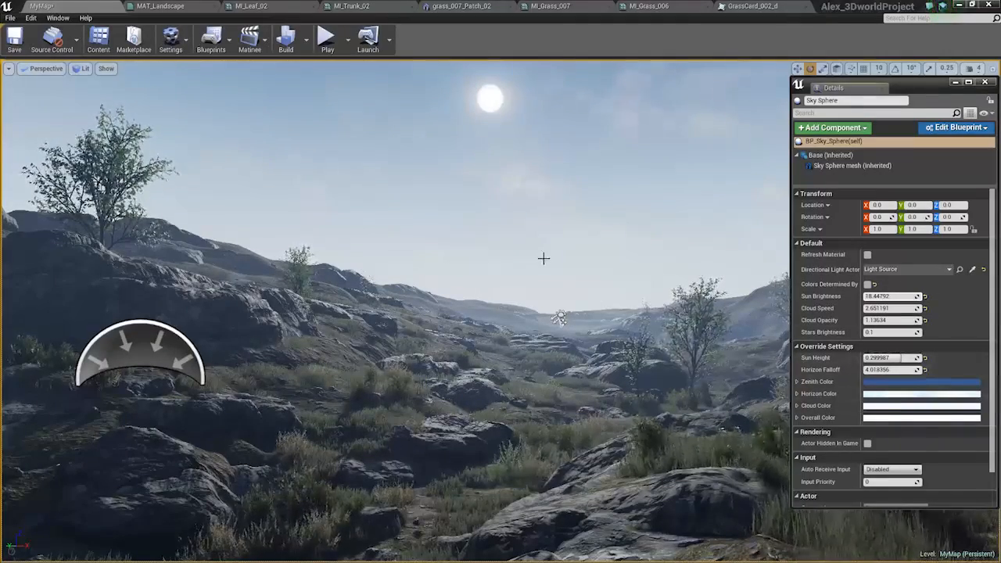
Review the settings of the directional light, skylight, atmospheric fog and sky sphere, ending at the sky sphere's color overrides.
{"action": "left_click", "coordinate": [560, 316]}
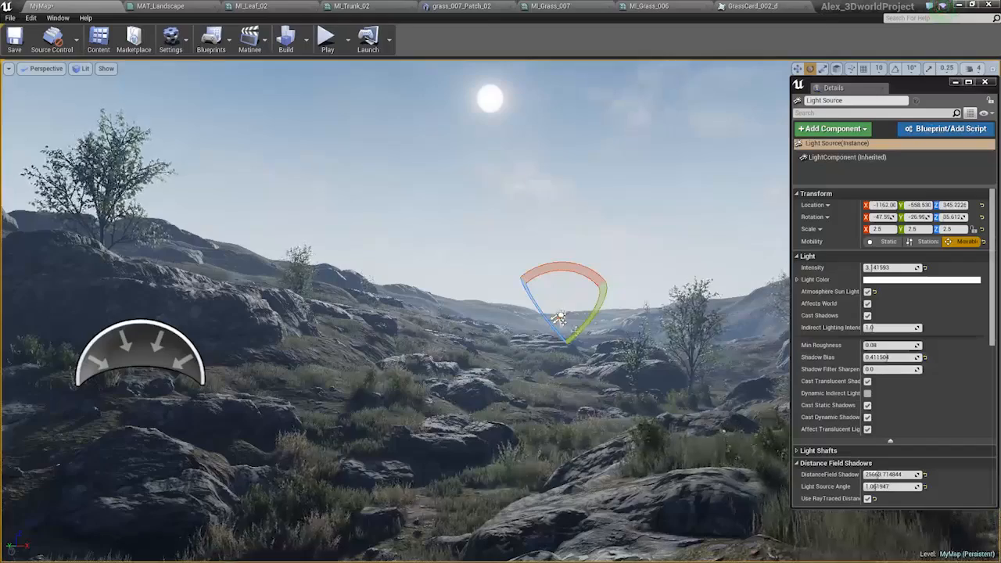
{"action": "left_click", "coordinate": [196, 354]}
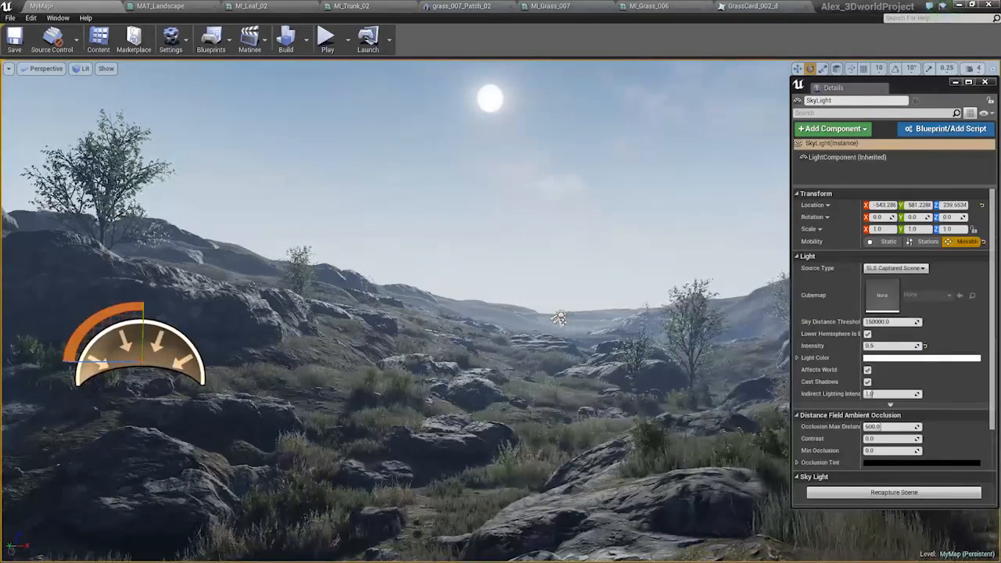
{"action": "left_click", "coordinate": [560, 317]}
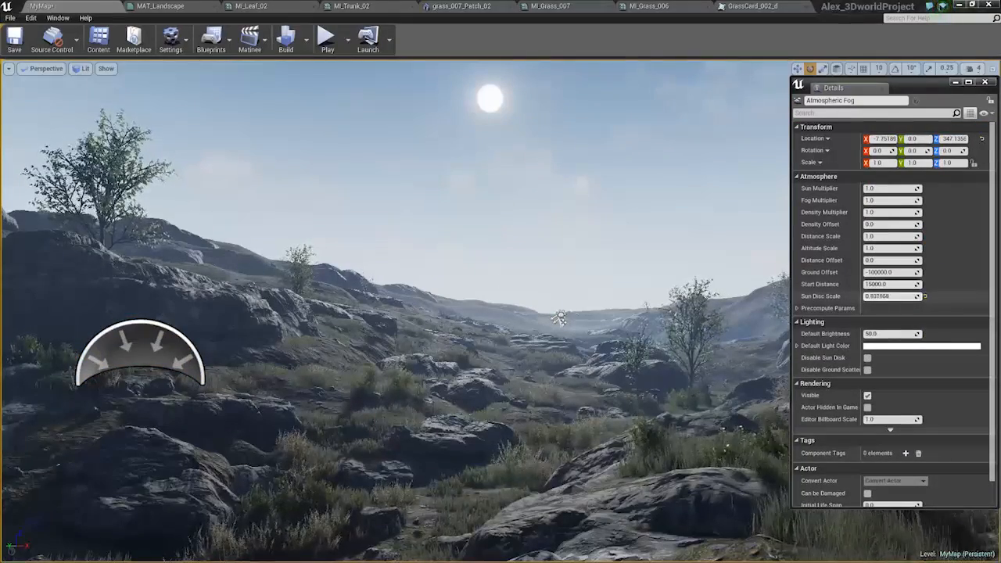
{"action": "left_click", "coordinate": [492, 174]}
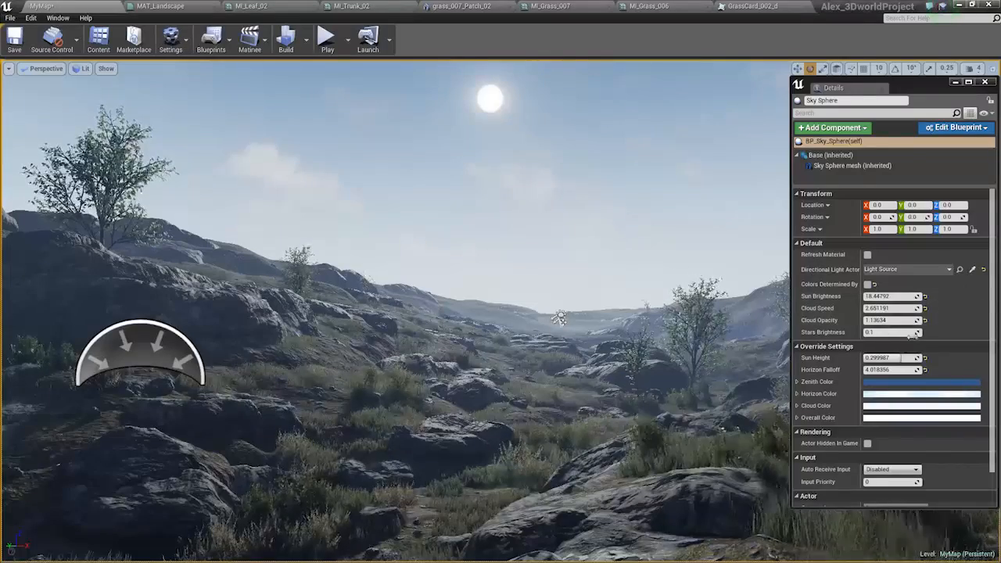
{"action": "scroll", "coordinate": [899, 356], "scroll_direction": "down", "scroll_amount": 2}
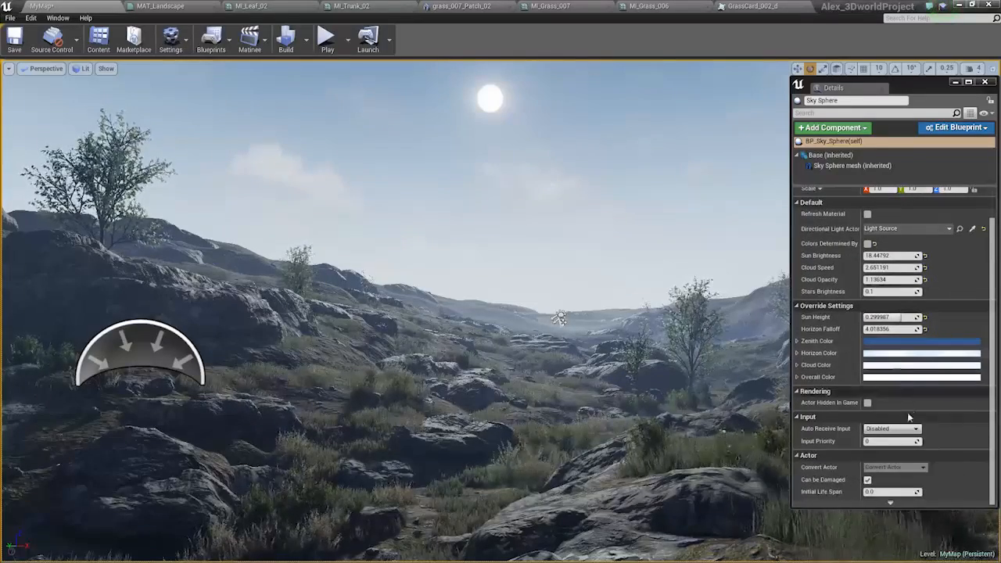
Try a different cloud color on the sky sphere.
{"action": "left_click", "coordinate": [879, 368]}
{"action": "mouse_move", "coordinate": [777, 417]}
{"action": "left_mouse_down"}
{"action": "mouse_move", "coordinate": [792, 420]}
{"action": "mouse_move", "coordinate": [766, 417]}
{"action": "mouse_move", "coordinate": [773, 411]}
{"action": "left_mouse_up"}
{"action": "left_click", "coordinate": [902, 554]}
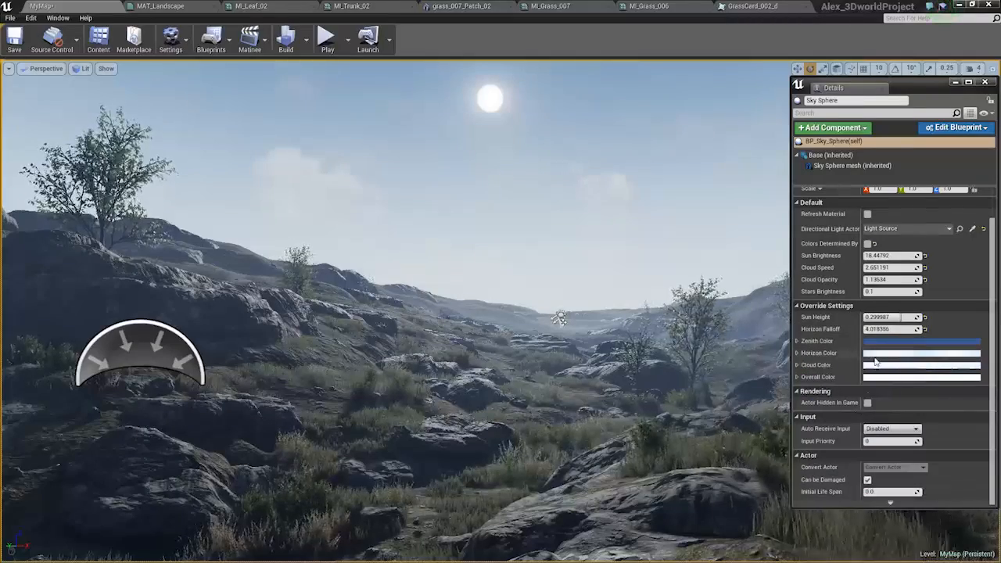
Tint the sky sphere's horizon color pale green with hue 118, saturation 0.295 and value 3.0.
{"action": "left_click", "coordinate": [880, 355]}
{"action": "left_click_drag", "start_coordinate": [779, 420], "coordinate": [776, 429]}
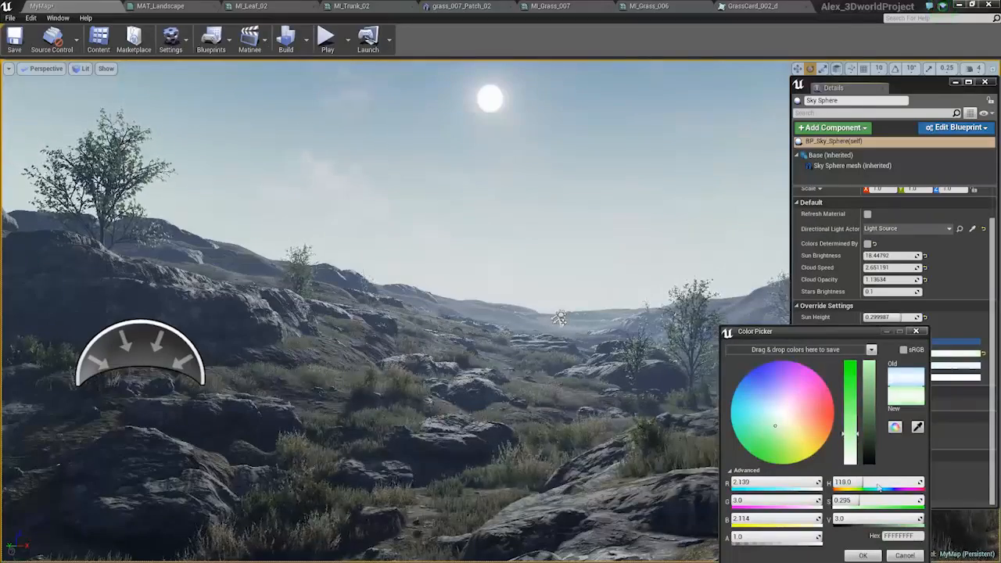
{"action": "left_click", "coordinate": [864, 555]}
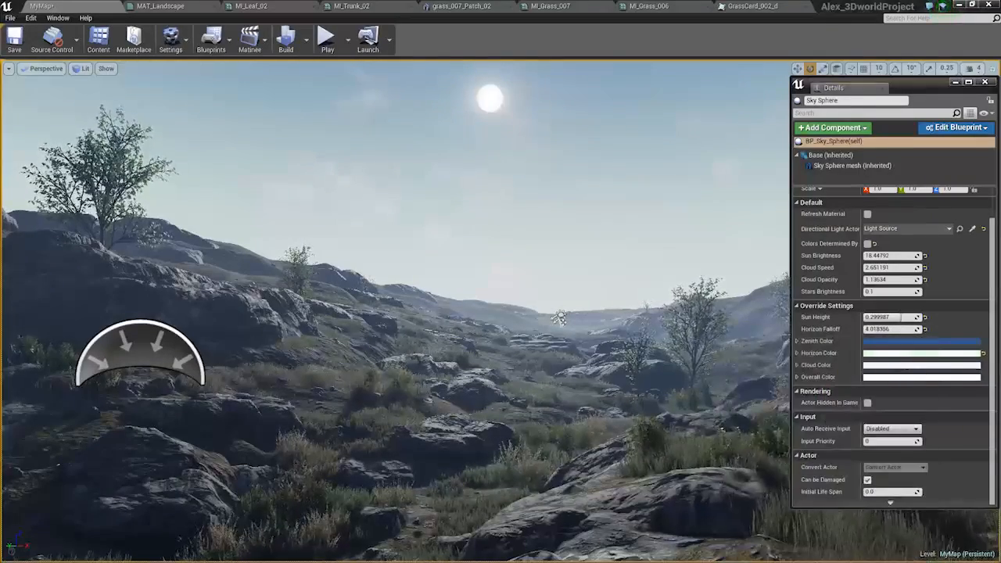
Compare the scene with the directional light's Light Shaft Bloom on and off, leaving it off.
{"action": "left_click", "coordinate": [559, 317]}
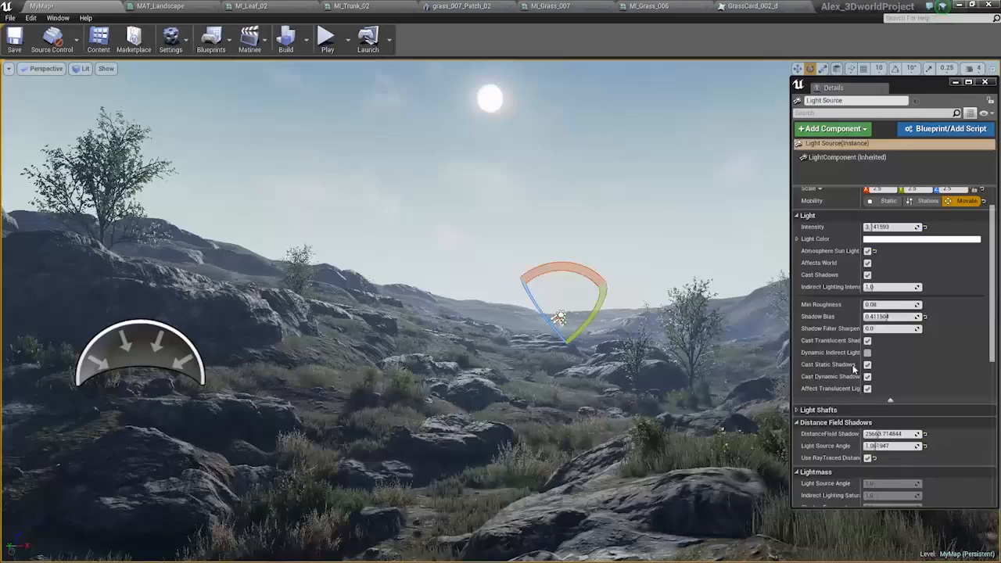
{"action": "scroll", "coordinate": [842, 353], "scroll_direction": "down", "scroll_amount": 2}
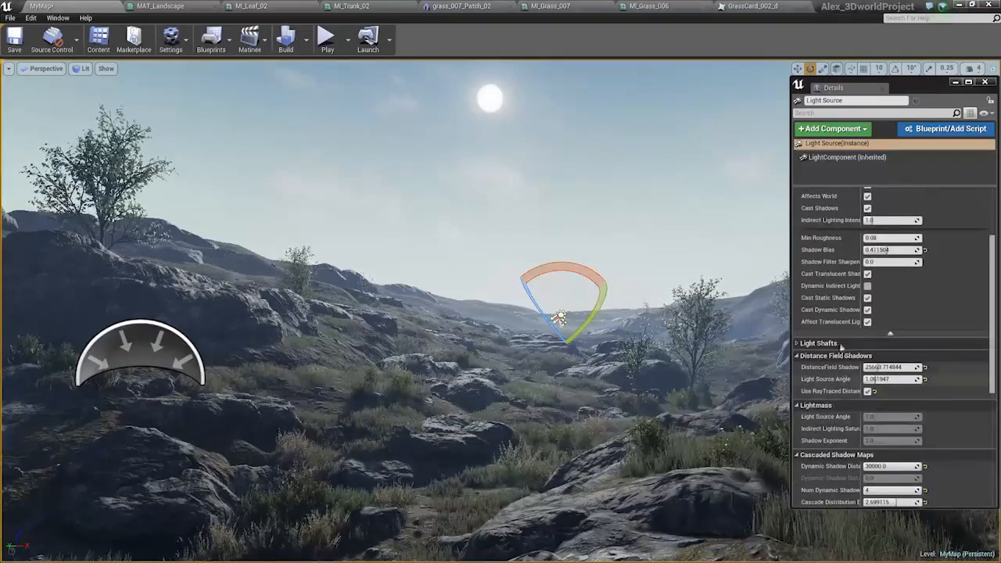
{"action": "left_click", "coordinate": [890, 334]}
{"action": "left_click", "coordinate": [819, 244]}
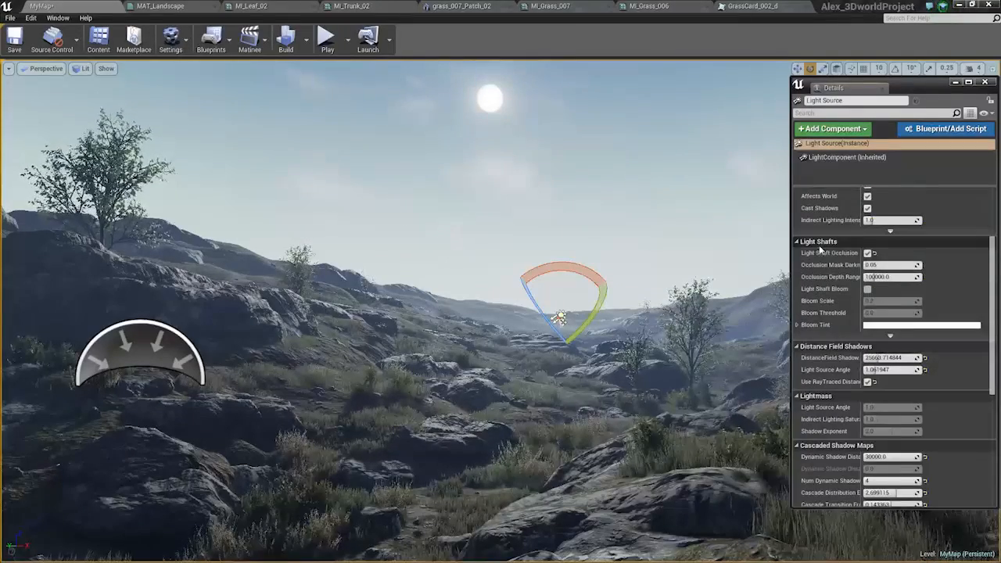
{"action": "left_click", "coordinate": [868, 289]}
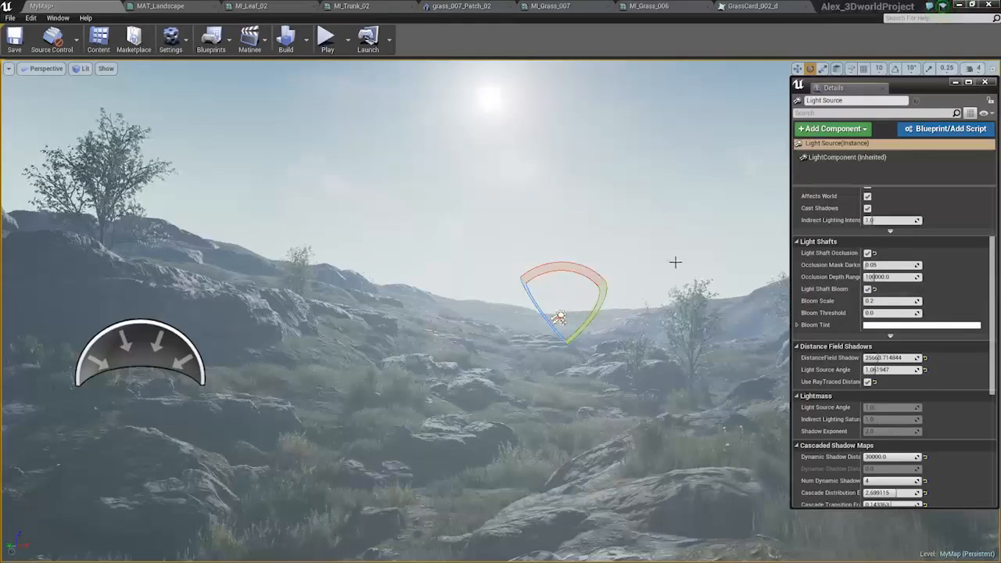
{"action": "left_click", "coordinate": [867, 290]}
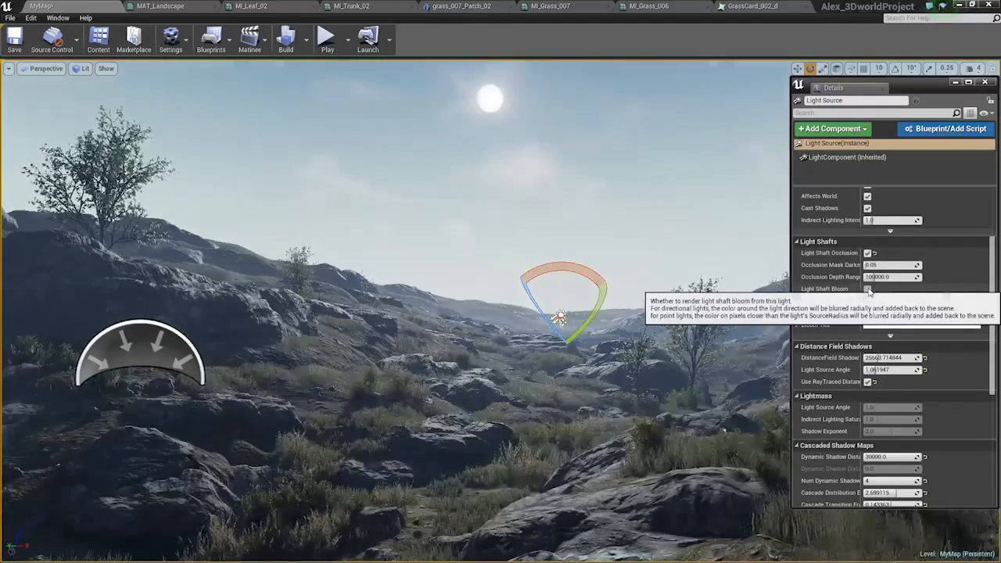
{"action": "left_click", "coordinate": [868, 290]}
{"action": "left_click", "coordinate": [869, 290]}
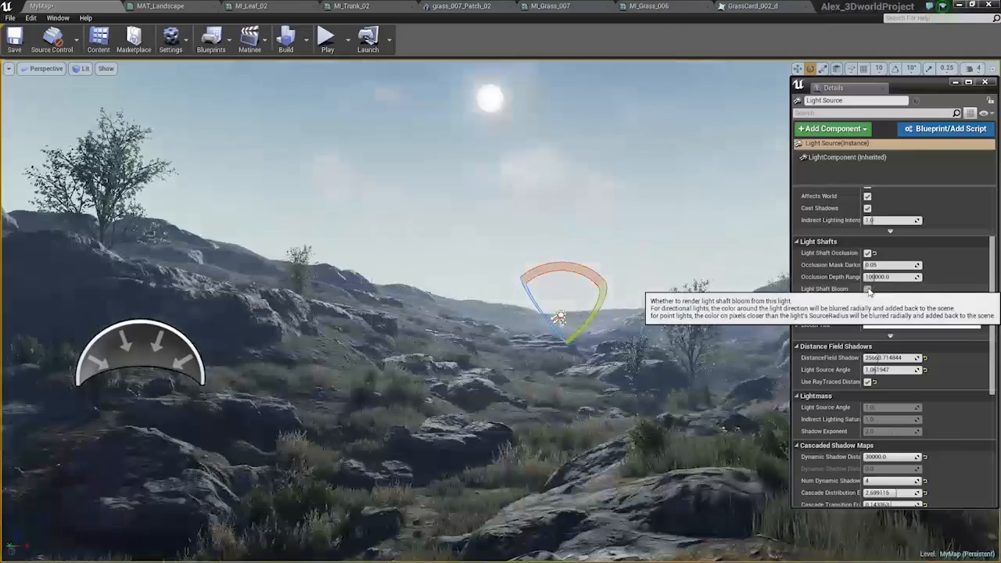
Set the directional light's light shaft occlusion mask darkness to about 0.86 and its occlusion depth range to 500000.
{"action": "mouse_move", "coordinate": [876, 266]}
{"action": "left_mouse_down"}
{"action": "mouse_move", "coordinate": [911, 266]}
{"action": "mouse_move", "coordinate": [880, 266]}
{"action": "left_mouse_up"}
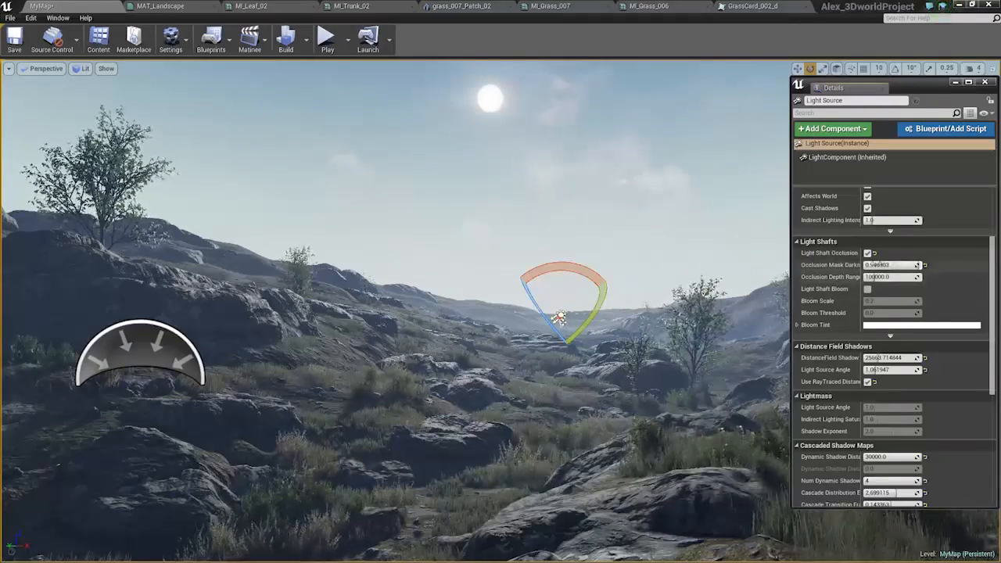
{"action": "left_click_drag", "start_coordinate": [911, 265], "coordinate": [908, 277]}
Enable Light Shaft Bloom on the directional light and reduce its bloom scale to 0.03.
{"action": "left_click", "coordinate": [867, 289]}
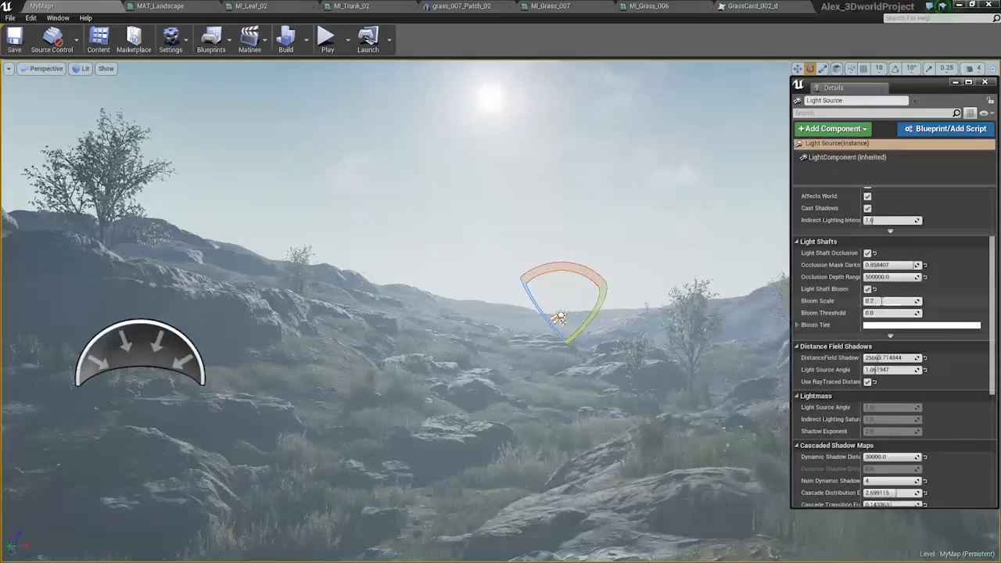
{"action": "left_click", "coordinate": [883, 302]}
{"action": "type", "text": "0.1"}
{"action": "key", "text": "Return"}
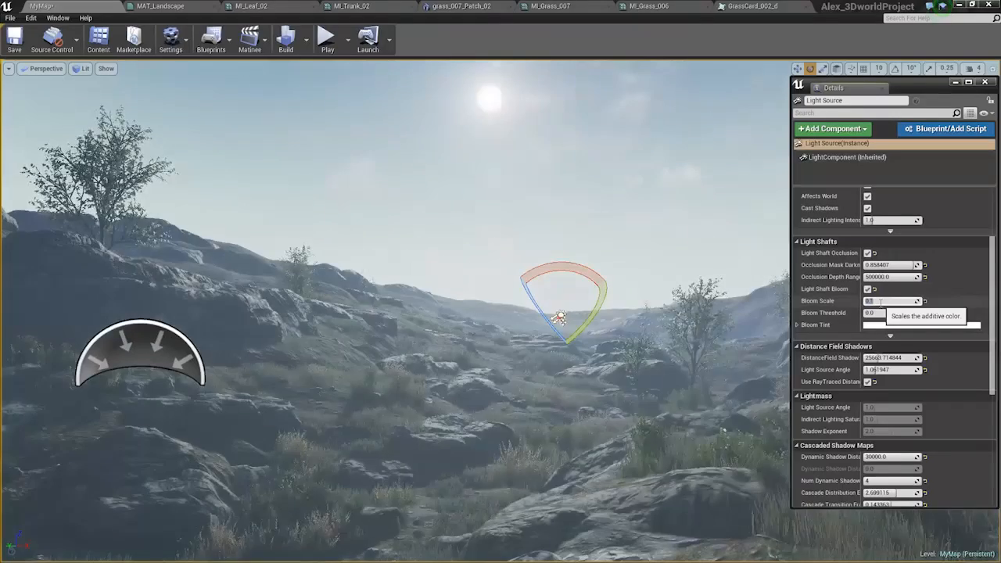
{"action": "left_click", "coordinate": [881, 301]}
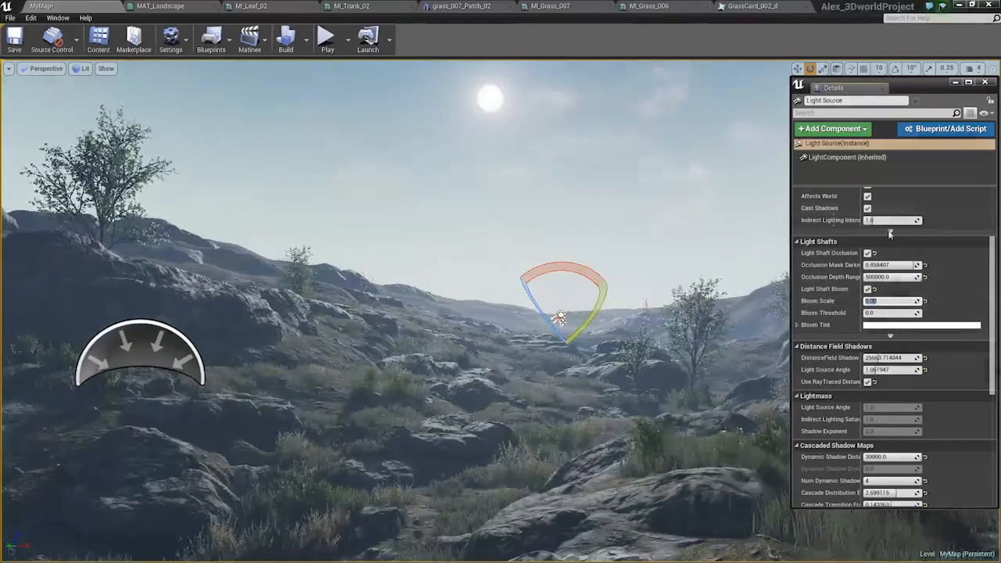
Fly around the valley and examine the sun, haze and light shafts from slightly different viewpoints.
{"action": "scroll", "coordinate": [881, 303], "scroll_direction": "up", "scroll_amount": 3}
{"action": "mouse_move", "coordinate": [581, 313]}
{"action": "right_mouse_down"}
{"action": "mouse_move", "coordinate": [600, 326]}
{"action": "mouse_move", "coordinate": [607, 250]}
{"action": "mouse_move", "coordinate": [592, 225]}
{"action": "mouse_move", "coordinate": [570, 247]}
{"action": "mouse_move", "coordinate": [596, 271]}
{"action": "mouse_move", "coordinate": [601, 237]}
{"action": "mouse_move", "coordinate": [610, 247]}
{"action": "mouse_move", "coordinate": [596, 319]}
{"action": "mouse_move", "coordinate": [586, 317]}
{"action": "right_mouse_up"}
{"action": "key", "text": "a"}
{"action": "key", "text": "w"}
{"action": "key", "text": "d"}
{"action": "key", "text": "a"}
{"action": "key", "text": "s"}
{"action": "key", "text": "w"}
{"action": "key", "text": "s"}
{"action": "key", "text": "d"}
{"action": "key", "text": "q"}
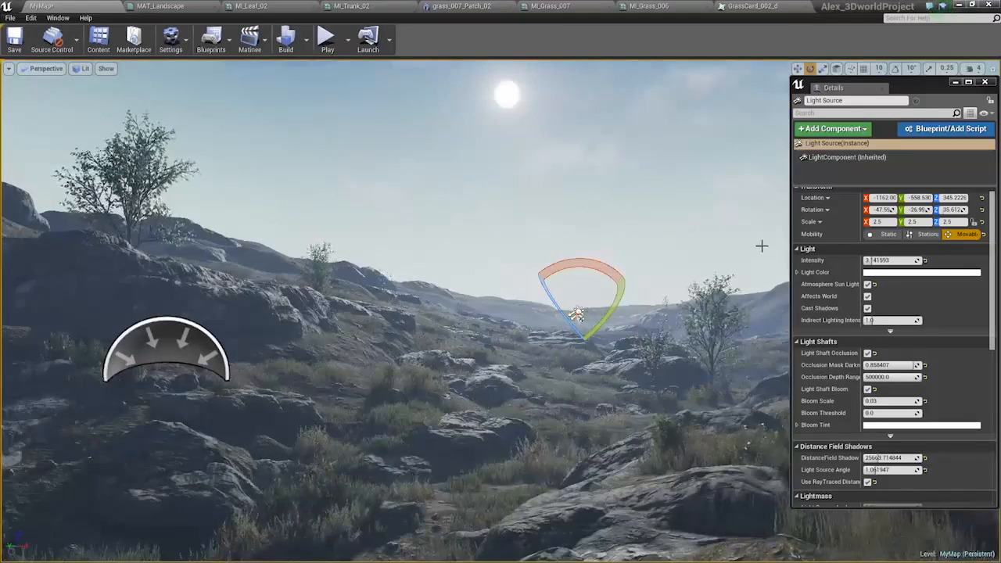
{"action": "right_click_drag", "start_coordinate": [579, 313], "coordinate": [582, 280]}
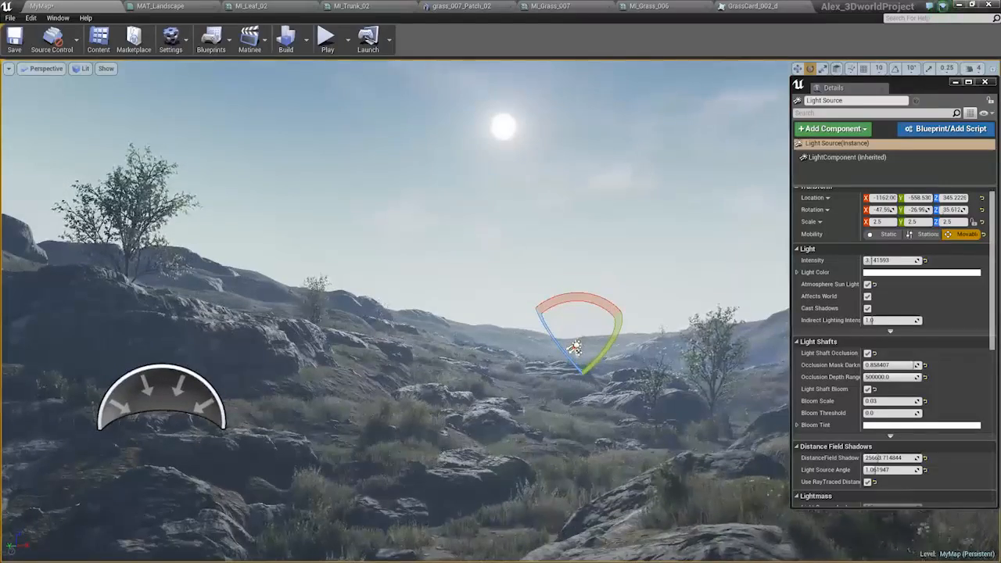
{"action": "right_click_drag", "start_coordinate": [528, 428], "coordinate": [526, 456]}
Move the medium rock in the foreground slightly upward, to about X -214.4, Y 209.2, Z 39.3.
{"action": "left_click", "coordinate": [680, 507]}
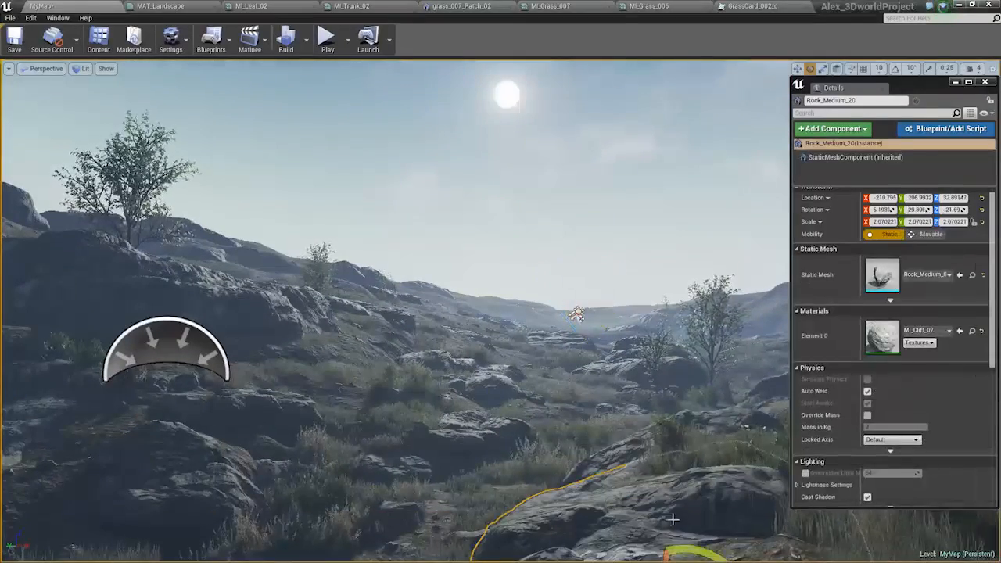
{"action": "right_click_drag", "start_coordinate": [686, 498], "coordinate": [691, 549]}
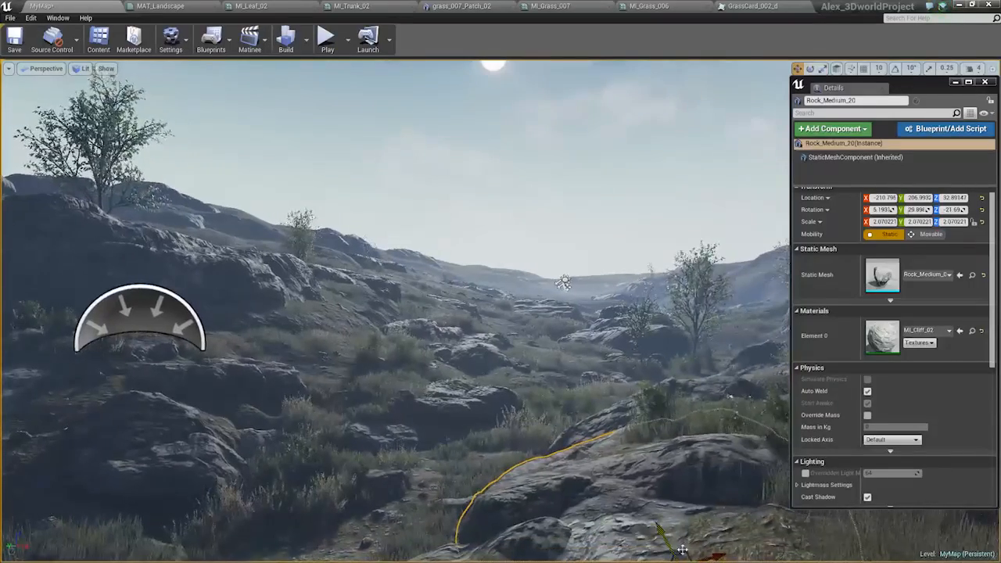
{"action": "left_click_drag", "start_coordinate": [684, 551], "coordinate": [678, 542]}
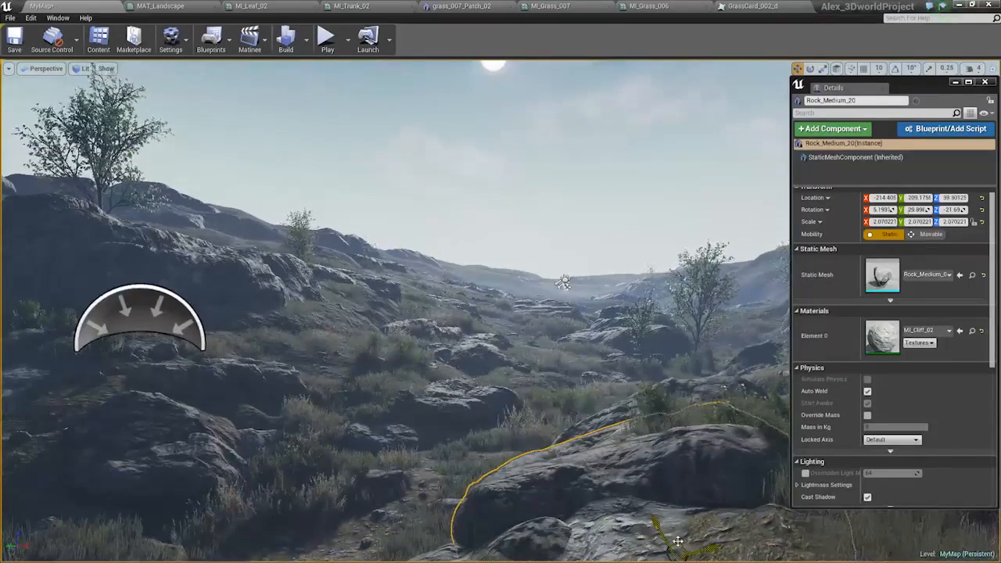
Delete the medium rock in the foreground.
{"action": "key", "text": "Escape"}
{"action": "left_click", "coordinate": [680, 460]}
{"action": "key", "text": "Delete"}
{"action": "right_click_drag", "start_coordinate": [640, 444], "coordinate": [673, 491]}
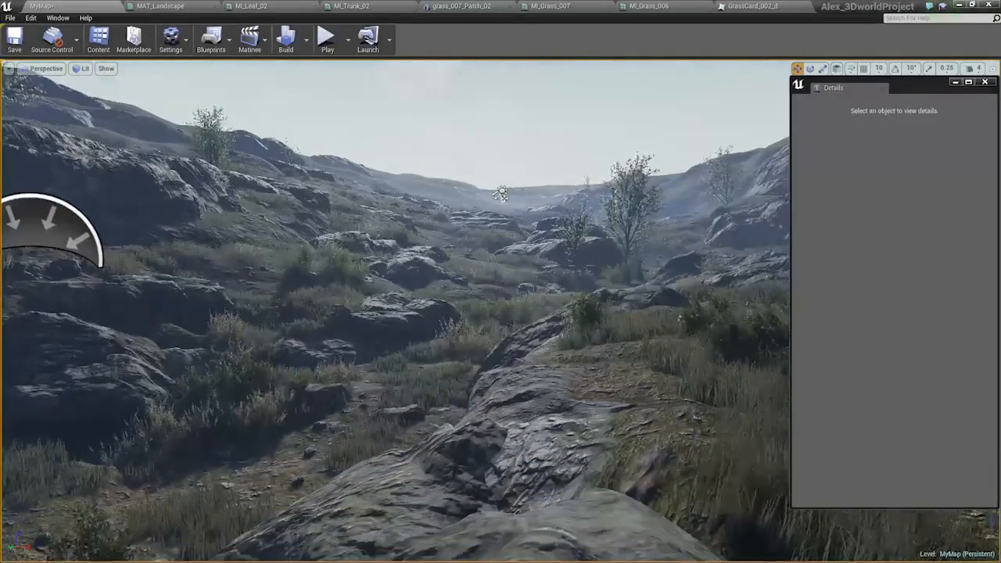
Place a Rock_Large_01 mesh on the foreground ground and scale it uniformly to about 0.32.
{"action": "left_click_drag", "start_coordinate": [0, 391], "coordinate": [559, 398]}
{"action": "key", "text": "f"}
{"action": "key", "text": "r"}
{"action": "left_click_drag", "start_coordinate": [495, 314], "coordinate": [442, 338]}
{"action": "key", "text": "f"}
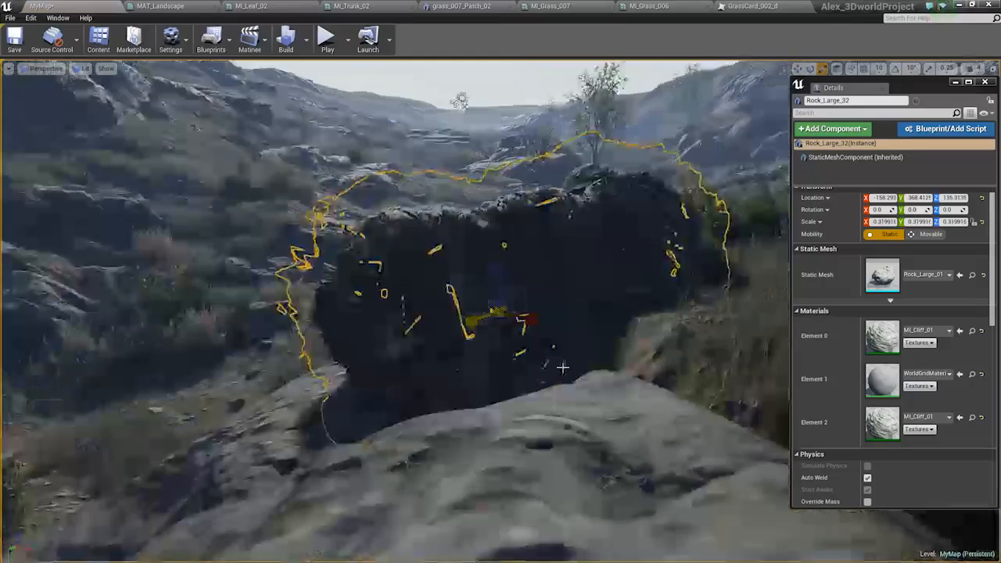
Assign MI_Cliff_02 to the large rock's Element 0 and move the rock to about Y 403, Z 109.
{"action": "left_click_drag", "start_coordinate": [602, 394], "coordinate": [643, 391], "text": "alt"}
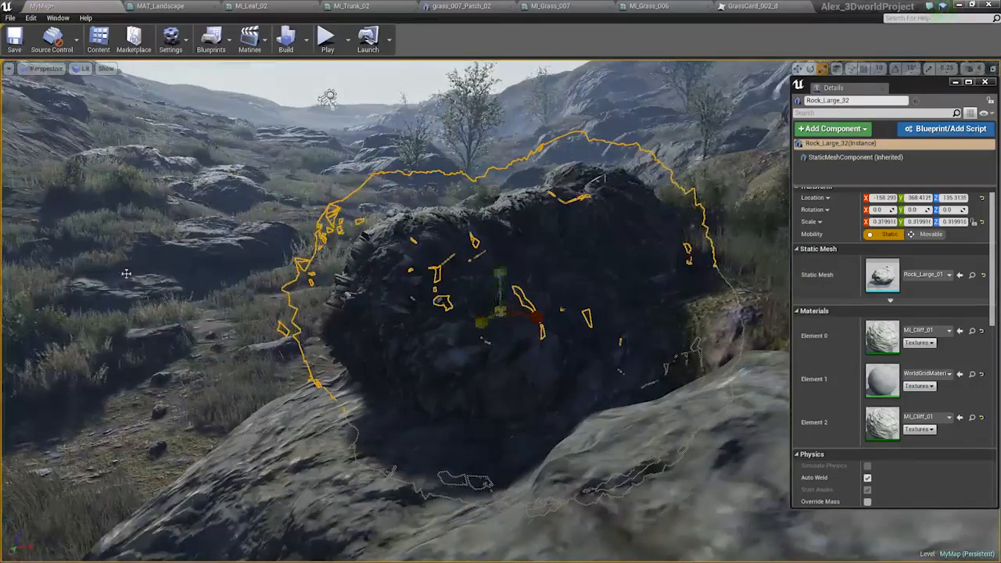
{"action": "left_click", "coordinate": [947, 331]}
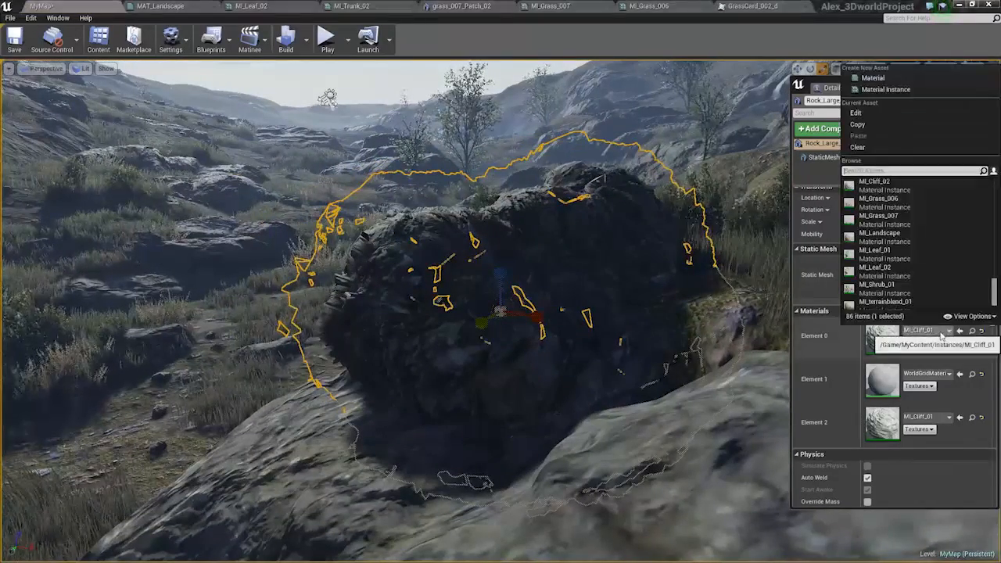
{"action": "left_click", "coordinate": [896, 234]}
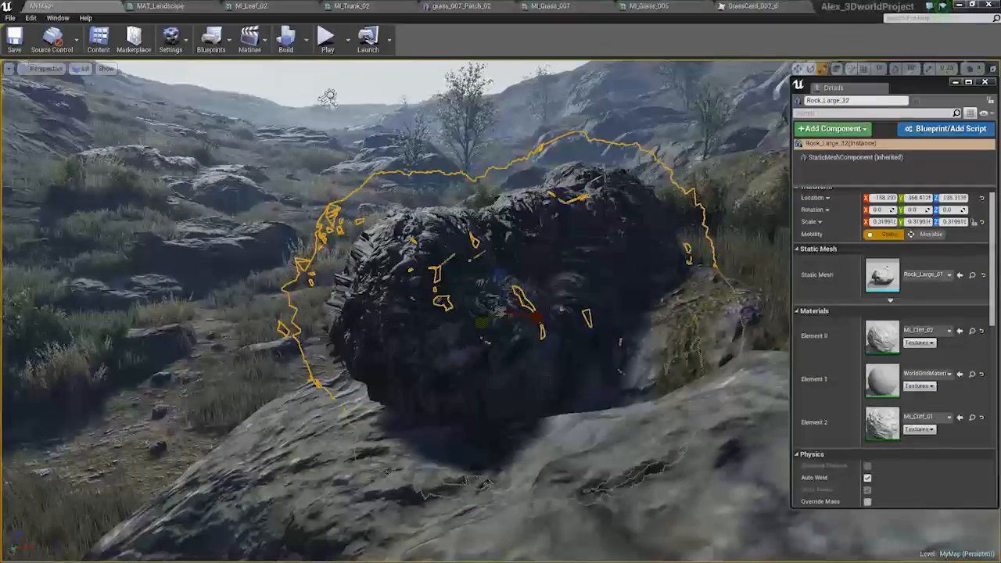
{"action": "right_click_drag", "start_coordinate": [519, 286], "coordinate": [508, 254]}
{"action": "key", "text": "w"}
{"action": "left_click_drag", "start_coordinate": [530, 358], "coordinate": [487, 435]}
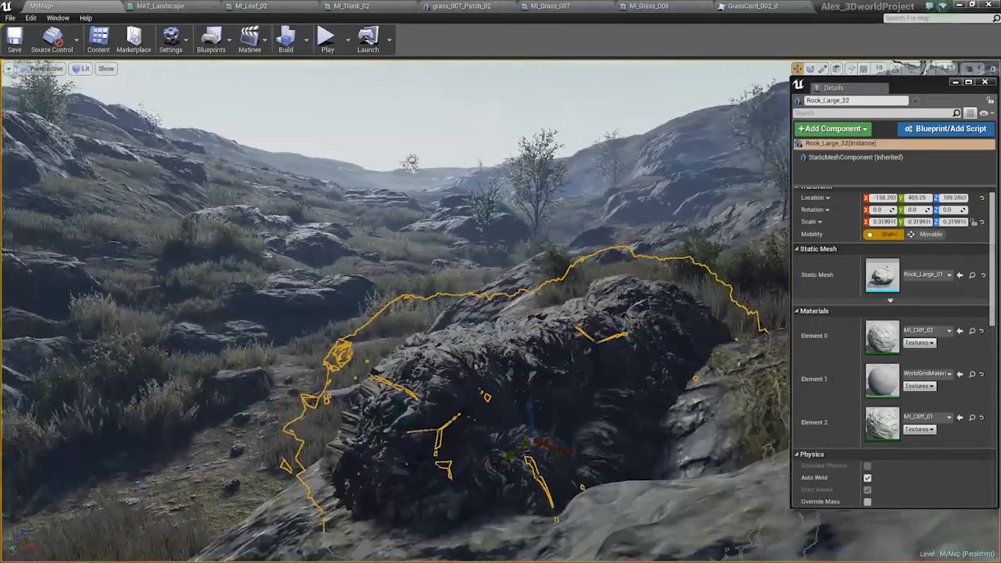
Delete the large rock and try an unscaled medium rock in its place.
{"action": "key", "text": "Delete"}
{"action": "left_click_drag", "start_coordinate": [495, 369], "coordinate": [543, 369]}
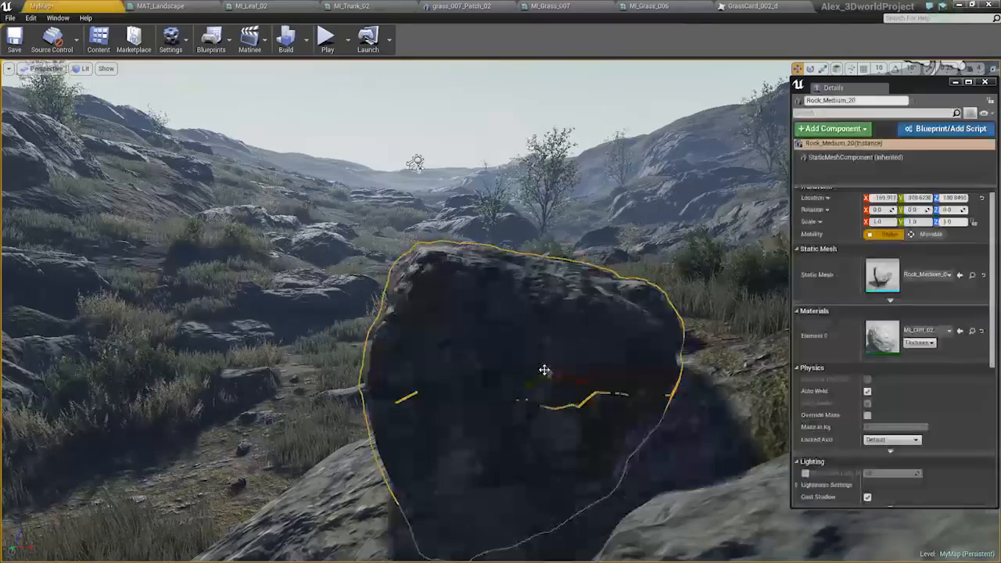
{"action": "left_click_drag", "start_coordinate": [553, 436], "coordinate": [573, 516]}
Undo the rock replacement attempts back to the original medium rock in the foreground.
{"action": "key", "text": "ctrl+z"}
{"action": "key", "text": "ctrl+z"}
{"action": "key", "text": "ctrl+z"}
{"action": "key", "text": "ctrl+z"}
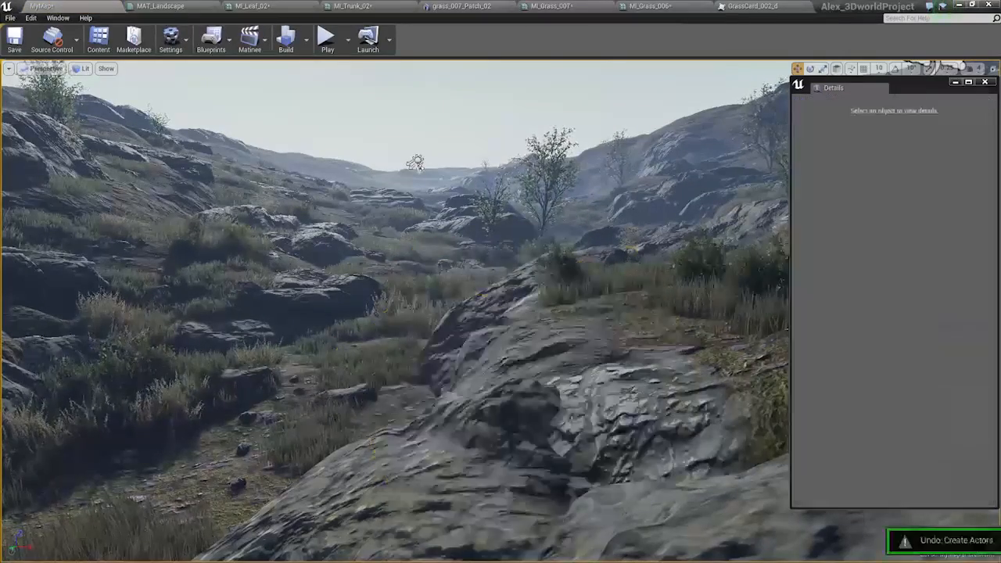
{"action": "key", "text": "ctrl+z"}
{"action": "key", "text": "ctrl+z"}
{"action": "key", "text": "ctrl+z"}
{"action": "key", "text": "ctrl+z"}
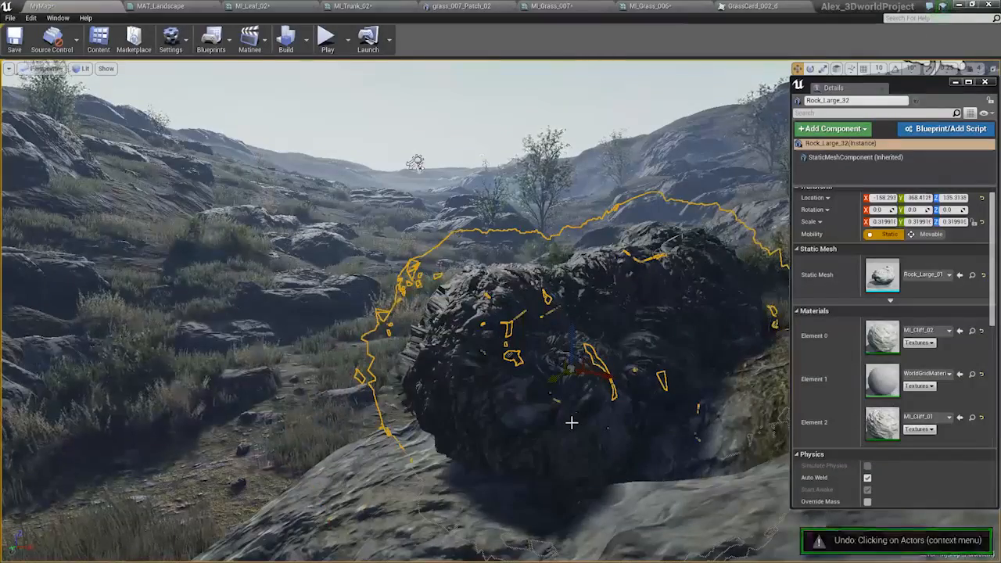
{"action": "key", "text": "ctrl+z"}
{"action": "key", "text": "ctrl+z"}
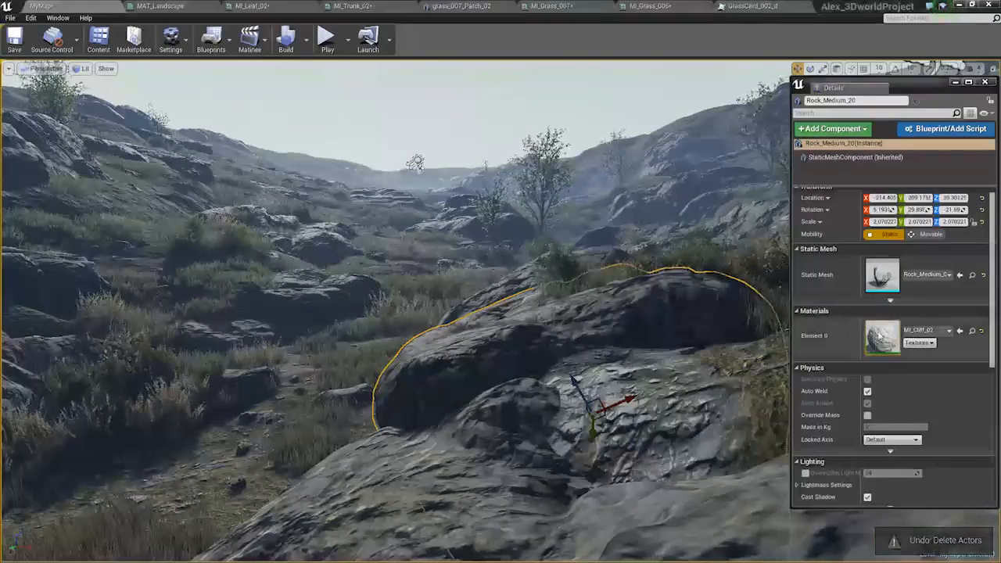
Open the foreground rock's MI_Cliff_02 material instance in a floating window and examine its tessellation and scalar parameters.
{"action": "double_click", "coordinate": [883, 336]}
{"action": "left_click_drag", "start_coordinate": [855, 6], "coordinate": [758, 196]}
{"action": "scroll", "coordinate": [809, 356], "scroll_direction": "down", "scroll_amount": 5}
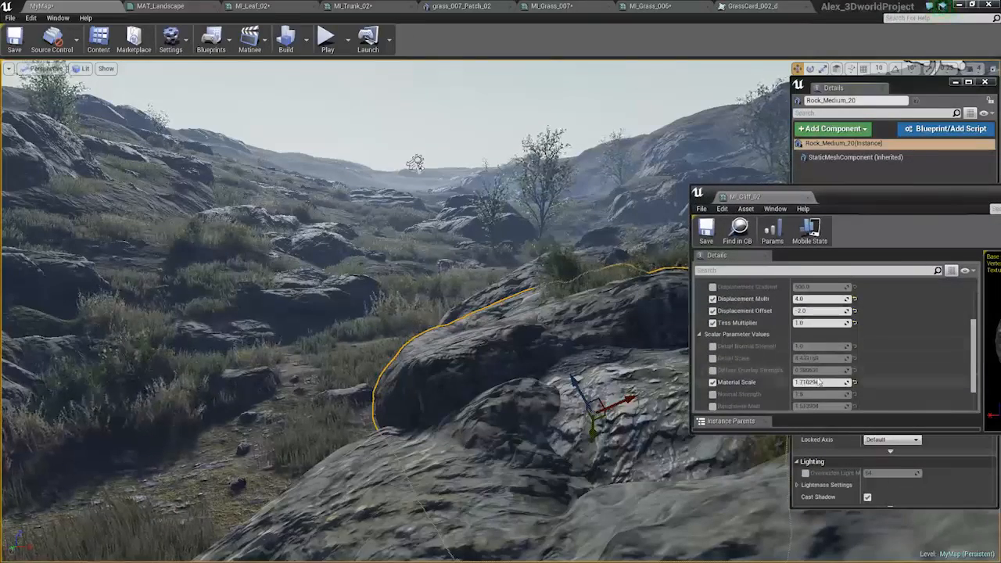
{"action": "scroll", "coordinate": [814, 364], "scroll_direction": "down", "scroll_amount": 2}
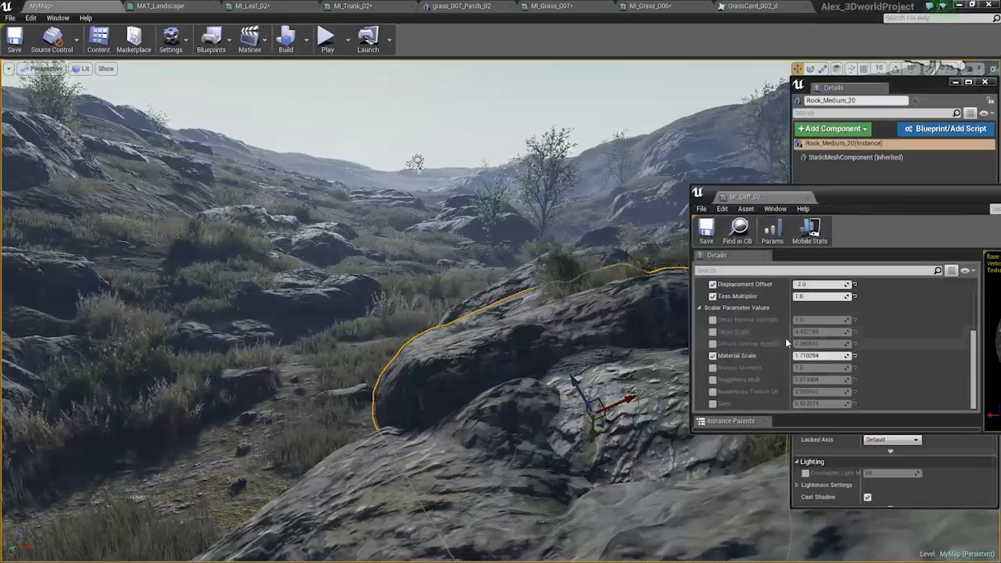
{"action": "scroll", "coordinate": [786, 340], "scroll_direction": "up", "scroll_amount": 6}
{"action": "scroll", "coordinate": [794, 351], "scroll_direction": "down", "scroll_amount": 6}
{"action": "scroll", "coordinate": [803, 360], "scroll_direction": "up", "scroll_amount": 6}
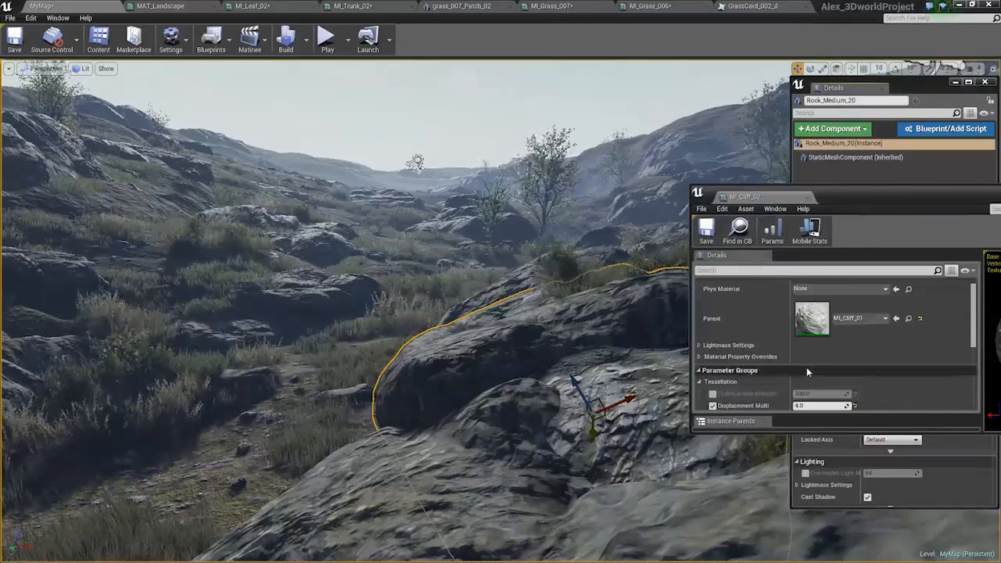
{"action": "scroll", "coordinate": [807, 367], "scroll_direction": "down", "scroll_amount": 3}
{"action": "scroll", "coordinate": [834, 362], "scroll_direction": "down", "scroll_amount": 2}
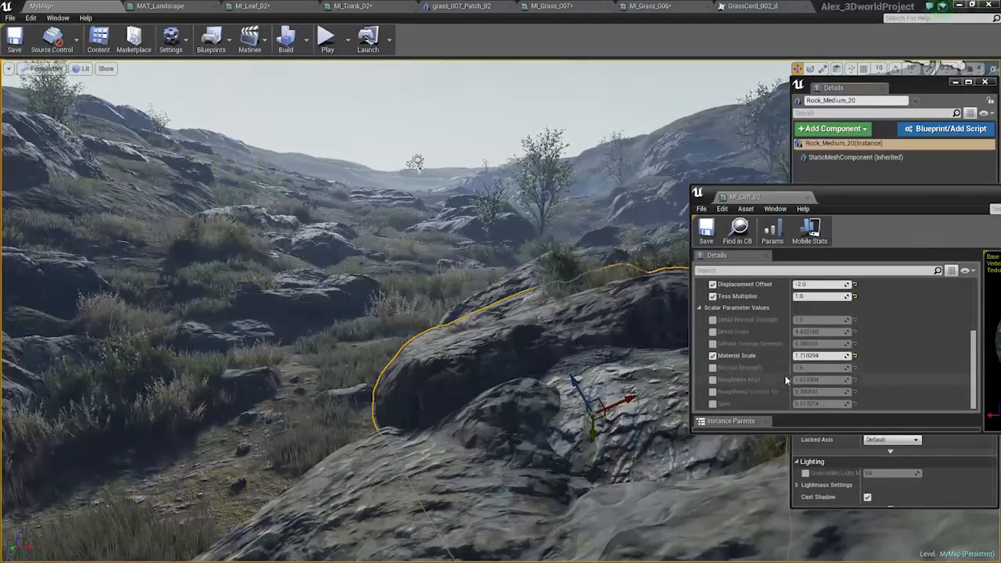
Try a different Material Scale on MI_Cliff_02 and undo the change.
{"action": "mouse_move", "coordinate": [832, 356]}
{"action": "left_mouse_down"}
{"action": "mouse_move", "coordinate": [844, 356]}
{"action": "mouse_move", "coordinate": [812, 356]}
{"action": "mouse_move", "coordinate": [851, 356]}
{"action": "left_mouse_up"}
{"action": "right_click_drag", "start_coordinate": [407, 298], "coordinate": [393, 274]}
{"action": "key", "text": "ctrl+z"}
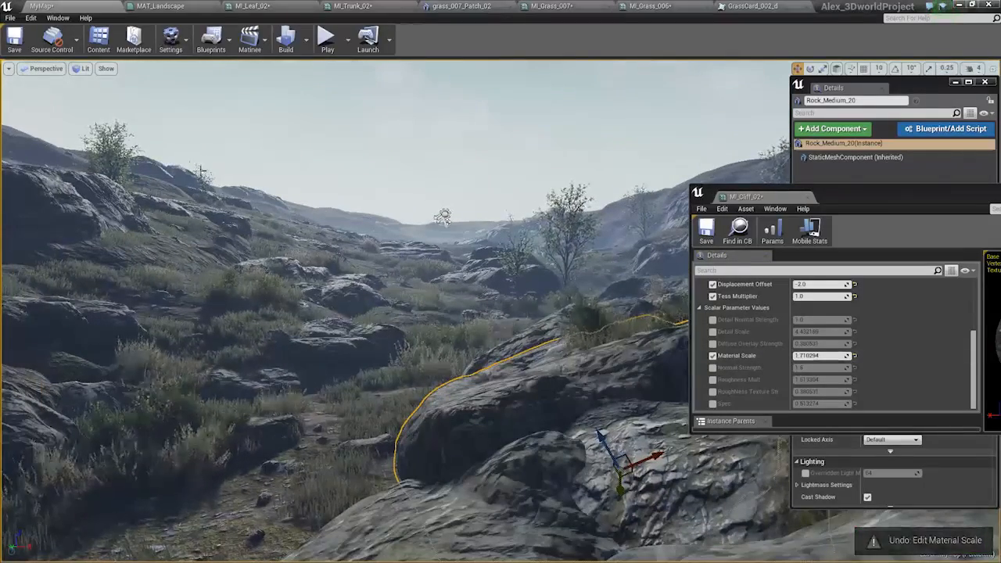
{"action": "right_click_drag", "start_coordinate": [393, 274], "coordinate": [402, 300]}
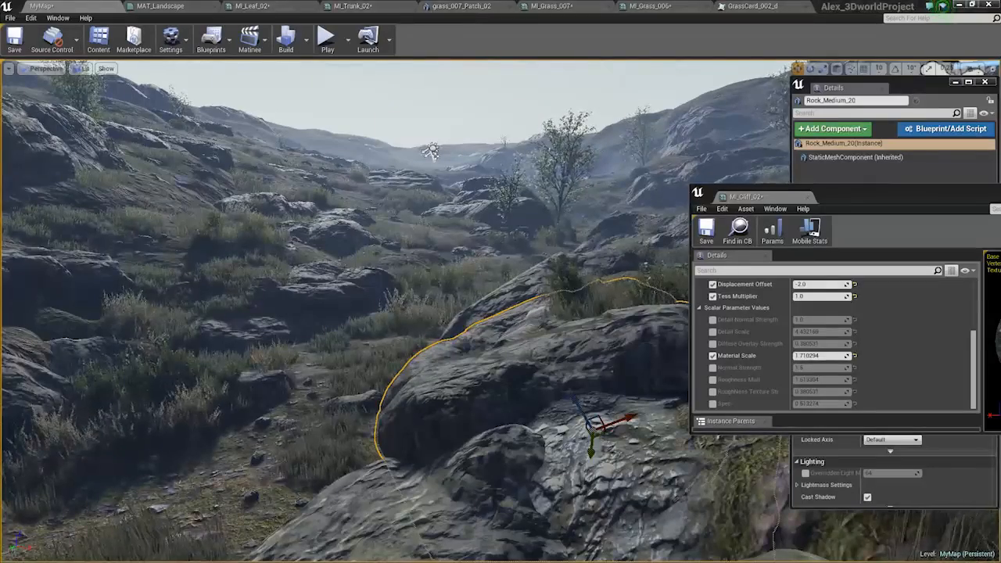
Open the MI_Cliff_03 material instance in a floating window beside the scene and set its Material Scale to about 3.09.
{"action": "left_click_drag", "start_coordinate": [0, 79], "coordinate": [0, 89]}
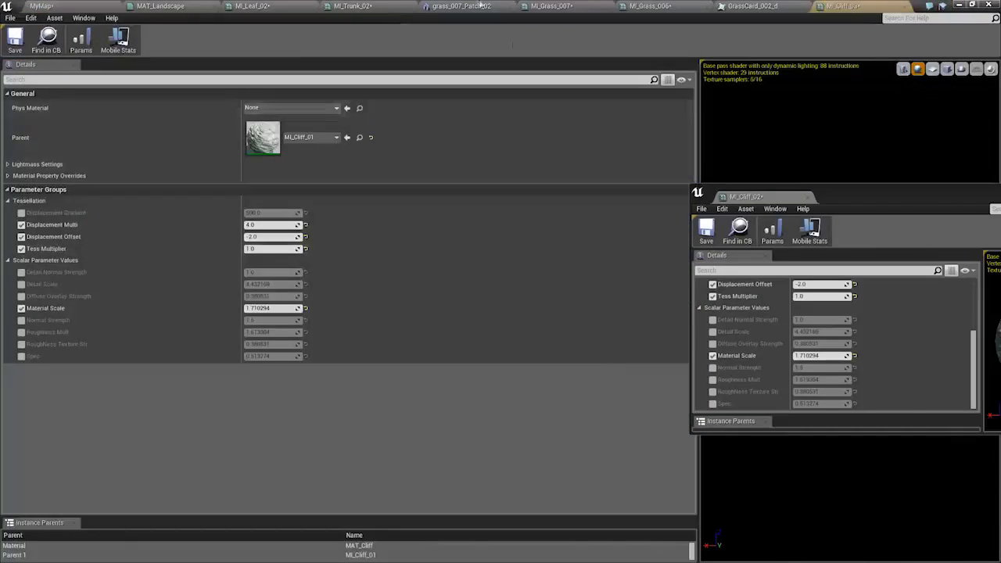
{"action": "left_click_drag", "start_coordinate": [797, 4], "coordinate": [564, 180]}
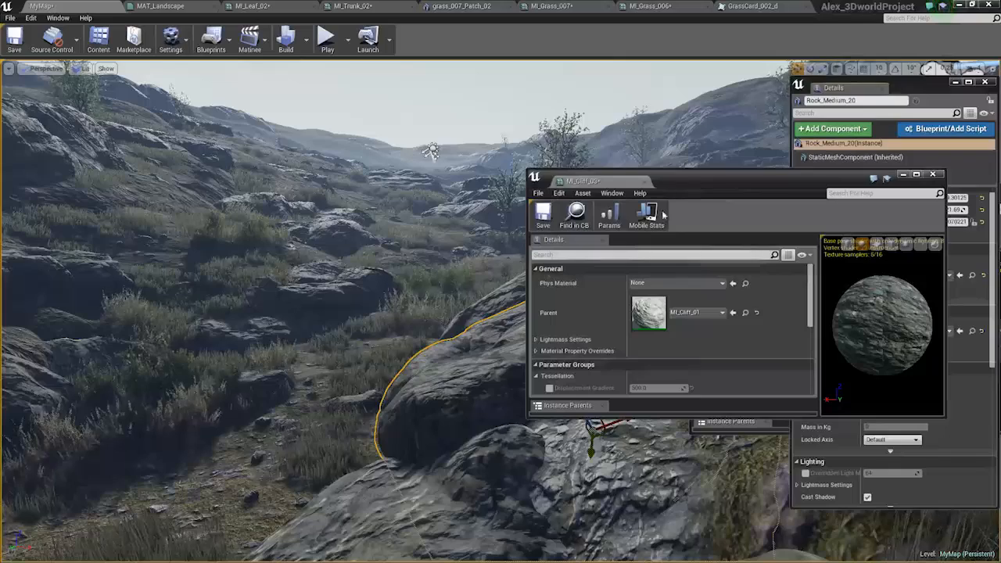
{"action": "left_click_drag", "start_coordinate": [738, 180], "coordinate": [794, 98]}
{"action": "scroll", "coordinate": [747, 256], "scroll_direction": "down", "scroll_amount": 2}
{"action": "scroll", "coordinate": [747, 257], "scroll_direction": "down", "scroll_amount": 2}
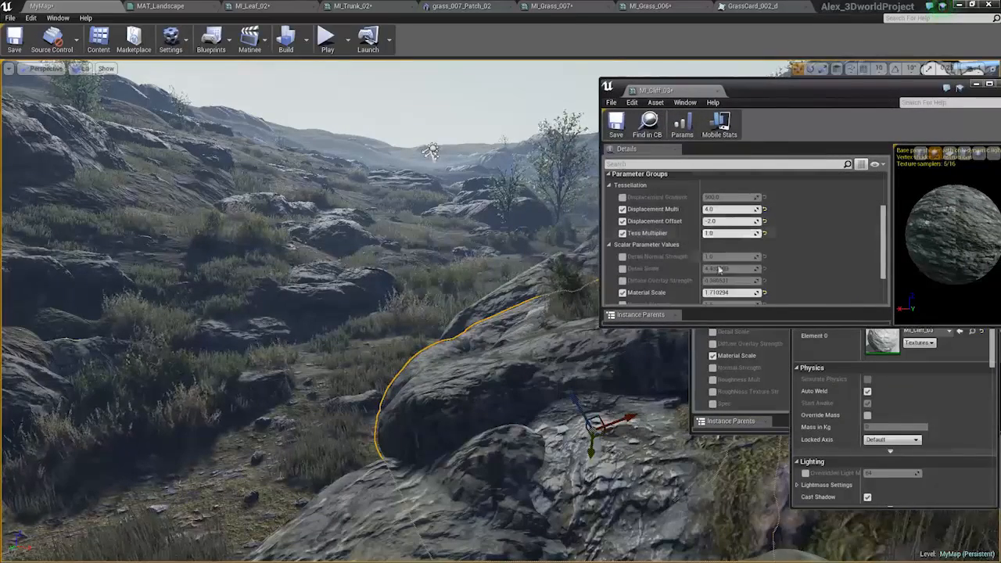
{"action": "left_click_drag", "start_coordinate": [731, 292], "coordinate": [739, 292]}
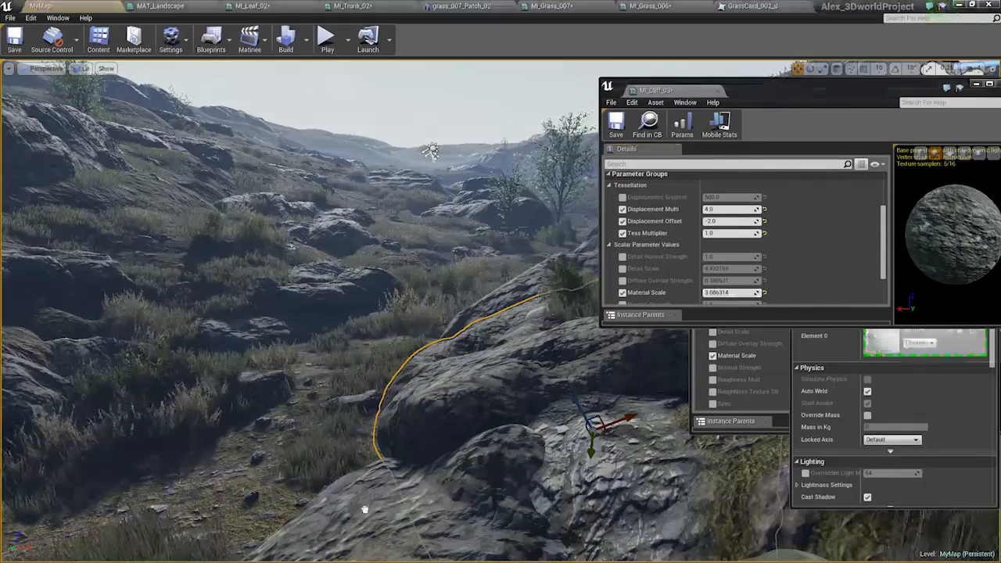
{"action": "right_click_drag", "start_coordinate": [376, 402], "coordinate": [375, 463]}
{"action": "key", "text": "ctrl+z"}
{"action": "right_click_drag", "start_coordinate": [386, 420], "coordinate": [384, 413]}
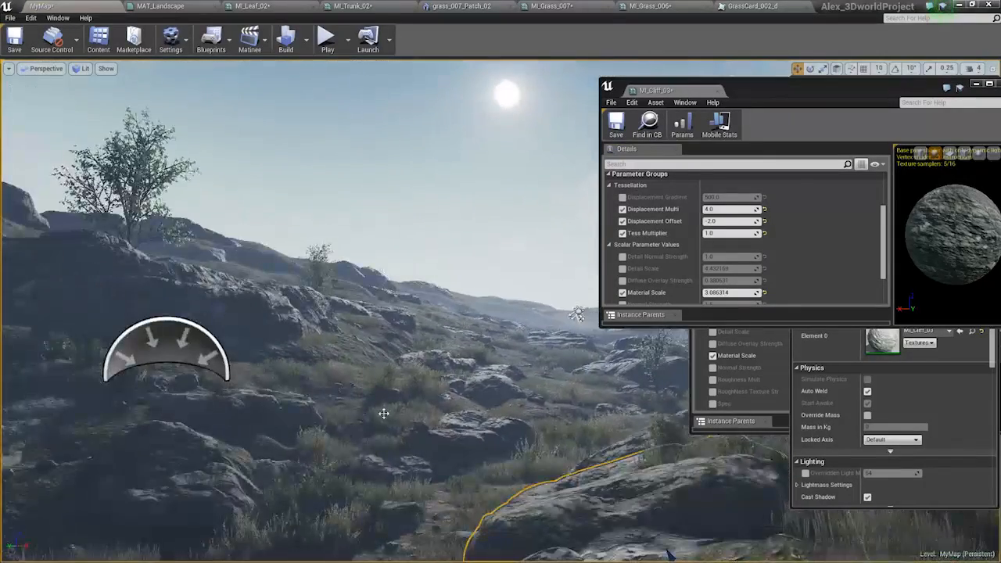
Enable Detail Normal Strength on MI_Cliff_03 and override Detail Scale to about 6.14 and Normal Strength to about 1.93.
{"action": "scroll", "coordinate": [626, 266], "scroll_direction": "down", "scroll_amount": 2}
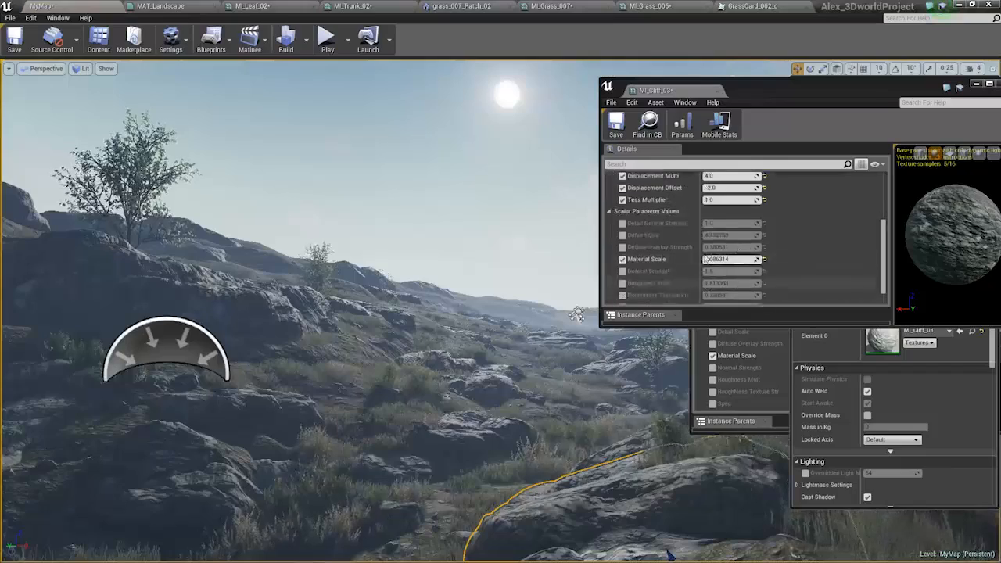
{"action": "left_click", "coordinate": [622, 223]}
{"action": "left_click", "coordinate": [623, 235]}
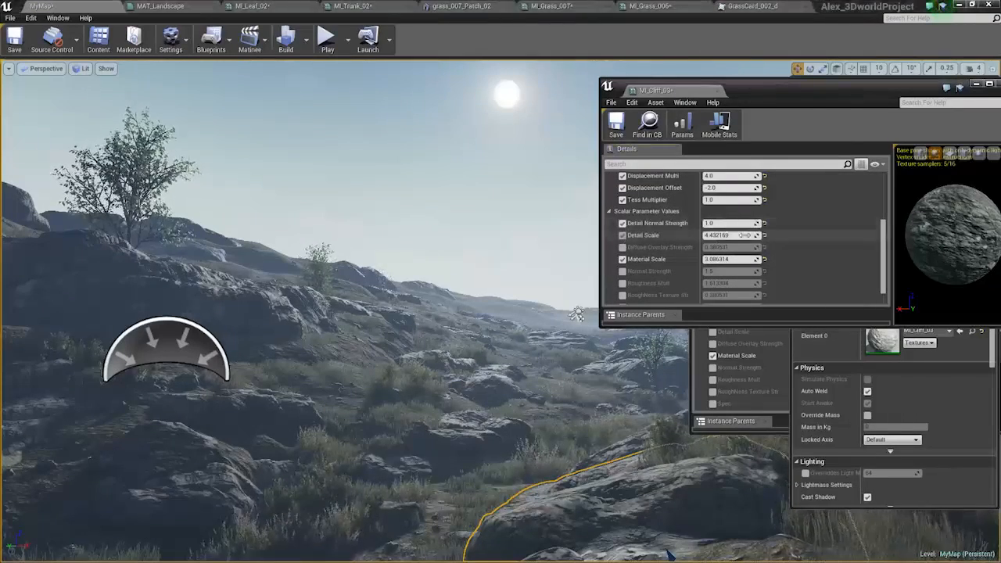
{"action": "left_click_drag", "start_coordinate": [738, 235], "coordinate": [744, 235]}
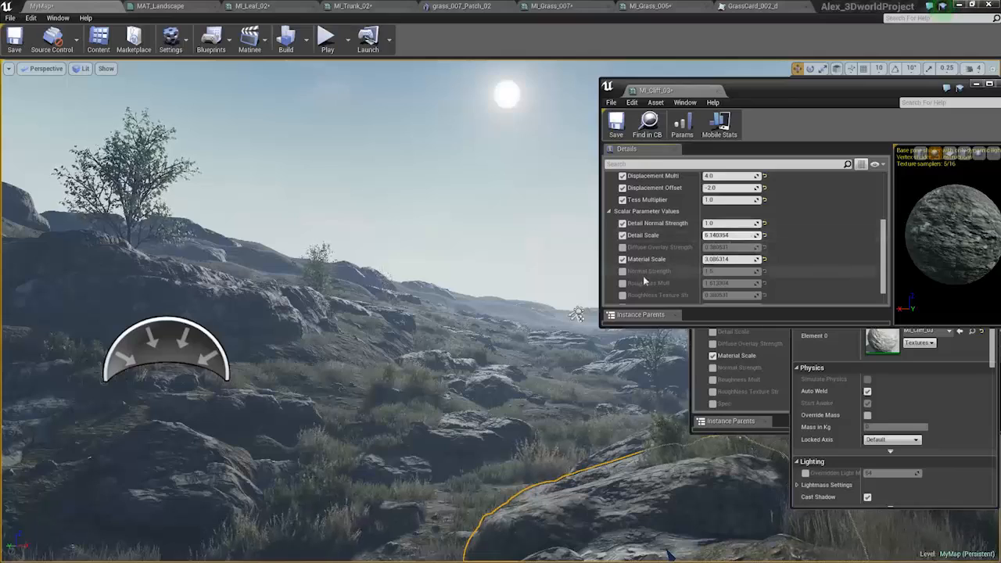
{"action": "left_click", "coordinate": [623, 270]}
{"action": "left_click_drag", "start_coordinate": [730, 271], "coordinate": [740, 271]}
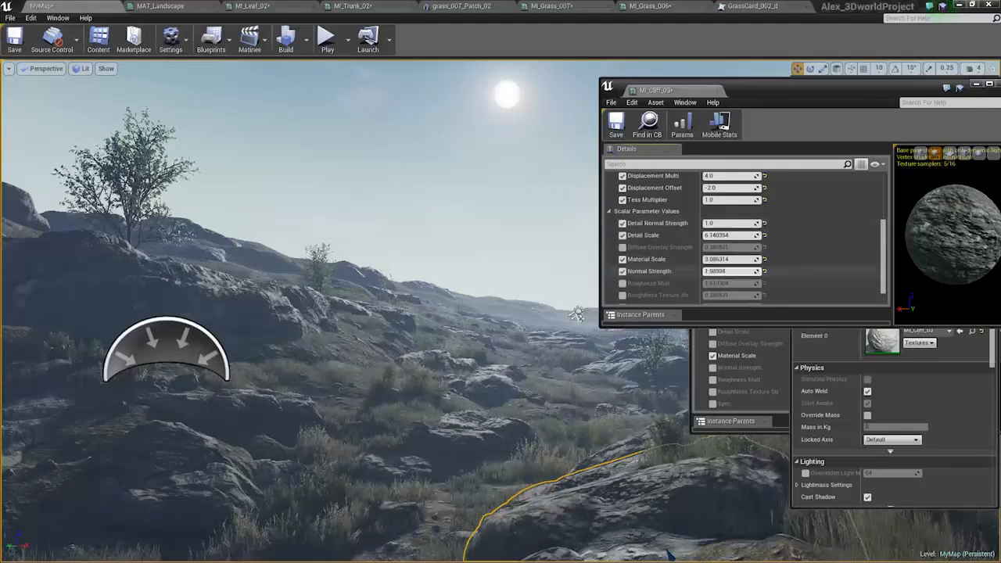
Duplicate the foreground rock and position the copy over the shiny bare patch just in front of it.
{"action": "right_click_drag", "start_coordinate": [565, 467], "coordinate": [634, 528]}
{"action": "left_click_drag", "start_coordinate": [537, 457], "coordinate": [523, 488]}
{"action": "left_click_drag", "start_coordinate": [537, 452], "coordinate": [560, 438]}
{"action": "key", "text": "e"}
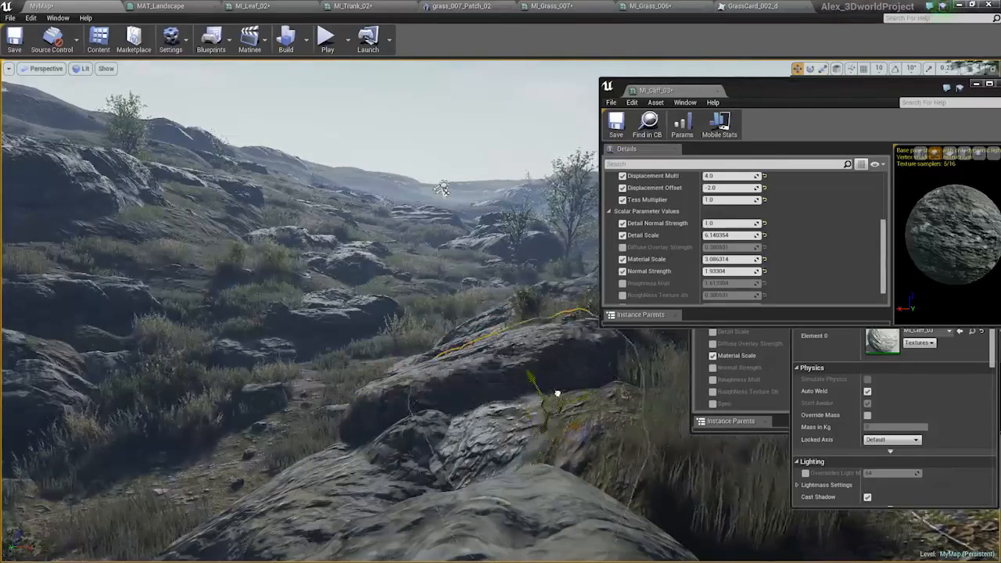
{"action": "left_click_drag", "start_coordinate": [540, 441], "coordinate": [495, 474]}
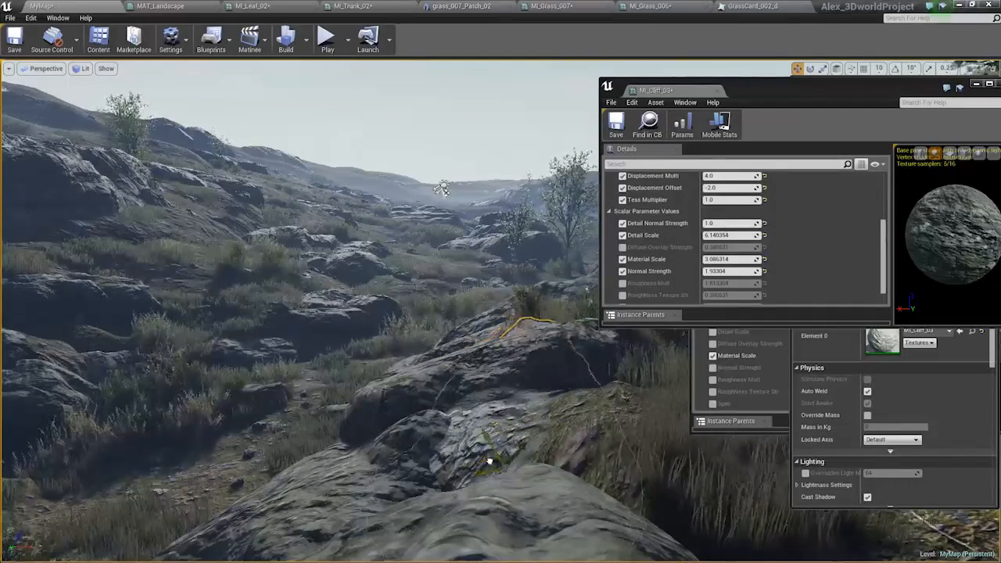
{"action": "left_click", "coordinate": [491, 463]}
{"action": "left_click_drag", "start_coordinate": [518, 450], "coordinate": [477, 529]}
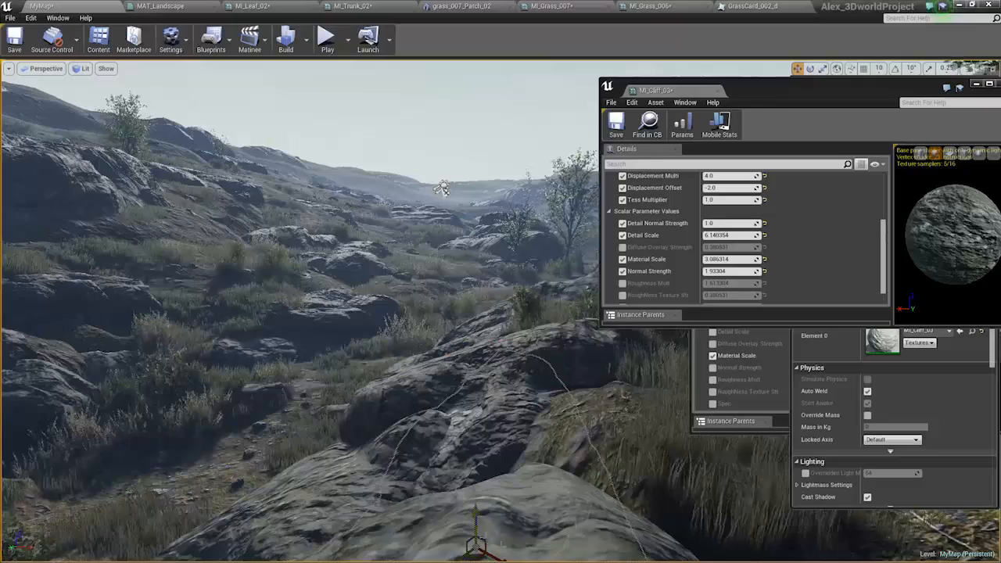
{"action": "key", "text": "e"}
{"action": "right_click_drag", "start_coordinate": [570, 462], "coordinate": [557, 446]}
{"action": "left_click", "coordinate": [528, 404]}
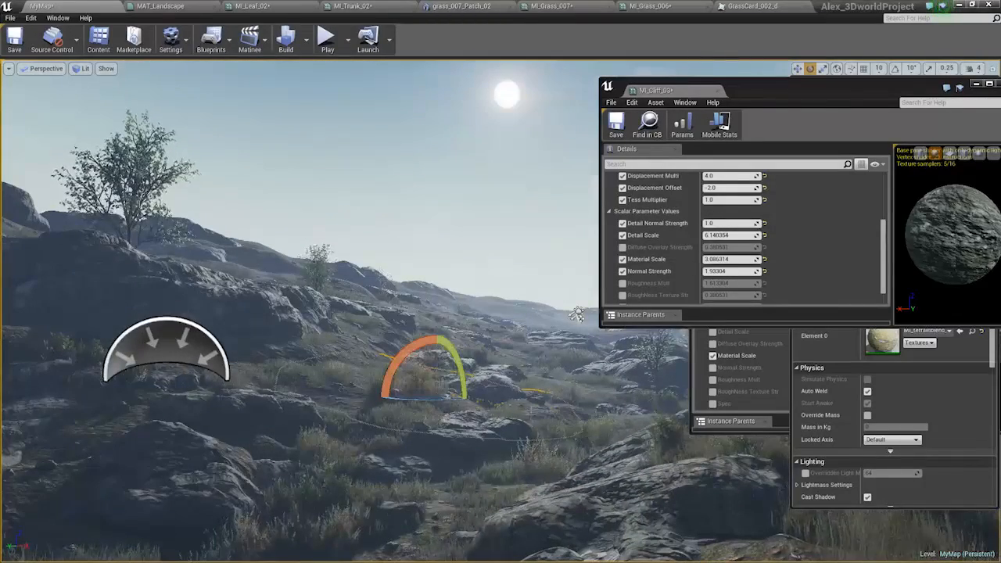
{"action": "left_click", "coordinate": [266, 309]}
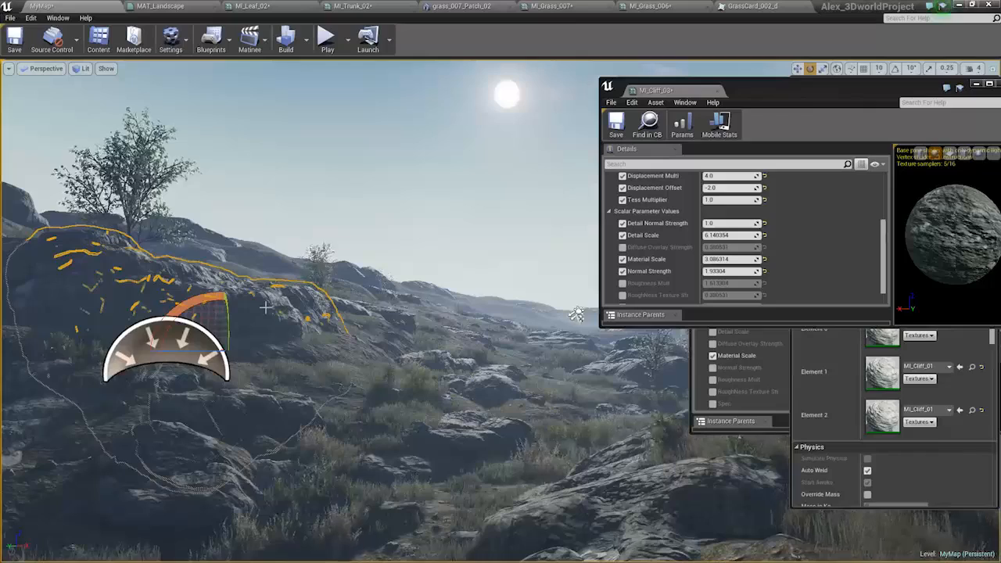
{"action": "left_click", "coordinate": [493, 349]}
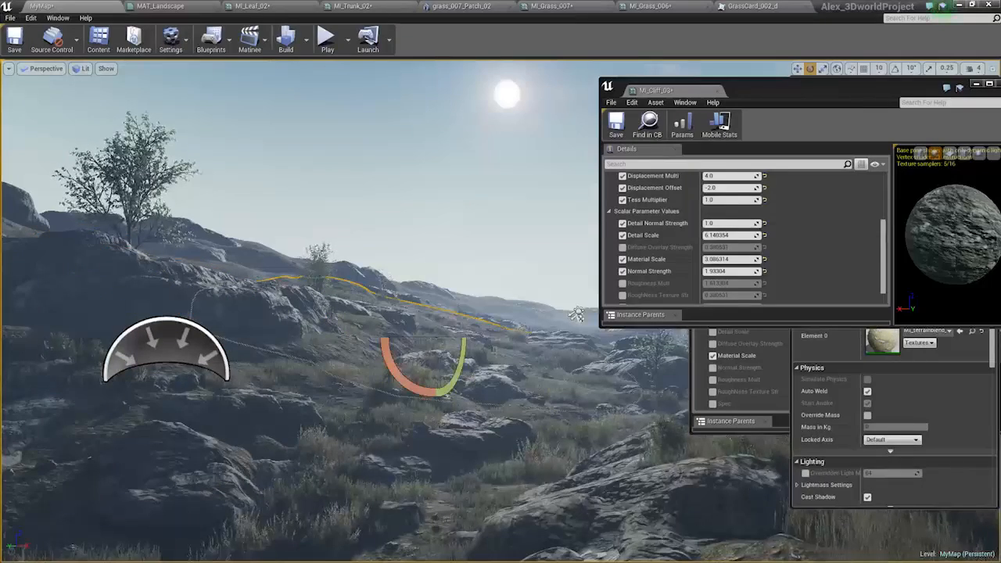
{"action": "left_click", "coordinate": [272, 309]}
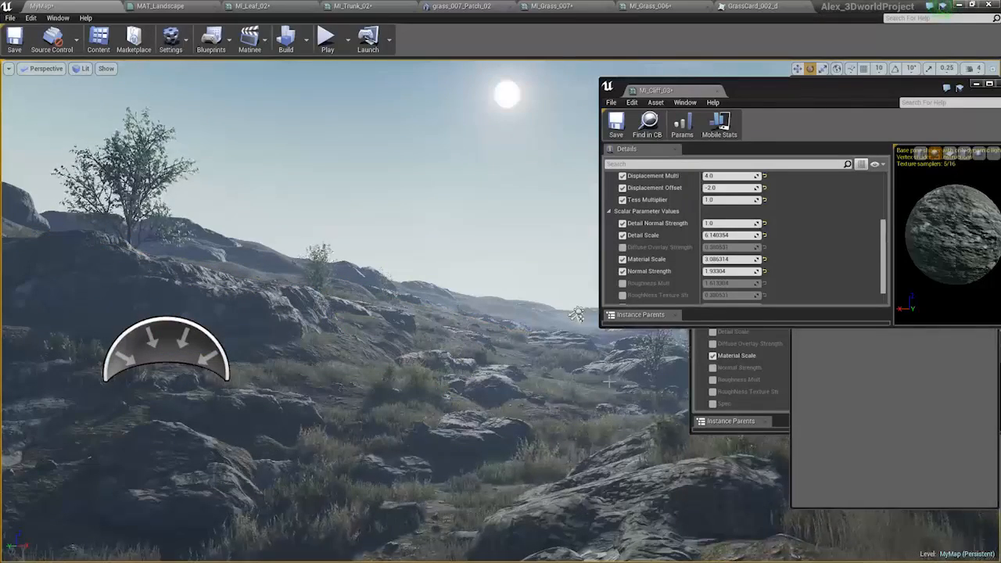
Save all modified assets and close the floating MI_Cliff_03 and MI_Cliff_02 material instance windows.
{"action": "key", "text": "ctrl+shift+s"}
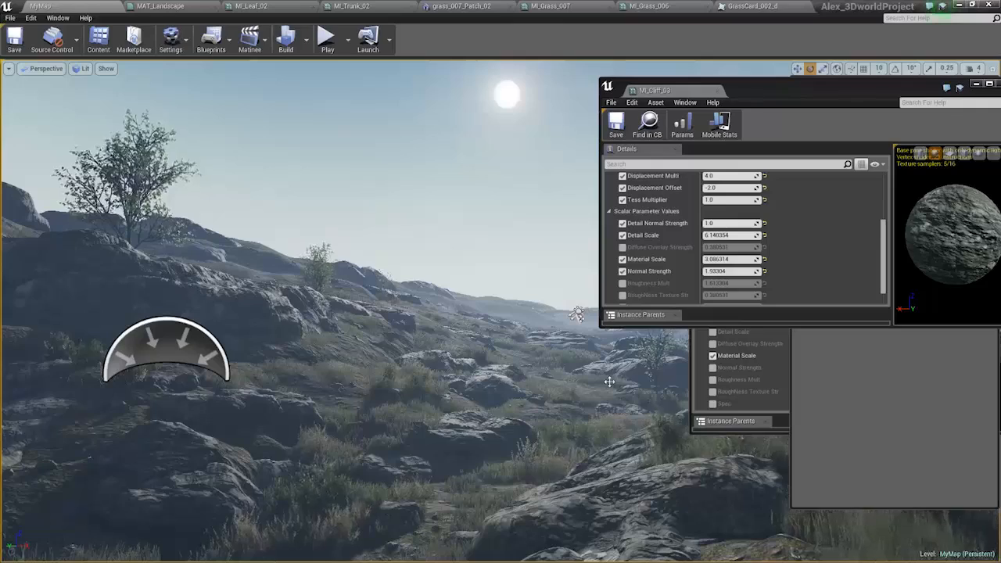
{"action": "left_click", "coordinate": [717, 91]}
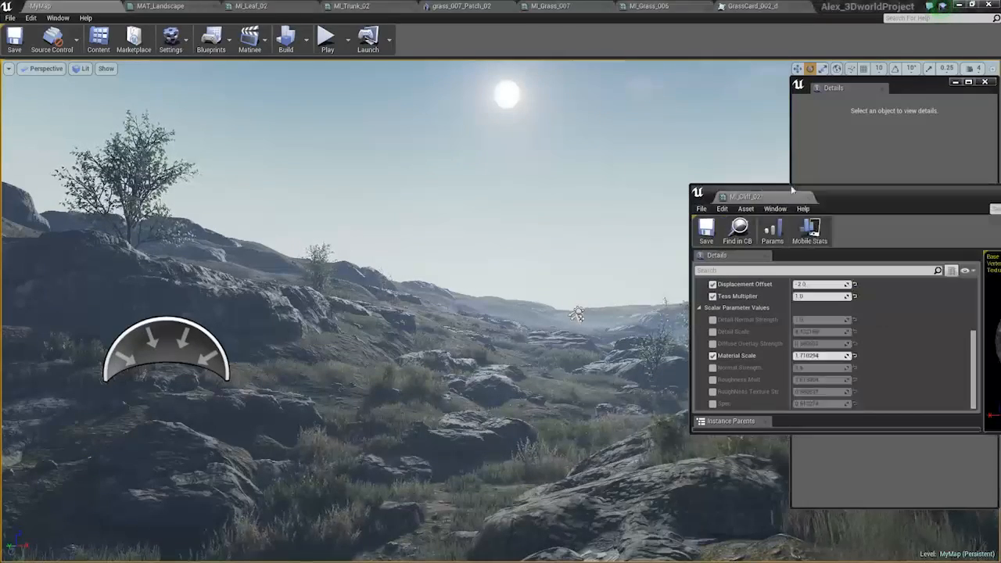
{"action": "left_click", "coordinate": [805, 197]}
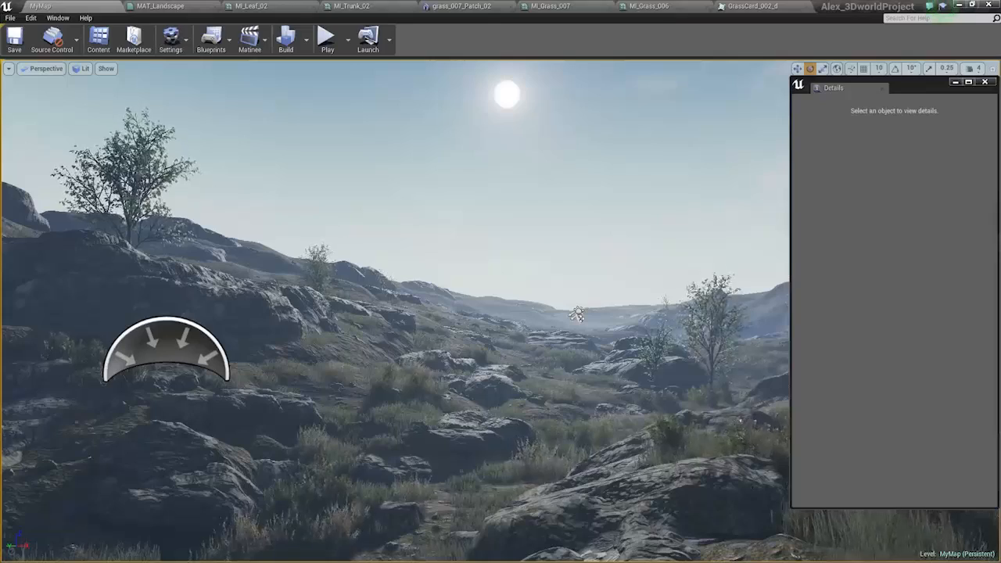
Add a Post Process Volume in the sky above the hillside and enable Unbound on it.
{"action": "left_click_drag", "start_coordinate": [1000, 107], "coordinate": [749, 85]}
{"action": "left_click", "coordinate": [564, 188]}
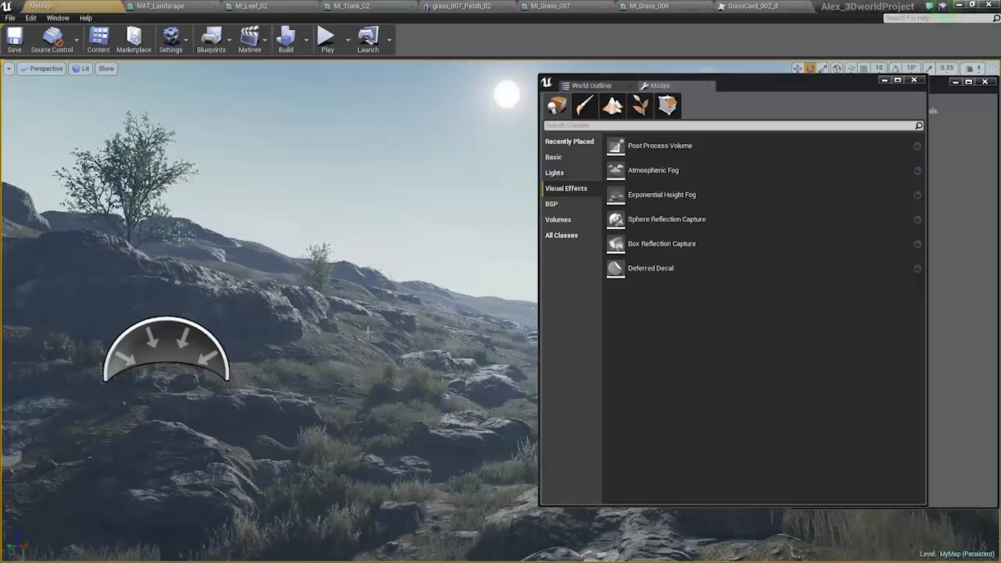
{"action": "left_click_drag", "start_coordinate": [626, 147], "coordinate": [404, 190]}
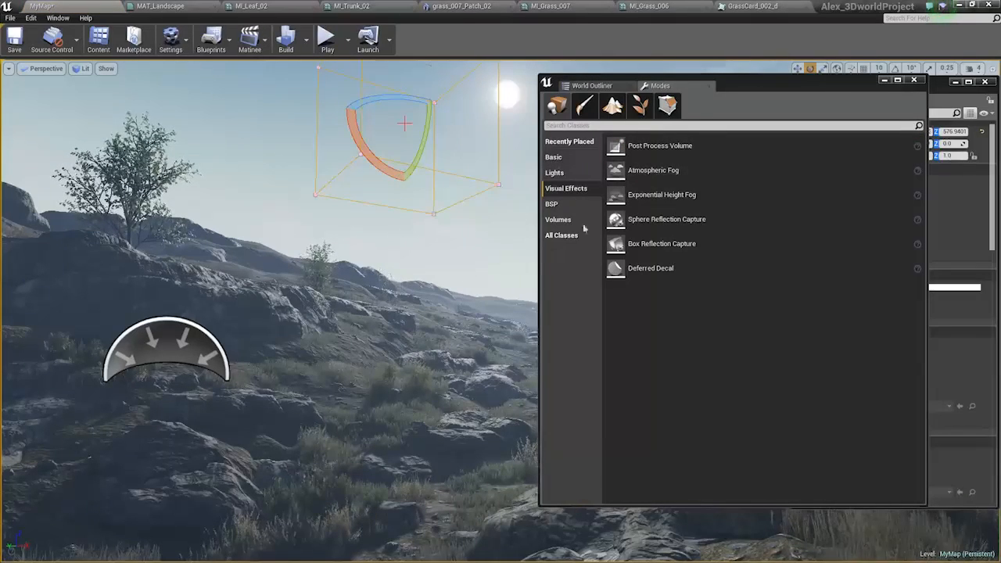
{"action": "left_click_drag", "start_coordinate": [749, 87], "coordinate": [1000, 133]}
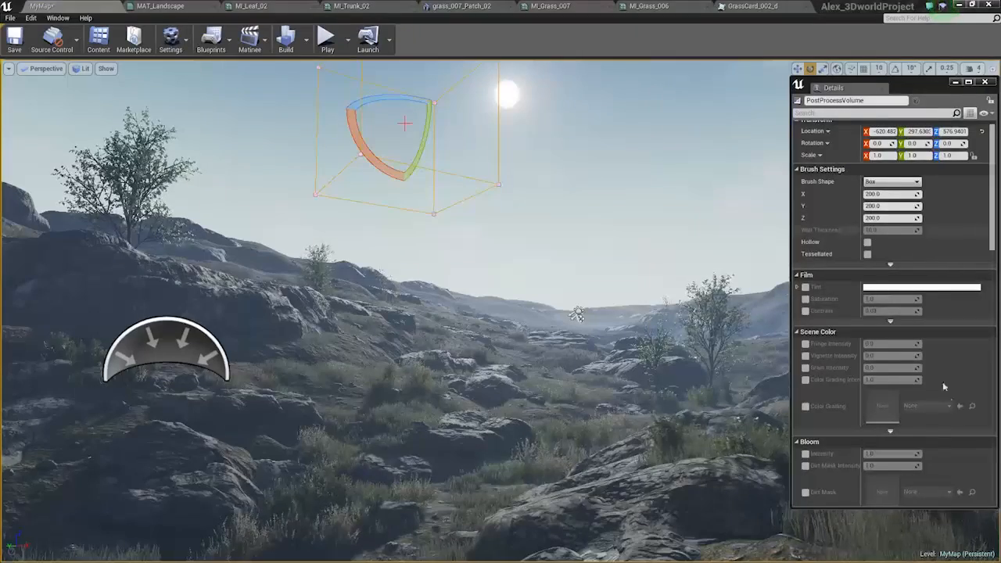
{"action": "scroll", "coordinate": [931, 340], "scroll_direction": "down", "scroll_amount": 15}
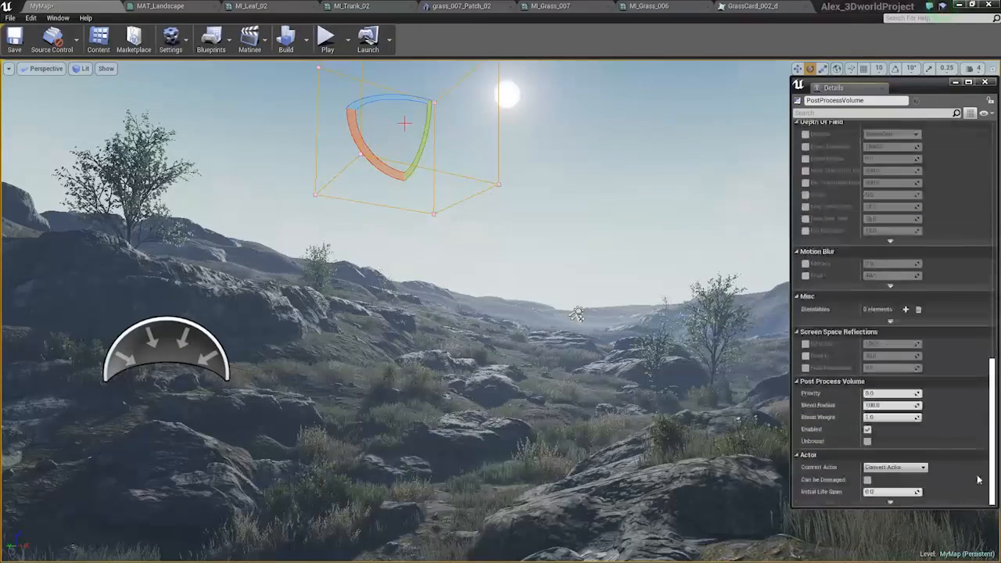
{"action": "left_click", "coordinate": [869, 443]}
Override the Post Process Volume's Ambient Occlusion Intensity to 1.0.
{"action": "scroll", "coordinate": [941, 304], "scroll_direction": "up", "scroll_amount": 5}
{"action": "left_click_drag", "start_coordinate": [992, 368], "coordinate": [992, 308]}
{"action": "left_click", "coordinate": [807, 364]}
{"action": "left_click_drag", "start_coordinate": [888, 363], "coordinate": [919, 362]}
Override the volume's film Contrast to about 0.11 and its Vignette Intensity to about 0.22.
{"action": "scroll", "coordinate": [912, 291], "scroll_direction": "up", "scroll_amount": 3}
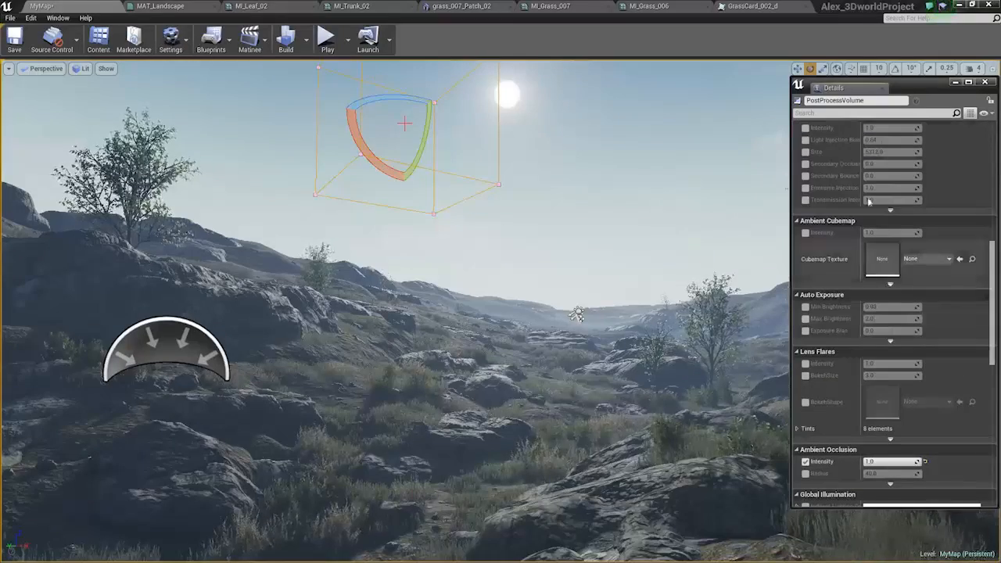
{"action": "scroll", "coordinate": [869, 236], "scroll_direction": "up", "scroll_amount": 3}
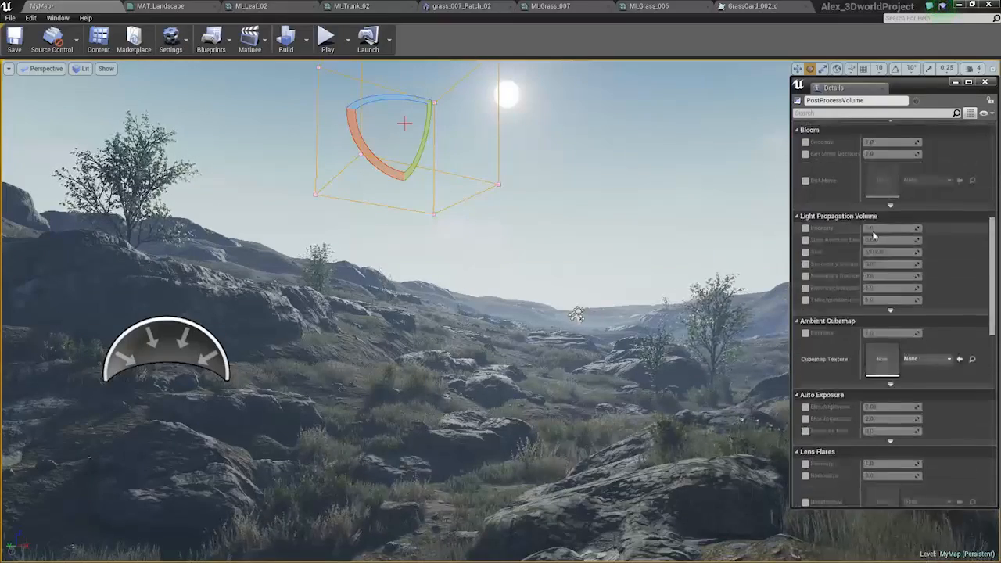
{"action": "scroll", "coordinate": [828, 172], "scroll_direction": "up", "scroll_amount": 2}
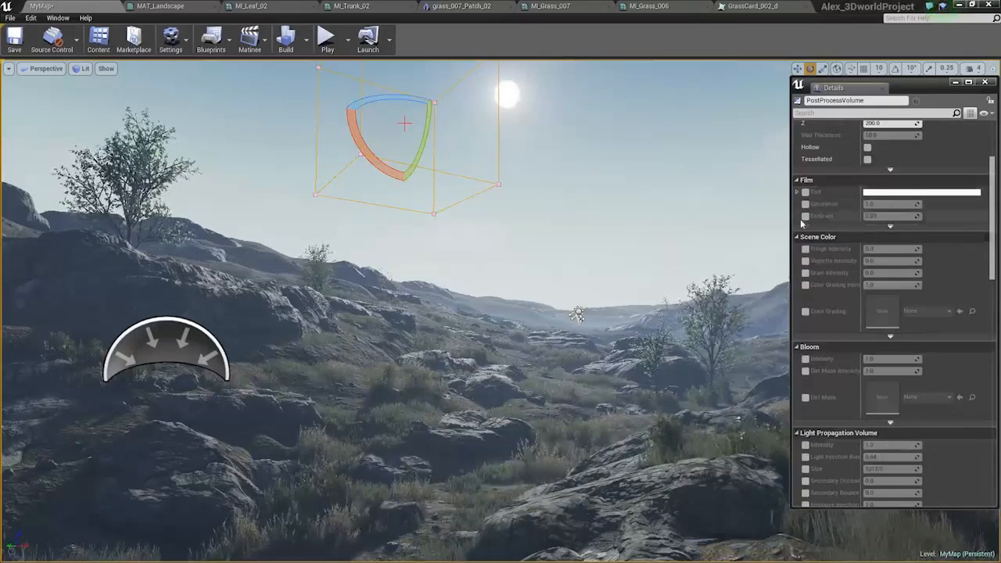
{"action": "left_click", "coordinate": [806, 216]}
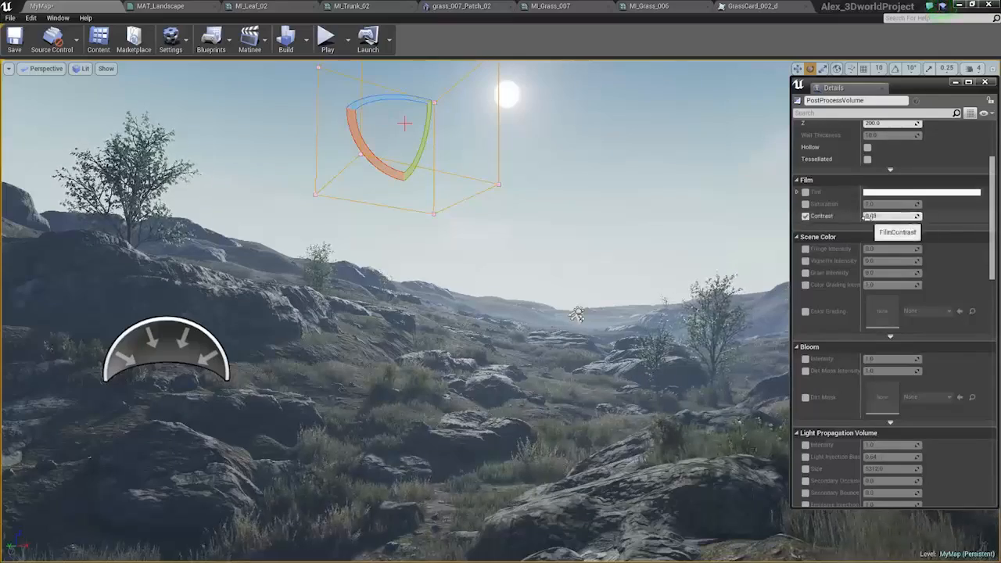
{"action": "left_click_drag", "start_coordinate": [892, 216], "coordinate": [871, 217]}
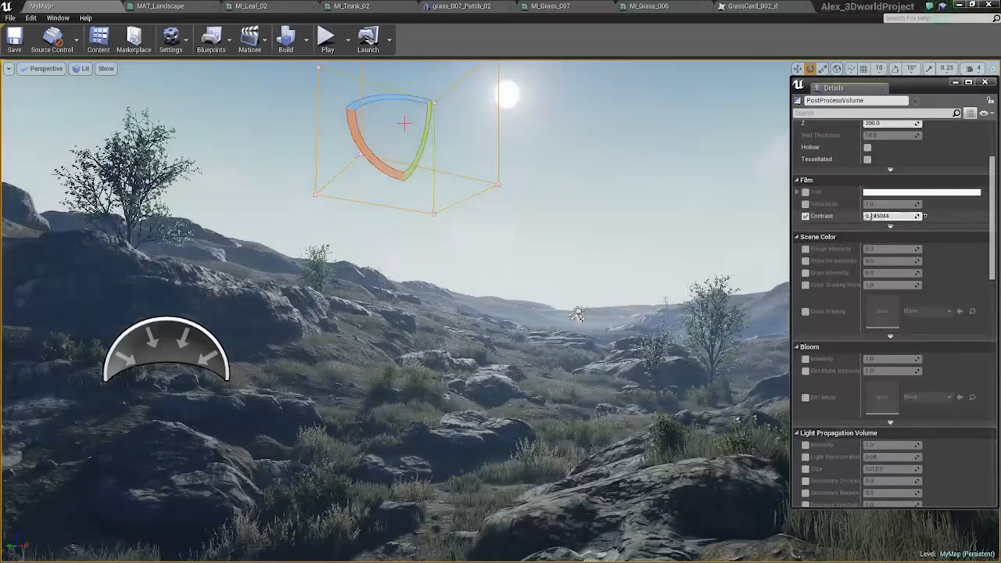
{"action": "left_click_drag", "start_coordinate": [872, 217], "coordinate": [926, 216]}
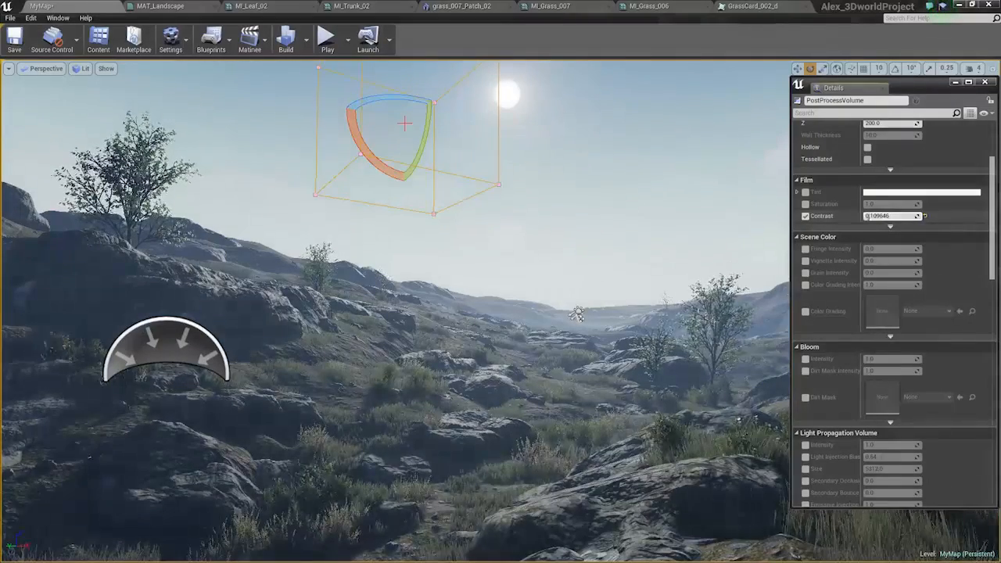
{"action": "left_click", "coordinate": [806, 261]}
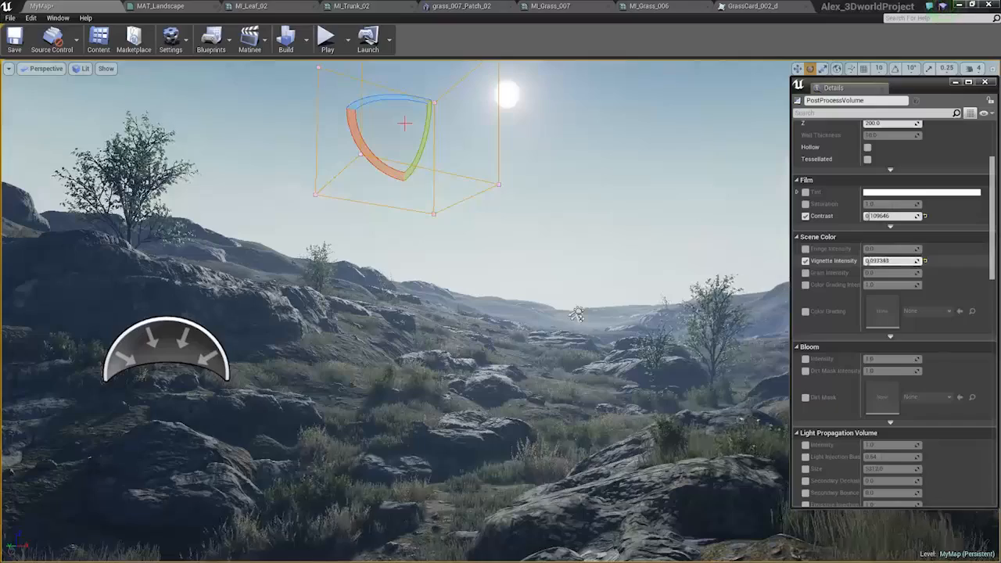
Try overriding Grain Intensity and Fringe Intensity in the volume's Scene Color settings.
{"action": "left_click", "coordinate": [806, 273]}
{"action": "left_click", "coordinate": [806, 273]}
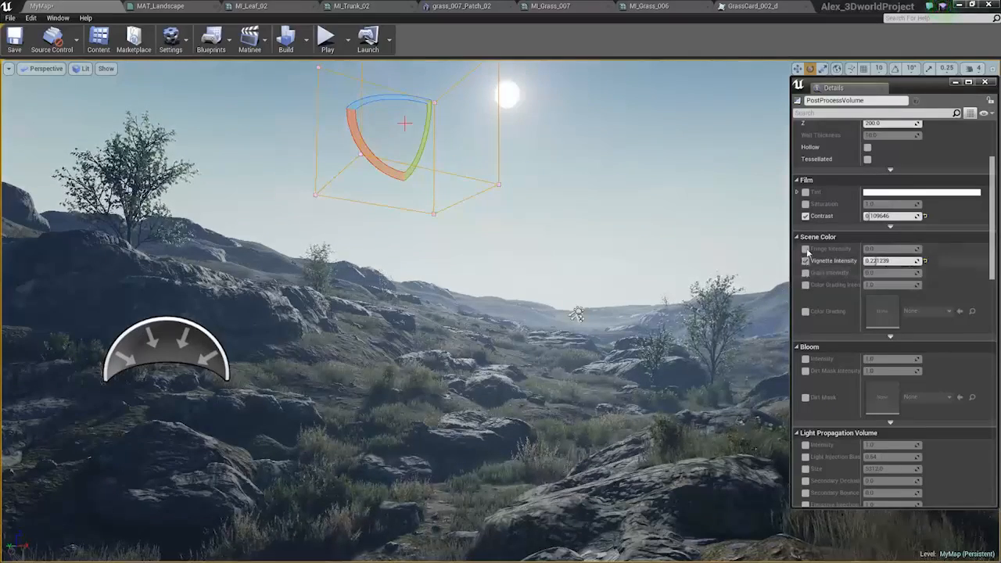
{"action": "left_click", "coordinate": [806, 249]}
{"action": "mouse_move", "coordinate": [880, 248]}
{"action": "left_mouse_down"}
{"action": "mouse_move", "coordinate": [894, 248]}
{"action": "mouse_move", "coordinate": [864, 249]}
{"action": "left_mouse_up"}
{"action": "left_click", "coordinate": [806, 249]}
Reveal the advanced Bloom settings and override the Bloom Threshold to 0.3.
{"action": "scroll", "coordinate": [802, 246], "scroll_direction": "down", "scroll_amount": 3}
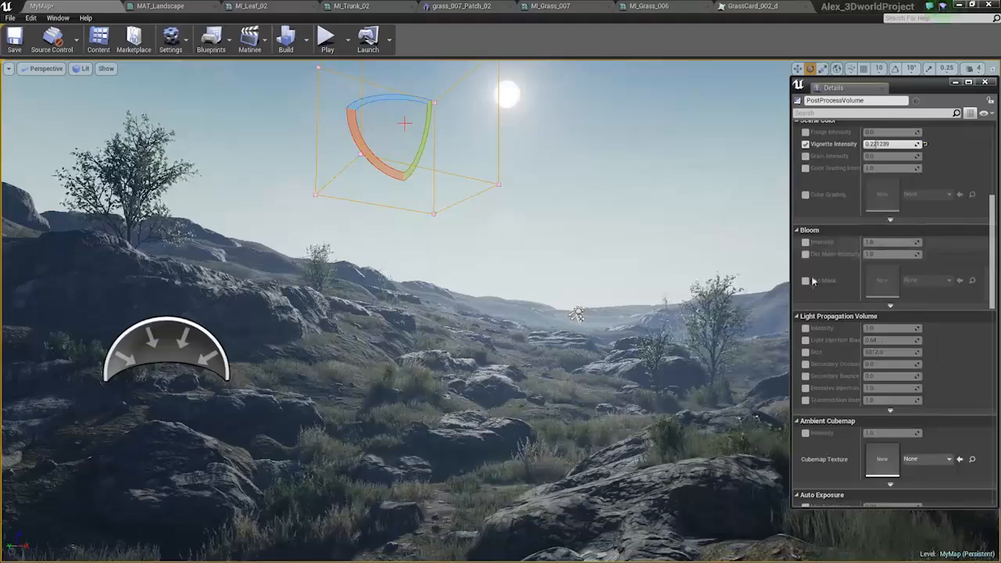
{"action": "left_click", "coordinate": [890, 305]}
{"action": "left_click", "coordinate": [806, 313]}
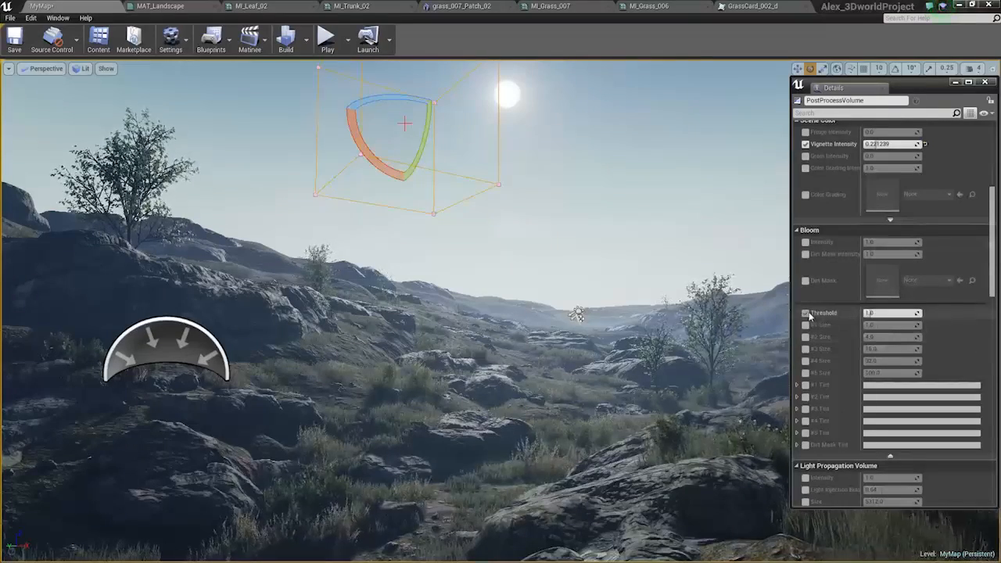
{"action": "left_click_drag", "start_coordinate": [870, 313], "coordinate": [876, 314]}
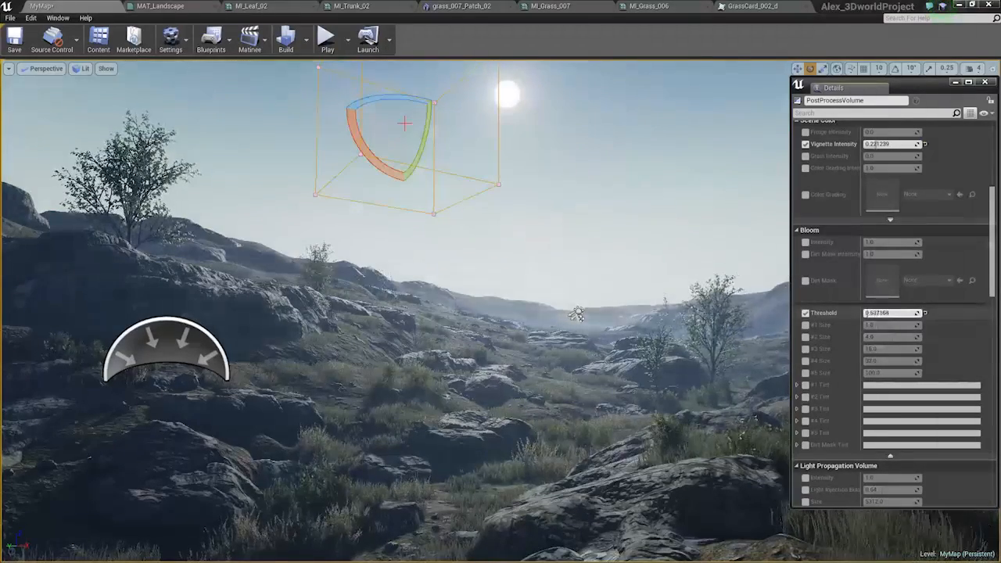
{"action": "type", "text": "0"}
{"action": "key", "text": "Return"}
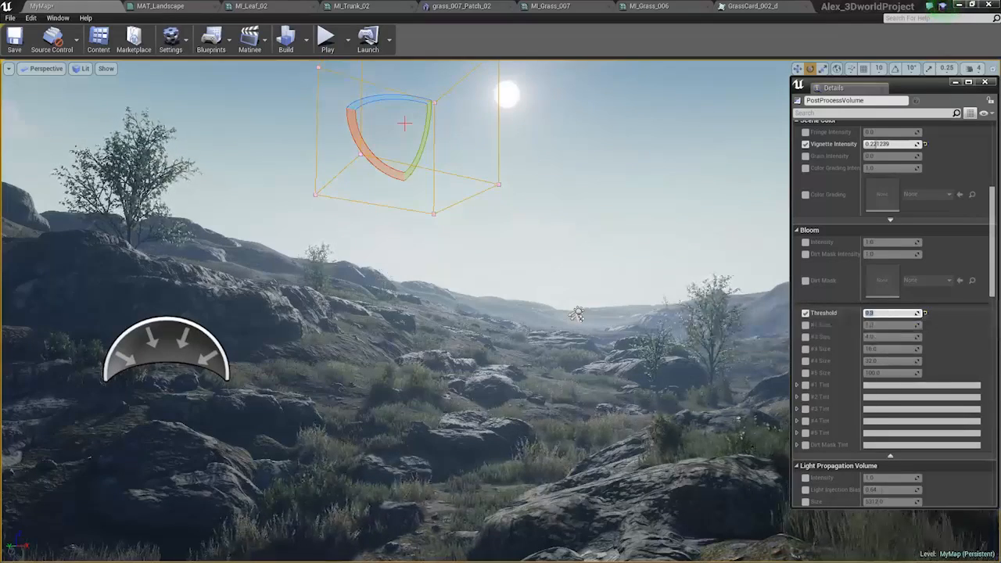
Clear the floating window from the scene and examine the landscape's new look from several angles, with and without editor icons.
{"action": "right_click_drag", "start_coordinate": [688, 344], "coordinate": [671, 343]}
{"action": "middle_click_drag", "start_coordinate": [671, 343], "coordinate": [707, 347]}
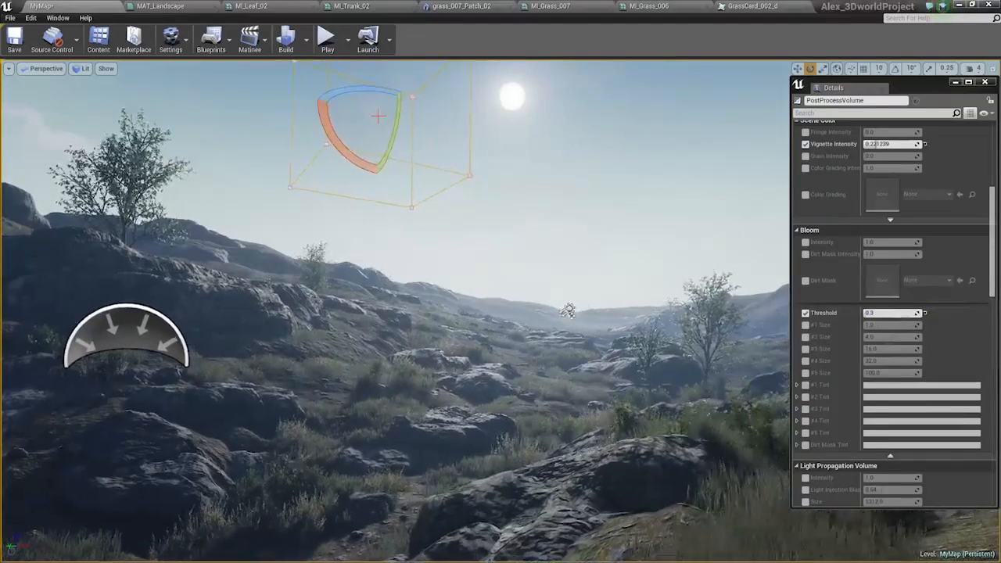
{"action": "right_click_drag", "start_coordinate": [595, 309], "coordinate": [638, 371]}
{"action": "key", "text": "w"}
{"action": "right_click_drag", "start_coordinate": [573, 359], "coordinate": [572, 359]}
{"action": "left_click_drag", "start_coordinate": [908, 87], "coordinate": [1000, 124]}
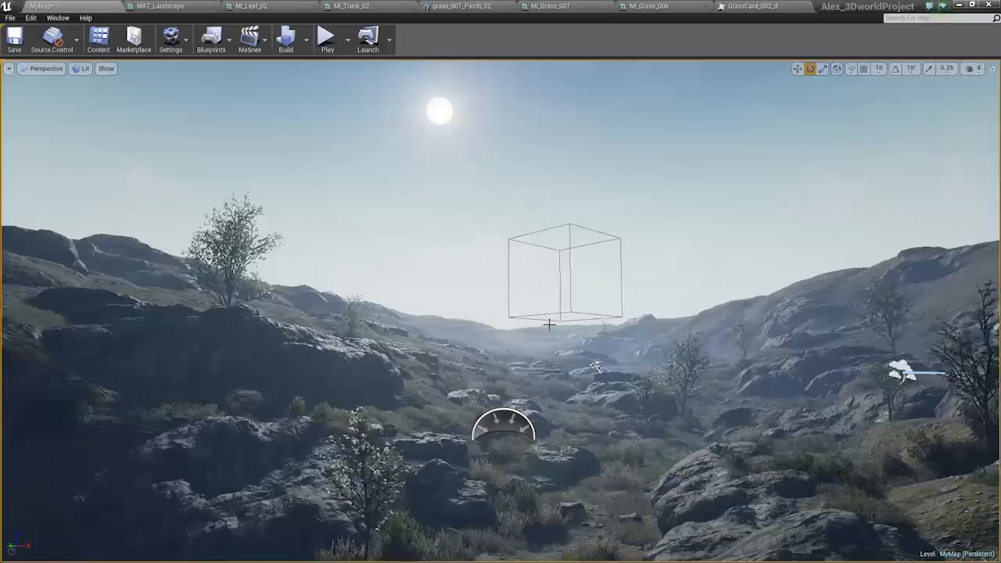
{"action": "right_click_drag", "start_coordinate": [549, 325], "coordinate": [561, 338]}
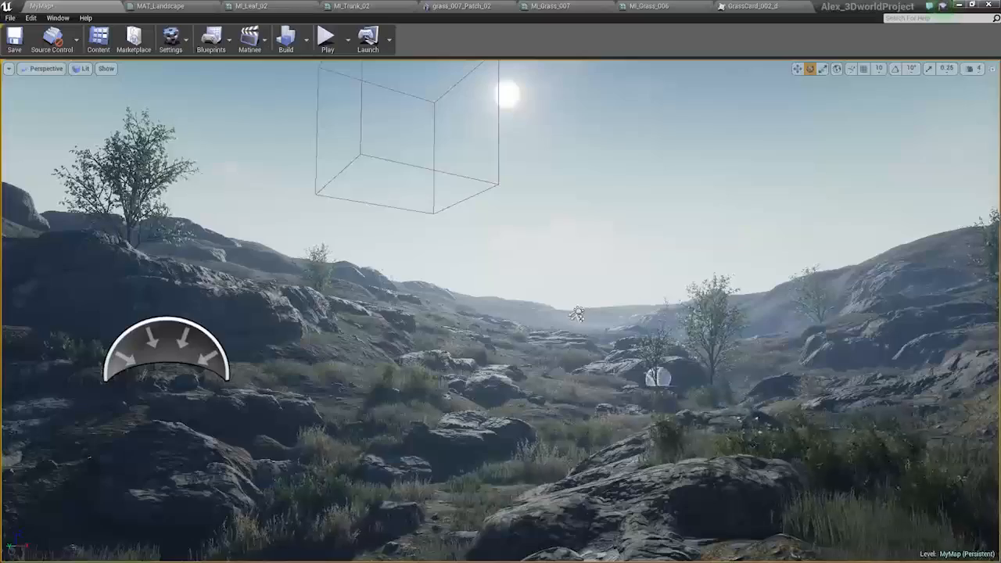
{"action": "mouse_move", "coordinate": [658, 378]}
{"action": "right_mouse_down"}
{"action": "mouse_move", "coordinate": [630, 372]}
{"action": "mouse_move", "coordinate": [643, 365]}
{"action": "right_mouse_up"}
{"action": "key", "text": "g"}
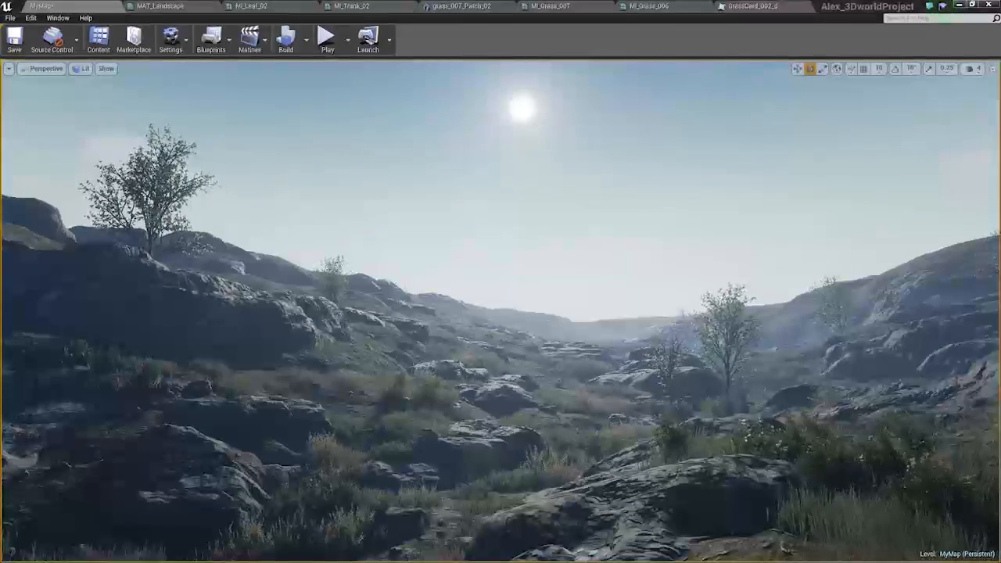
{"action": "key", "text": "g"}
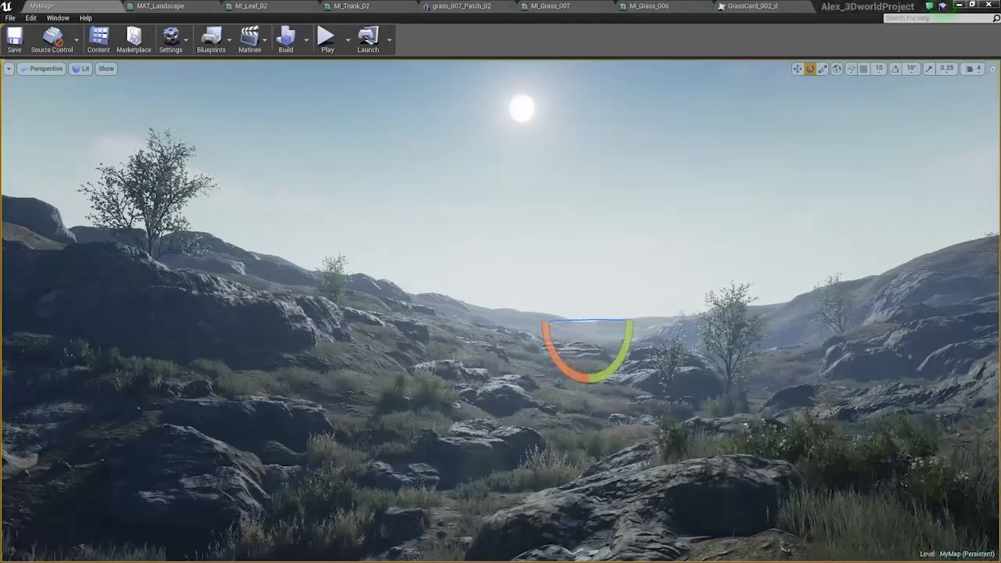
Set the Light Source's dynamic shadow cascades to 8 and its Cascade Distribution Exponent to about 1.96.
{"action": "left_click_drag", "start_coordinate": [1000, 181], "coordinate": [902, 95]}
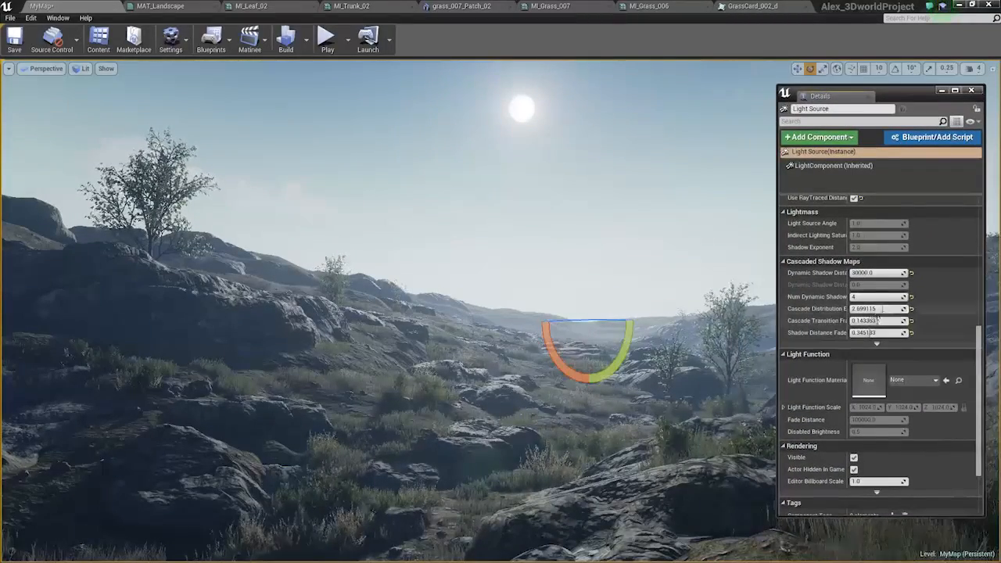
{"action": "left_click_drag", "start_coordinate": [869, 309], "coordinate": [895, 308]}
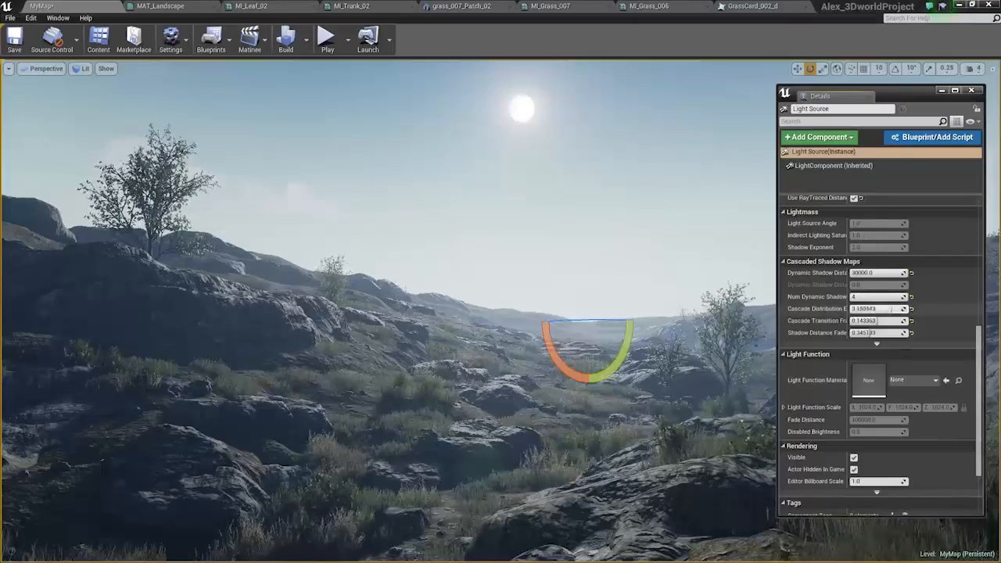
{"action": "left_click_drag", "start_coordinate": [882, 309], "coordinate": [871, 309]}
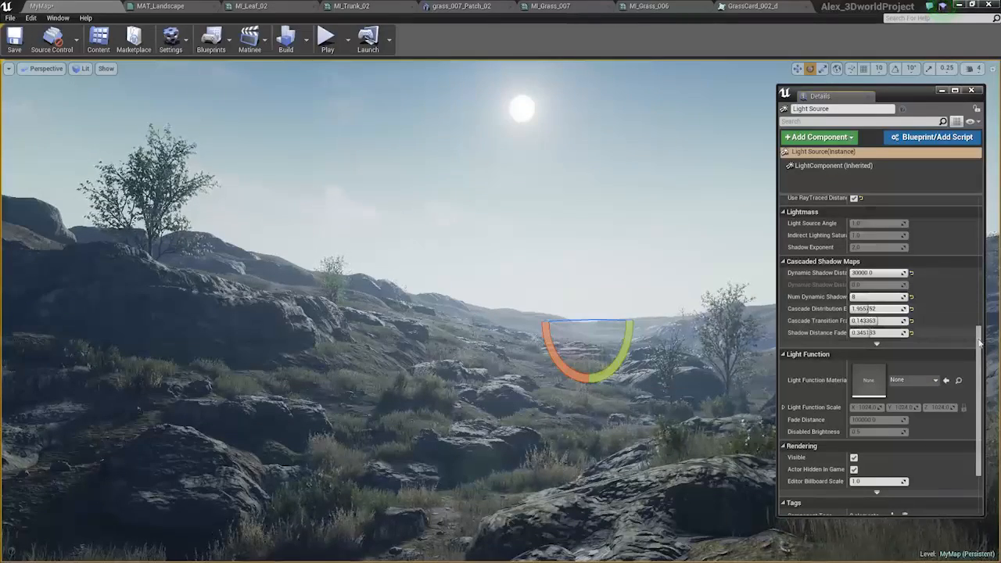
Try a slight tint for the Light Source's Light Color.
{"action": "scroll", "coordinate": [957, 239], "scroll_direction": "up", "scroll_amount": 5}
{"action": "left_click", "coordinate": [938, 230]}
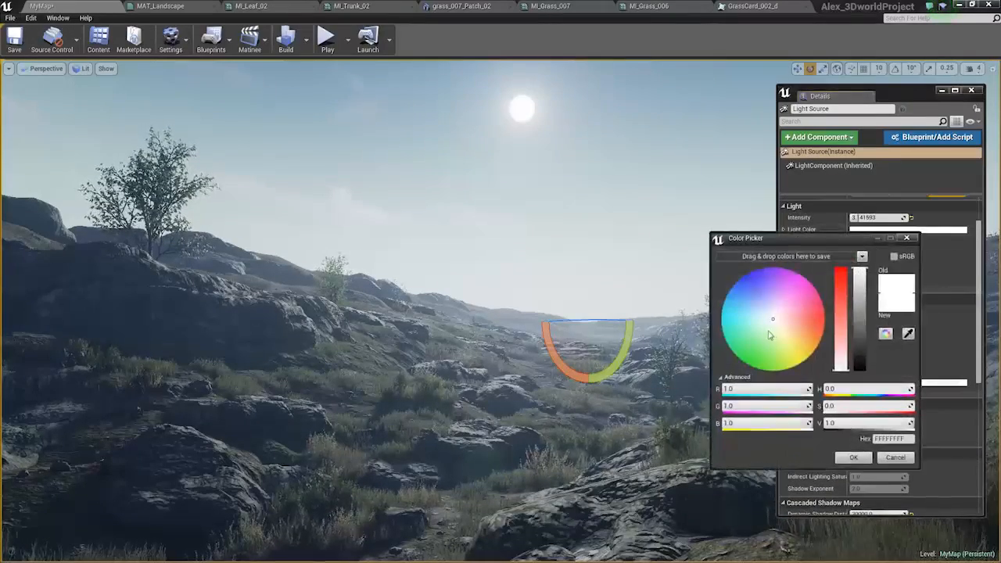
{"action": "mouse_move", "coordinate": [774, 327]}
{"action": "left_mouse_down"}
{"action": "mouse_move", "coordinate": [800, 332]}
{"action": "mouse_move", "coordinate": [772, 326]}
{"action": "left_mouse_up"}
{"action": "left_click", "coordinate": [894, 455]}
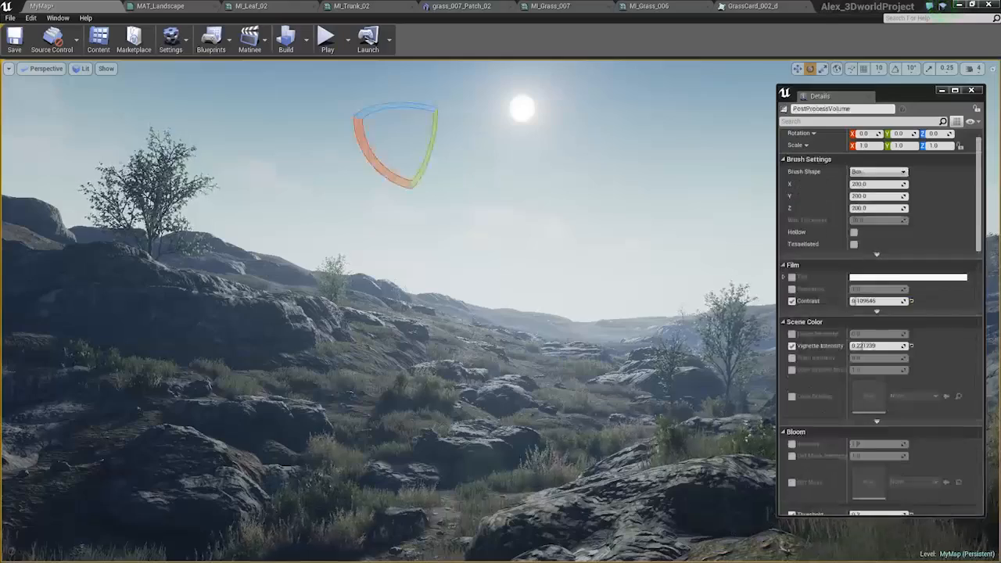
Collapse the Post Process Volume's Bloom settings and override its Lens Flares Intensity to about 3.8.
{"action": "left_click", "coordinate": [791, 345]}
{"action": "scroll", "coordinate": [883, 363], "scroll_direction": "down", "scroll_amount": 3}
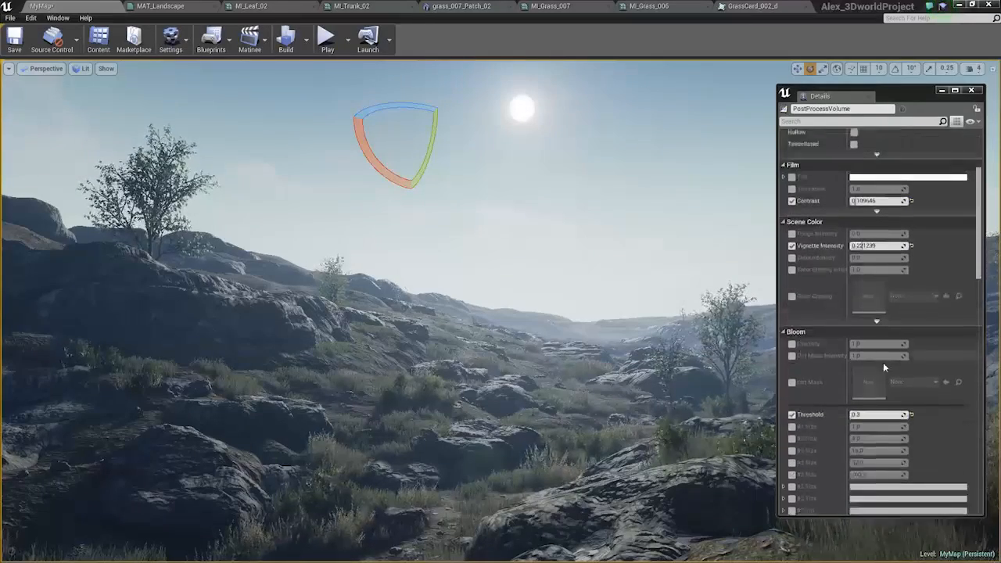
{"action": "left_click", "coordinate": [830, 311]}
{"action": "scroll", "coordinate": [886, 351], "scroll_direction": "down", "scroll_amount": 5}
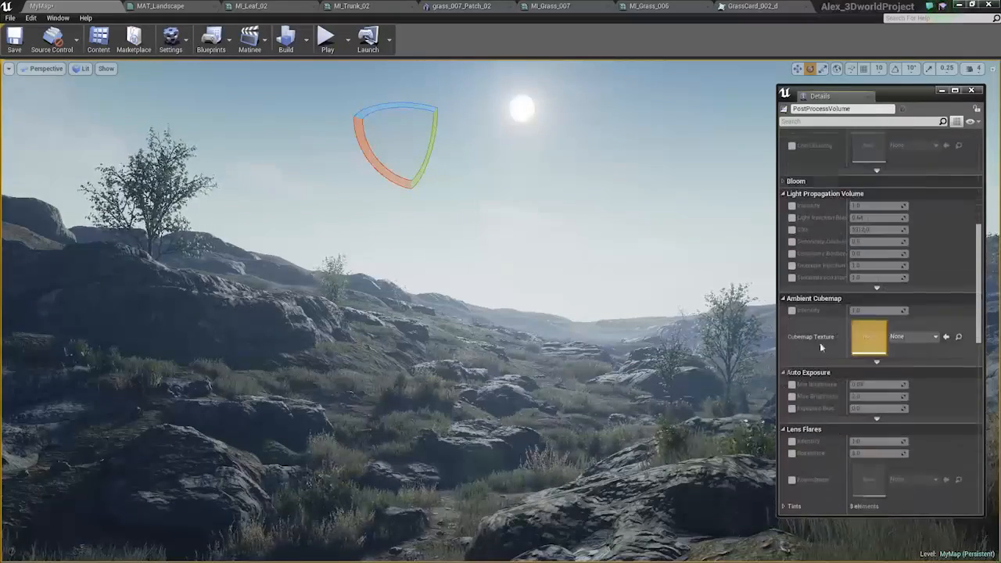
{"action": "left_click", "coordinate": [791, 442]}
{"action": "left_click_drag", "start_coordinate": [855, 443], "coordinate": [872, 442]}
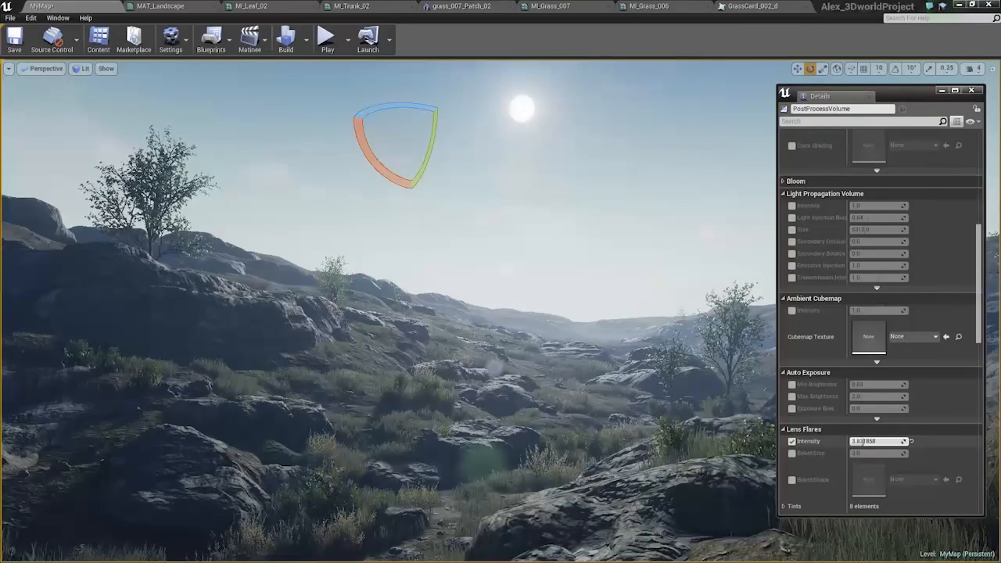
Close the floating details window and examine the lens flare over the landscape from slightly different angles.
{"action": "right_click_drag", "start_coordinate": [540, 336], "coordinate": [508, 315]}
{"action": "key", "text": "d"}
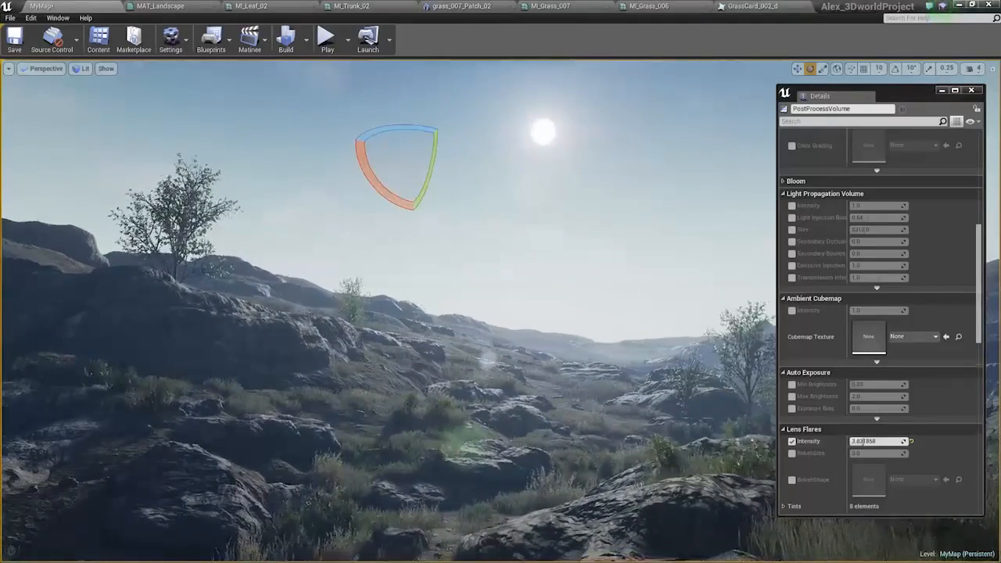
{"action": "left_click", "coordinate": [971, 90]}
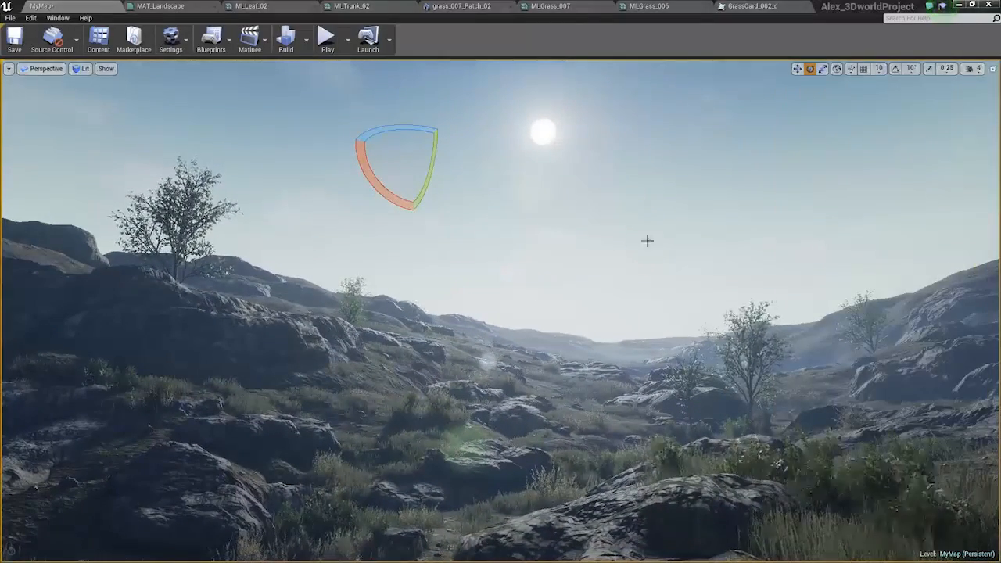
{"action": "right_click_drag", "start_coordinate": [647, 236], "coordinate": [635, 248]}
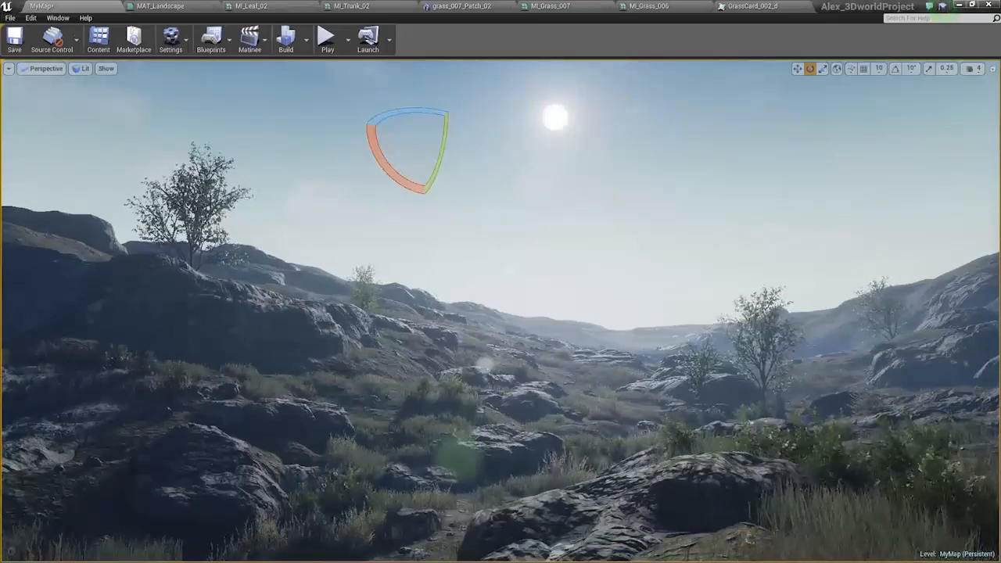
{"action": "right_click_drag", "start_coordinate": [635, 247], "coordinate": [661, 252]}
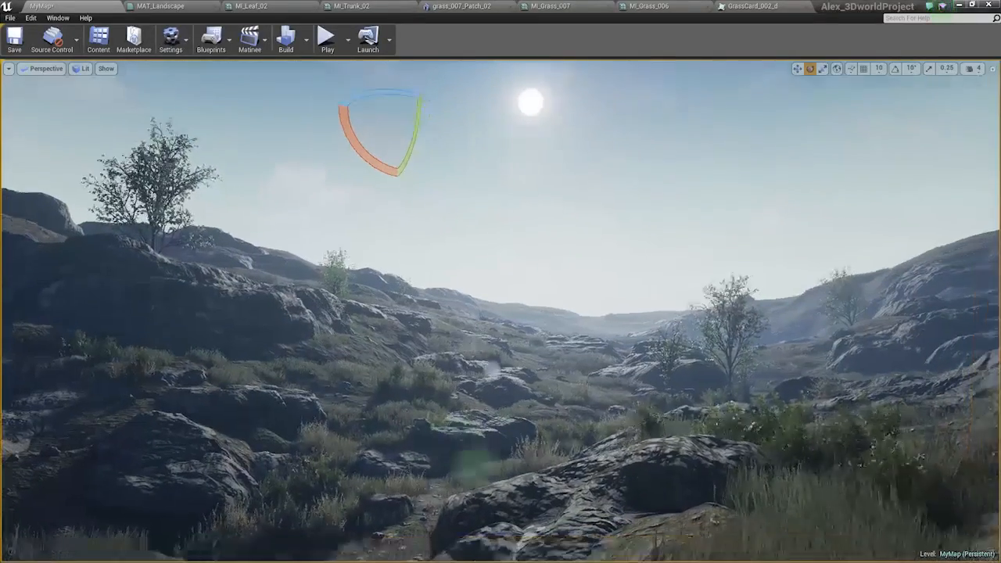
Leave the clean game view so the editor icons show, and select the Light Source in the valley.
{"action": "middle_click_drag", "start_coordinate": [661, 252], "coordinate": [674, 232]}
{"action": "right_click_drag", "start_coordinate": [673, 232], "coordinate": [678, 208]}
{"action": "middle_click_drag", "start_coordinate": [677, 208], "coordinate": [679, 227]}
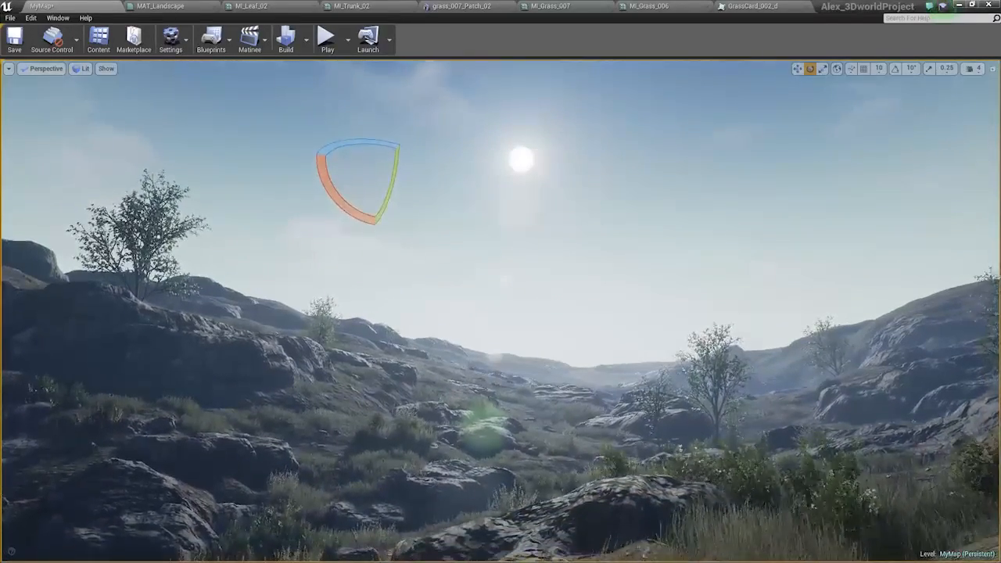
{"action": "right_click_drag", "start_coordinate": [627, 242], "coordinate": [627, 252]}
{"action": "key", "text": "g"}
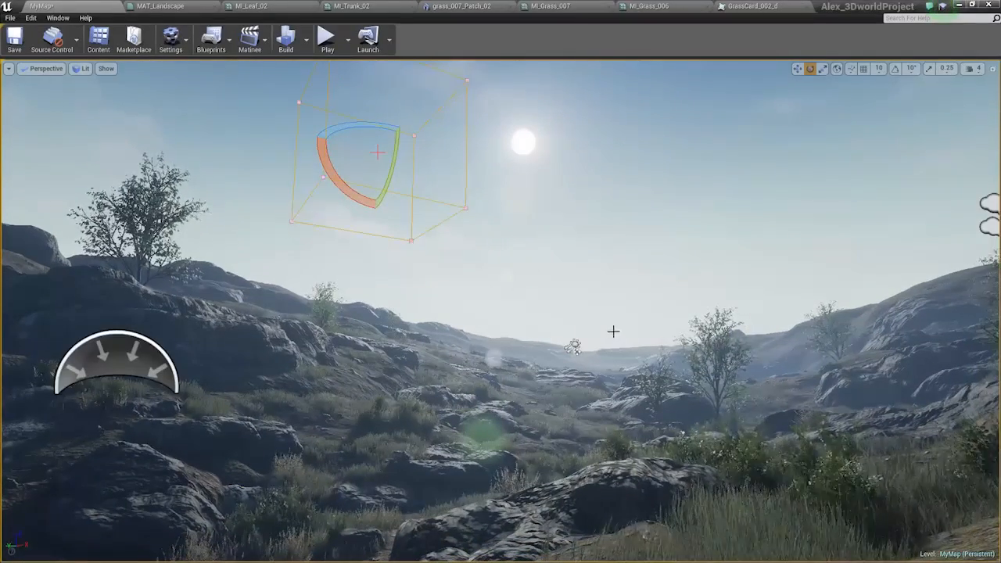
{"action": "left_click", "coordinate": [573, 346]}
{"action": "left_click_drag", "start_coordinate": [577, 347], "coordinate": [574, 347]}
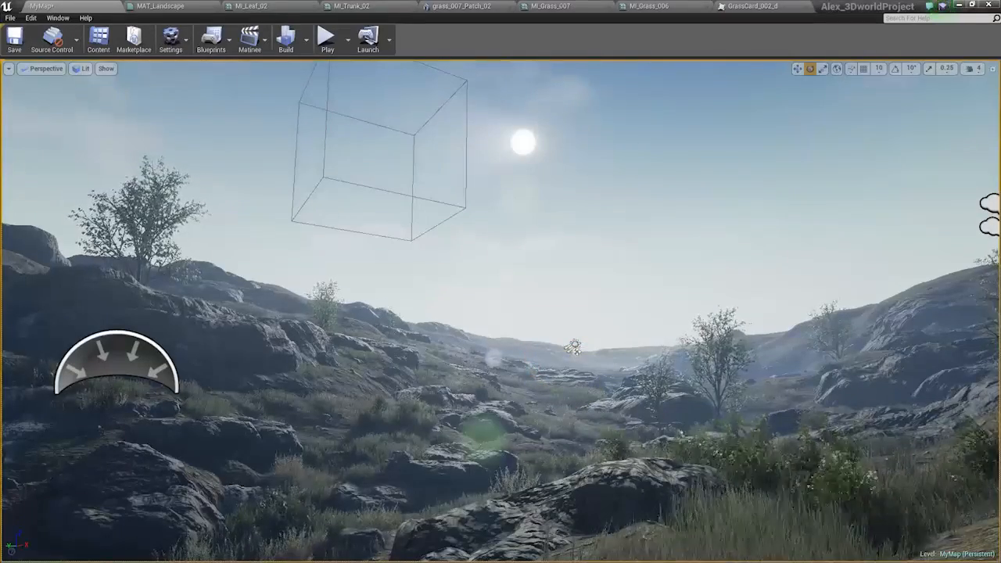
Rotate the Light Source so the sun shifts slightly to the right in the sky above the valley.
{"action": "key", "text": "ctrl+l"}
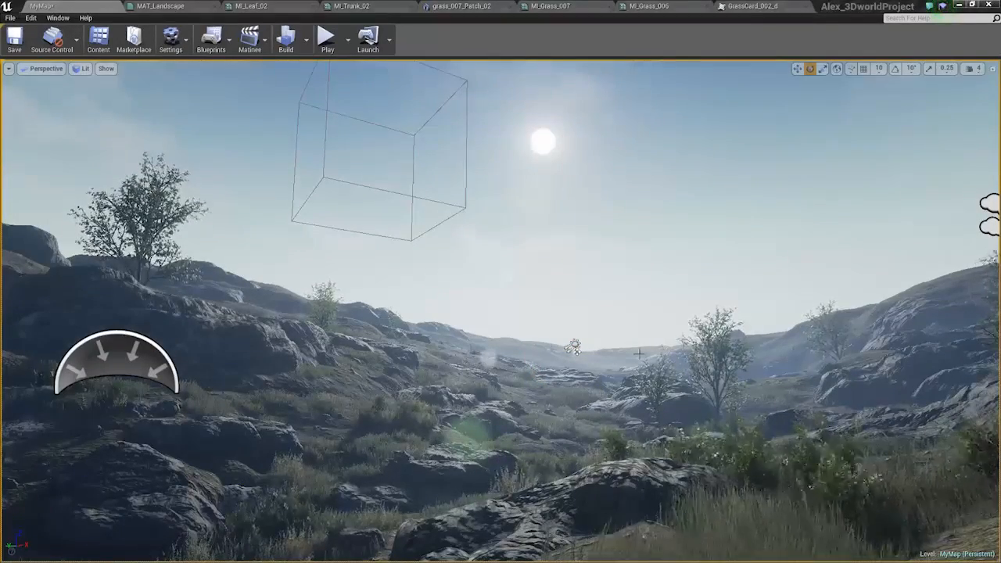
{"action": "left_click", "coordinate": [574, 347]}
{"action": "mouse_move", "coordinate": [593, 340]}
{"action": "right_mouse_down"}
{"action": "mouse_move", "coordinate": [564, 340]}
{"action": "mouse_move", "coordinate": [593, 341]}
{"action": "right_mouse_up"}
{"action": "left_click_drag", "start_coordinate": [590, 342], "coordinate": [583, 342]}
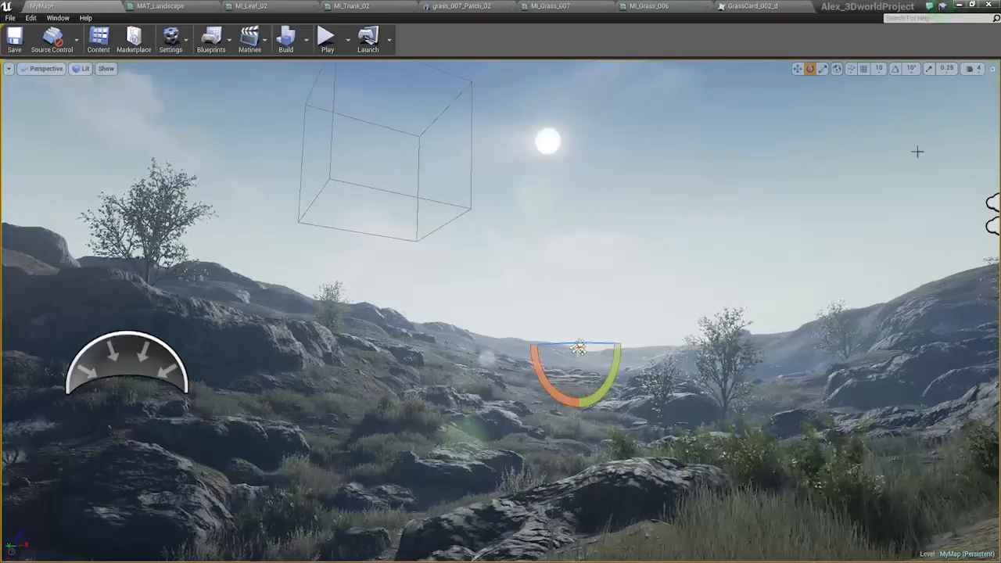
{"action": "key", "text": "ctrl+l"}
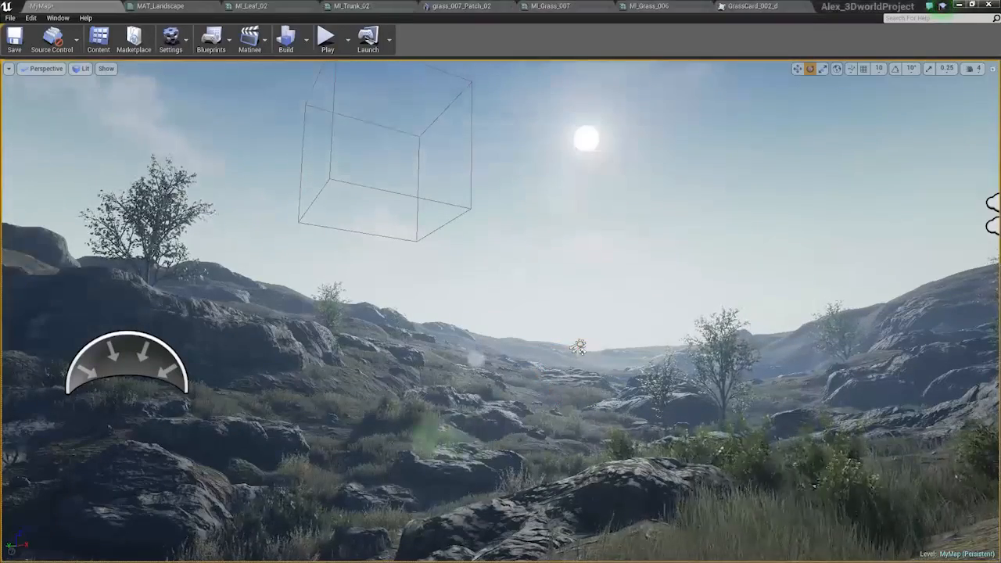
Nudge the rock on the left ridge slightly down and to the right, between the two trees.
{"action": "right_click_drag", "start_coordinate": [583, 342], "coordinate": [568, 370]}
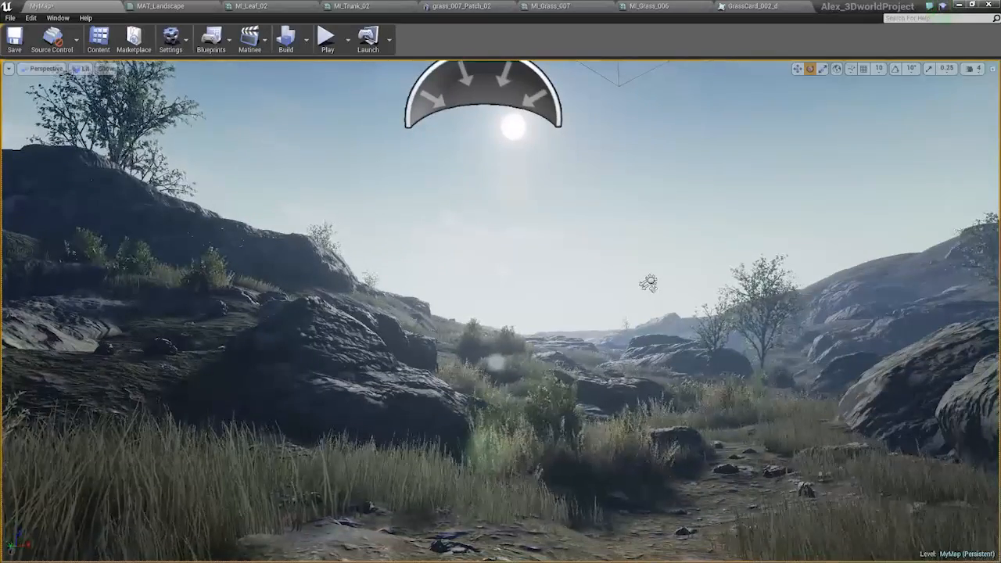
{"action": "right_click_drag", "start_coordinate": [457, 345], "coordinate": [453, 362]}
{"action": "key", "text": "w"}
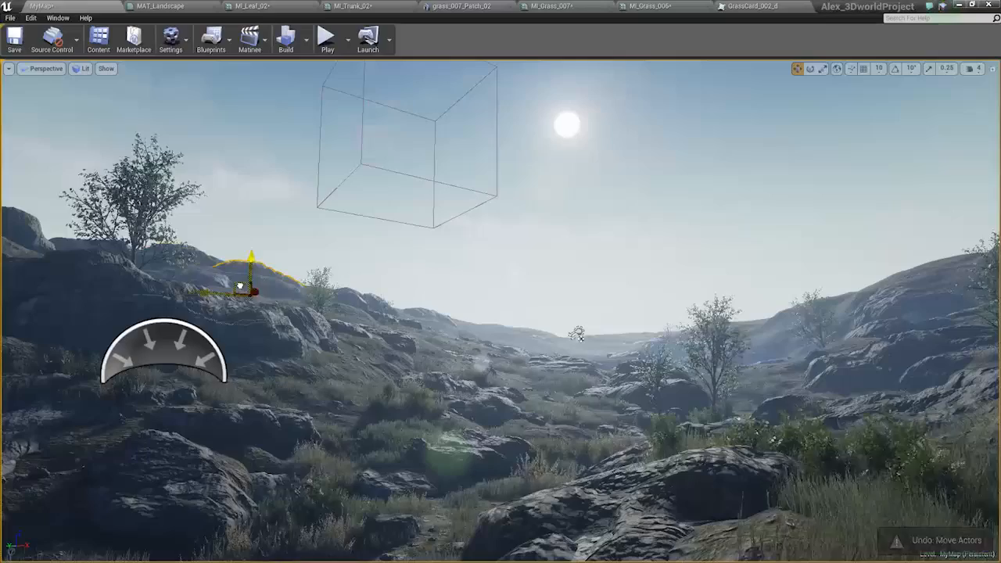
{"action": "left_click_drag", "start_coordinate": [253, 287], "coordinate": [248, 292]}
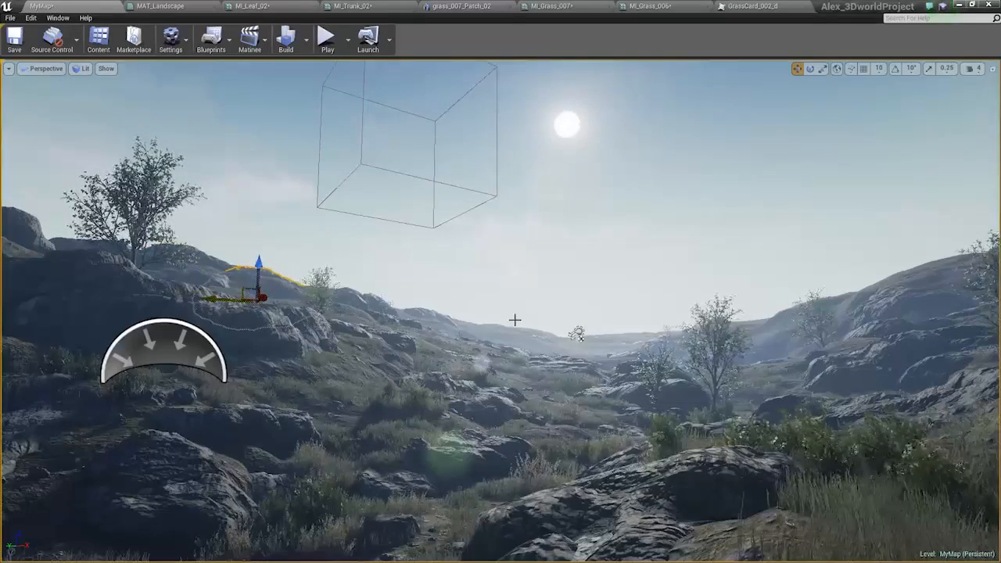
{"action": "left_click", "coordinate": [527, 340]}
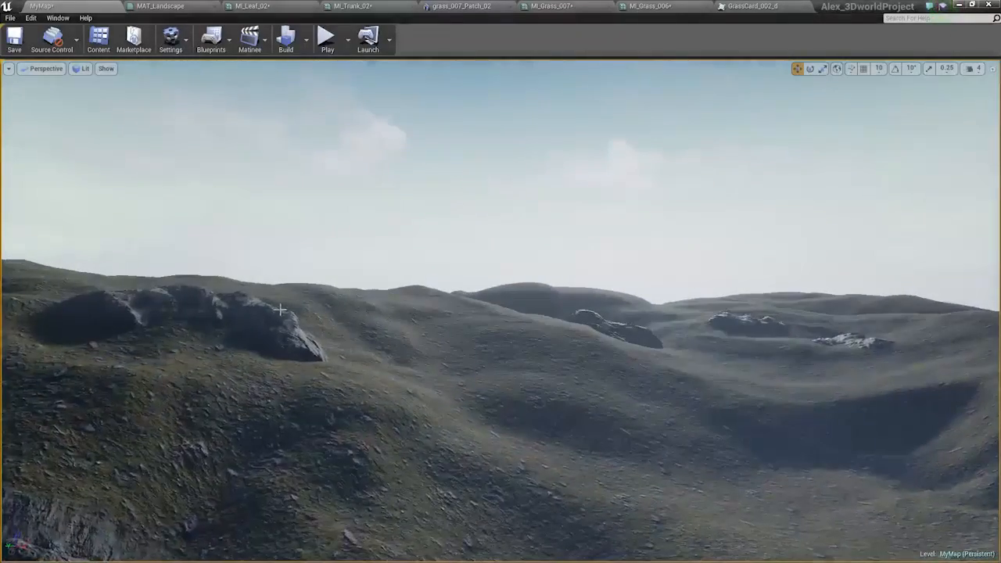
Move the large rock on the far hills toward the centre of the distant valley horizon.
{"action": "left_click", "coordinate": [279, 322]}
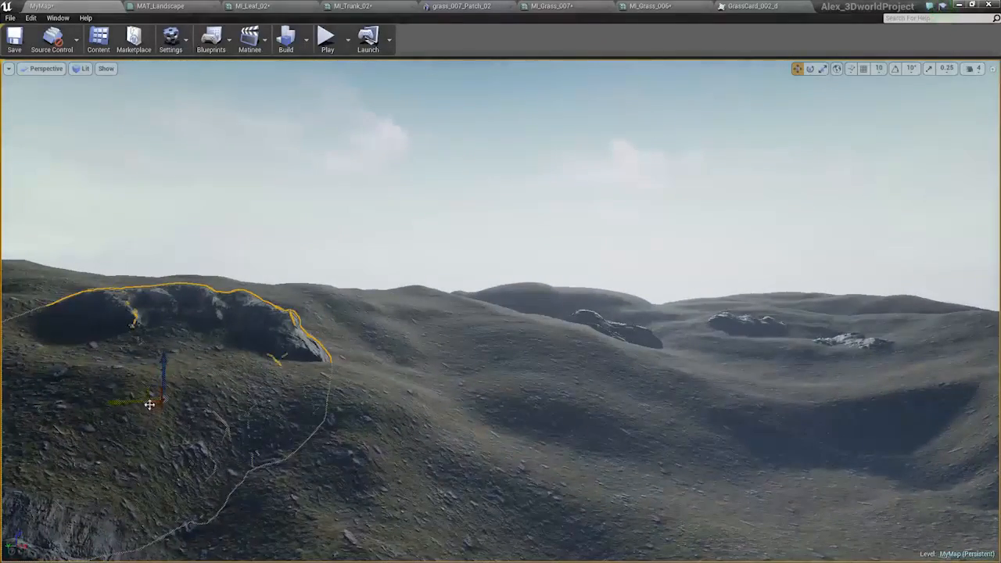
{"action": "left_click_drag", "start_coordinate": [148, 405], "coordinate": [540, 360], "text": "alt"}
{"action": "key", "text": "e"}
{"action": "key", "text": "w"}
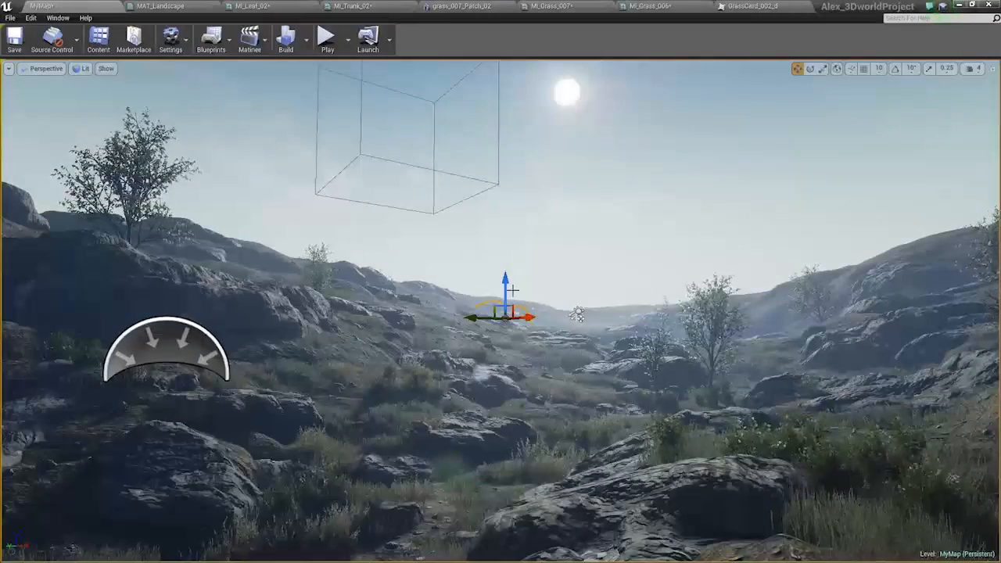
{"action": "left_click", "coordinate": [526, 286]}
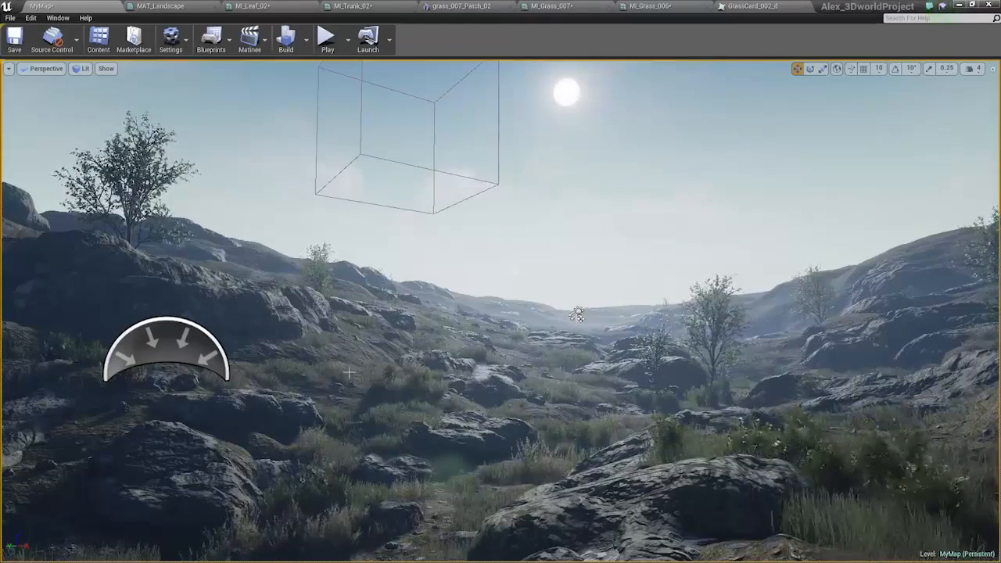
Override the Post Process Volume's Lens Flares BokehSize to about 5.5 and set the Lens Flares Intensity to 0.
{"action": "right_click_drag", "start_coordinate": [338, 354], "coordinate": [334, 346]}
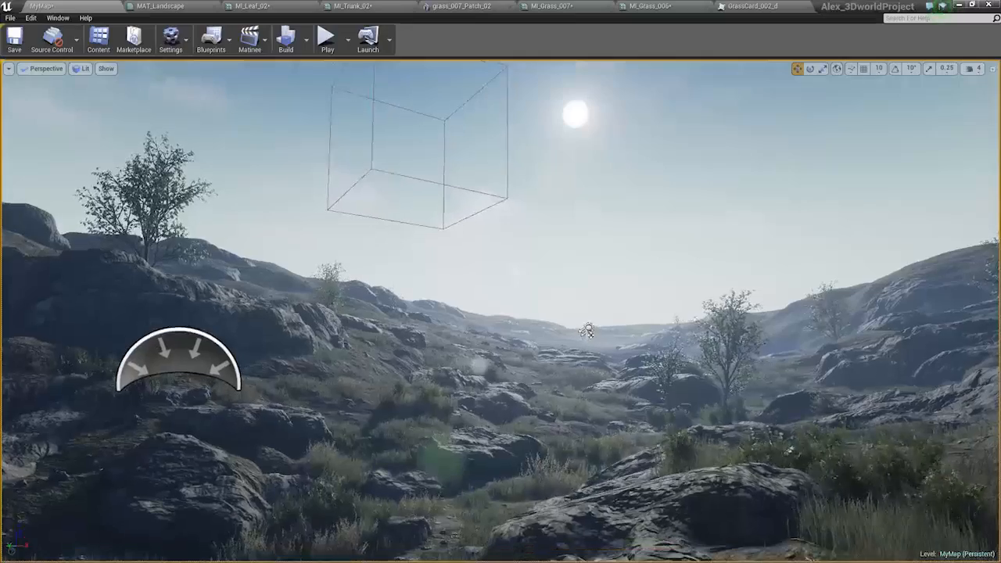
{"action": "left_click", "coordinate": [397, 173]}
{"action": "left_click_drag", "start_coordinate": [1000, 102], "coordinate": [905, 90]}
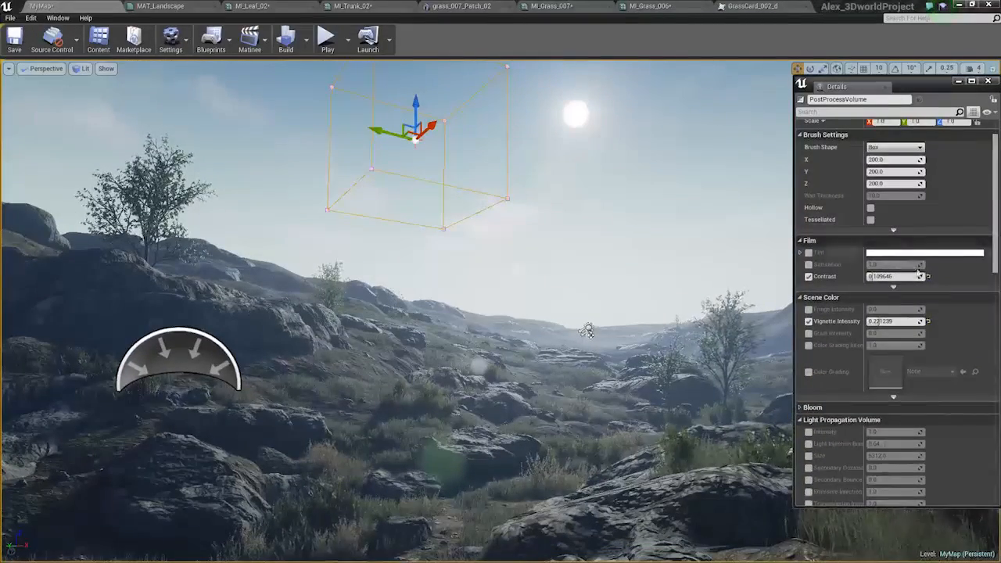
{"action": "scroll", "coordinate": [920, 274], "scroll_direction": "down", "scroll_amount": 8}
{"action": "scroll", "coordinate": [922, 291], "scroll_direction": "down", "scroll_amount": 3}
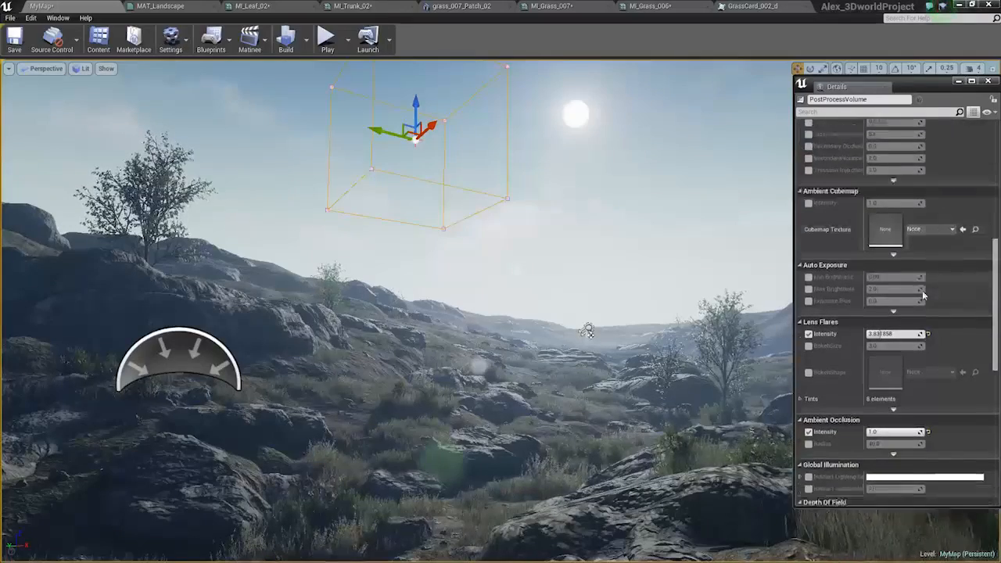
{"action": "scroll", "coordinate": [923, 294], "scroll_direction": "down", "scroll_amount": 1}
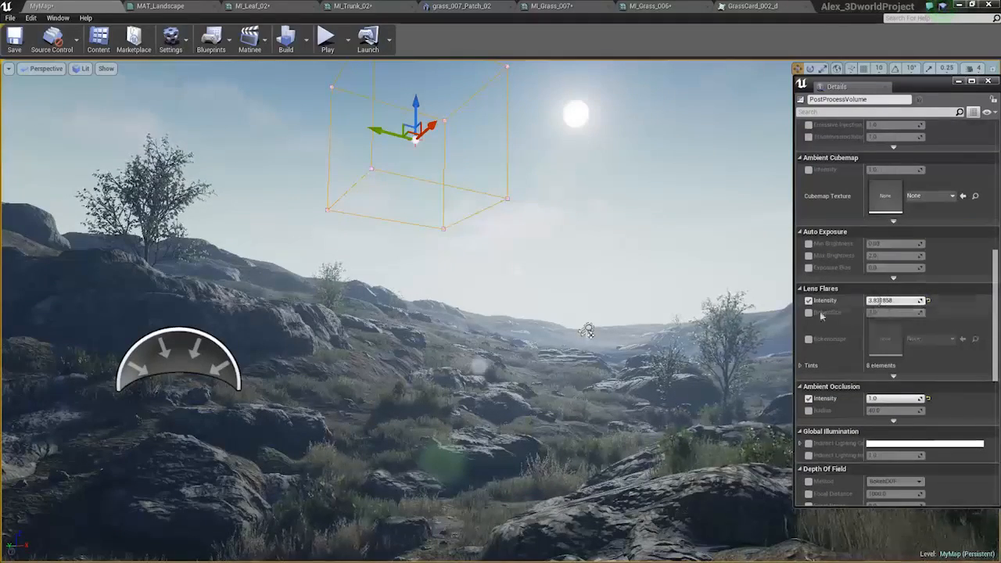
{"action": "left_click", "coordinate": [809, 312]}
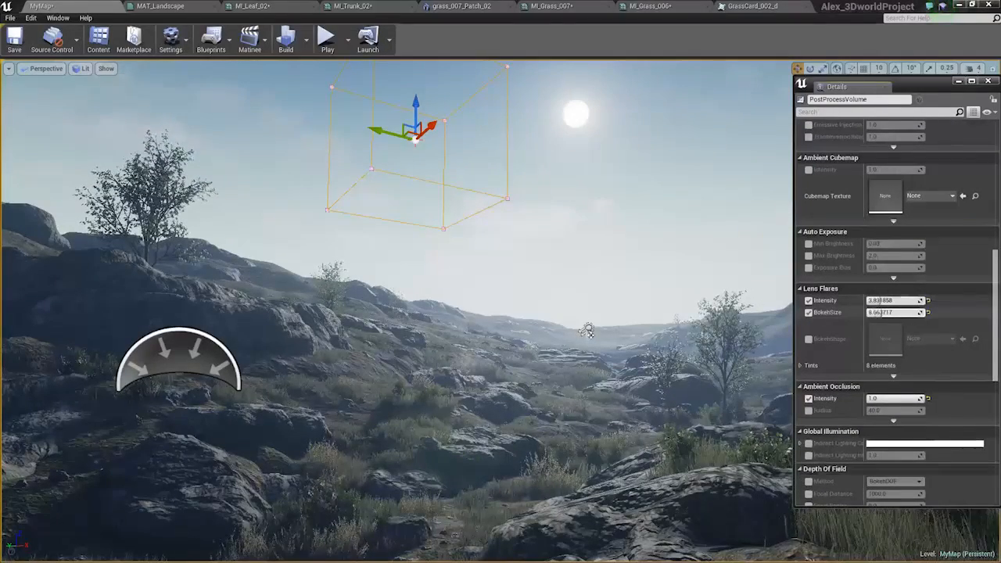
{"action": "right_click_drag", "start_coordinate": [610, 328], "coordinate": [572, 322]}
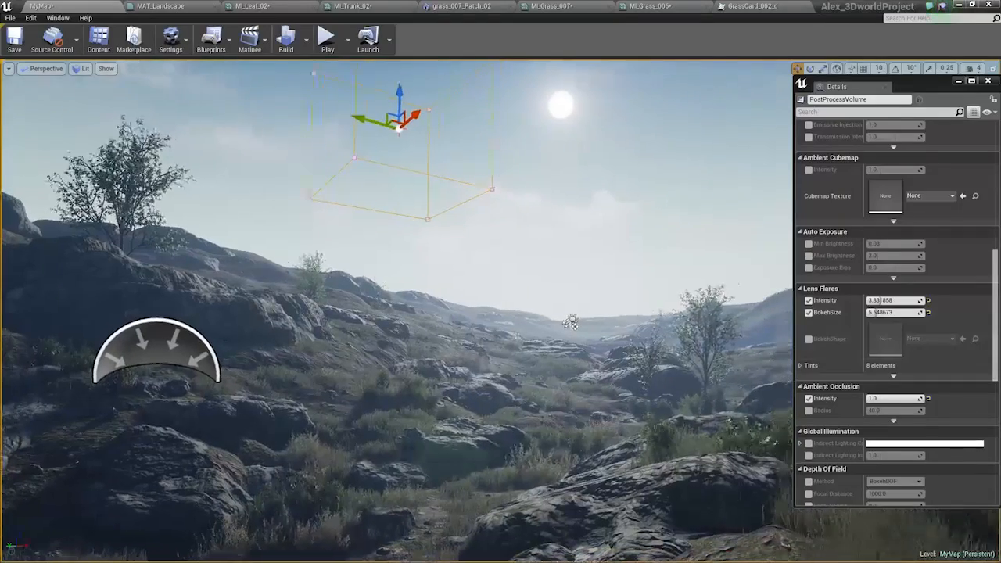
{"action": "left_click_drag", "start_coordinate": [886, 301], "coordinate": [867, 301]}
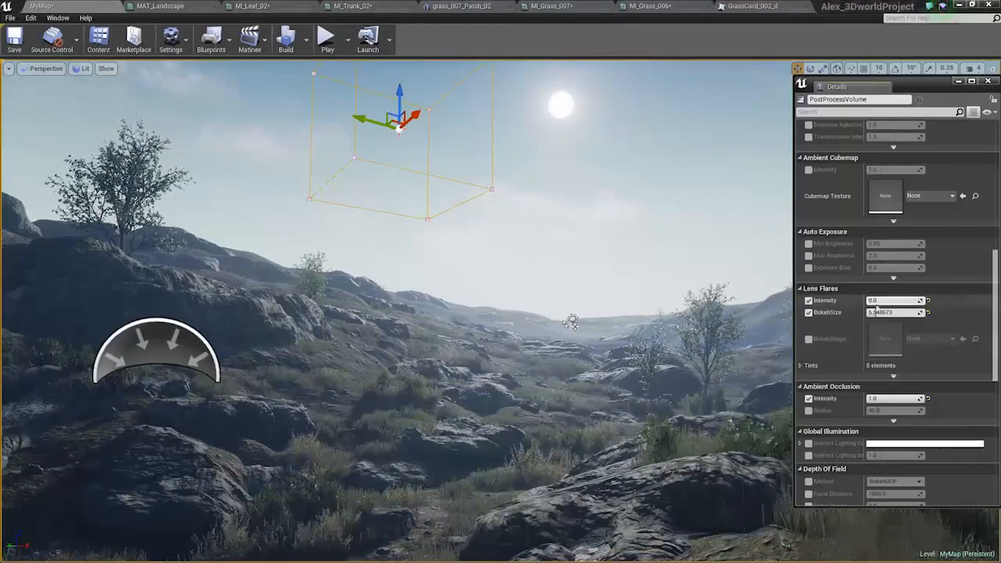
Raise the large foreground rock slightly and deselect it.
{"action": "scroll", "coordinate": [960, 329], "scroll_direction": "down", "scroll_amount": 5}
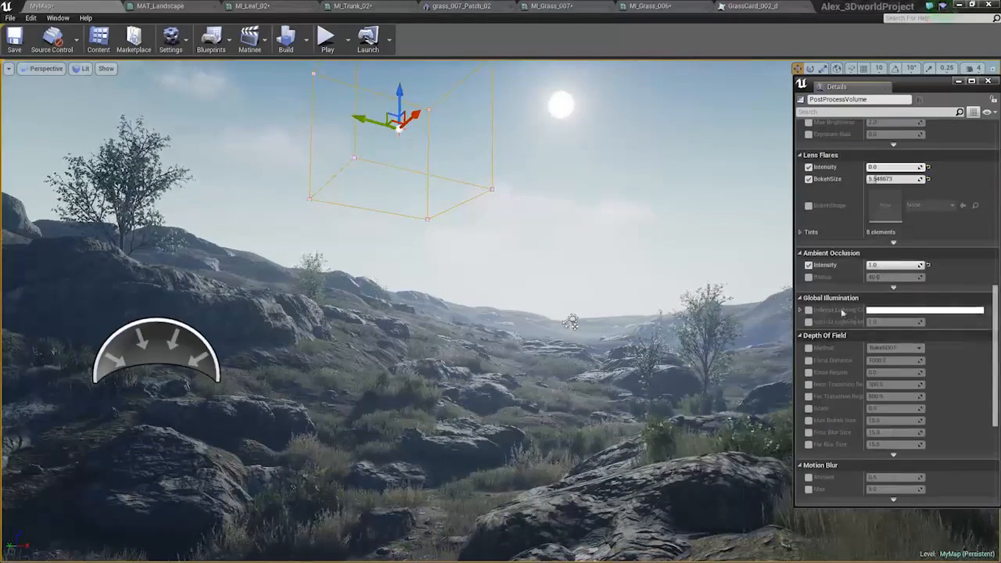
{"action": "scroll", "coordinate": [831, 310], "scroll_direction": "down", "scroll_amount": 3}
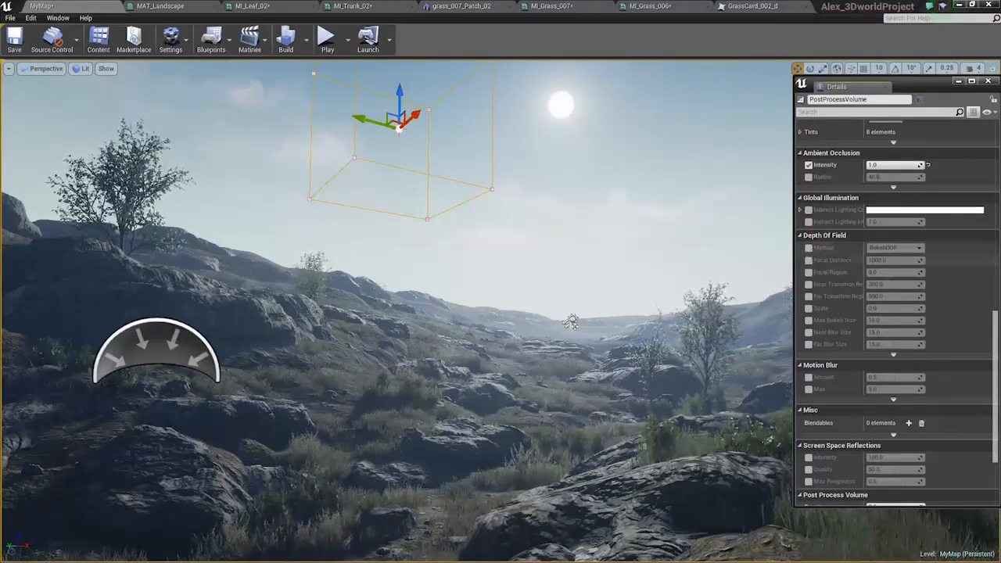
{"action": "left_click", "coordinate": [628, 490]}
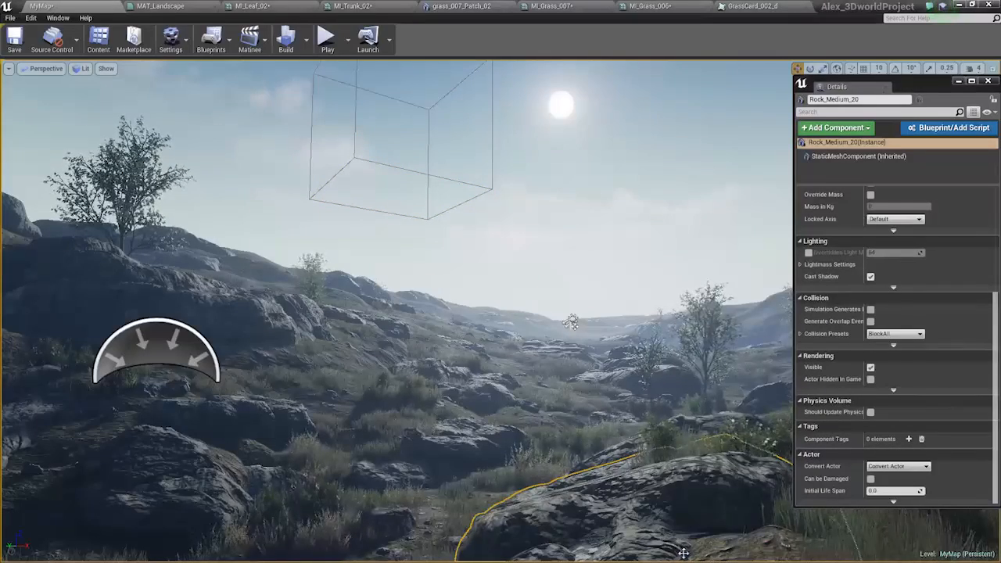
{"action": "left_click_drag", "start_coordinate": [684, 552], "coordinate": [685, 543]}
{"action": "key", "text": "Escape"}
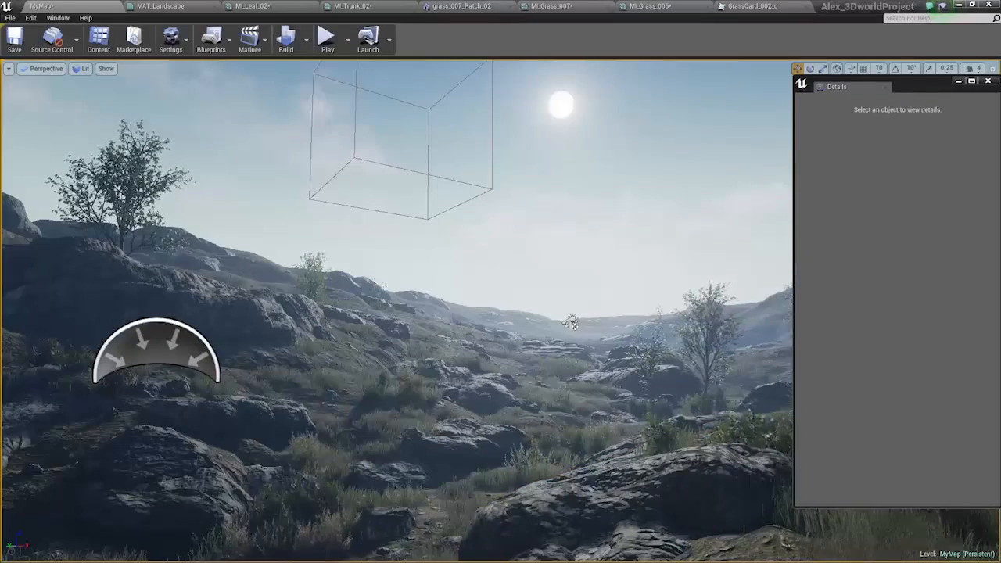
Reselect the Post Process Volume and override its Depth Of Field Scale to about 0.018.
{"action": "left_click", "coordinate": [427, 173]}
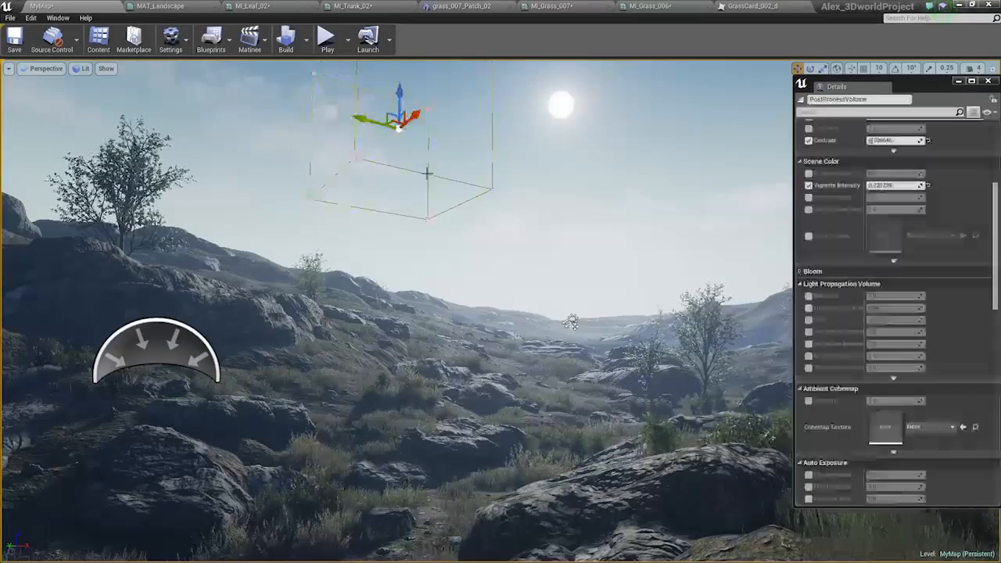
{"action": "scroll", "coordinate": [995, 280], "scroll_direction": "down", "scroll_amount": 3}
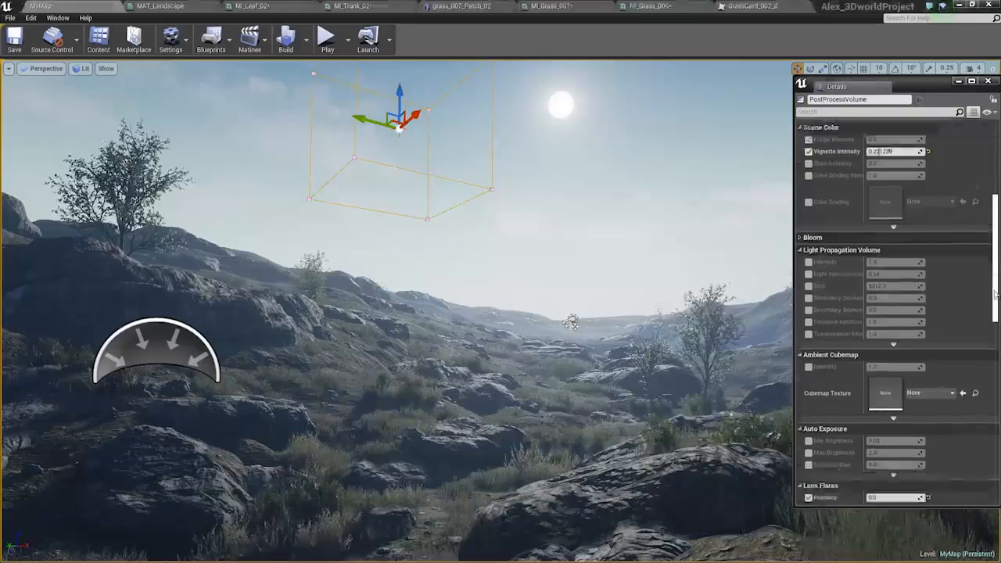
{"action": "key", "text": "alt+Tab"}
{"action": "key", "text": "alt+Tab"}
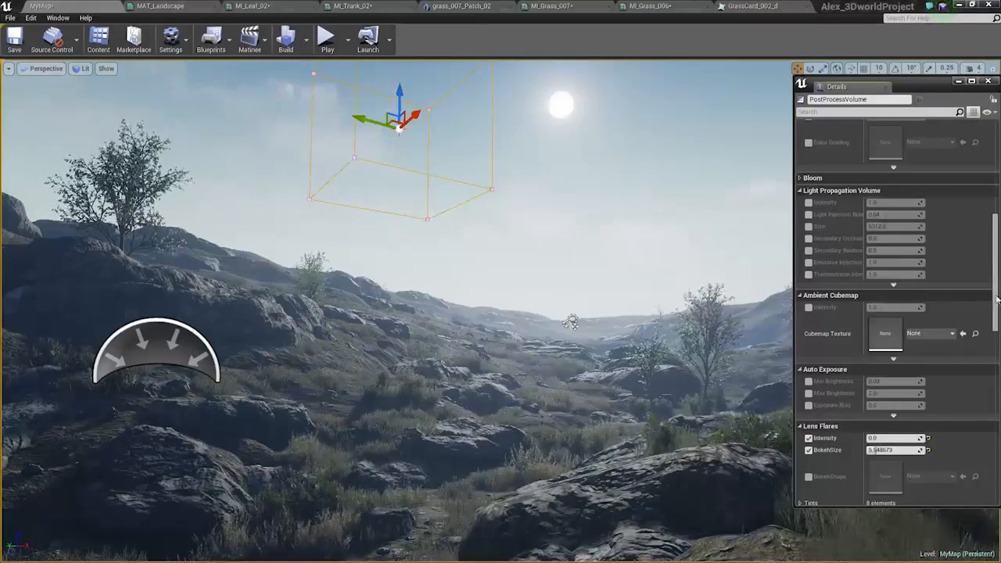
{"action": "left_click_drag", "start_coordinate": [994, 306], "coordinate": [992, 342]}
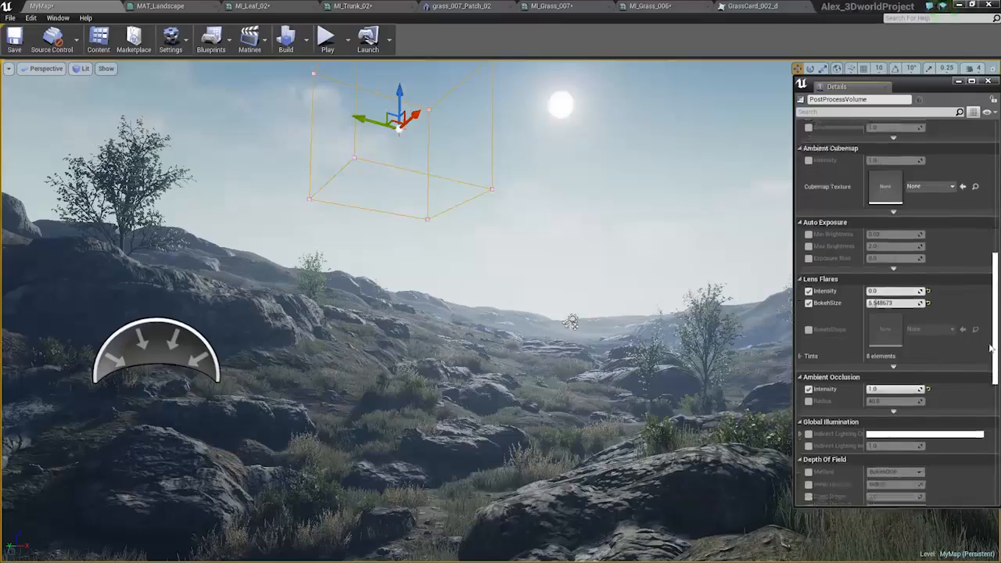
{"action": "scroll", "coordinate": [881, 405], "scroll_direction": "down", "scroll_amount": 5}
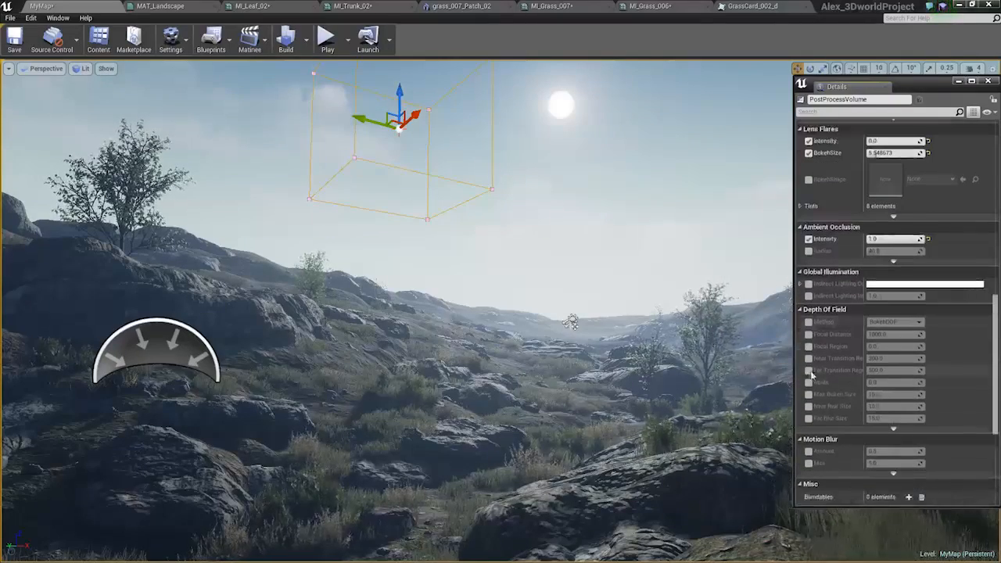
{"action": "left_click_drag", "start_coordinate": [873, 382], "coordinate": [873, 383]}
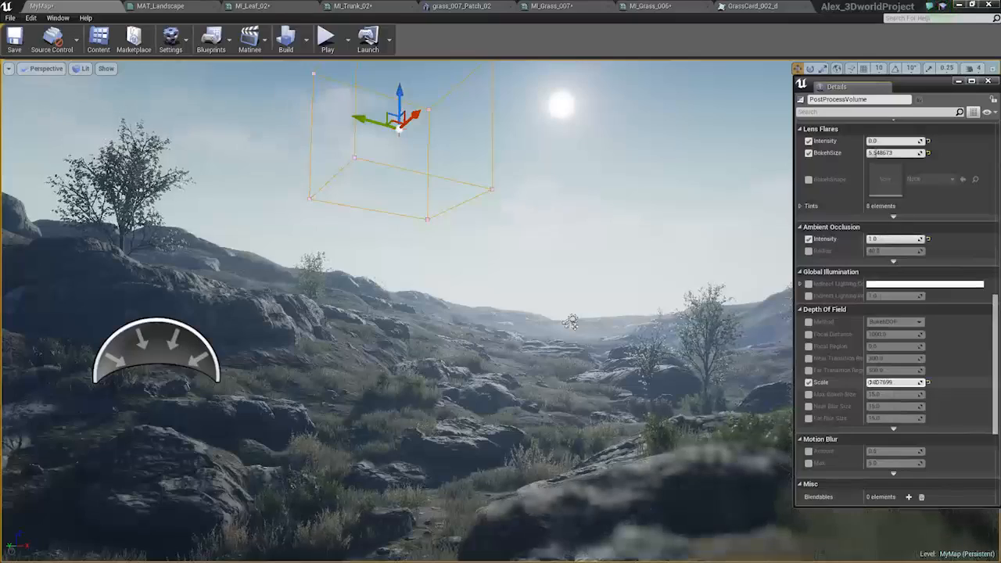
Override the Depth Of Field's Near Transition Region and Far Transition Region, setting both to 0.
{"action": "left_click", "coordinate": [808, 358]}
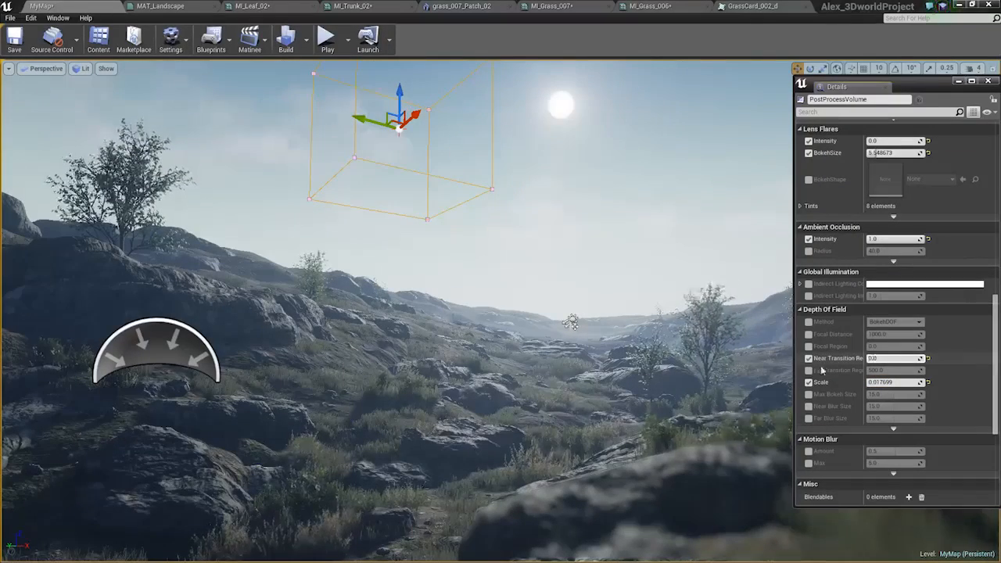
{"action": "left_click", "coordinate": [809, 370]}
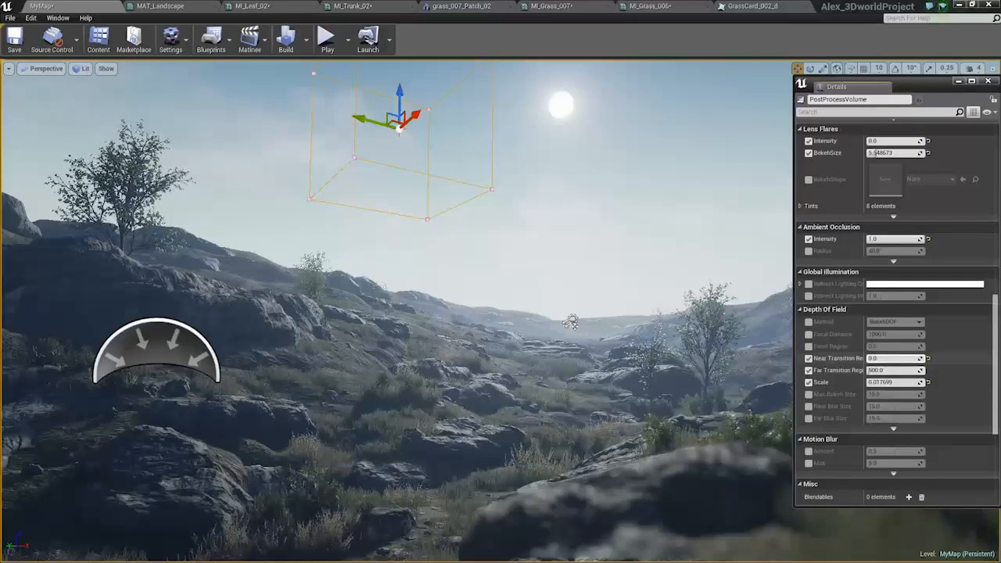
{"action": "left_click_drag", "start_coordinate": [885, 370], "coordinate": [882, 370]}
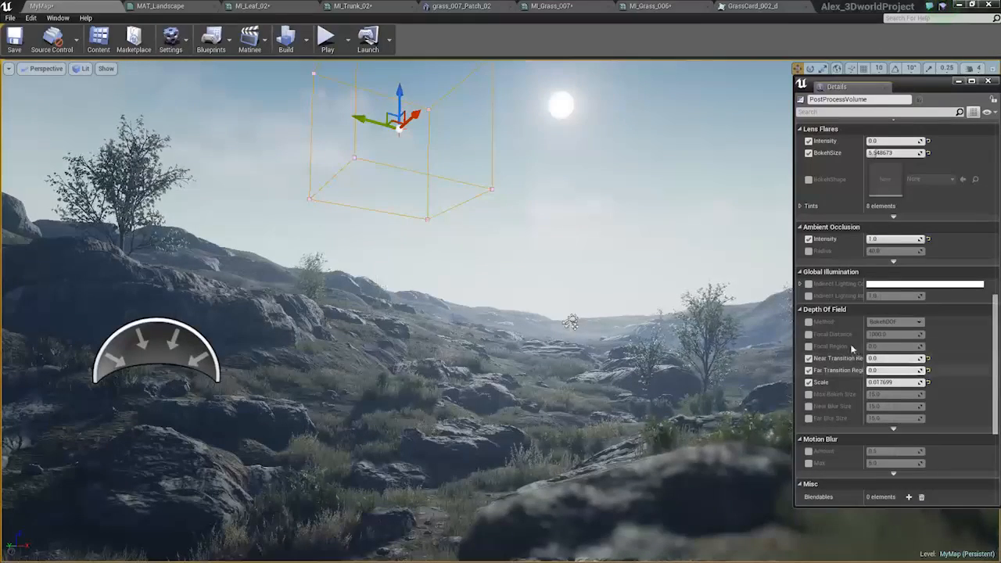
Override the Depth Of Field's Focal Distance to about 1504 for the landscape's foreground blur.
{"action": "left_click", "coordinate": [809, 334]}
{"action": "left_click_drag", "start_coordinate": [873, 335], "coordinate": [884, 335]}
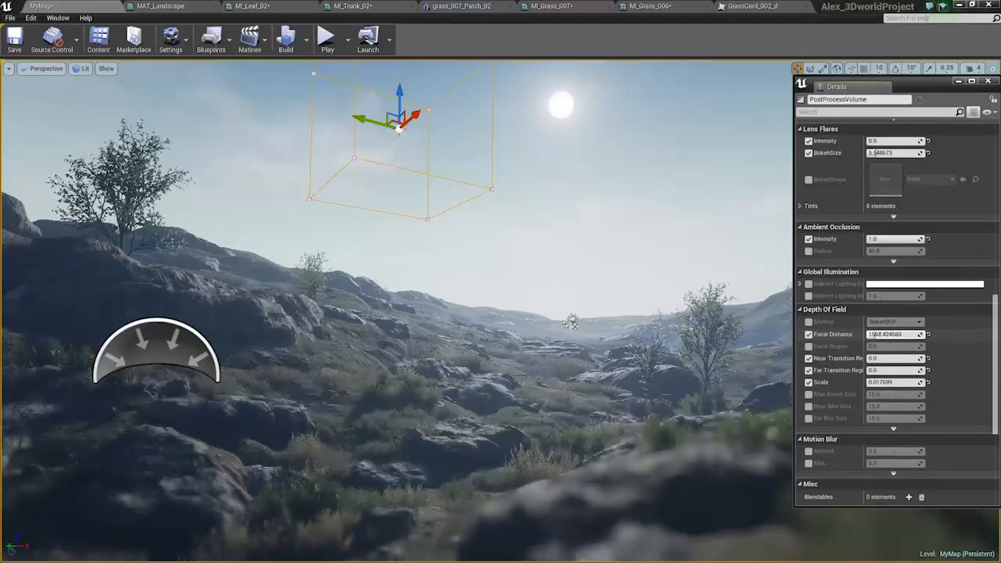
{"action": "middle_click_drag", "start_coordinate": [582, 315], "coordinate": [598, 340]}
{"action": "key", "text": "w"}
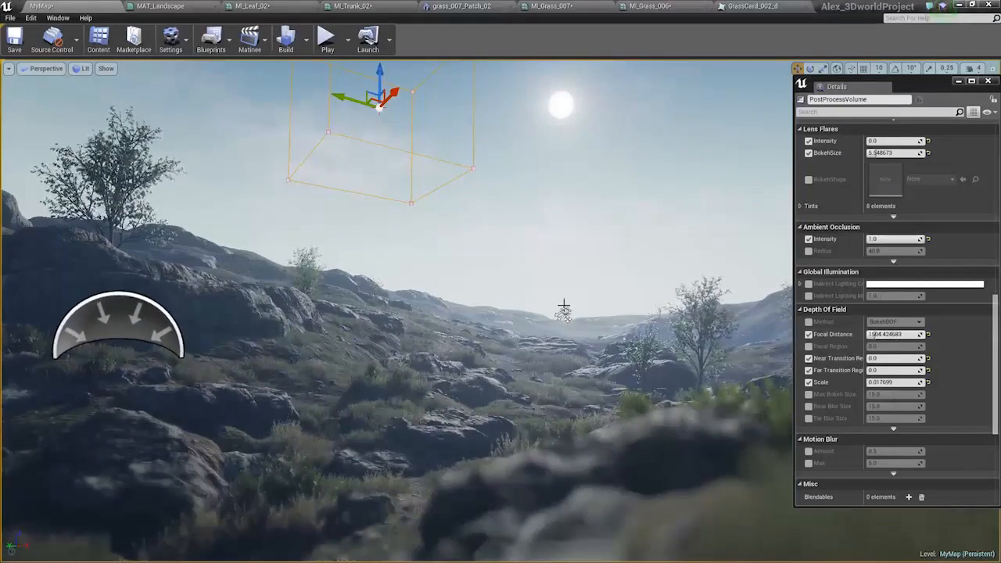
Examine the foreground blur across the landscape from several viewpoints with the Details window moved out of the way.
{"action": "right_click_drag", "start_coordinate": [598, 340], "coordinate": [610, 323]}
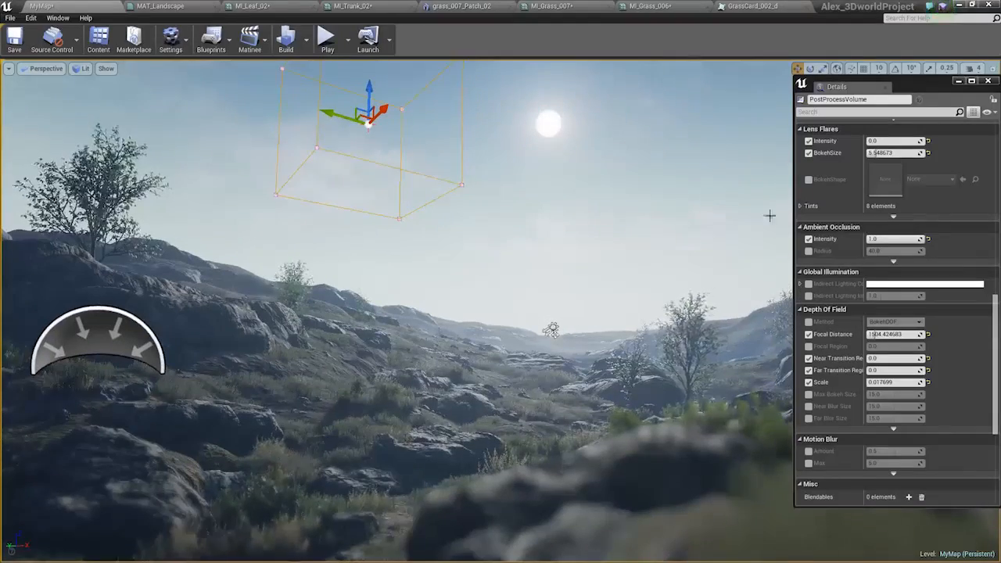
{"action": "left_click_drag", "start_coordinate": [928, 89], "coordinate": [1000, 89]}
{"action": "right_click_drag", "start_coordinate": [712, 252], "coordinate": [724, 278]}
{"action": "key", "text": "w"}
{"action": "key", "text": "s"}
{"action": "key", "text": "w"}
{"action": "key", "text": "e"}
{"action": "right_click_drag", "start_coordinate": [548, 296], "coordinate": [548, 290]}
{"action": "key", "text": "q"}
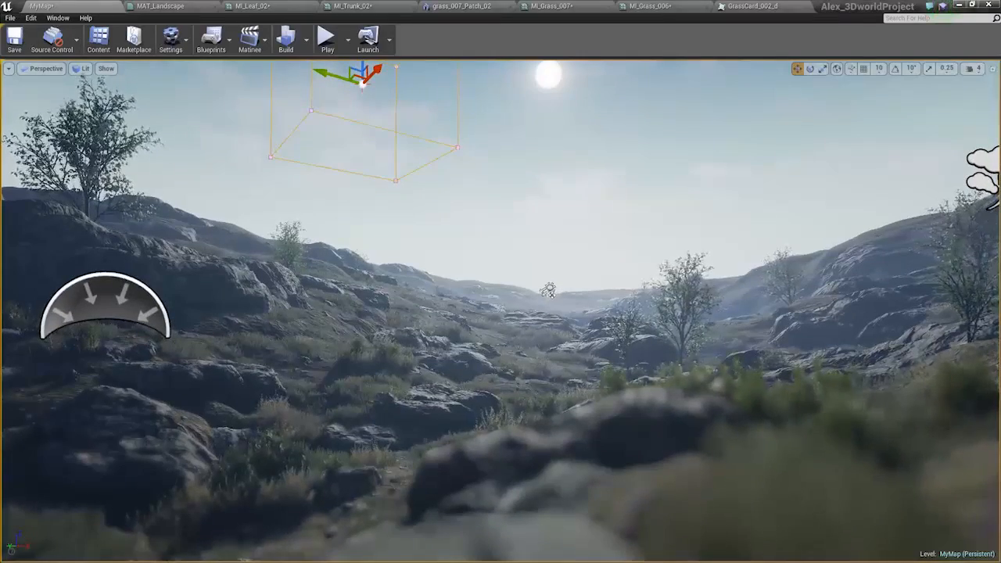
Bring the Details window back and set the Depth Of Field's Focal Distance to about 1239 and Scale to about 0.053.
{"action": "left_click_drag", "start_coordinate": [1000, 107], "coordinate": [169, 101]}
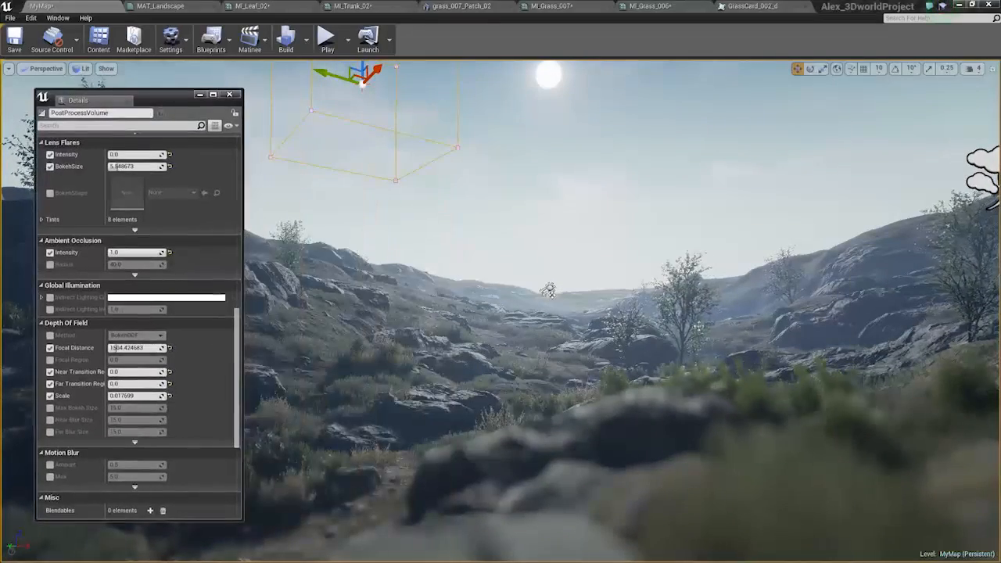
{"action": "left_click_drag", "start_coordinate": [117, 348], "coordinate": [118, 348]}
{"action": "left_click_drag", "start_coordinate": [117, 396], "coordinate": [121, 397]}
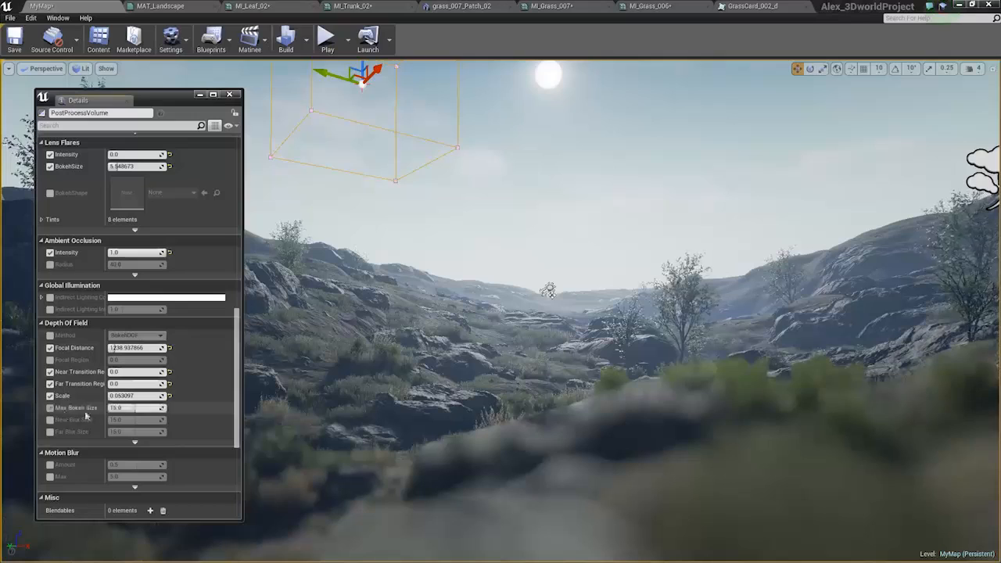
Override the Depth Of Field's Max Bokeh Size and set it to 6.
{"action": "left_click_drag", "start_coordinate": [161, 406], "coordinate": [164, 407]}
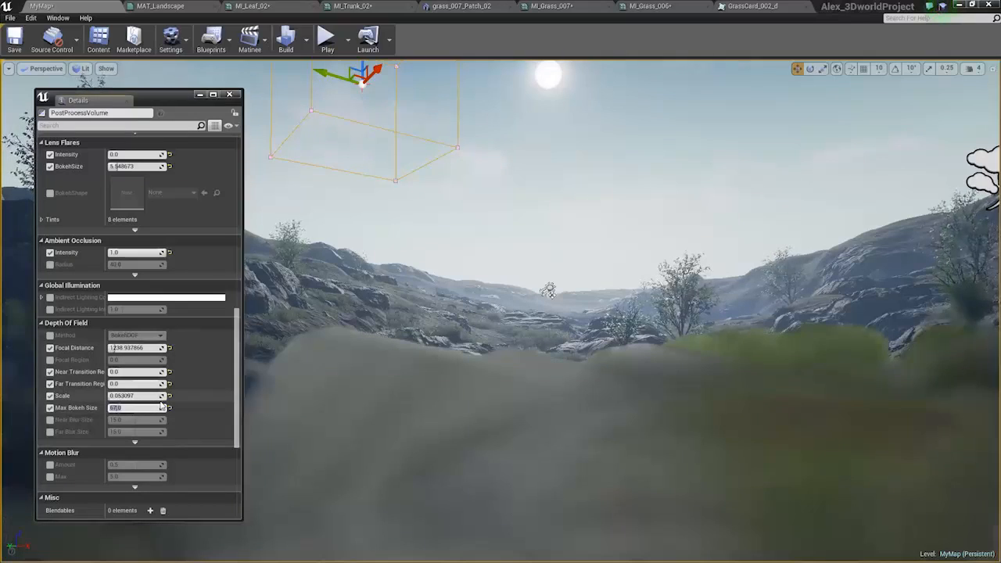
{"action": "type", "text": "0"}
{"action": "key", "text": "Return"}
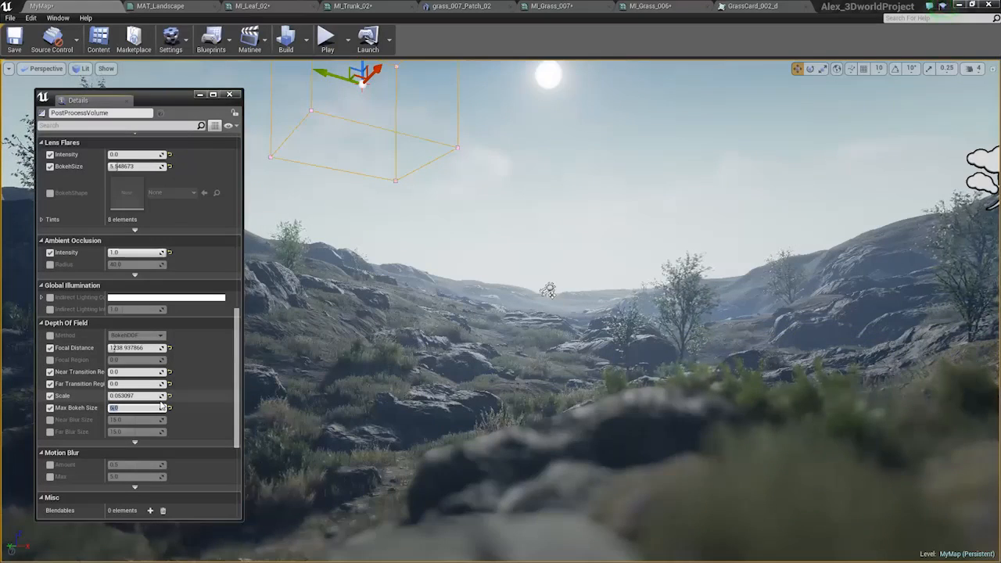
Try a very large Focal Distance of 9000, then set it to 600 and check the foreground blur.
{"action": "left_click", "coordinate": [129, 349]}
{"action": "type", "text": "9000"}
{"action": "key", "text": "Return"}
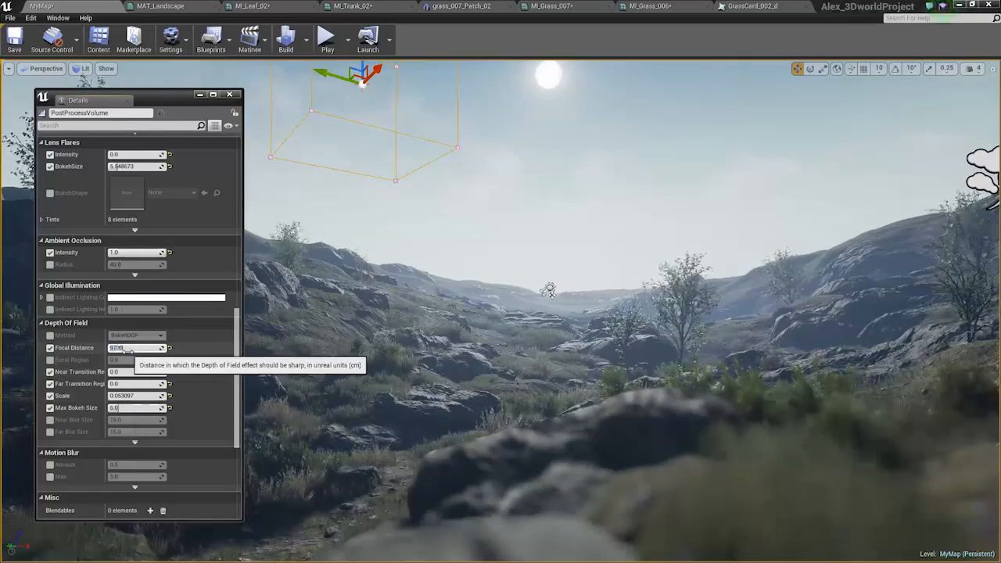
{"action": "key", "text": "Return"}
{"action": "type", "text": "500"}
{"action": "key", "text": "Return"}
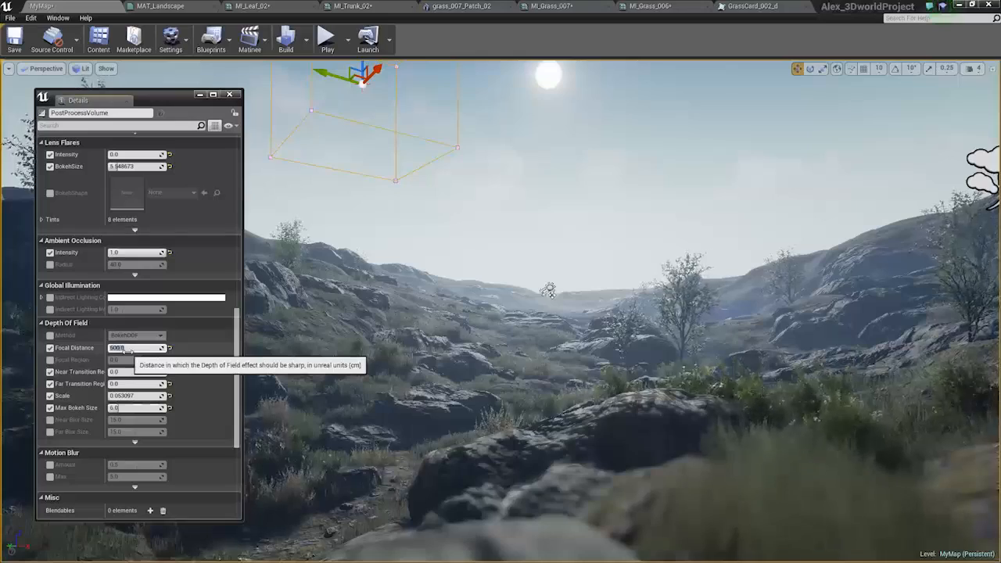
{"action": "right_click_drag", "start_coordinate": [485, 313], "coordinate": [452, 291]}
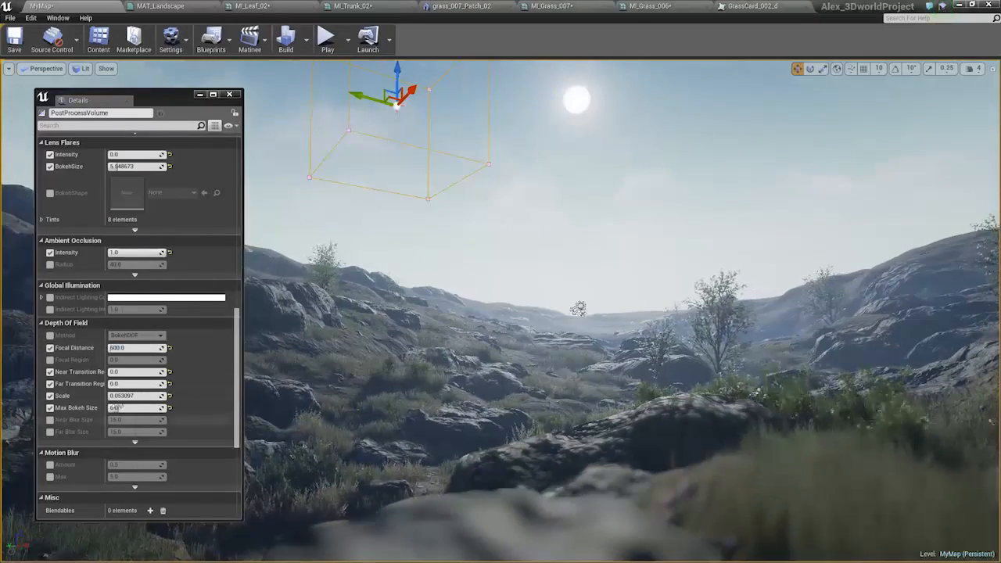
Set the Depth Of Field's Max Bokeh Size to 2 and its Scale to about 0.487.
{"action": "left_click", "coordinate": [134, 409]}
{"action": "type", "text": "2"}
{"action": "key", "text": "Return"}
{"action": "mouse_move", "coordinate": [114, 397]}
{"action": "left_mouse_down"}
{"action": "mouse_move", "coordinate": [129, 396]}
{"action": "mouse_move", "coordinate": [120, 396]}
{"action": "left_mouse_up"}
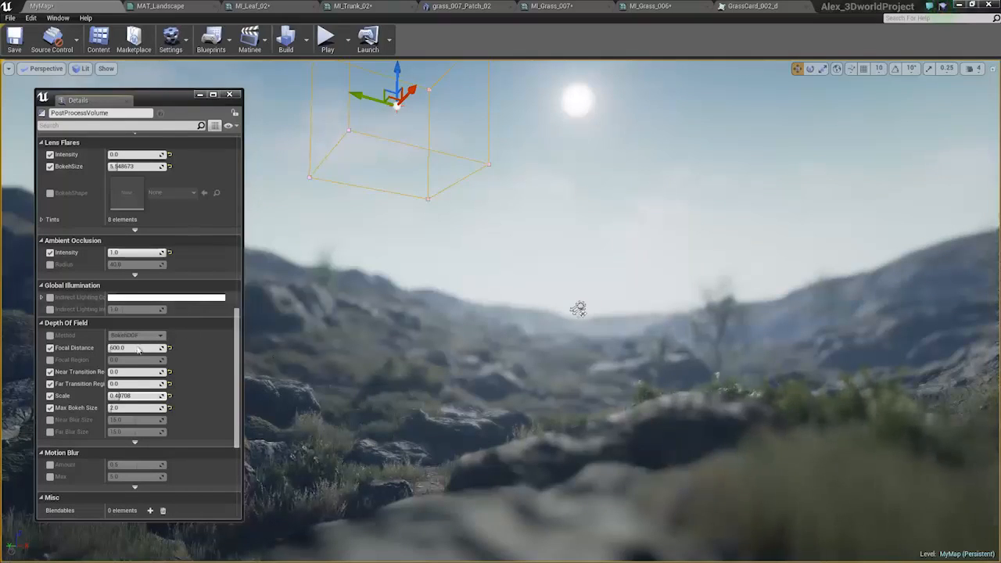
Turn off the Focal Distance override and override the Focal Region with about 2655.
{"action": "left_click_drag", "start_coordinate": [154, 349], "coordinate": [109, 348]}
{"action": "left_click", "coordinate": [50, 348]}
{"action": "left_click", "coordinate": [50, 360]}
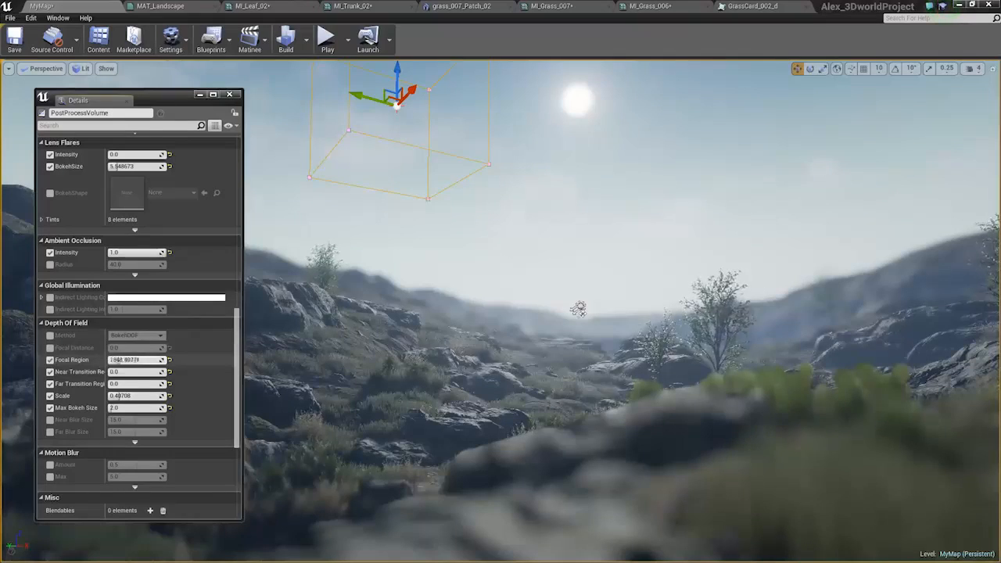
{"action": "left_click_drag", "start_coordinate": [112, 360], "coordinate": [125, 359]}
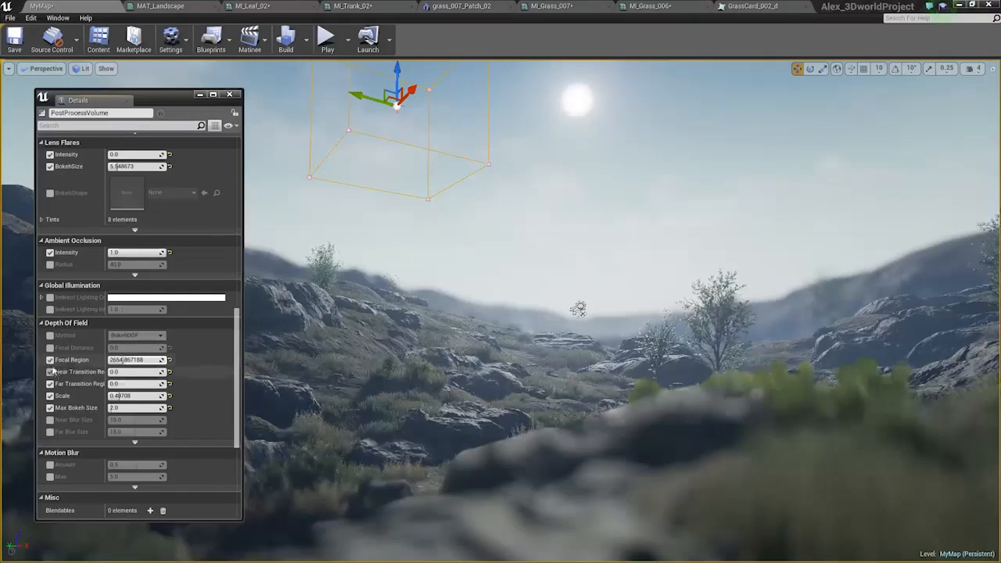
Re-enable the Focal Distance override, test smaller Focal Region values, and reset the Focal Region to its default.
{"action": "left_click", "coordinate": [50, 348]}
{"action": "mouse_move", "coordinate": [118, 360]}
{"action": "left_mouse_down"}
{"action": "mouse_move", "coordinate": [109, 348]}
{"action": "mouse_move", "coordinate": [113, 360]}
{"action": "left_mouse_up"}
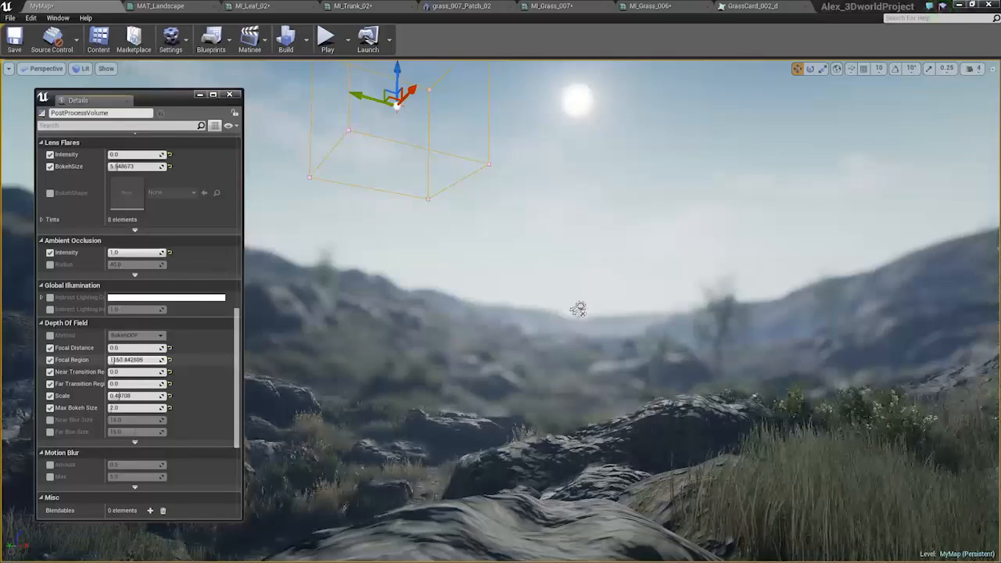
{"action": "mouse_move", "coordinate": [113, 360]}
{"action": "left_mouse_down"}
{"action": "mouse_move", "coordinate": [121, 360]}
{"action": "mouse_move", "coordinate": [108, 360]}
{"action": "left_mouse_up"}
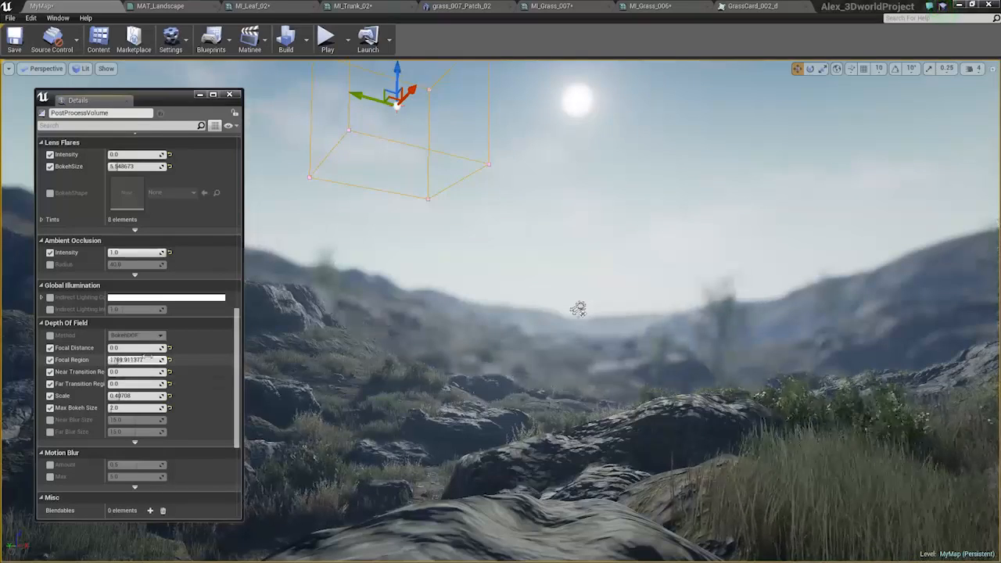
{"action": "left_click", "coordinate": [169, 359]}
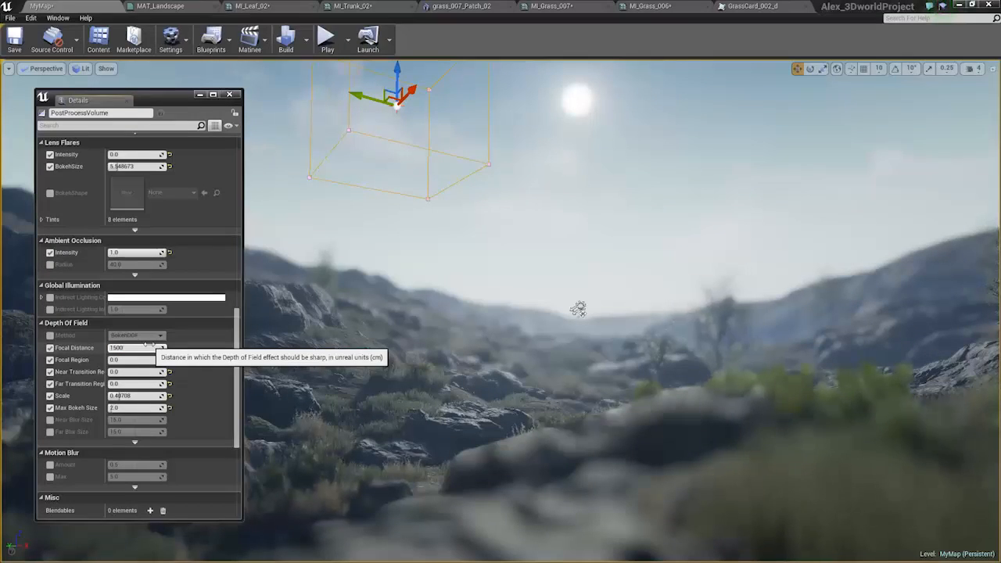
Set the Depth Of Field's Focal Distance to 1500 and bring the Far Transition Region back to 0.
{"action": "type", "text": "0"}
{"action": "key", "text": "Return"}
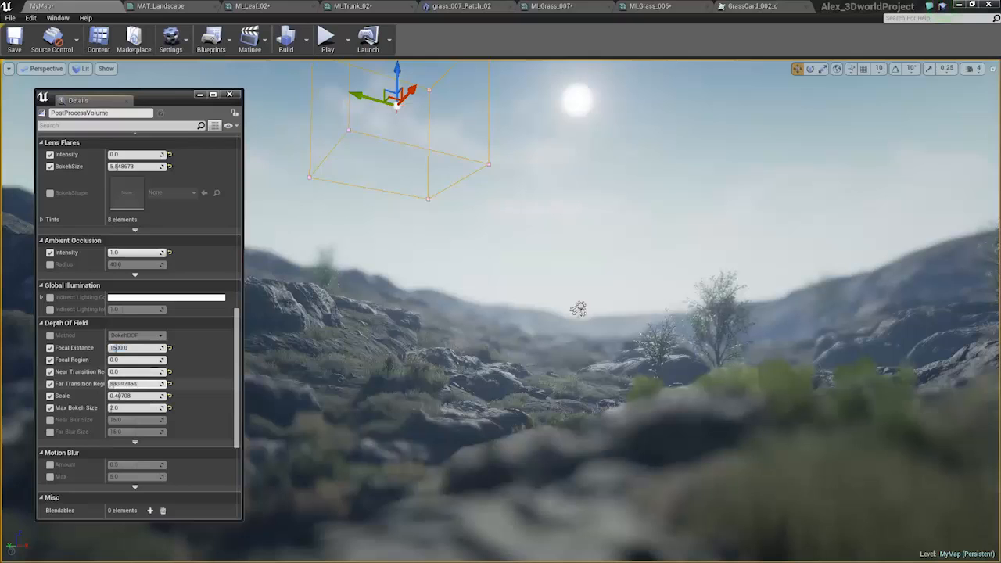
{"action": "left_click_drag", "start_coordinate": [162, 384], "coordinate": [109, 384]}
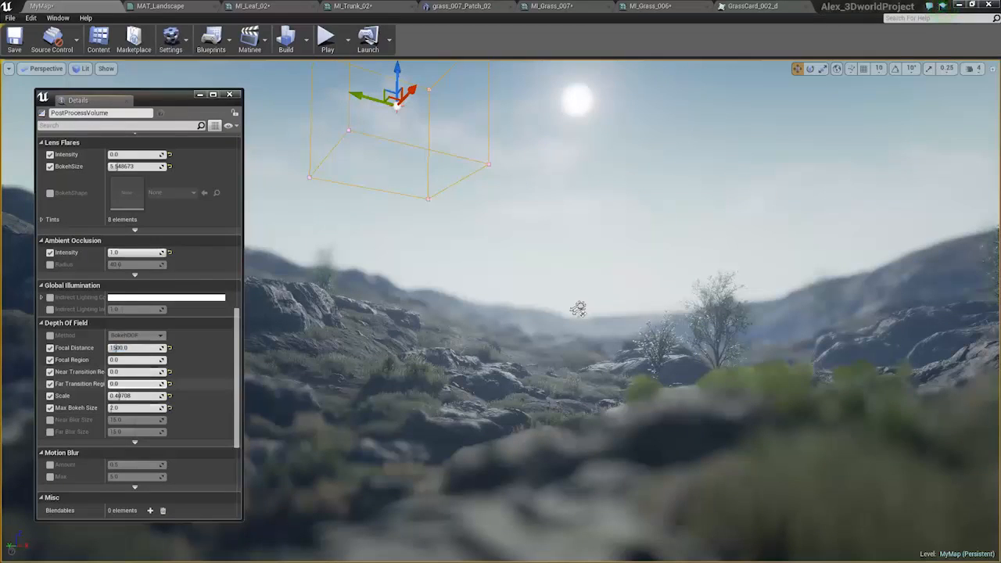
Set the Focal Distance to about 1323 and enlarge the Focal Region to 250000 to sharpen the distant hills.
{"action": "mouse_move", "coordinate": [117, 348]}
{"action": "left_mouse_down"}
{"action": "mouse_move", "coordinate": [131, 348]}
{"action": "mouse_move", "coordinate": [115, 348]}
{"action": "mouse_move", "coordinate": [126, 360]}
{"action": "left_mouse_up"}
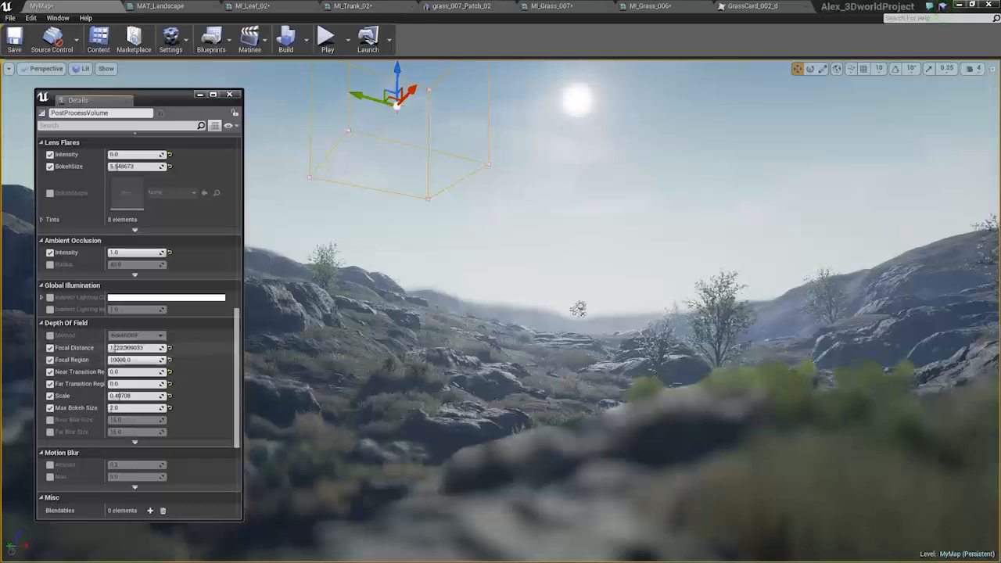
{"action": "left_click", "coordinate": [122, 360]}
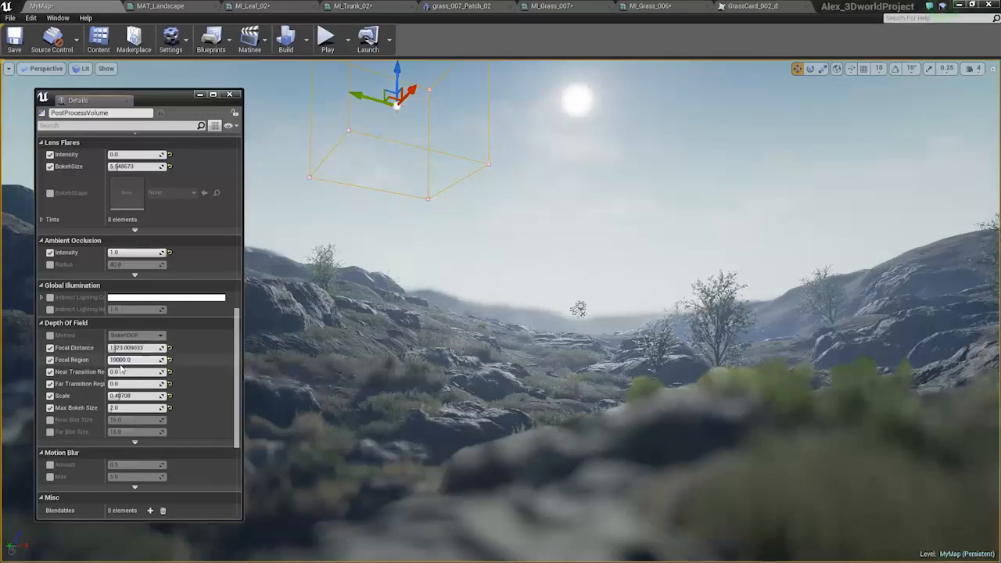
{"action": "type", "text": "0"}
{"action": "key", "text": "Return"}
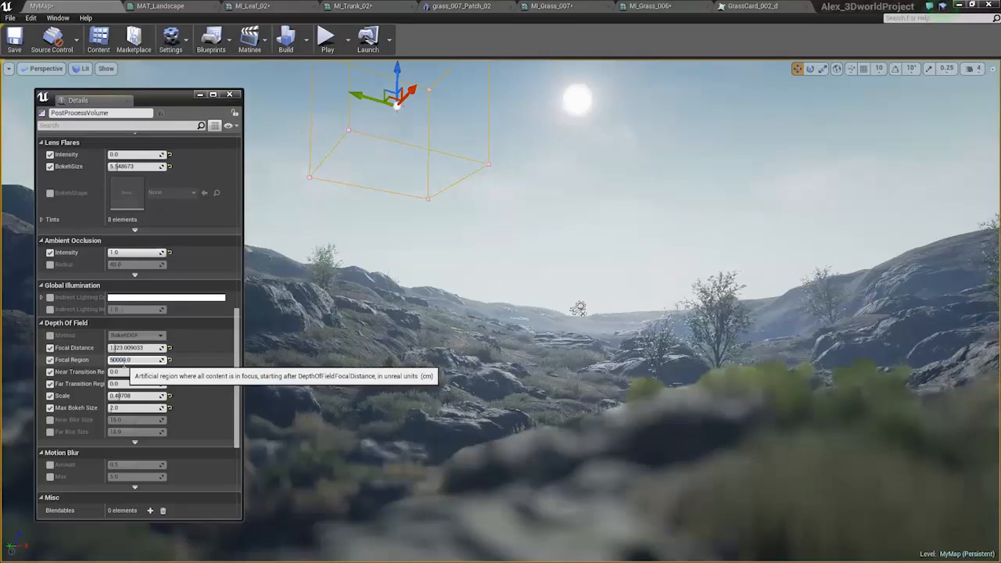
{"action": "type", "text": "20000"}
{"action": "key", "text": "Return"}
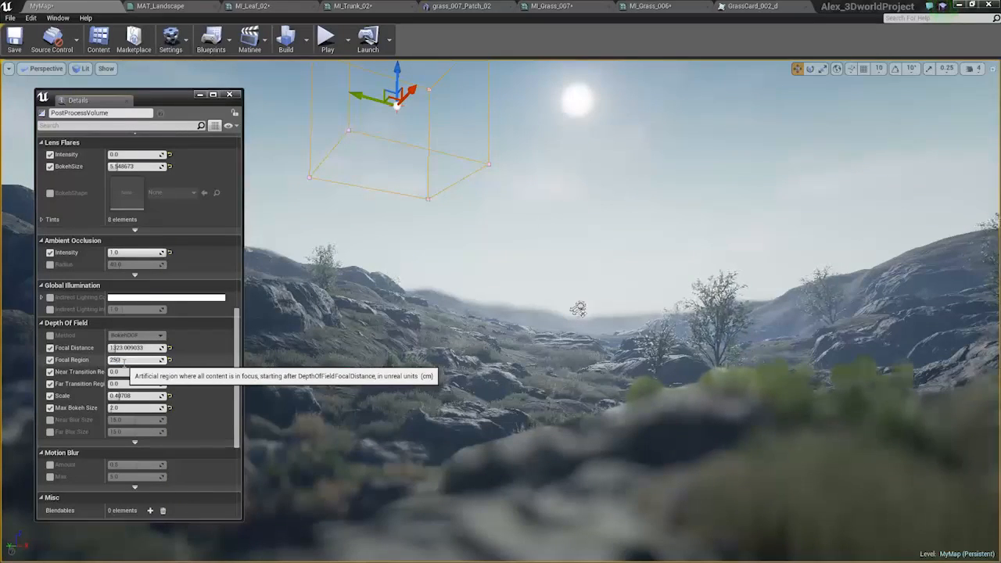
{"action": "key", "text": "Return"}
Reduce the Depth Of Field's Focal Distance to 400, trying 500 first.
{"action": "key", "text": "shift+Tab"}
{"action": "type", "text": "9"}
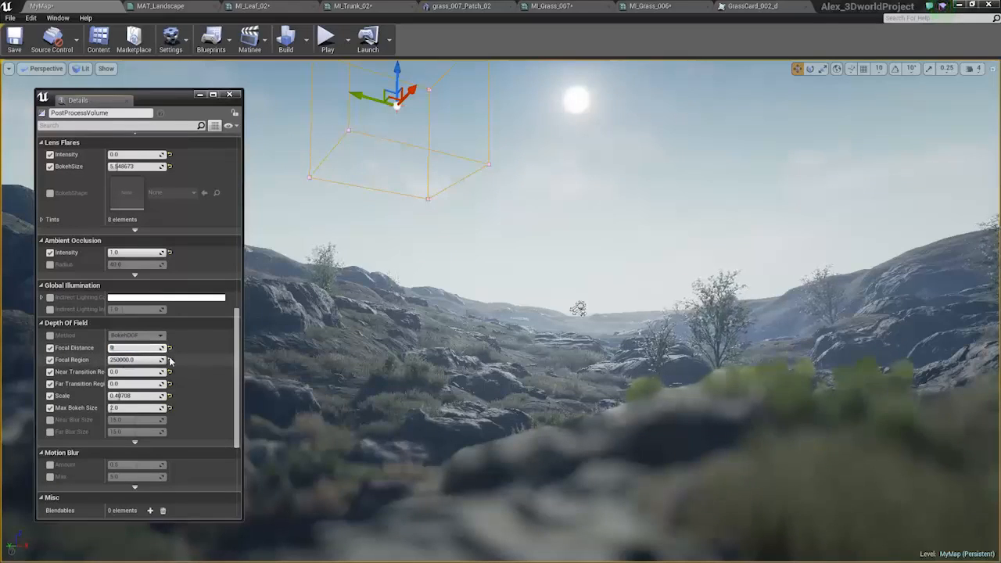
{"action": "type", "text": "000500"}
{"action": "key", "text": "Return"}
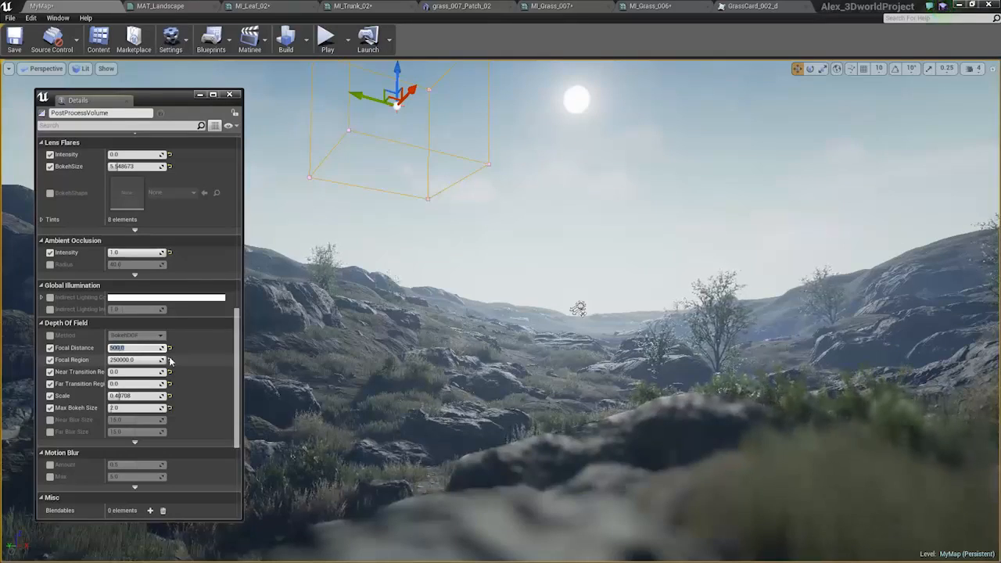
{"action": "type", "text": "400"}
{"action": "key", "text": "Return"}
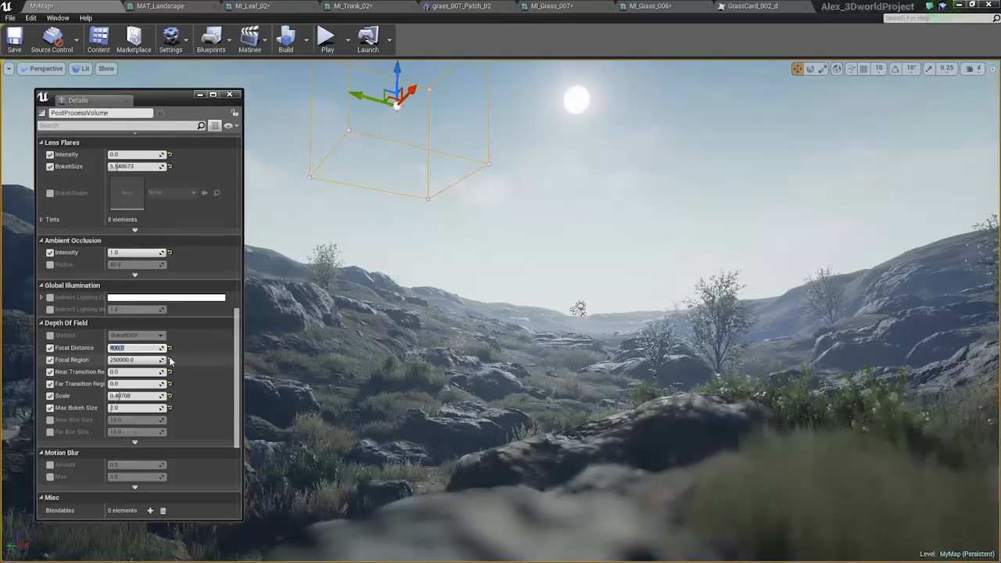
Reframe the camera slightly above the foreground rock and hide the editor helpers with game view.
{"action": "right_click_drag", "start_coordinate": [375, 344], "coordinate": [362, 316]}
{"action": "key", "text": "d"}
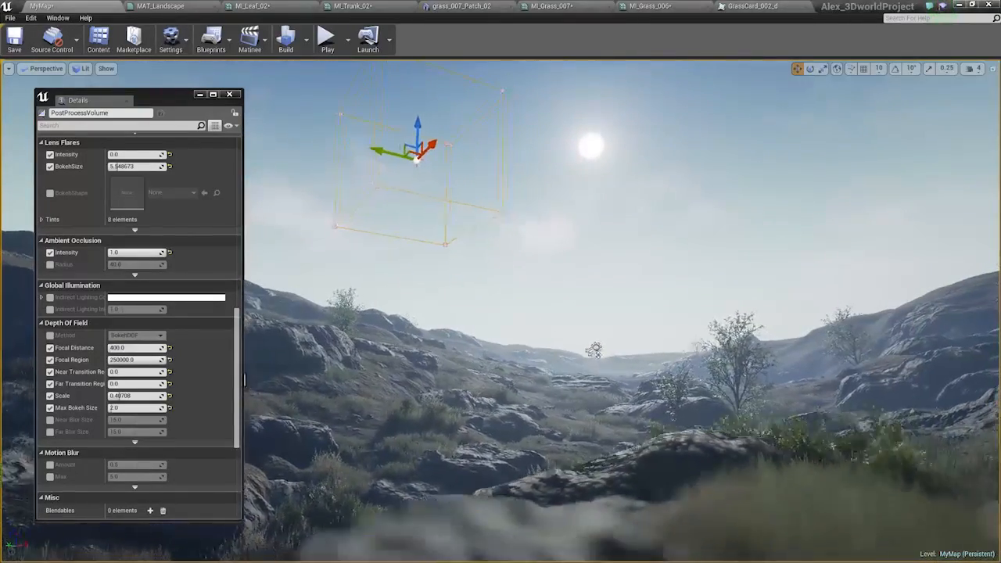
{"action": "key", "text": "a"}
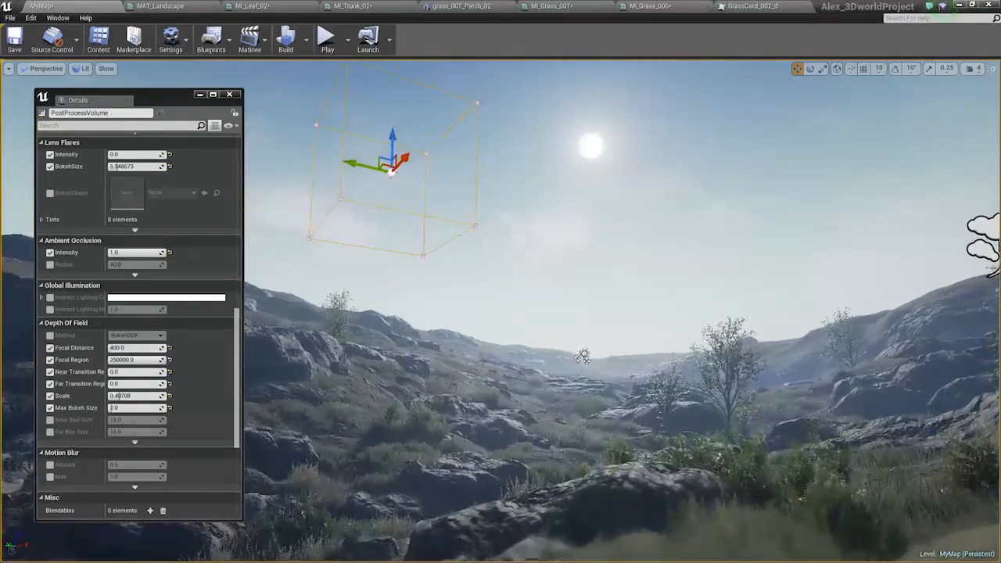
{"action": "key", "text": "e"}
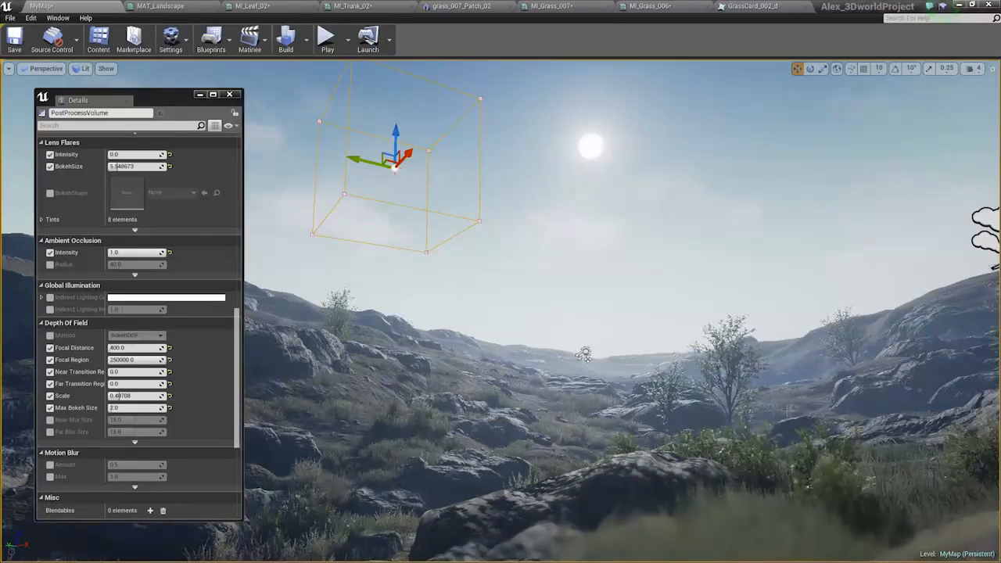
{"action": "right_click_drag", "start_coordinate": [770, 410], "coordinate": [762, 416]}
{"action": "key", "text": "g"}
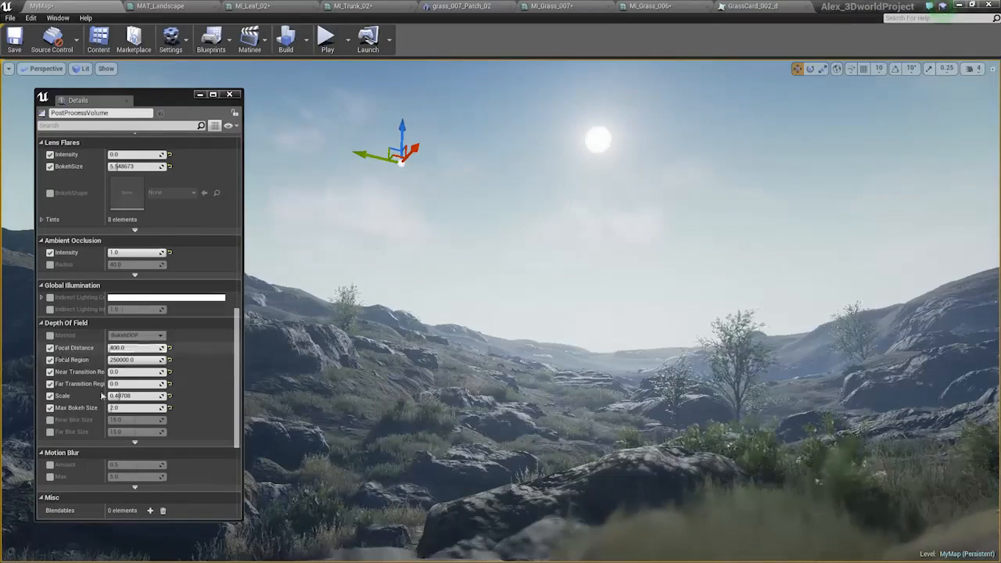
Set the Depth Of Field Scale to 0, close the Details window and check the whole landscape view.
{"action": "left_click_drag", "start_coordinate": [117, 396], "coordinate": [101, 396]}
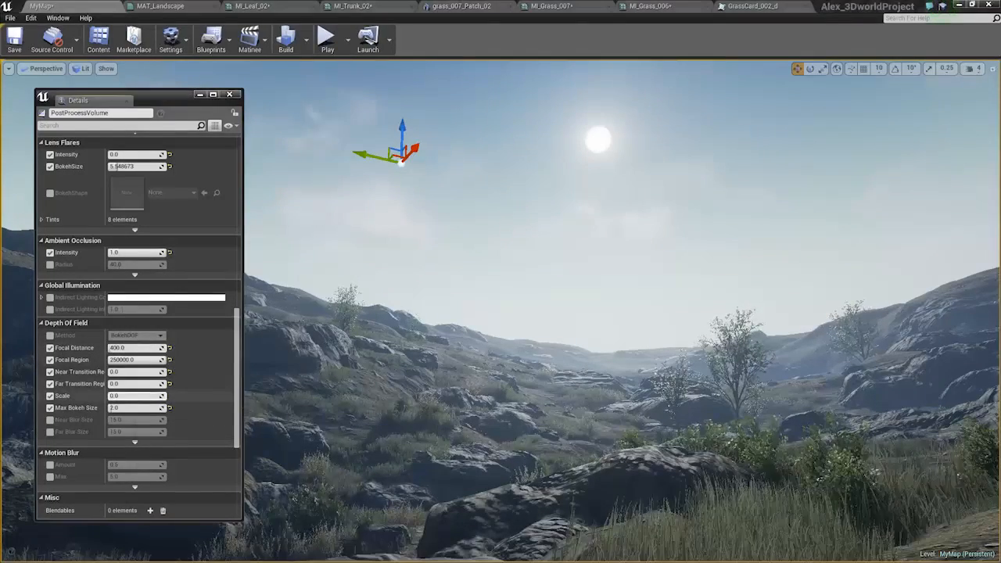
{"action": "left_click", "coordinate": [234, 95]}
{"action": "middle_click_drag", "start_coordinate": [303, 180], "coordinate": [275, 185]}
{"action": "right_click_drag", "start_coordinate": [275, 186], "coordinate": [306, 181]}
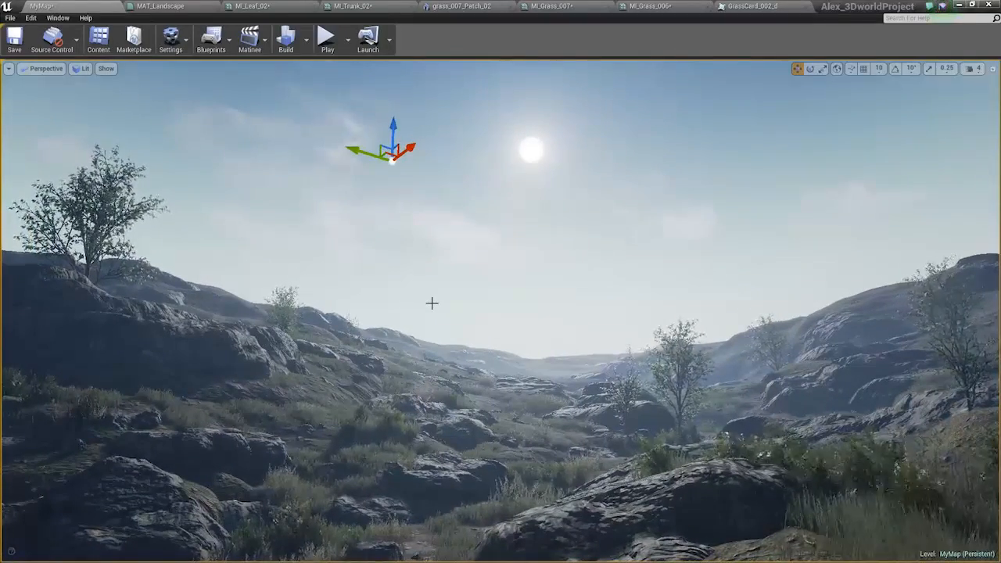
{"action": "key", "text": "g"}
{"action": "key", "text": "g"}
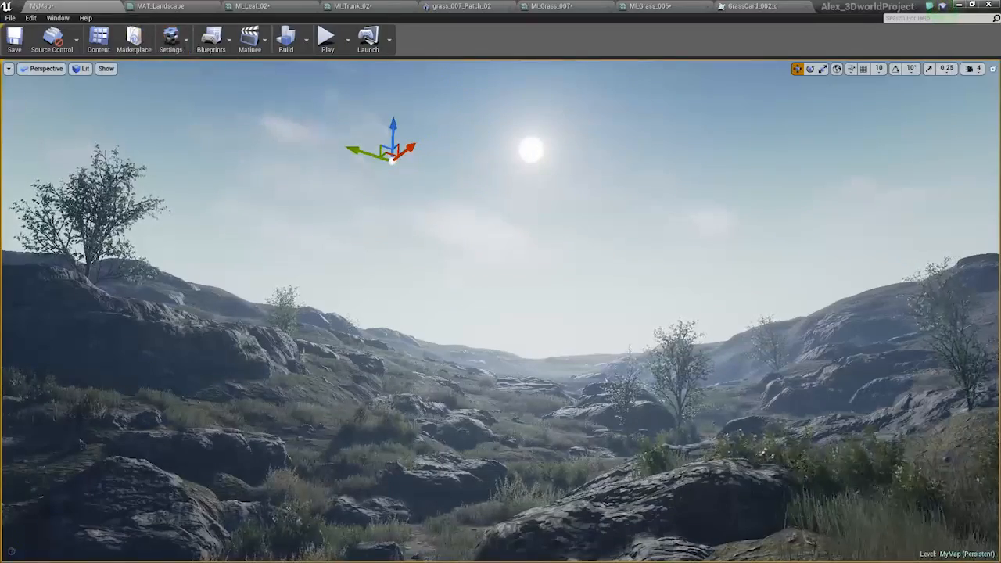
Clear the selection in the level and save all modified assets.
{"action": "left_click", "coordinate": [249, 346]}
{"action": "key", "text": "Escape"}
{"action": "key", "text": "ctrl+shift+s"}
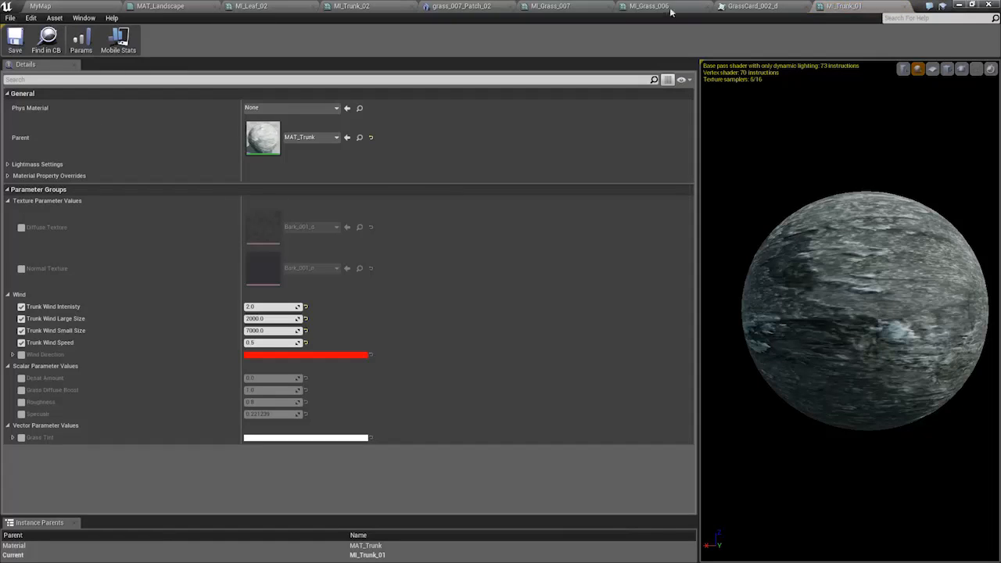
Close the MI_Trunk_01 material instance and place the MI_terrainblend_01 editor as a floating window over the map view.
{"action": "left_click", "coordinate": [902, 6]}
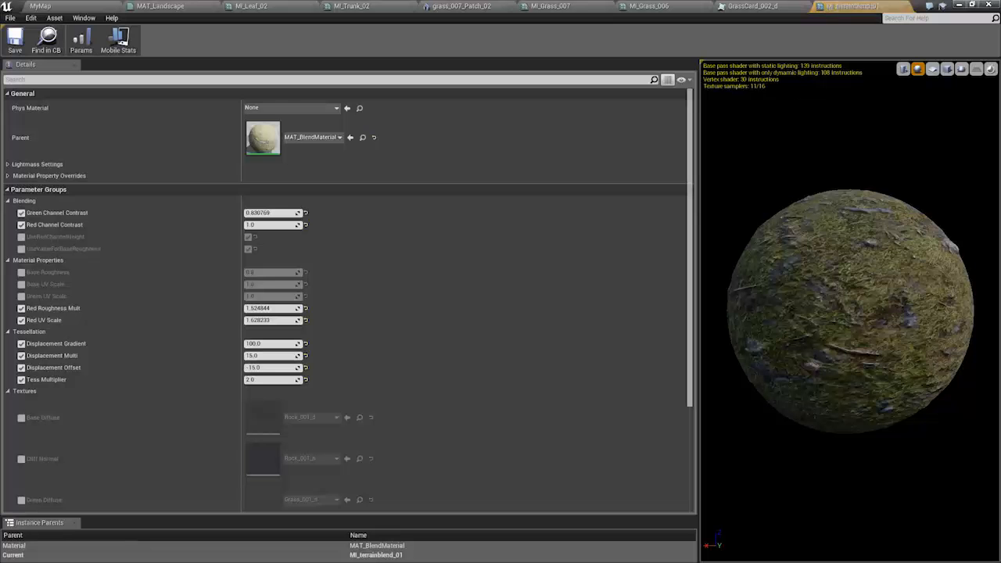
{"action": "left_click", "coordinate": [79, 6]}
{"action": "left_click_drag", "start_coordinate": [777, 9], "coordinate": [690, 129]}
{"action": "left_click_drag", "start_coordinate": [884, 148], "coordinate": [591, 86]}
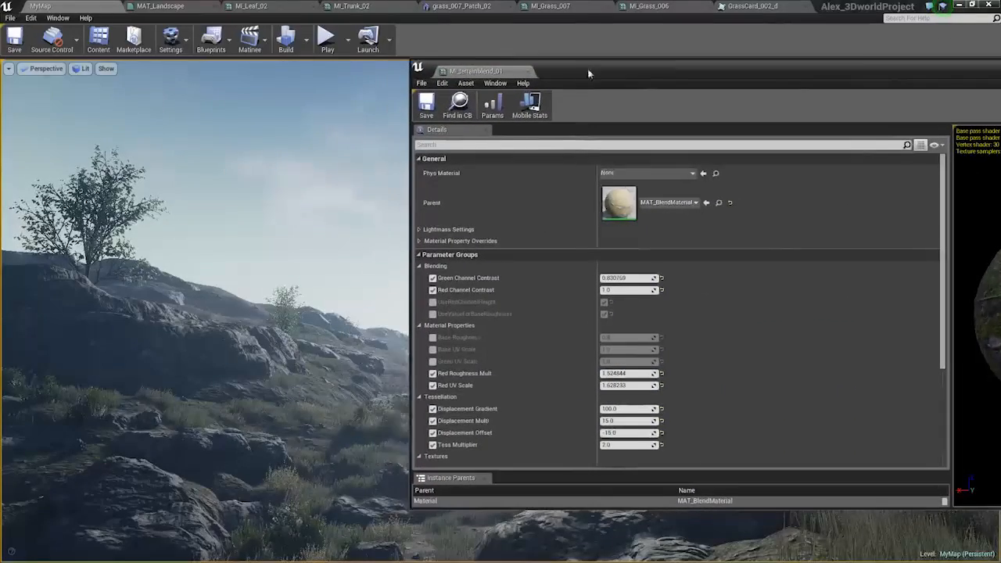
Set the terrain blend material's Displacement Offset to -45 and its Tess Multiplier to 4.
{"action": "scroll", "coordinate": [565, 396], "scroll_direction": "down", "scroll_amount": 2}
{"action": "left_click", "coordinate": [615, 377]}
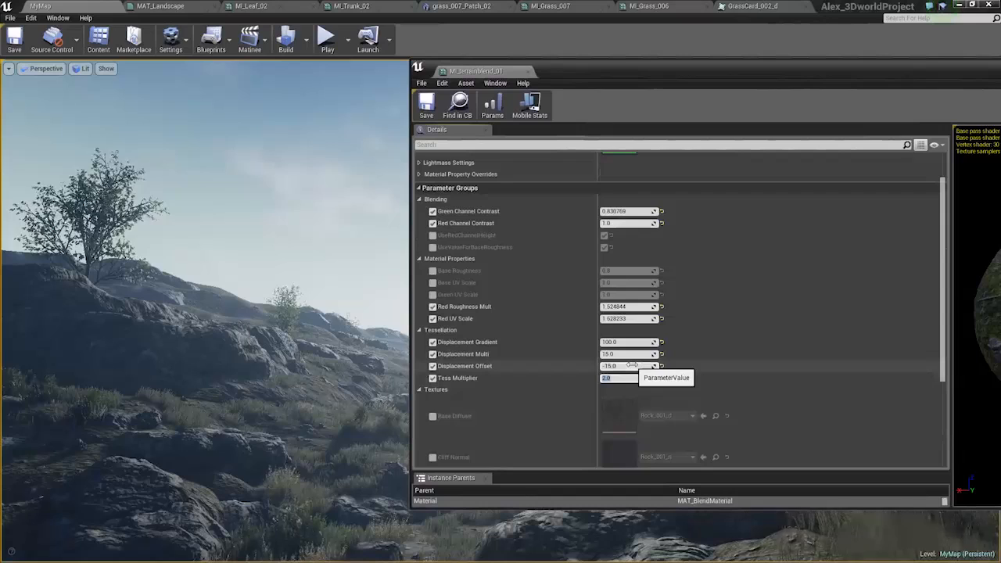
{"action": "left_click", "coordinate": [627, 353]}
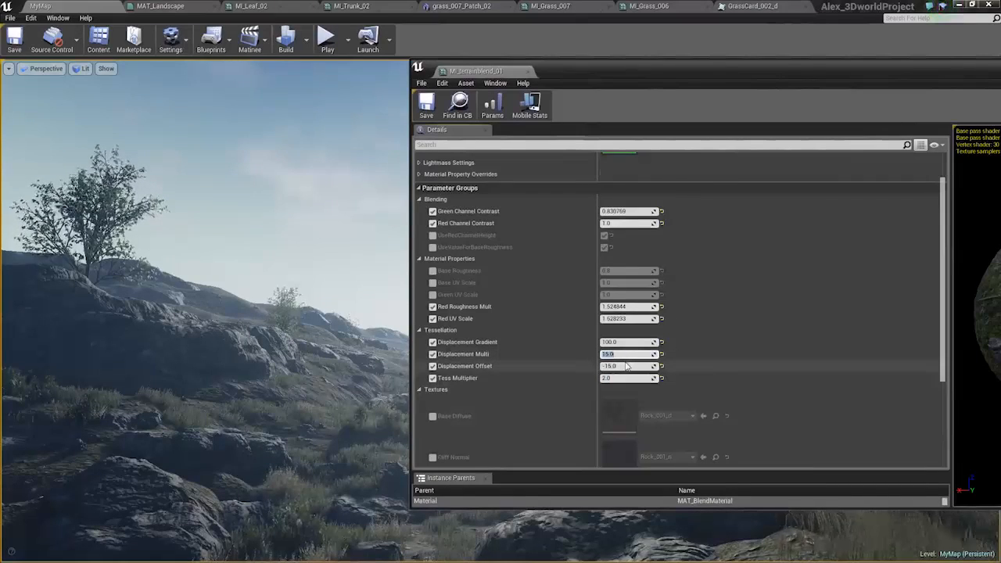
{"action": "left_click", "coordinate": [627, 366]}
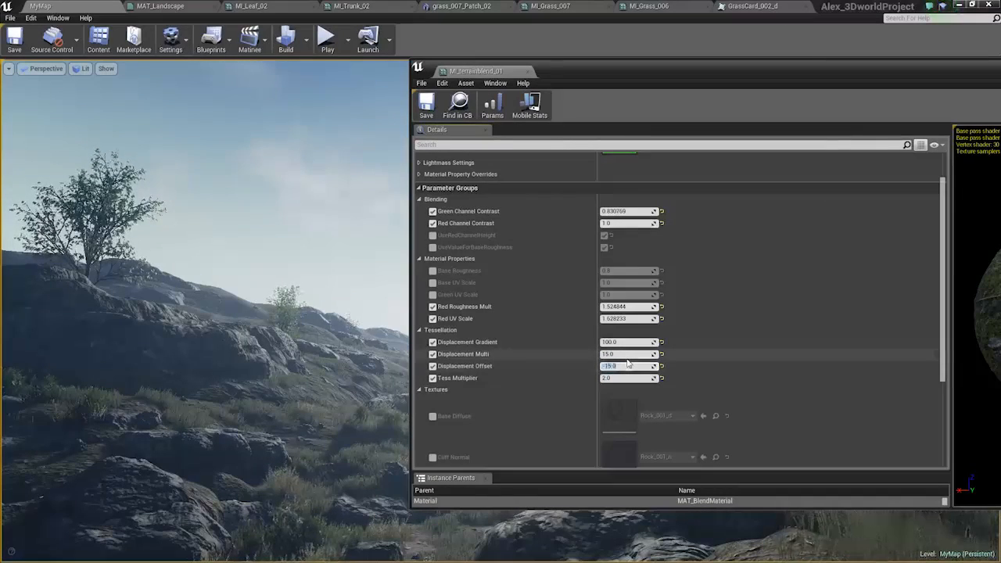
{"action": "type", "text": "-7"}
{"action": "key", "text": "Return"}
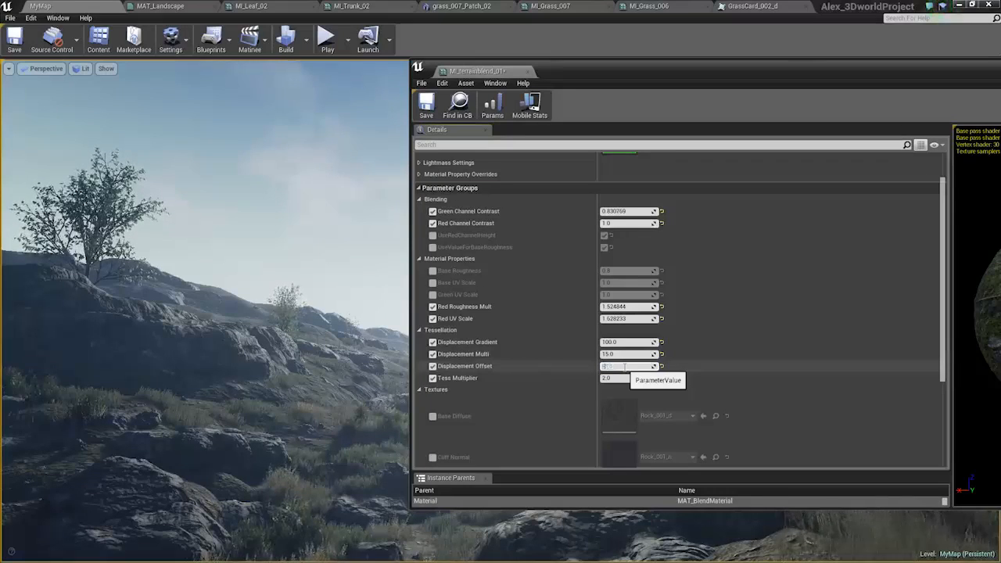
{"action": "type", "text": "-45"}
{"action": "key", "text": "Return"}
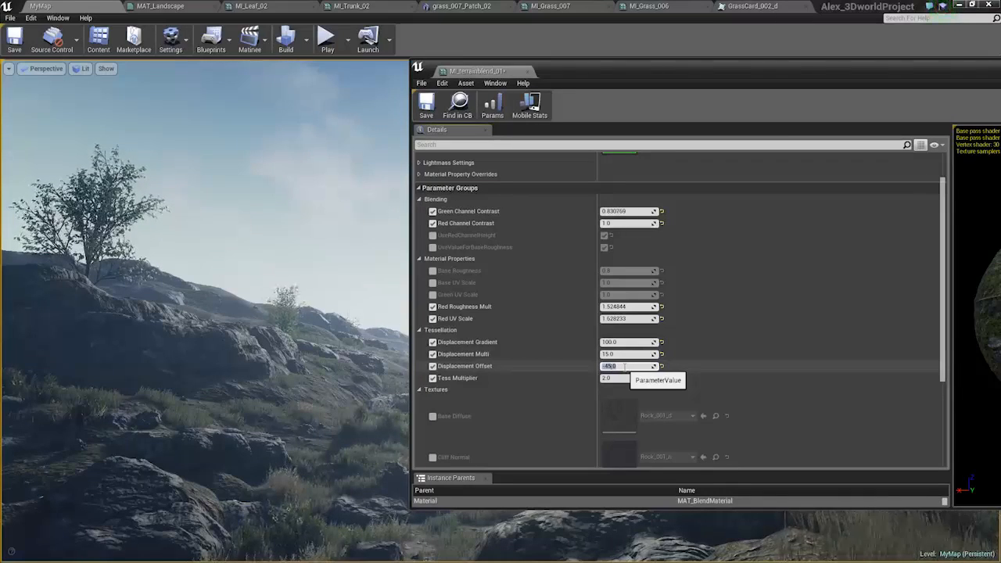
{"action": "left_click", "coordinate": [626, 379]}
{"action": "type", "text": "4"}
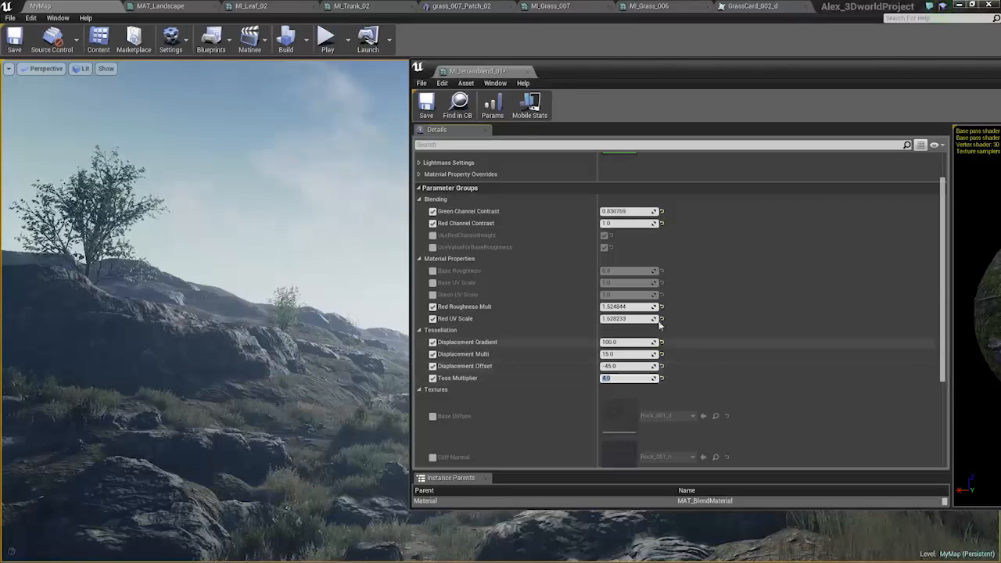
Try Displacement Multi values of 45, 33 and 22, and settle on 11.
{"action": "left_click", "coordinate": [618, 354]}
{"action": "type", "text": "4"}
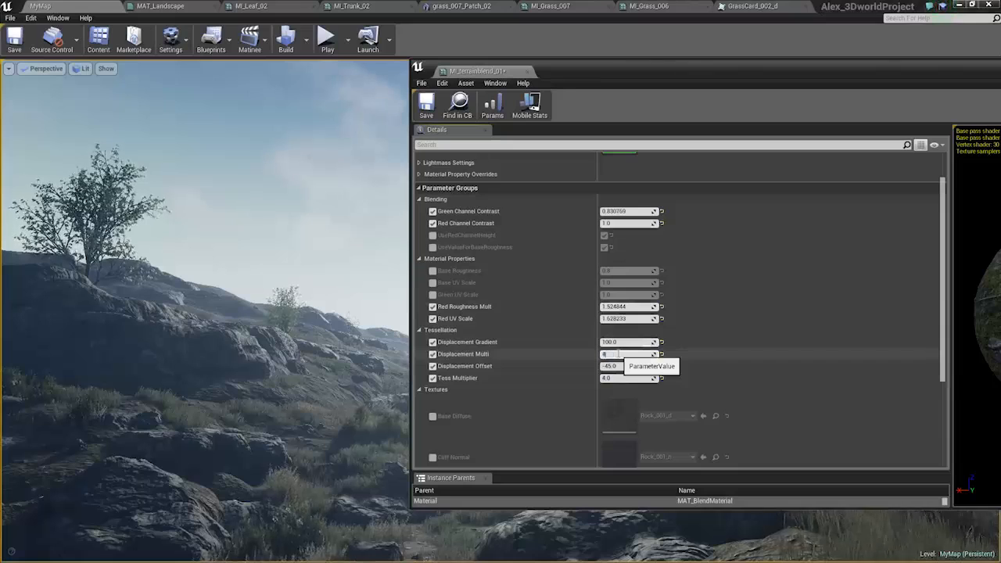
{"action": "type", "text": "5"}
{"action": "key", "text": "Return"}
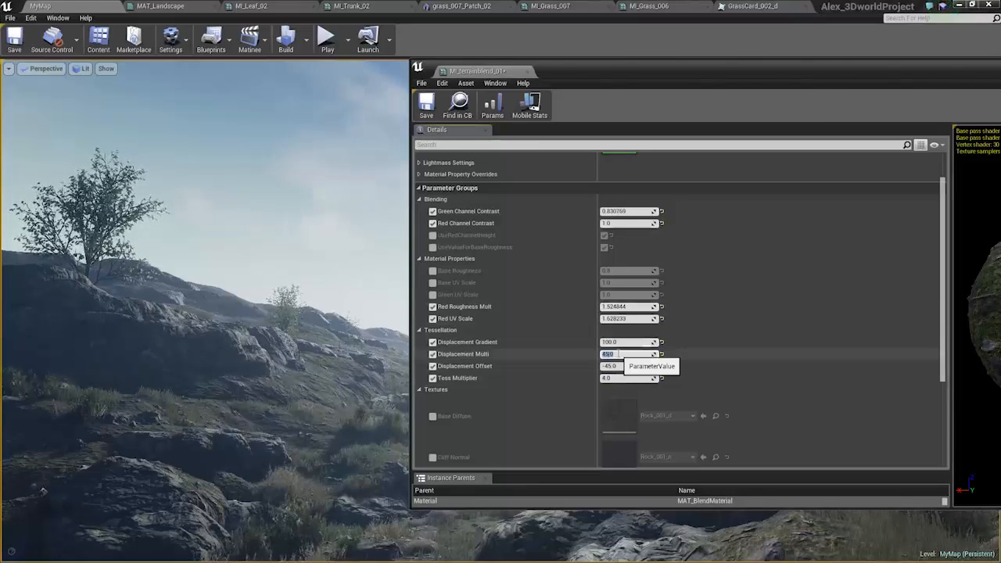
{"action": "type", "text": "33"}
{"action": "key", "text": "Return"}
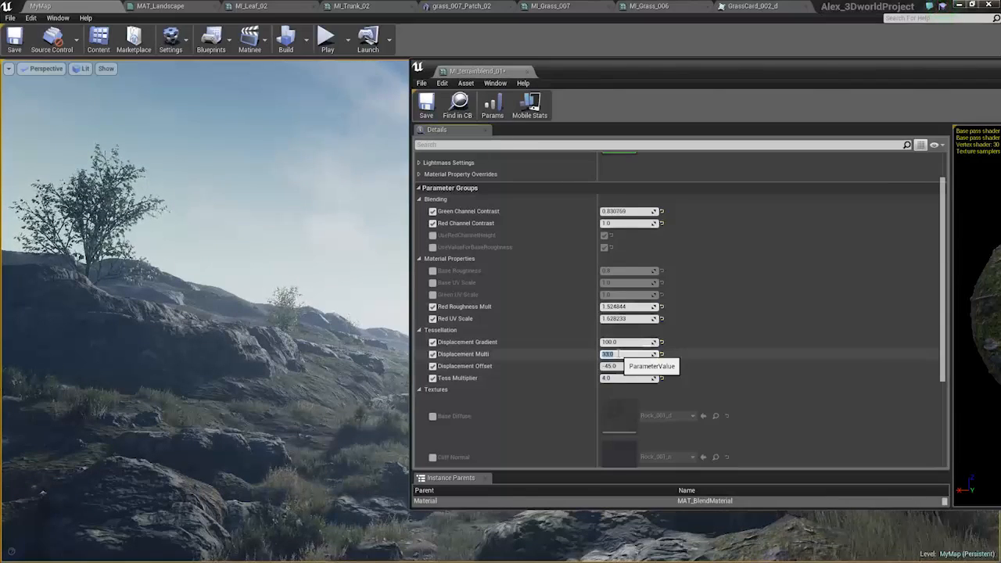
{"action": "key", "text": "Return"}
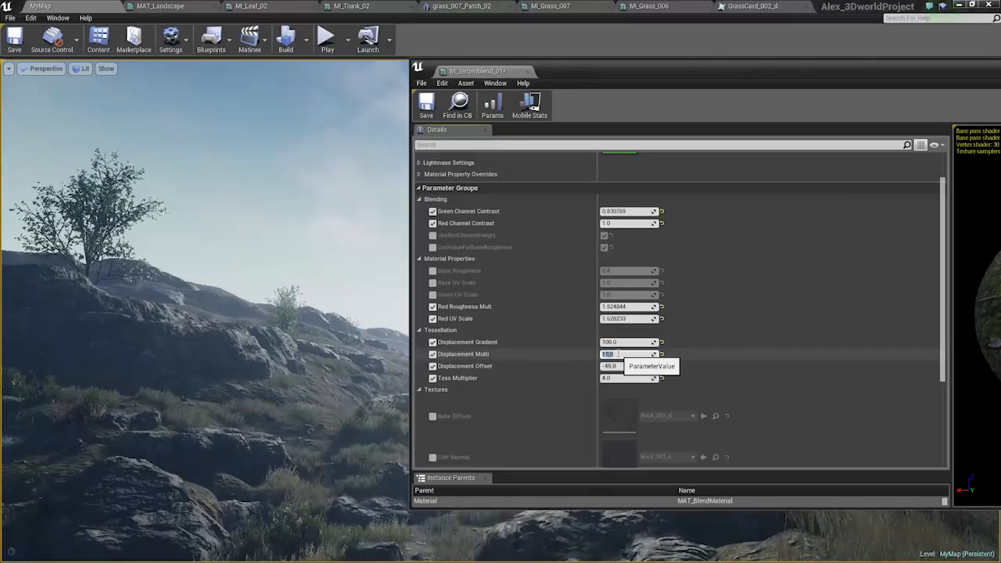
{"action": "type", "text": "22"}
{"action": "key", "text": "Return"}
{"action": "type", "text": "11"}
{"action": "key", "text": "Return"}
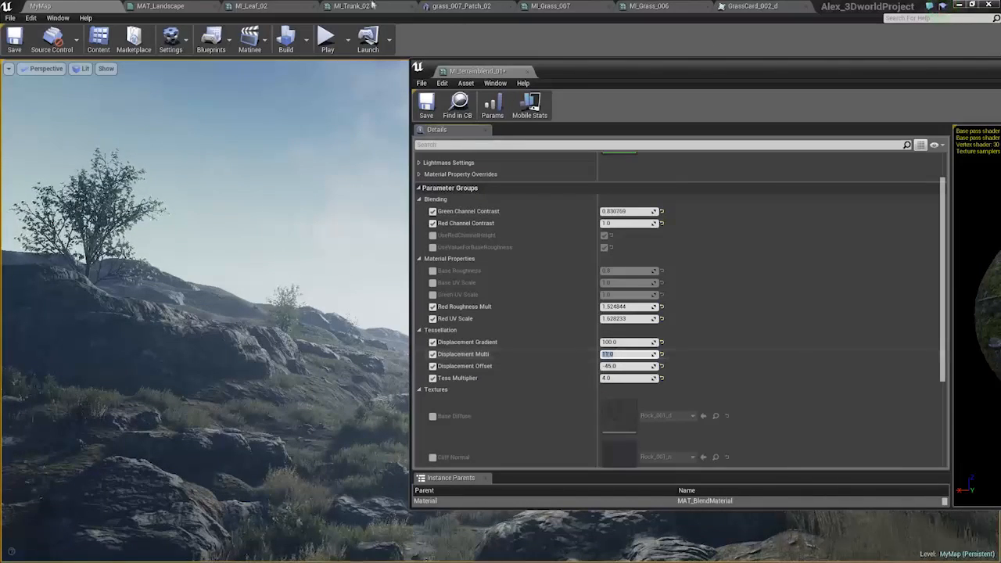
Move the MI_terrainblend_01 editor aside, reframe the landscape view around the sun and valley, and close the editor.
{"action": "left_click", "coordinate": [528, 72]}
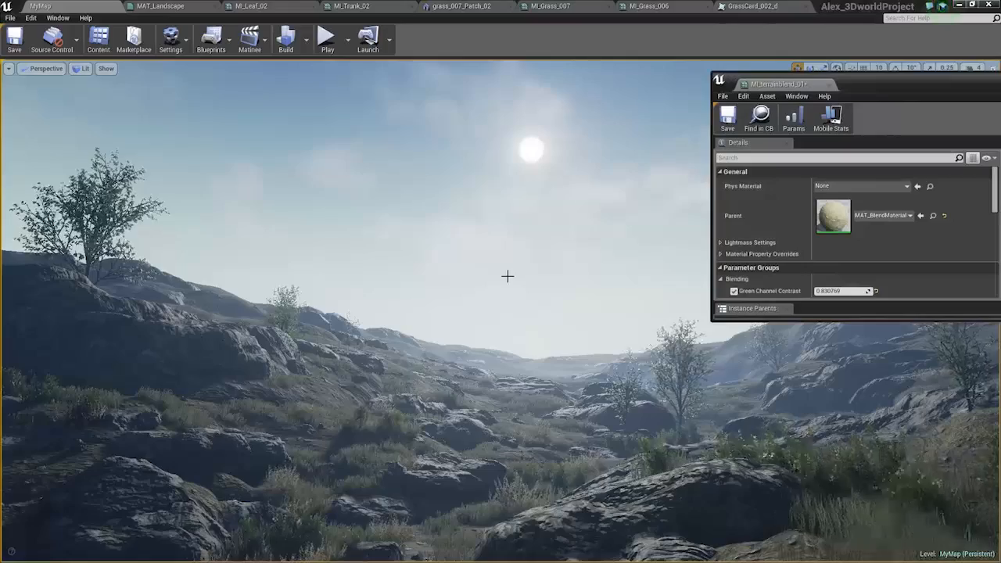
{"action": "right_click_drag", "start_coordinate": [500, 336], "coordinate": [504, 358]}
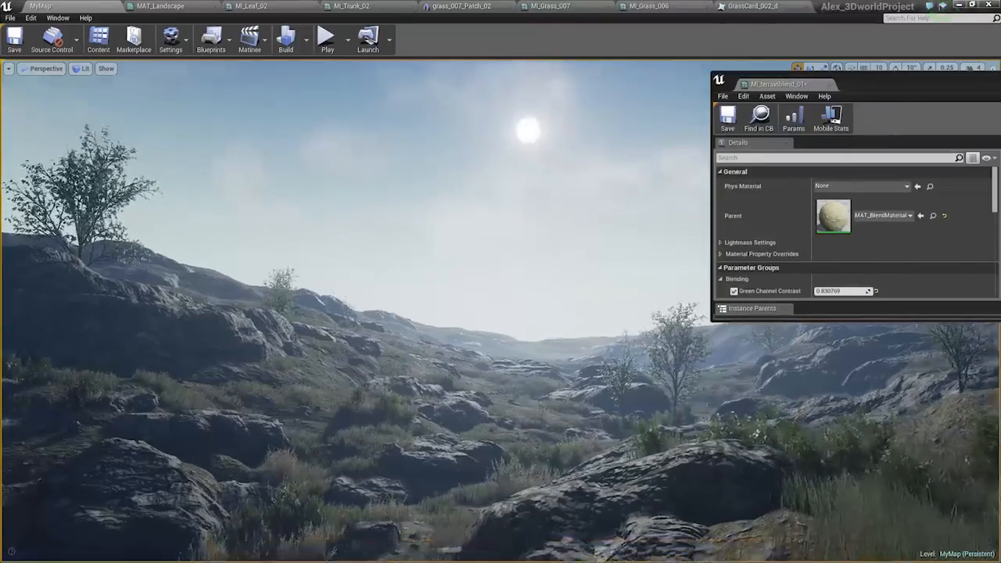
{"action": "key", "text": "e"}
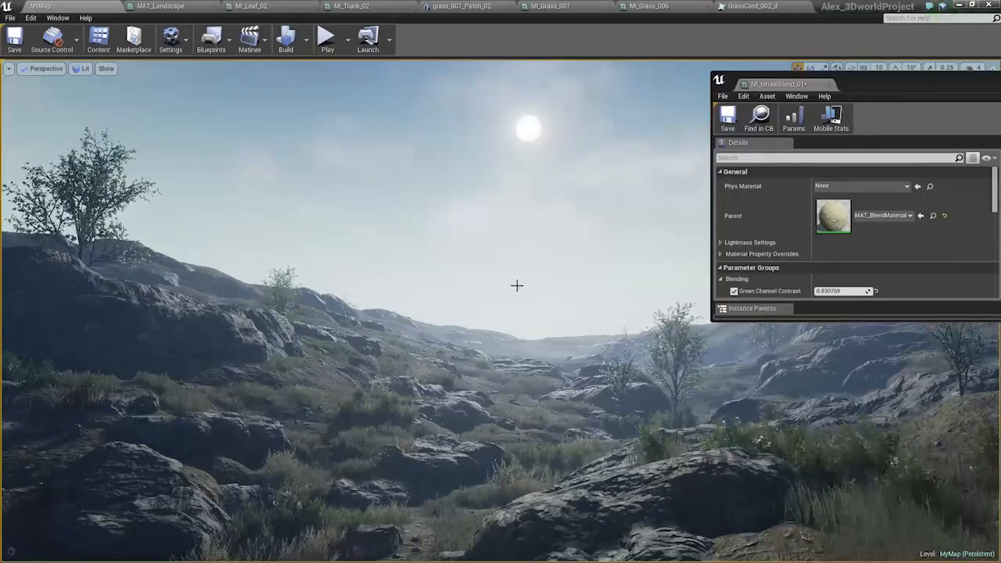
{"action": "right_click_drag", "start_coordinate": [517, 286], "coordinate": [522, 278]}
{"action": "left_click_drag", "start_coordinate": [920, 81], "coordinate": [509, 154]}
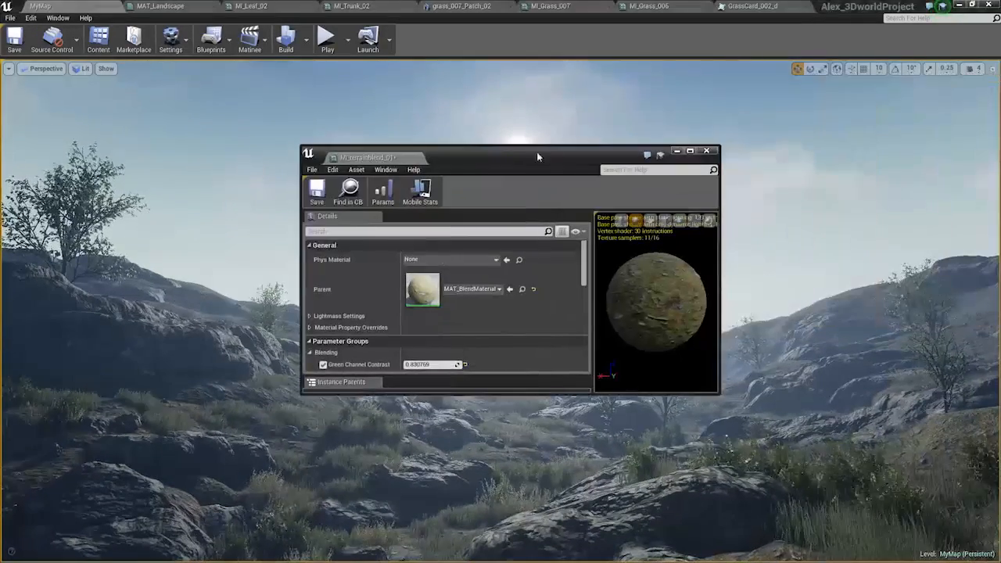
{"action": "left_click", "coordinate": [707, 151]}
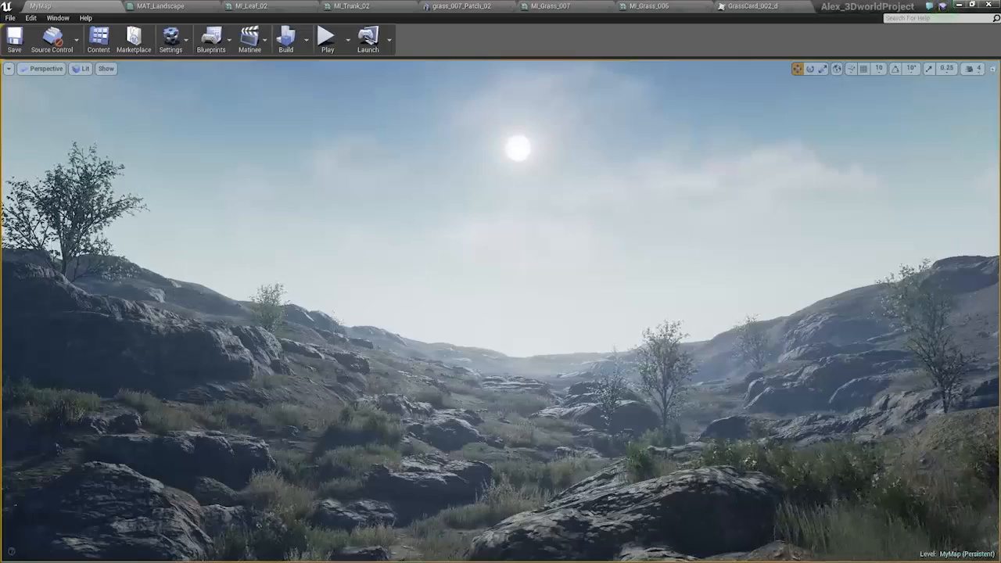
Switch to Photoshop and paste the captured screenshot as a layer in the Untitled-1 document.
{"action": "key", "text": "alt+Tab"}
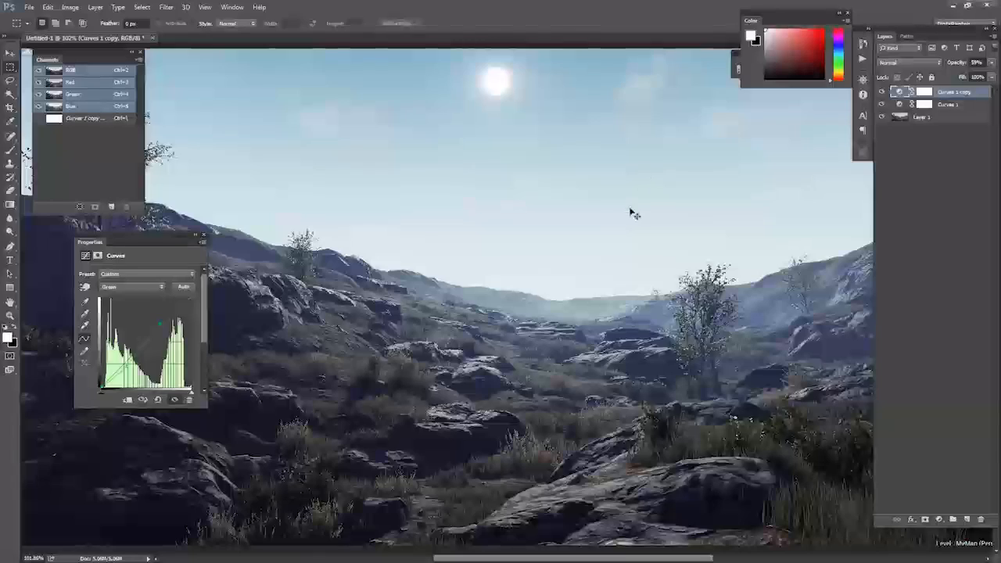
{"action": "key", "text": "ctrl+v"}
{"action": "key", "text": "ctrl+minus"}
{"action": "key", "text": "ctrl+minus"}
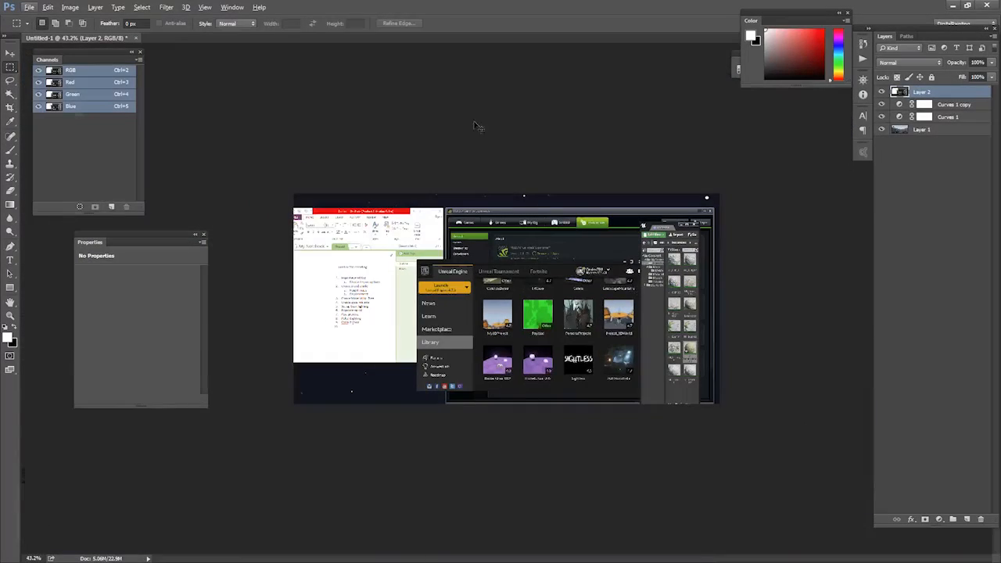
Create a new document with the offered settings and paste the screenshot into it.
{"action": "key", "text": "ctrl+n"}
{"action": "key", "text": "Return"}
{"action": "key", "text": "ctrl+v"}
{"action": "scroll", "coordinate": [425, 257], "scroll_direction": "up", "scroll_amount": 3, "text": "alt"}
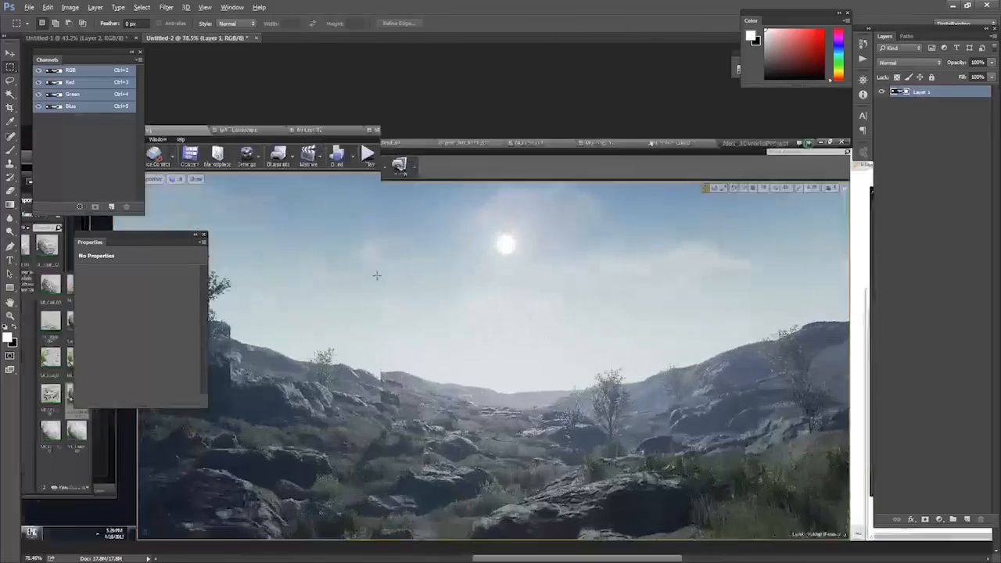
Crop the pasted screenshot to the landscape viewport area and enlarge the image on screen.
{"action": "scroll", "coordinate": [425, 258], "scroll_direction": "down", "scroll_amount": 2, "text": "alt"}
{"action": "left_click_drag", "start_coordinate": [264, 160], "coordinate": [850, 452]}
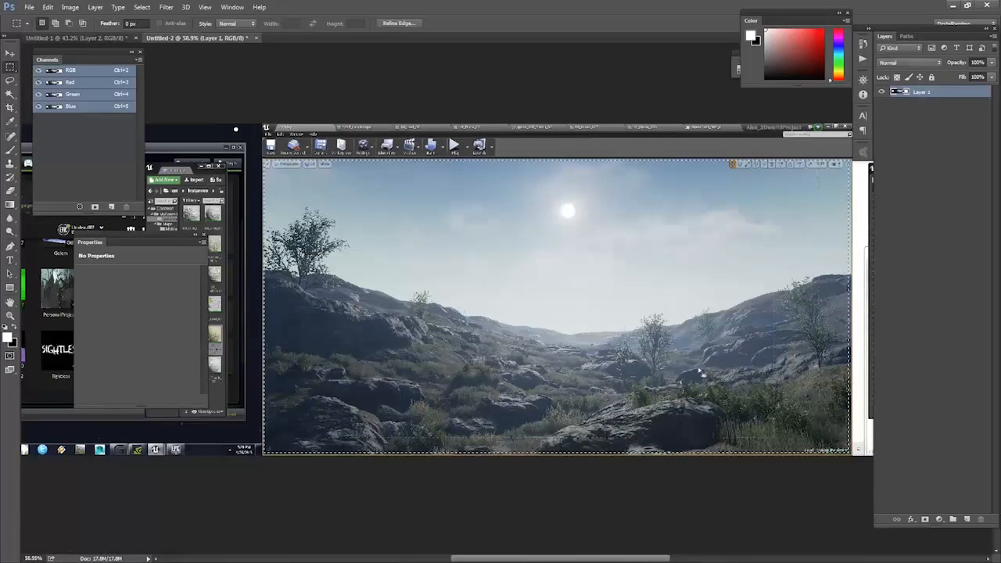
{"action": "left_click", "coordinate": [69, 7]}
{"action": "left_click", "coordinate": [86, 114]}
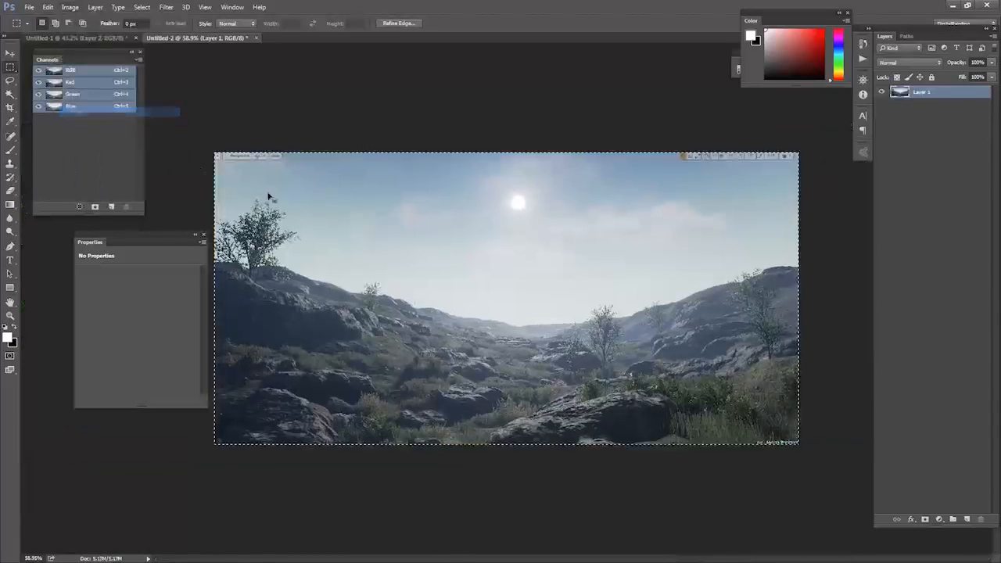
{"action": "key", "text": "ctrl+0"}
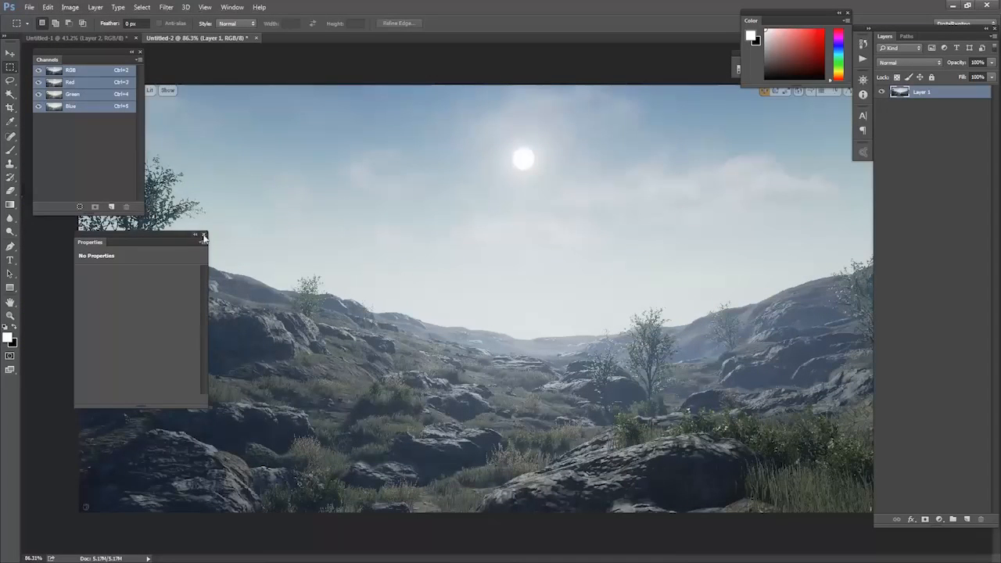
Close the floating Properties and Channels panels to uncover the image, leaving the Brush panel hidden.
{"action": "left_click", "coordinate": [203, 239]}
{"action": "left_click_drag", "start_coordinate": [115, 52], "coordinate": [70, 59]}
{"action": "key", "text": "ctrl+0"}
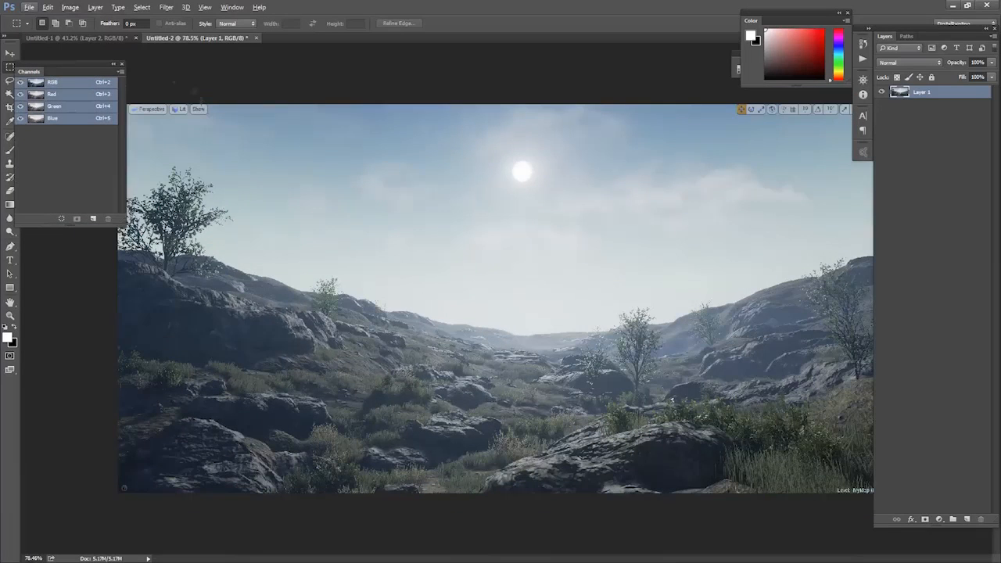
{"action": "key", "text": "F6"}
{"action": "key", "text": "F6"}
{"action": "key", "text": "F7"}
{"action": "key", "text": "F7"}
{"action": "key", "text": "F5"}
{"action": "left_click", "coordinate": [122, 65]}
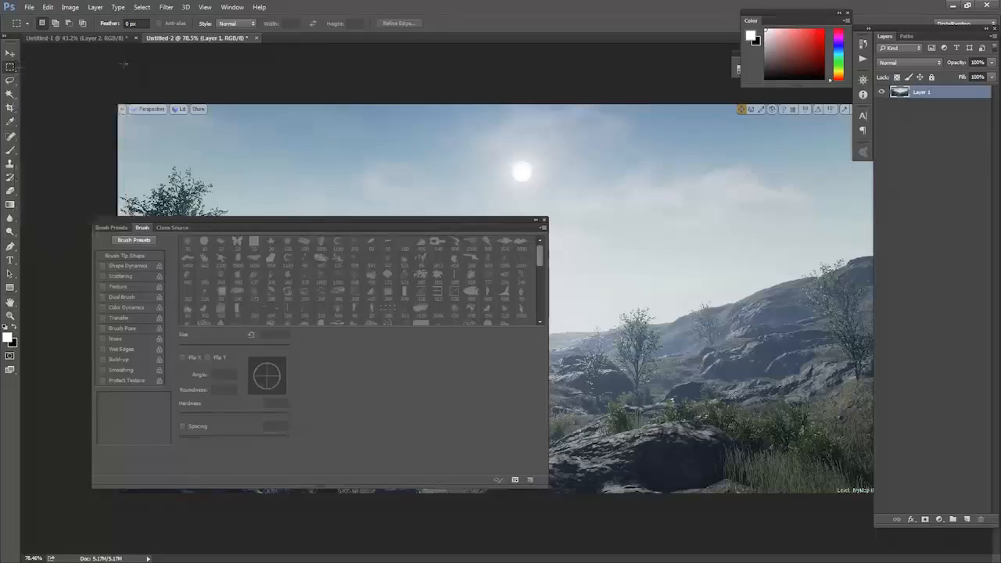
{"action": "key", "text": "F5"}
Show the Histogram panel for the cropped landscape image.
{"action": "scroll", "coordinate": [636, 305], "scroll_direction": "up", "scroll_amount": 4, "text": "alt"}
{"action": "left_click_drag", "start_coordinate": [591, 339], "coordinate": [575, 333]}
{"action": "scroll", "coordinate": [563, 285], "scroll_direction": "down", "scroll_amount": 6, "text": "alt"}
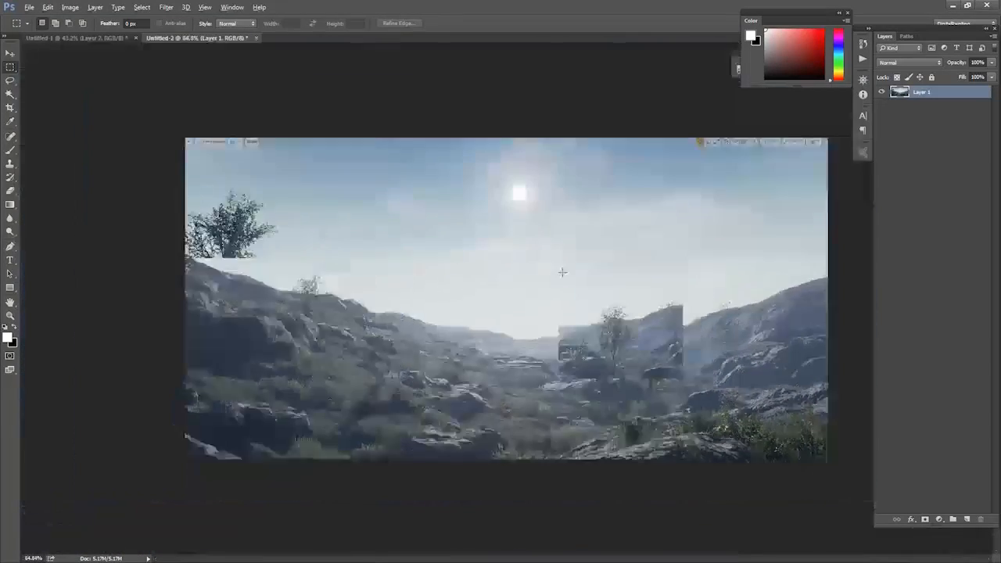
{"action": "scroll", "coordinate": [599, 271], "scroll_direction": "up", "scroll_amount": 2, "text": "alt"}
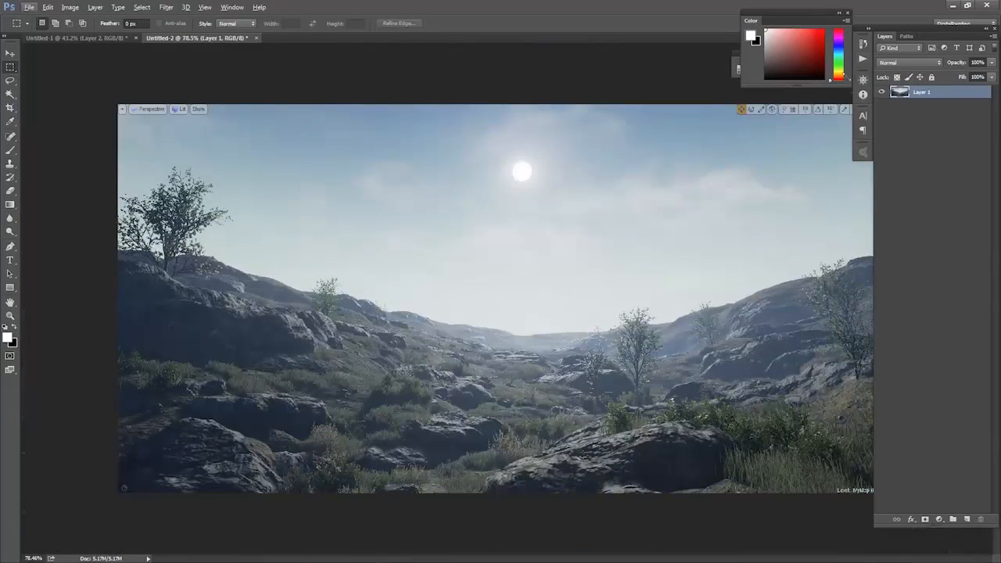
{"action": "left_click", "coordinate": [231, 7]}
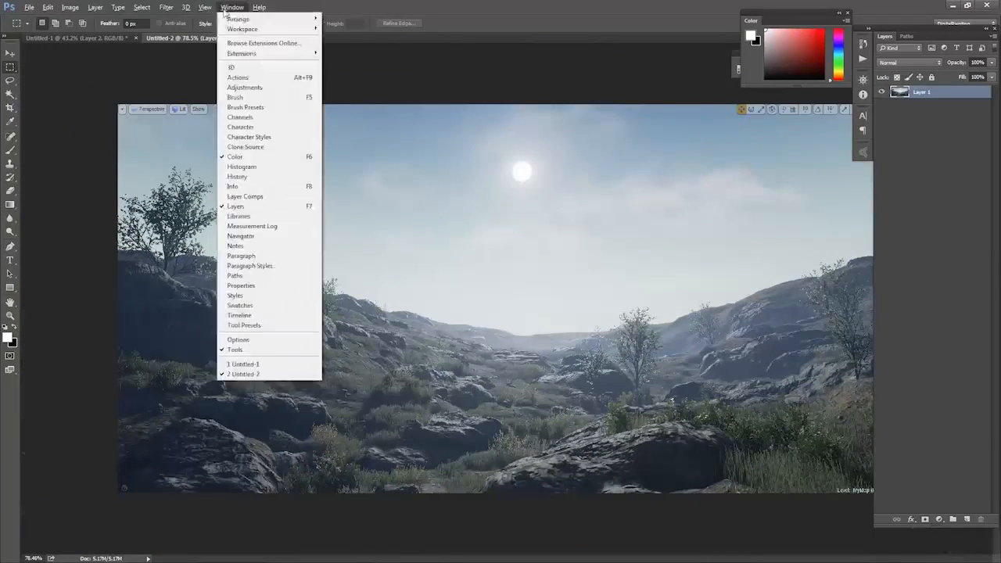
{"action": "left_click", "coordinate": [254, 170]}
{"action": "scroll", "coordinate": [593, 258], "scroll_direction": "down", "scroll_amount": 1, "text": "alt"}
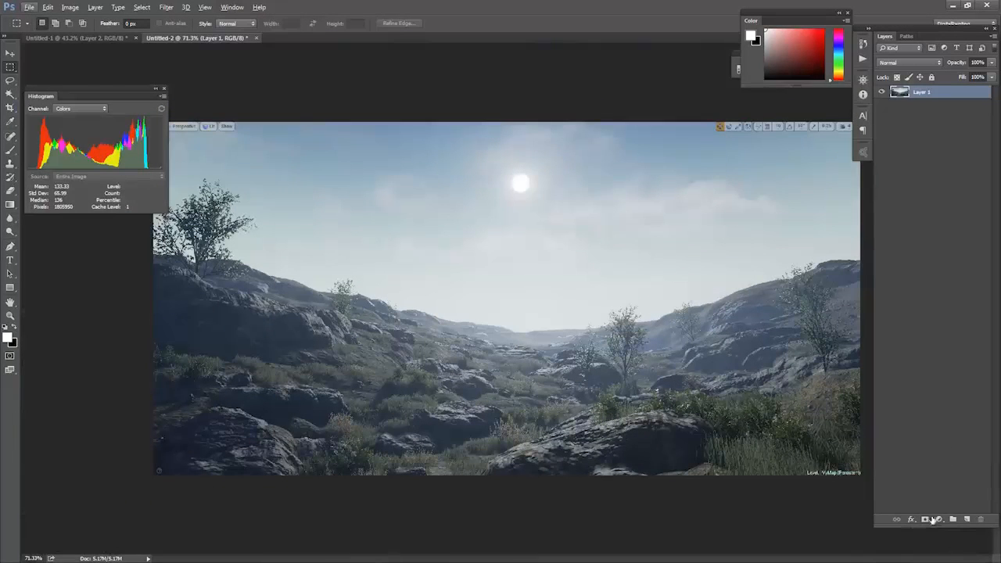
Add a Levels adjustment layer with the black input at 17 and the white input at 235.
{"action": "left_click", "coordinate": [937, 520]}
{"action": "left_click", "coordinate": [924, 345]}
{"action": "left_click_drag", "start_coordinate": [194, 346], "coordinate": [187, 350]}
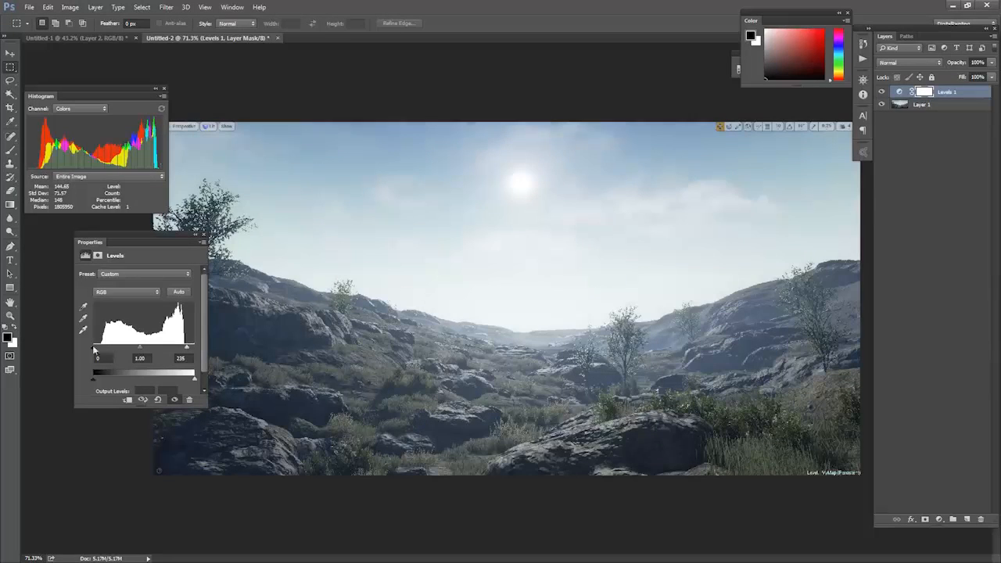
{"action": "left_click_drag", "start_coordinate": [97, 352], "coordinate": [100, 350]}
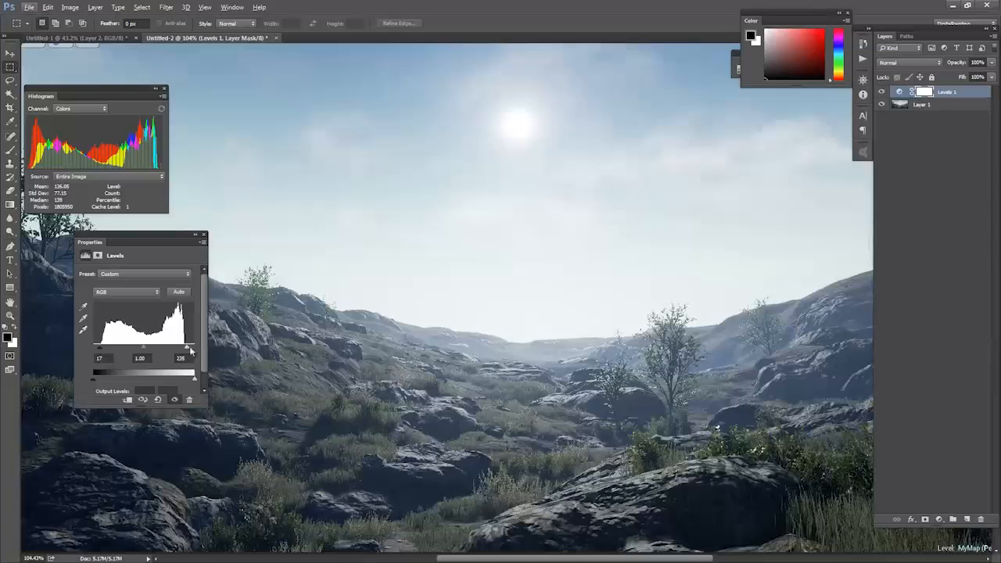
{"action": "left_click_drag", "start_coordinate": [188, 349], "coordinate": [188, 349]}
{"action": "scroll", "coordinate": [511, 311], "scroll_direction": "down", "scroll_amount": 2, "text": "alt"}
{"action": "scroll", "coordinate": [510, 310], "scroll_direction": "down", "scroll_amount": 1, "text": "alt"}
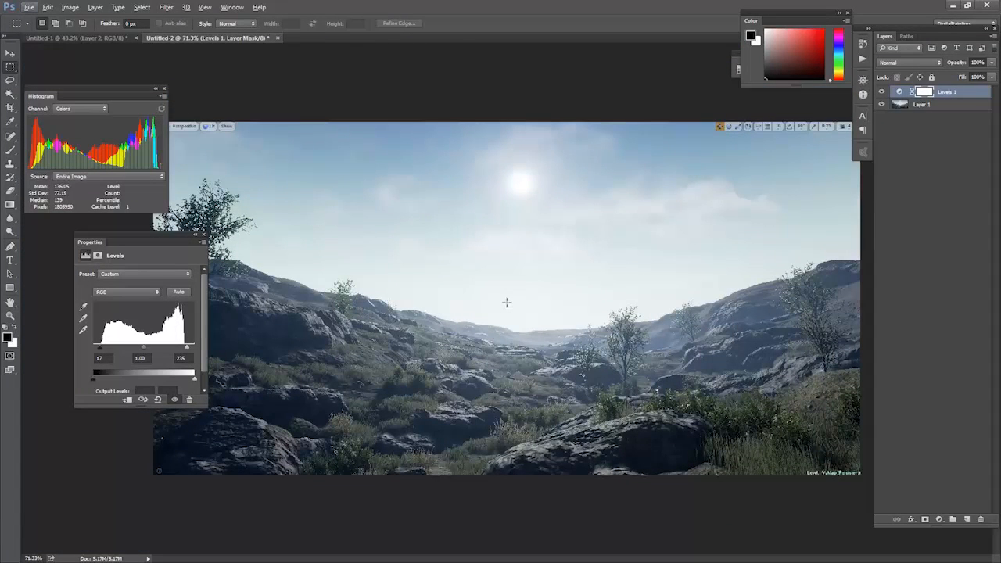
Switch back to Unreal Editor and turn the camera slightly to show more of the rocky slope beside the tree.
{"action": "key", "text": "alt+Tab"}
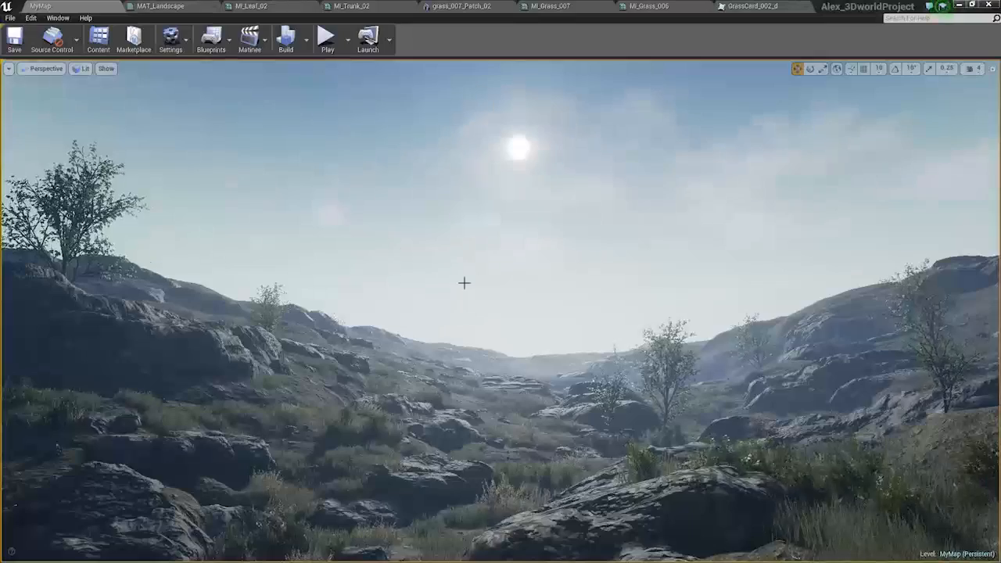
{"action": "right_click_drag", "start_coordinate": [465, 283], "coordinate": [440, 288]}
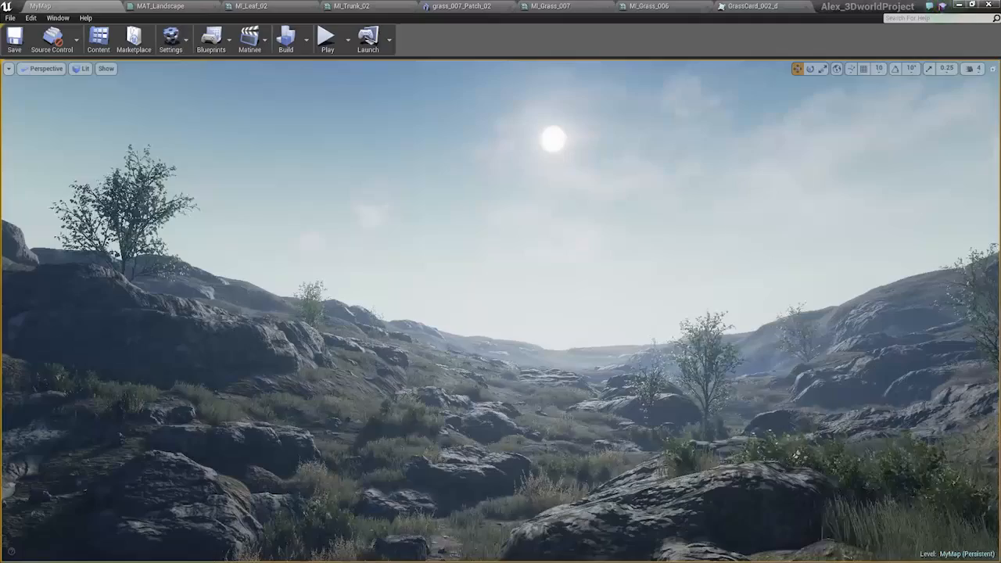
{"action": "right_click_drag", "start_coordinate": [441, 288], "coordinate": [433, 289]}
{"action": "middle_click_drag", "start_coordinate": [433, 290], "coordinate": [415, 277]}
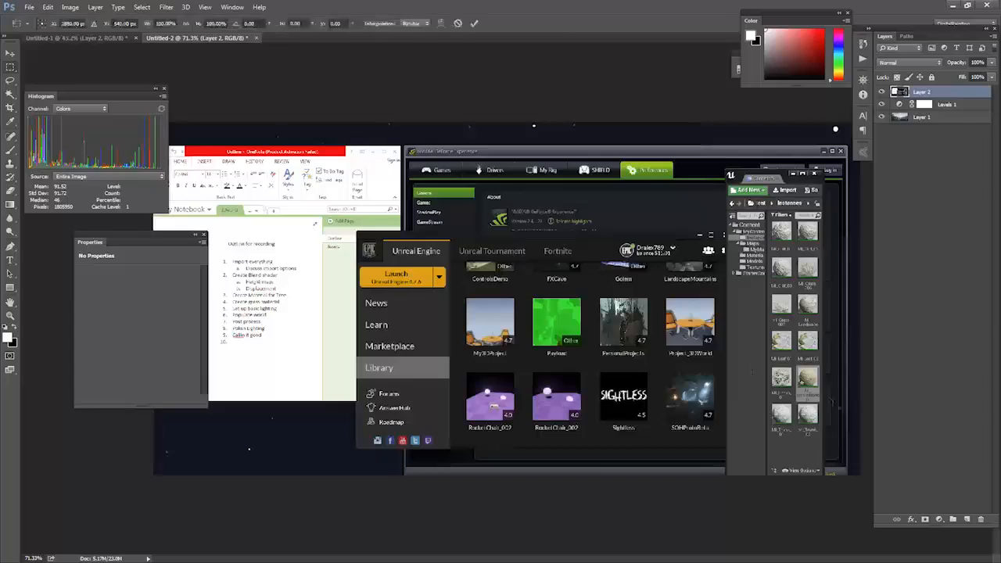
Paste the new viewport screenshot above the Levels layer in Photoshop and align its landscape view with the canvas.
{"action": "left_click_drag", "start_coordinate": [832, 403], "coordinate": [22, 354]}
{"action": "left_click_drag", "start_coordinate": [377, 379], "coordinate": [471, 378]}
{"action": "key", "text": "Return"}
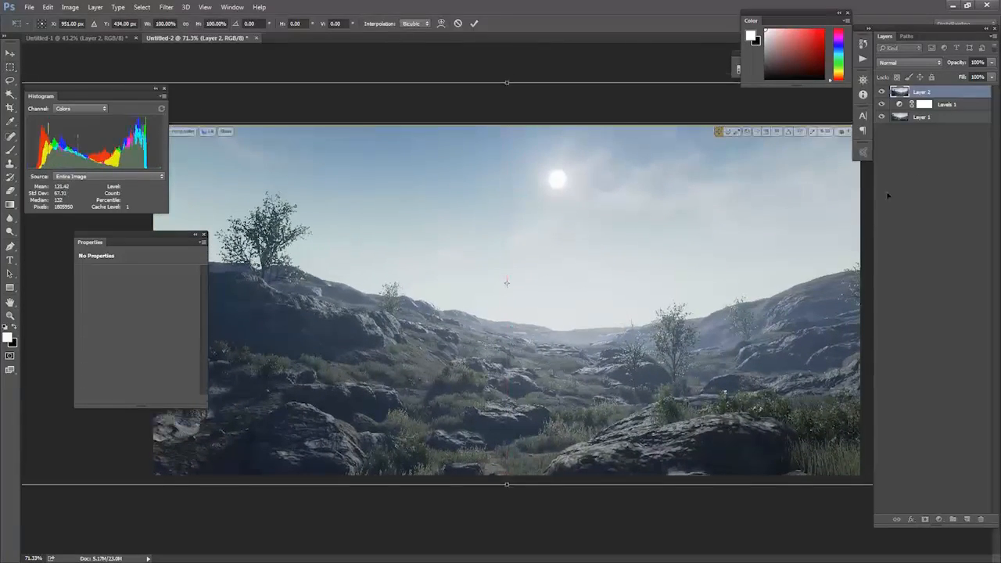
Move the new screenshot layer beneath the Levels 1 adjustment and compare the image with and without the correction.
{"action": "left_click_drag", "start_coordinate": [931, 94], "coordinate": [929, 112]}
{"action": "left_click", "coordinate": [898, 92]}
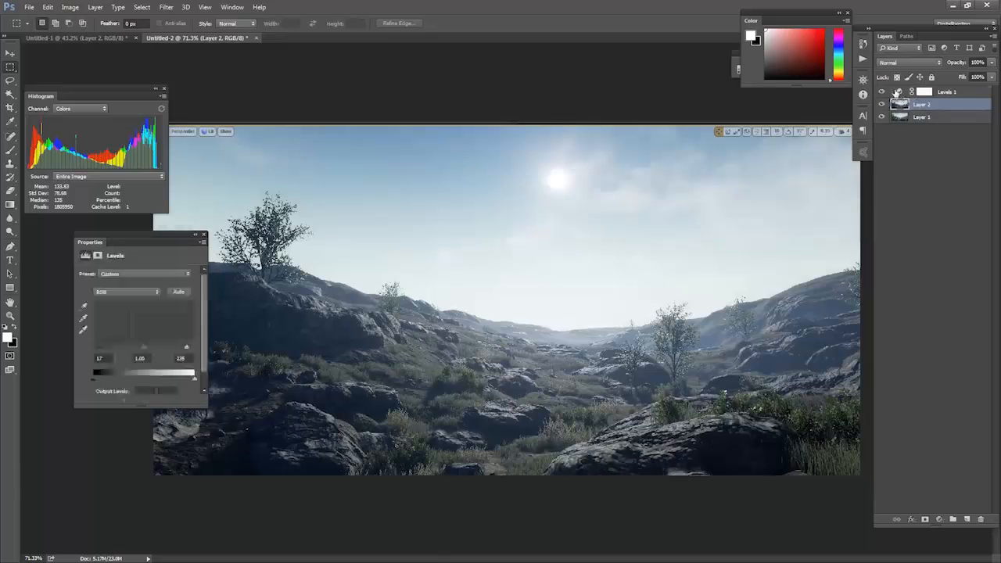
{"action": "left_click", "coordinate": [883, 93]}
{"action": "left_click", "coordinate": [883, 93]}
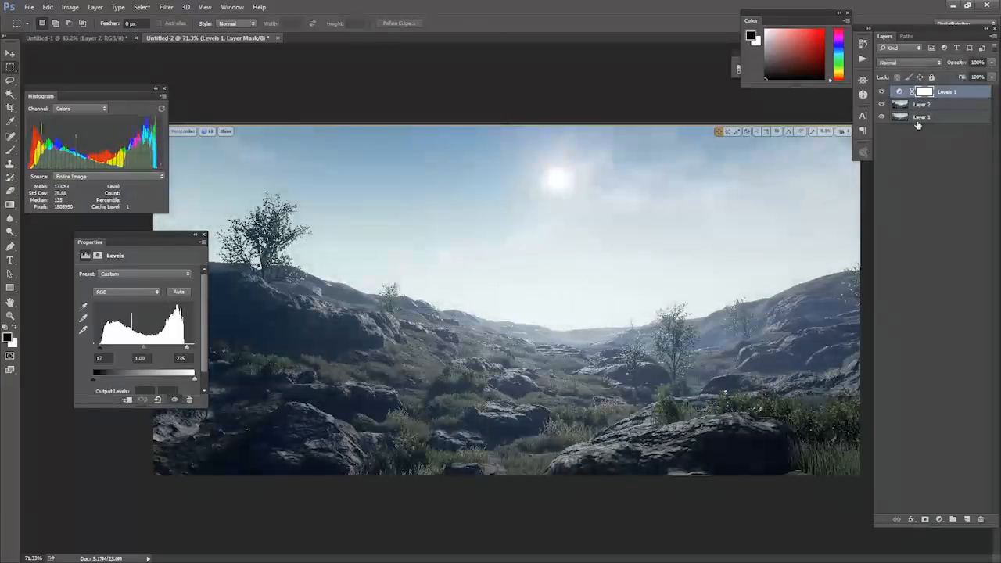
Delete the old screenshot on Layer 1 and compare the remaining image with and without Levels.
{"action": "left_click", "coordinate": [916, 119]}
{"action": "key", "text": "Delete"}
{"action": "left_click", "coordinate": [883, 93]}
{"action": "left_click", "coordinate": [883, 93]}
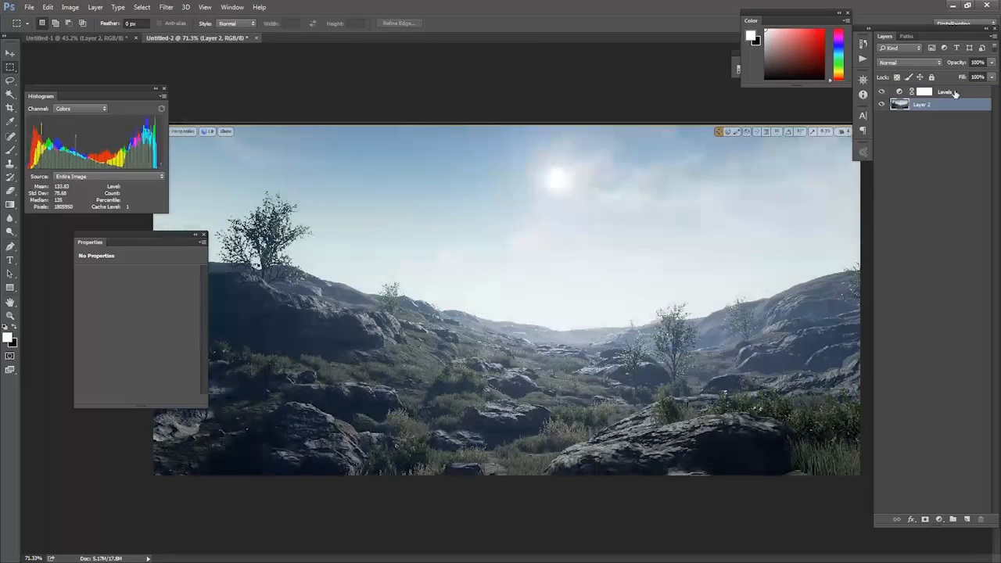
Put the Levels 1 adjustment into a layer group and toggle the group's visibility to compare before and after.
{"action": "left_click", "coordinate": [954, 93]}
{"action": "key", "text": "ctrl+g"}
{"action": "left_click", "coordinate": [884, 92]}
{"action": "left_click", "coordinate": [884, 92]}
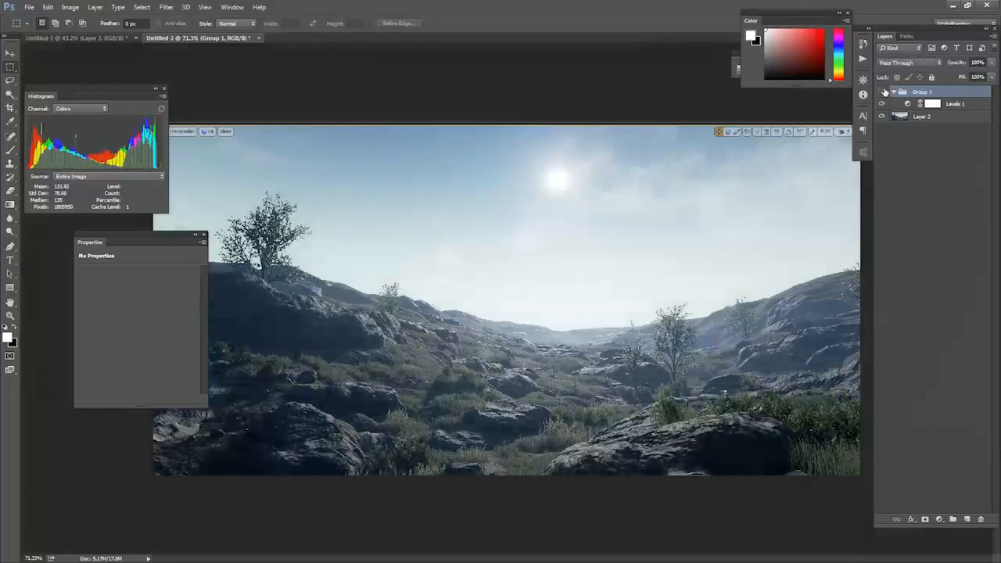
{"action": "left_click", "coordinate": [884, 92]}
{"action": "left_click", "coordinate": [884, 93]}
{"action": "left_click", "coordinate": [884, 93]}
{"action": "left_click", "coordinate": [884, 92]}
Switch to Unreal Editor and compare its live viewport with the color-corrected Photoshop image.
{"action": "key", "text": "alt+Tab"}
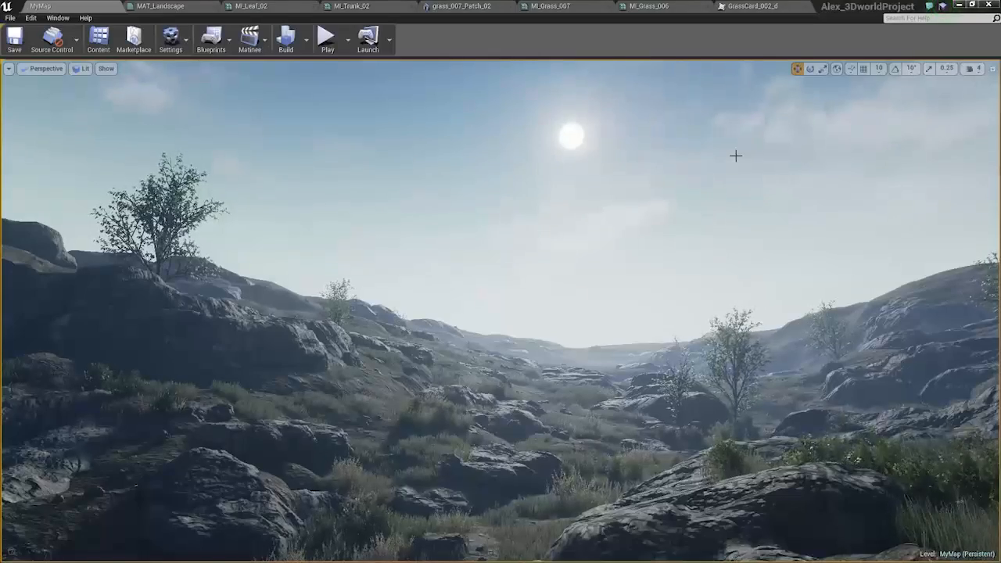
{"action": "key", "text": "alt+Tab"}
{"action": "key", "text": "alt+Tab"}
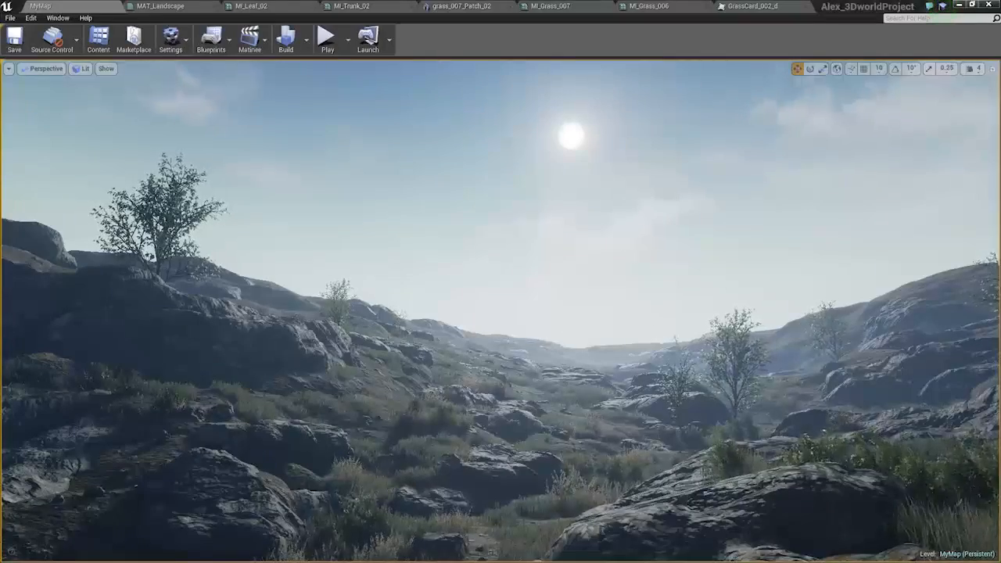
{"action": "key", "text": "g"}
{"action": "key", "text": "g"}
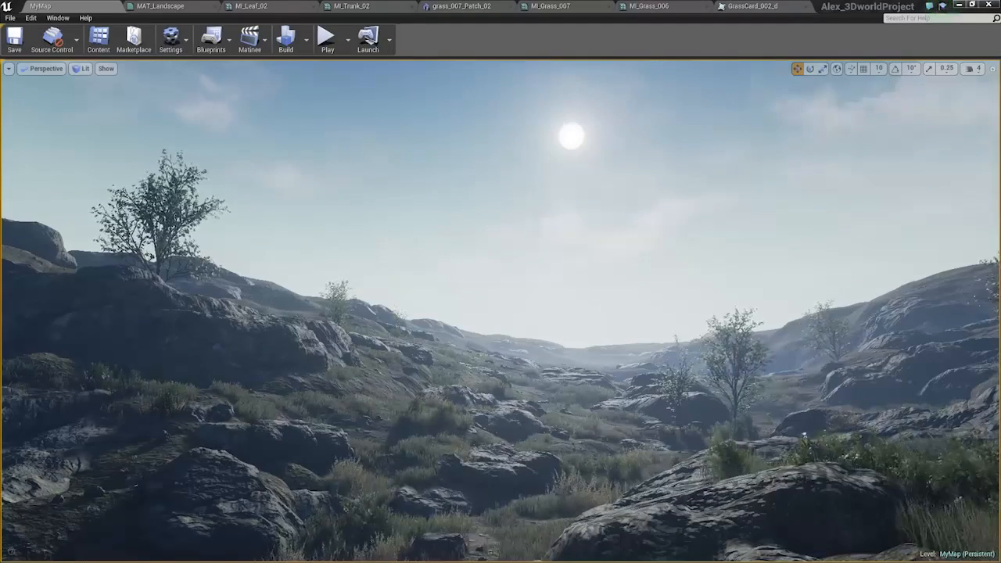
Select the ExponentialHeightFog actor with its details shown and set its Fog Density to 0.4.
{"action": "left_click", "coordinate": [685, 438]}
{"action": "left_click", "coordinate": [643, 402]}
{"action": "left_click", "coordinate": [711, 254]}
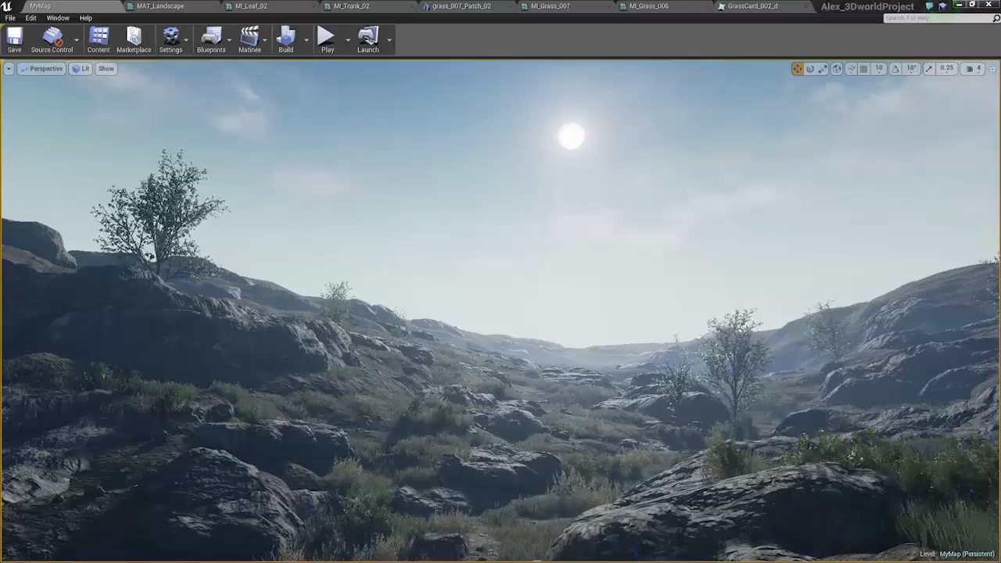
{"action": "left_click", "coordinate": [409, 234]}
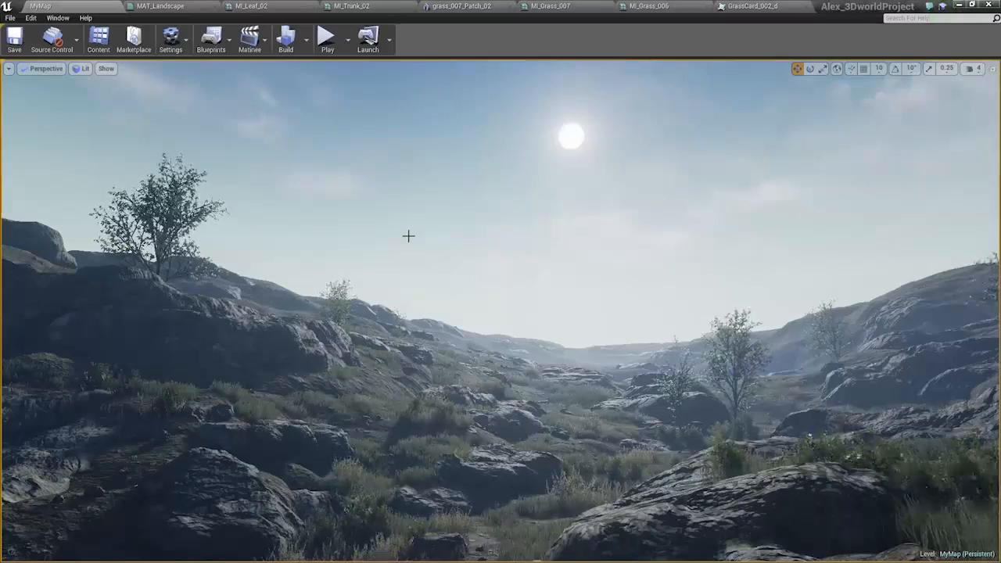
{"action": "key", "text": "F4"}
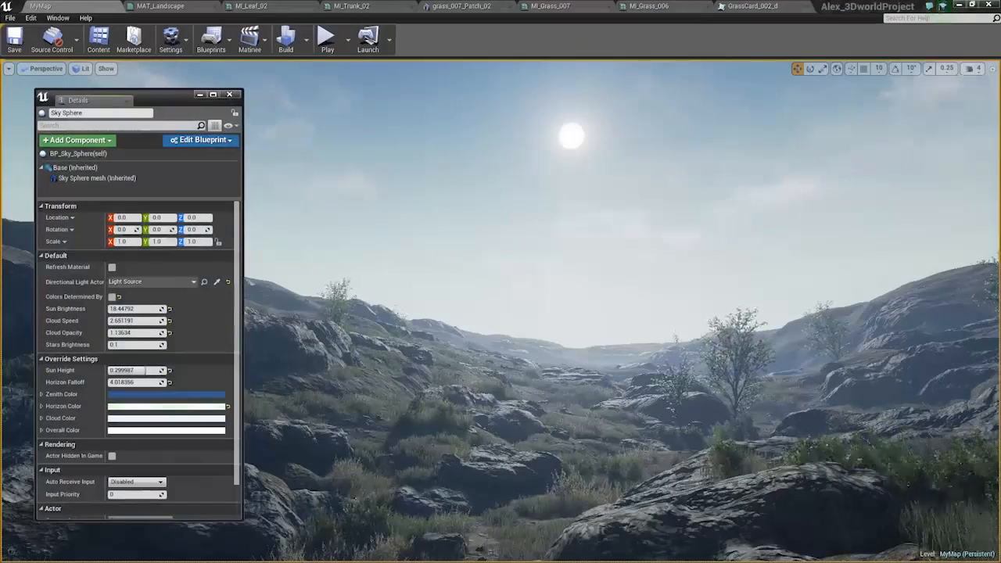
{"action": "left_click", "coordinate": [886, 251]}
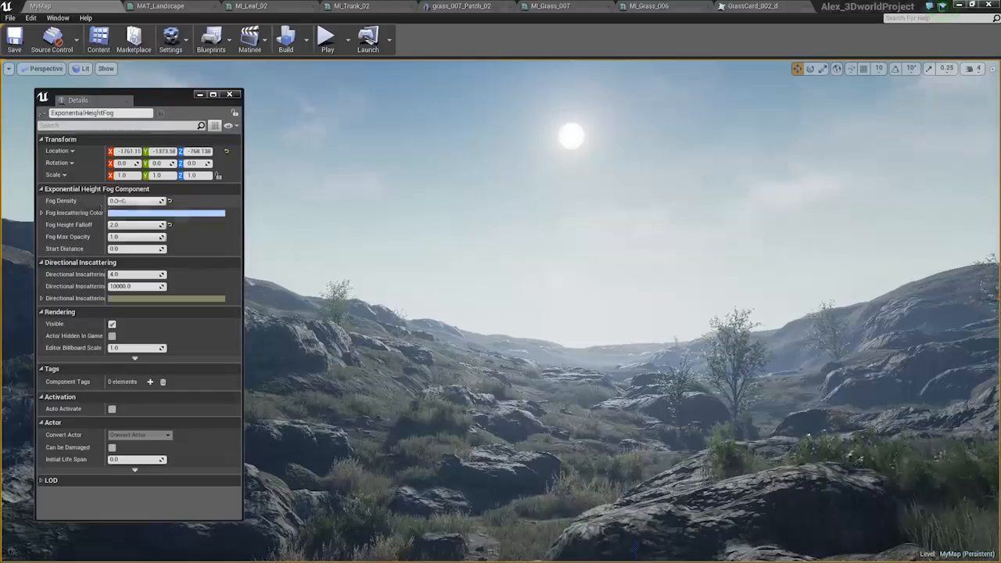
{"action": "left_click", "coordinate": [137, 202]}
{"action": "type", "text": "0.5"}
{"action": "key", "text": "Return"}
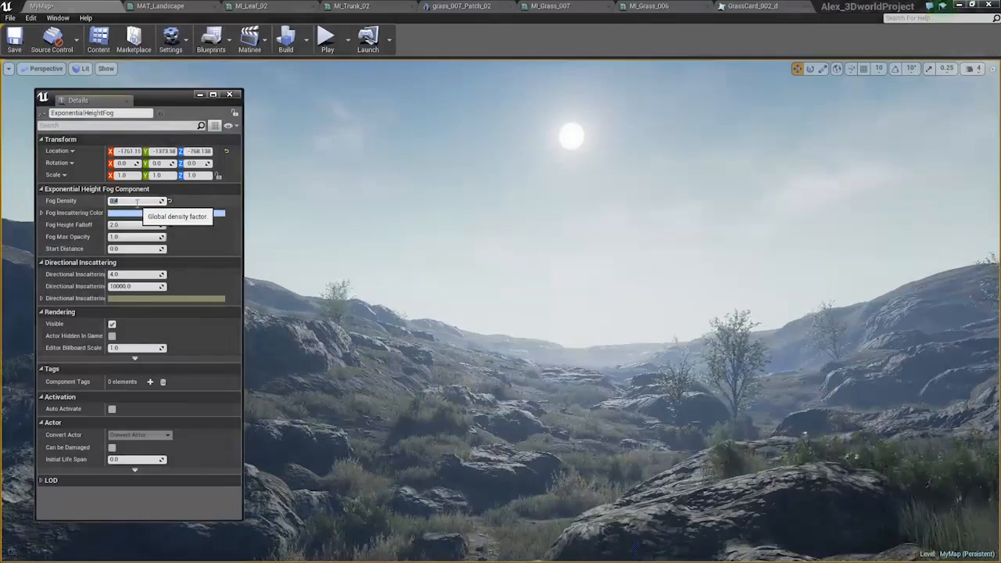
Adjust the fog's directional inscattering color and close the Details window.
{"action": "left_click", "coordinate": [134, 297]}
{"action": "left_click_drag", "start_coordinate": [211, 391], "coordinate": [190, 386]}
{"action": "left_click", "coordinate": [313, 531]}
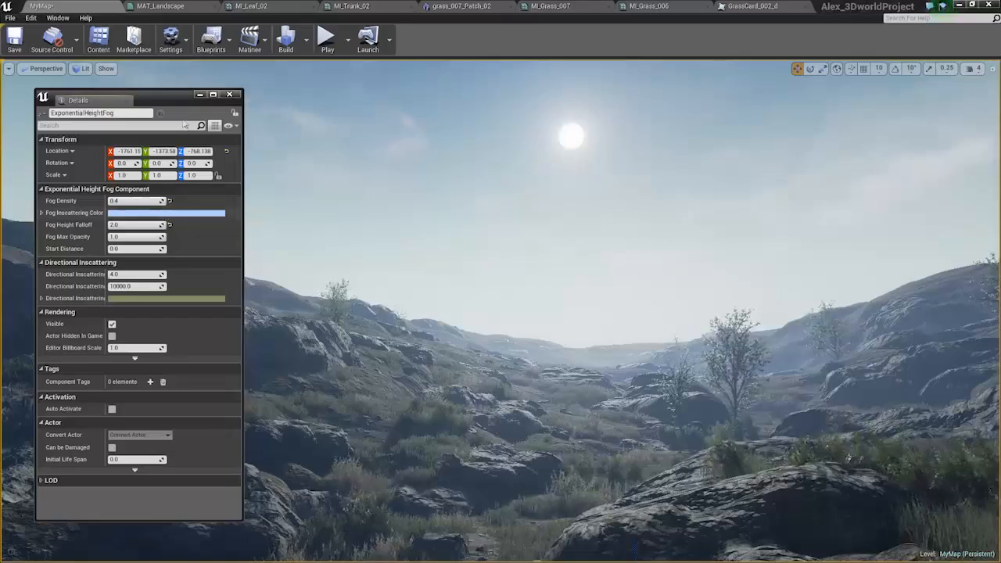
{"action": "left_click", "coordinate": [230, 94]}
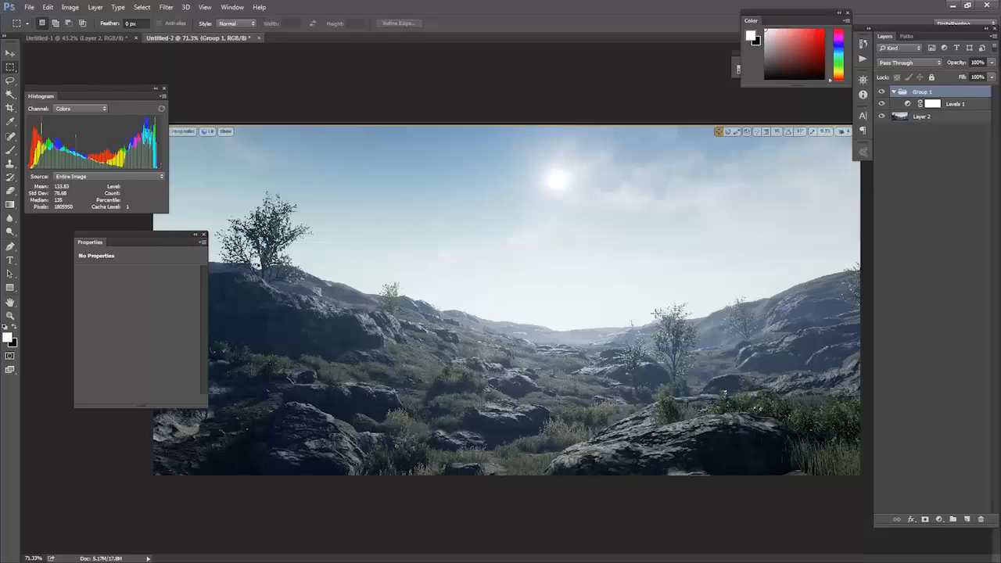
Examine the color-corrected landscape up close in Photoshop and compare it with the Unreal Editor viewport.
{"action": "scroll", "coordinate": [548, 329], "scroll_direction": "down", "scroll_amount": 2, "text": "alt"}
{"action": "scroll", "coordinate": [561, 344], "scroll_direction": "up", "scroll_amount": 12, "text": "alt"}
{"action": "scroll", "coordinate": [560, 344], "scroll_direction": "down", "scroll_amount": 2, "text": "alt"}
{"action": "scroll", "coordinate": [560, 351], "scroll_direction": "down", "scroll_amount": 6, "text": "alt"}
{"action": "scroll", "coordinate": [560, 351], "scroll_direction": "up", "scroll_amount": 4, "text": "alt"}
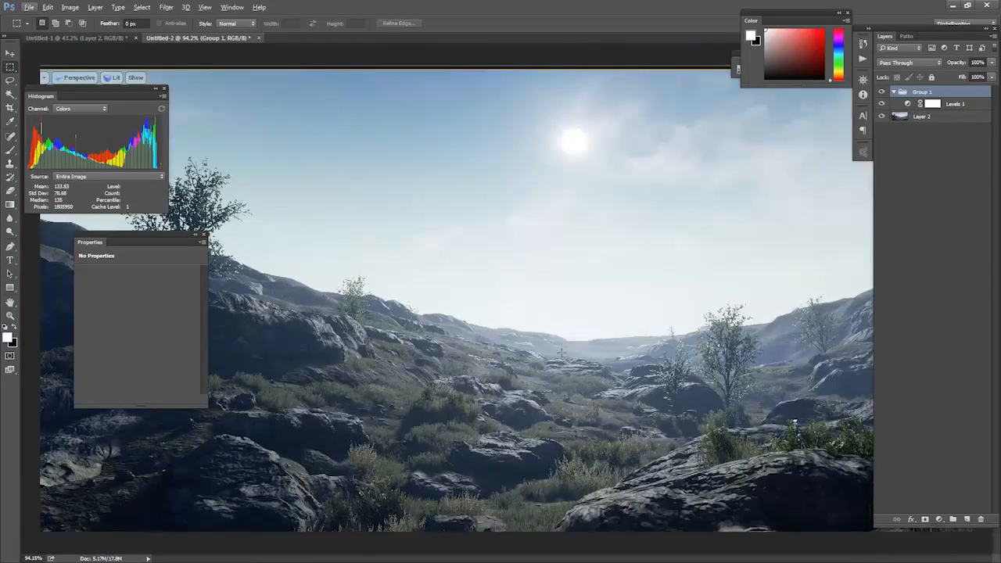
{"action": "key", "text": "alt+Tab"}
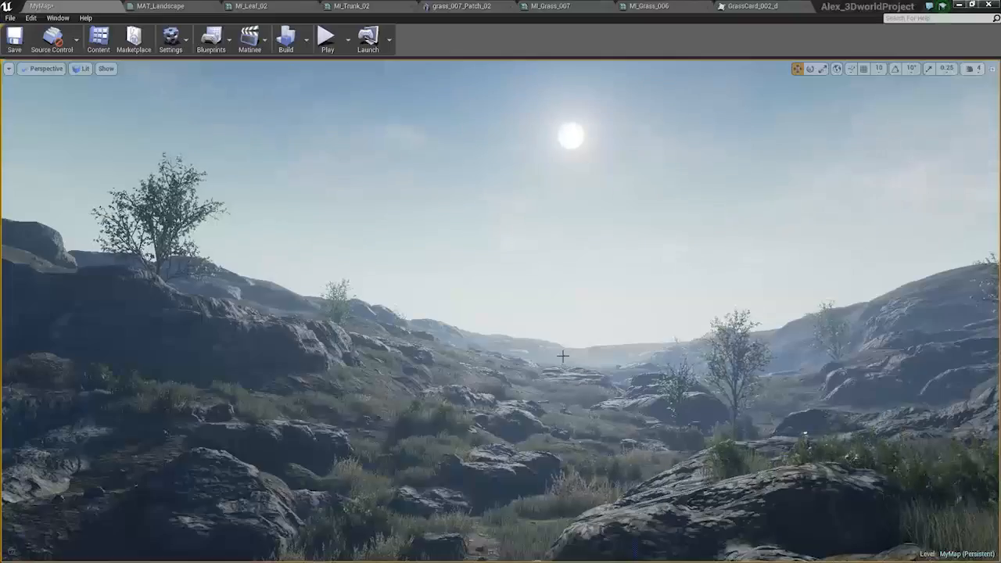
{"action": "right_click_drag", "start_coordinate": [560, 352], "coordinate": [537, 348]}
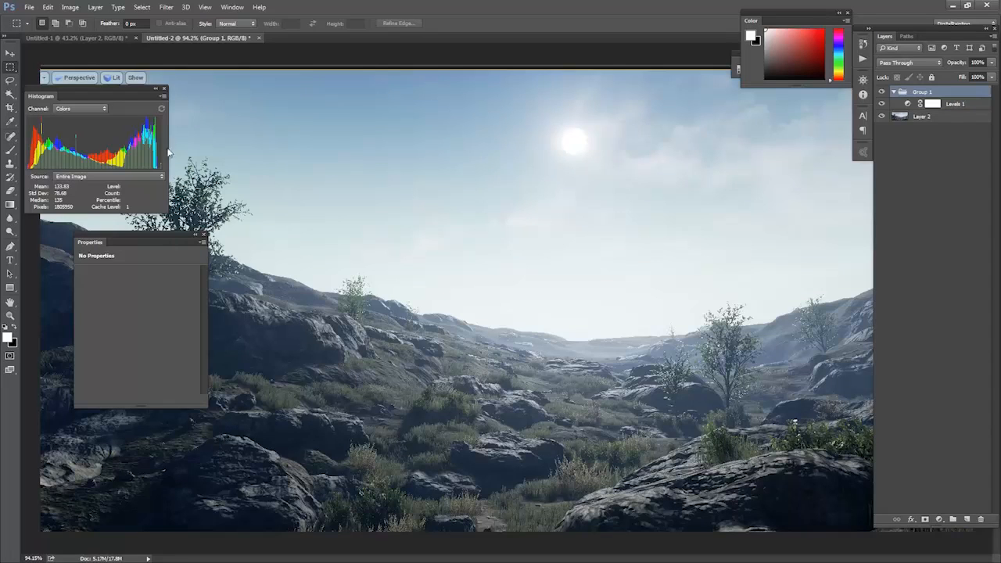
In Photoshop, add a Curves adjustment layer above Levels 1 in the group and move its properties off the dark slope.
{"action": "left_click", "coordinate": [959, 103]}
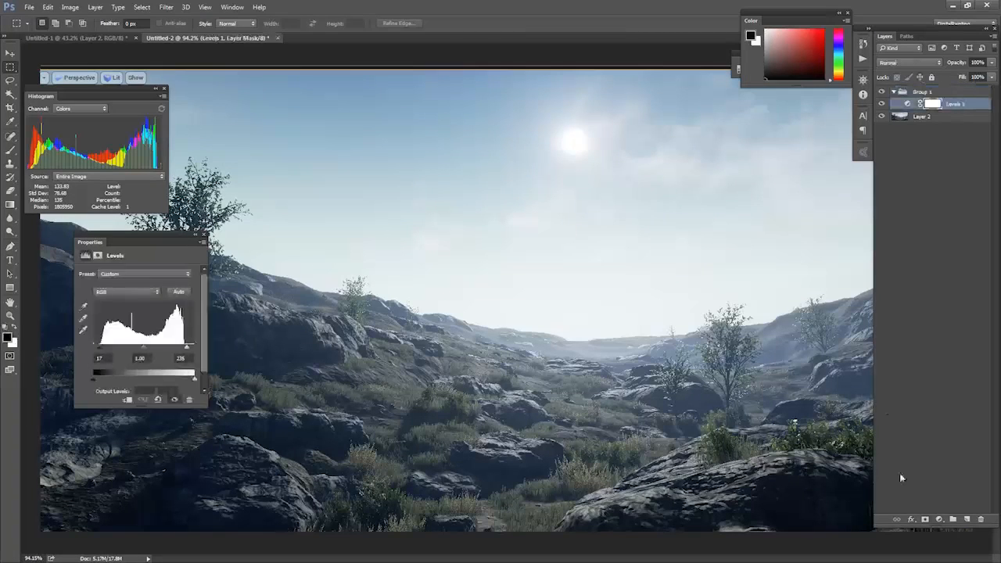
{"action": "left_click", "coordinate": [939, 519]}
{"action": "left_click", "coordinate": [923, 354]}
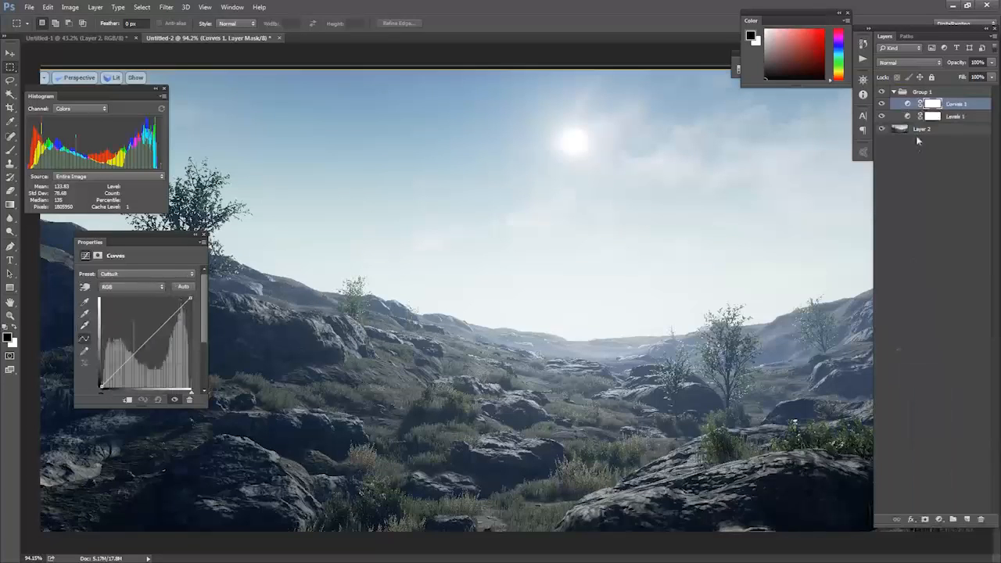
{"action": "left_click_drag", "start_coordinate": [162, 242], "coordinate": [842, 198]}
Try the Cross Process (RGB) and Color Negative (RGB) presets on the Curves adjustment.
{"action": "left_click", "coordinate": [814, 236]}
{"action": "left_click", "coordinate": [816, 238]}
{"action": "left_click", "coordinate": [816, 235]}
{"action": "left_click", "coordinate": [817, 236]}
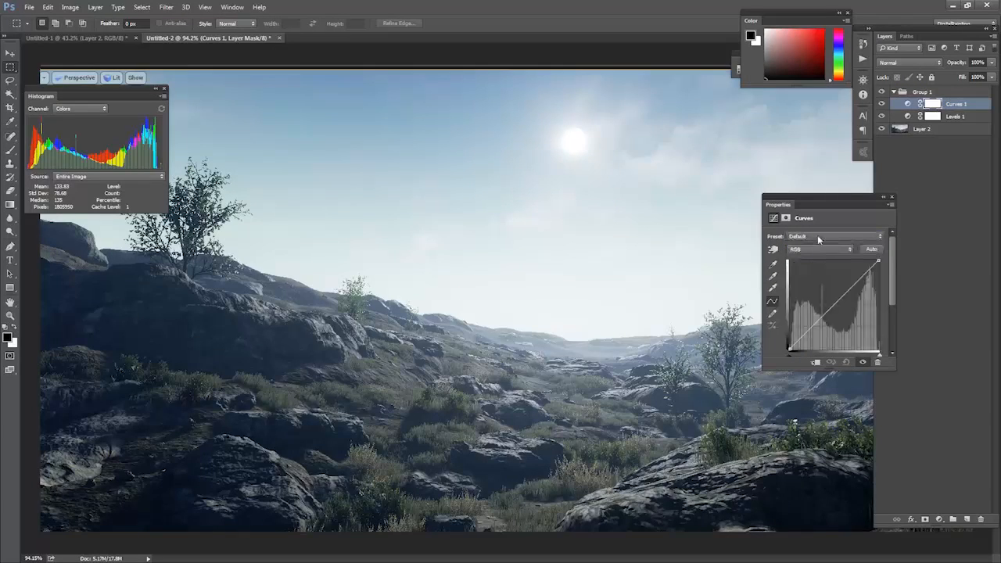
{"action": "left_click", "coordinate": [818, 236]}
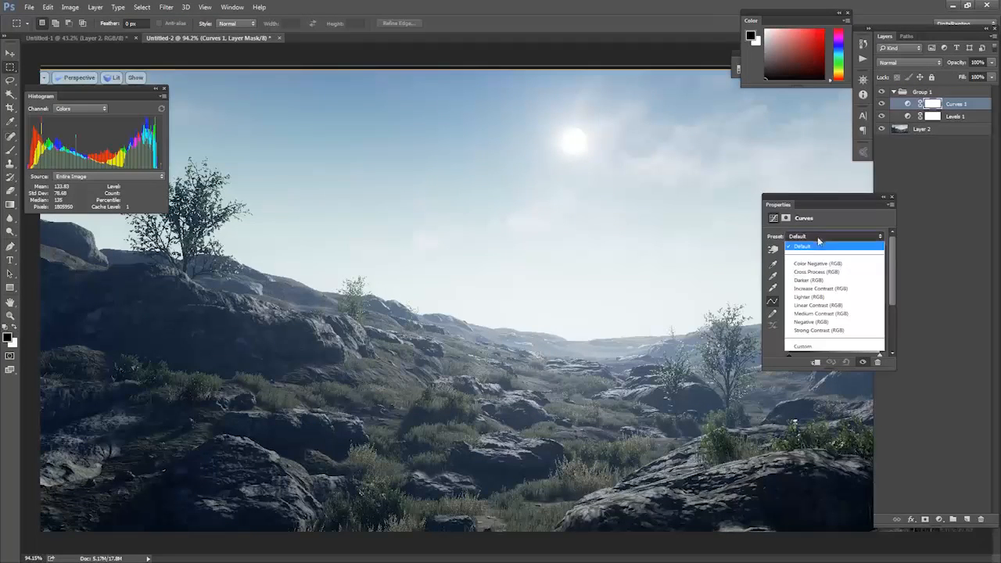
{"action": "left_click", "coordinate": [816, 272]}
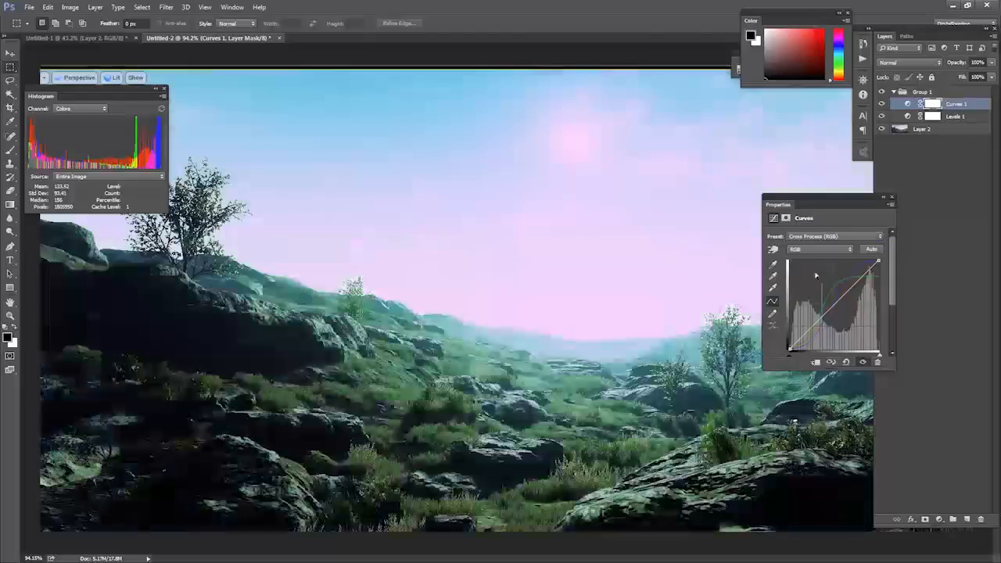
{"action": "left_click", "coordinate": [816, 236]}
{"action": "left_click", "coordinate": [816, 264]}
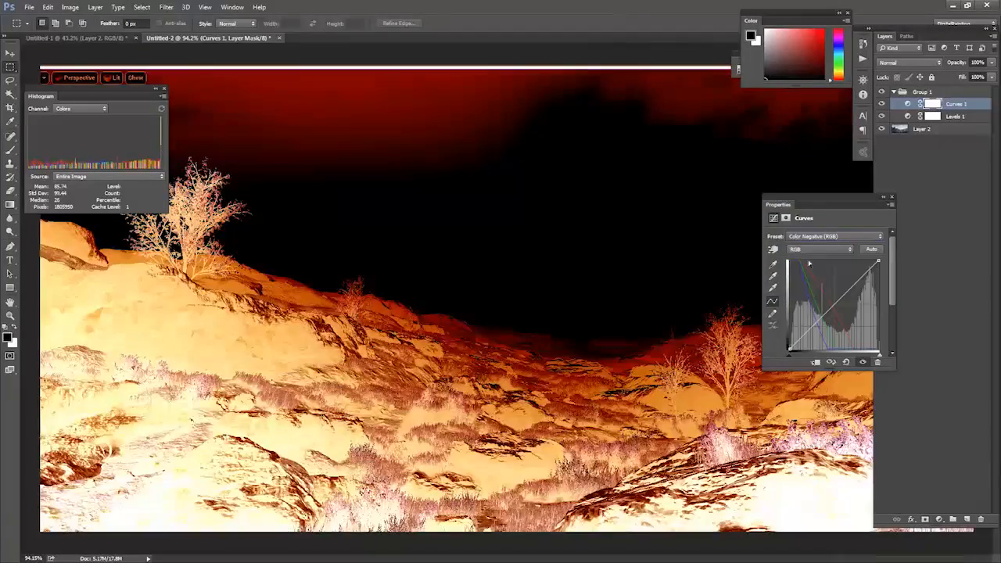
Apply the Increase Contrast (RGB) preset to the Curves adjustment and set the layer's opacity to 23%.
{"action": "key", "text": "Down"}
{"action": "key", "text": "Down"}
{"action": "key", "text": "Down"}
{"action": "key", "text": "Down"}
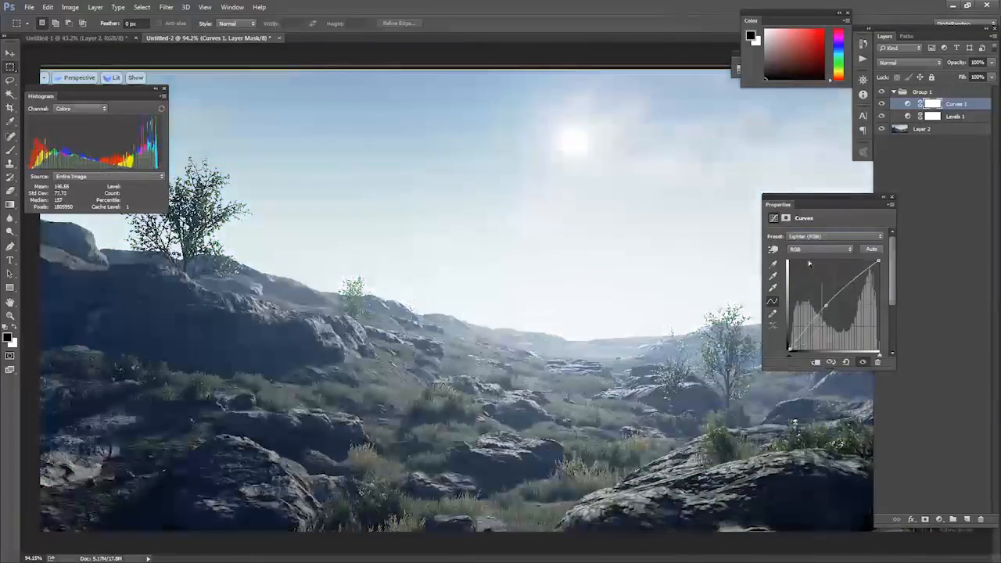
{"action": "key", "text": "Up"}
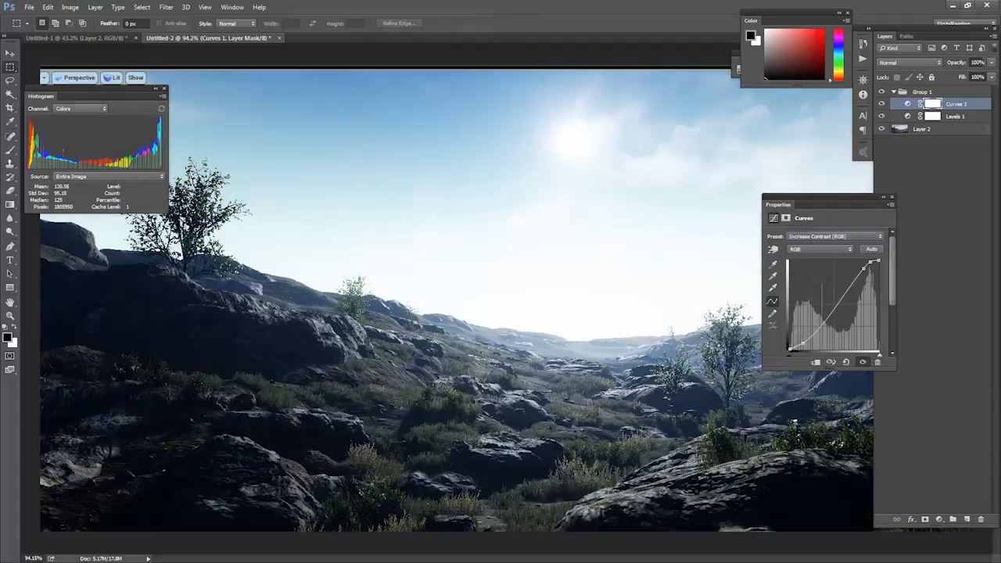
{"action": "left_click", "coordinate": [991, 64]}
{"action": "left_click_drag", "start_coordinate": [929, 76], "coordinate": [951, 74]}
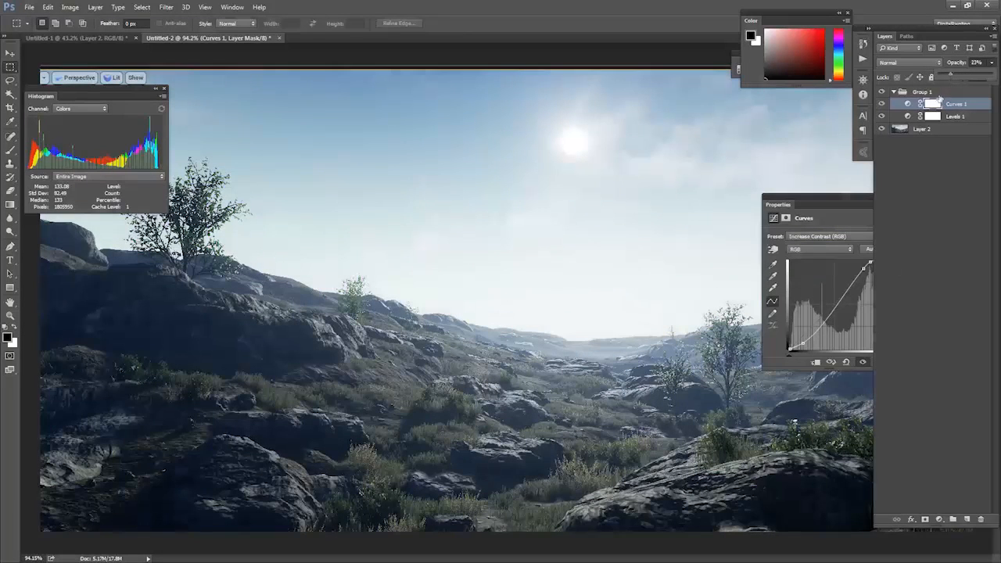
Add a second Curves adjustment layer and place a shadow point and a highlight point on its Blue channel curve.
{"action": "left_click", "coordinate": [940, 518]}
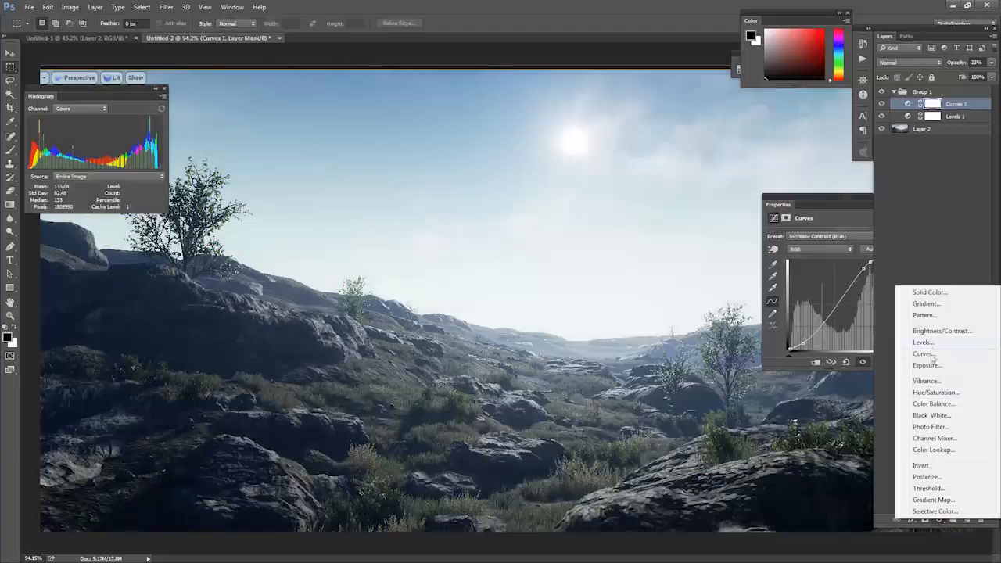
{"action": "left_click", "coordinate": [929, 354]}
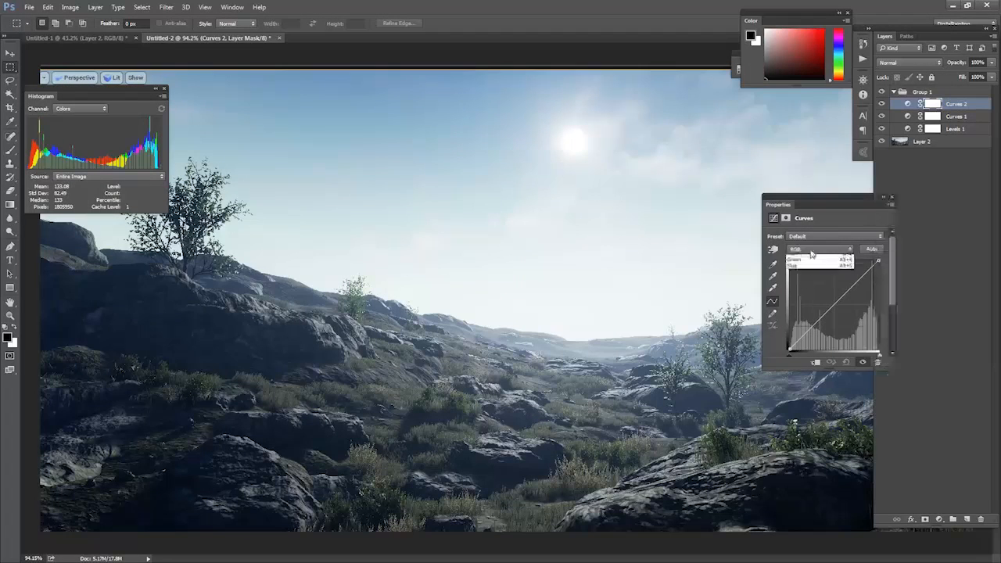
{"action": "left_click", "coordinate": [808, 249]}
{"action": "left_click", "coordinate": [793, 277]}
{"action": "left_click", "coordinate": [814, 319]}
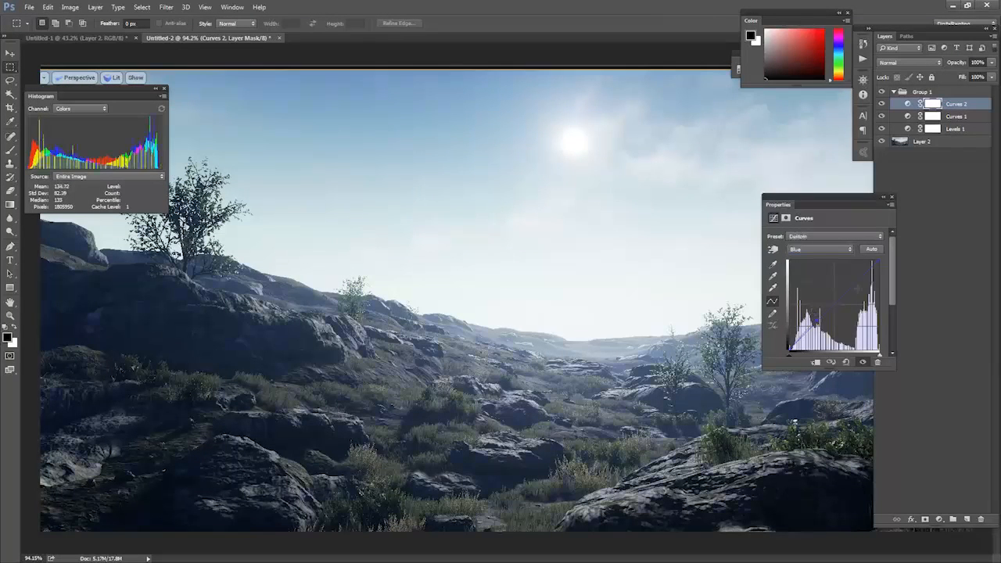
{"action": "left_click", "coordinate": [854, 283]}
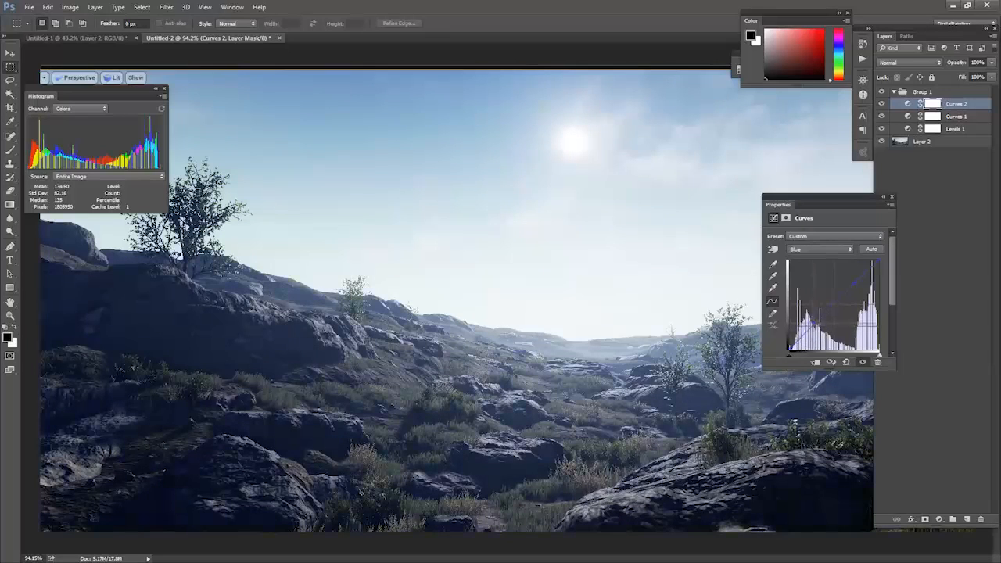
Fine-tune the shadow and highlight points of the Blue curve to give the dark rocks a cooler, bluish tint.
{"action": "left_click_drag", "start_coordinate": [853, 283], "coordinate": [858, 291]}
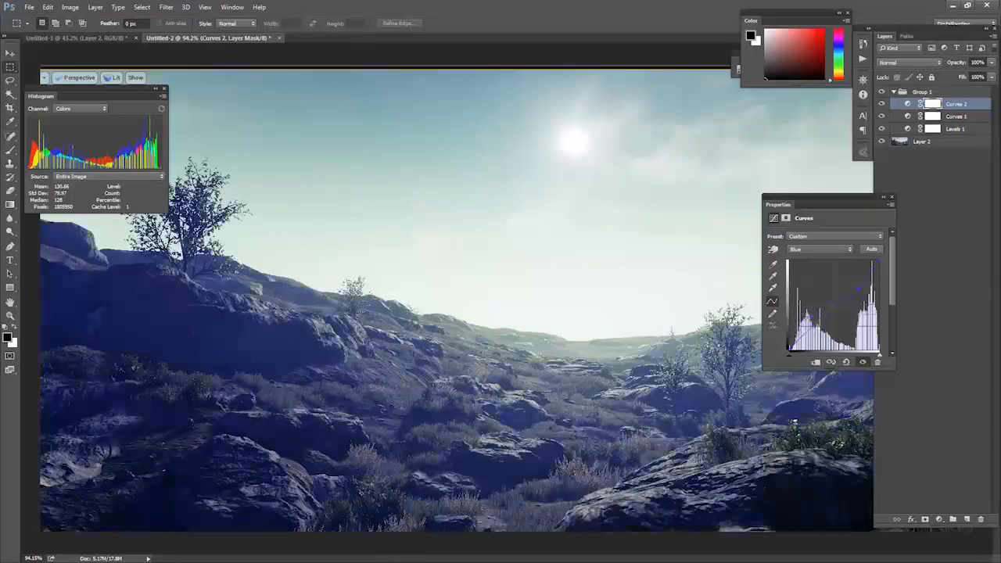
{"action": "left_click_drag", "start_coordinate": [814, 320], "coordinate": [814, 316]}
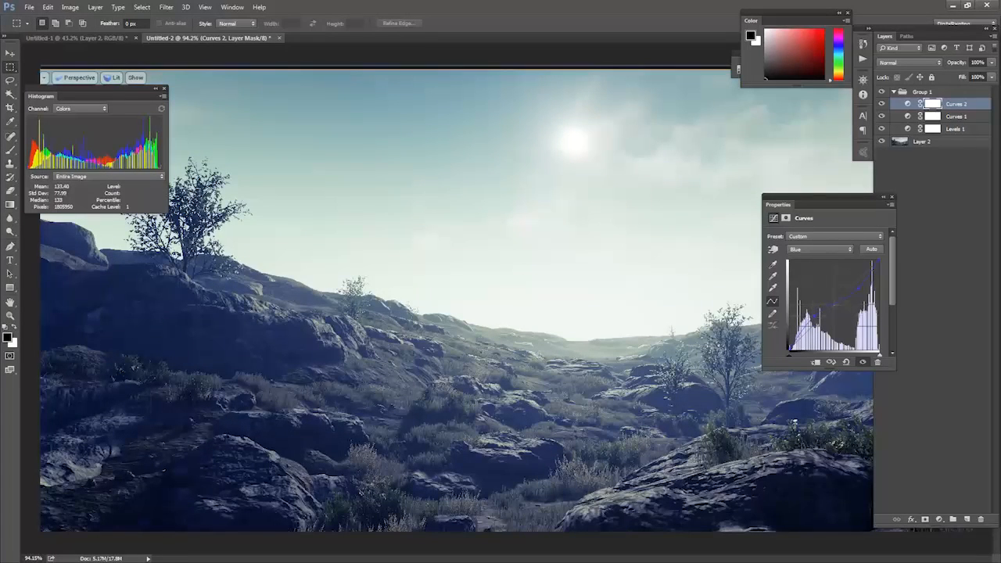
{"action": "left_click_drag", "start_coordinate": [858, 290], "coordinate": [845, 279]}
{"action": "left_click_drag", "start_coordinate": [814, 316], "coordinate": [824, 330]}
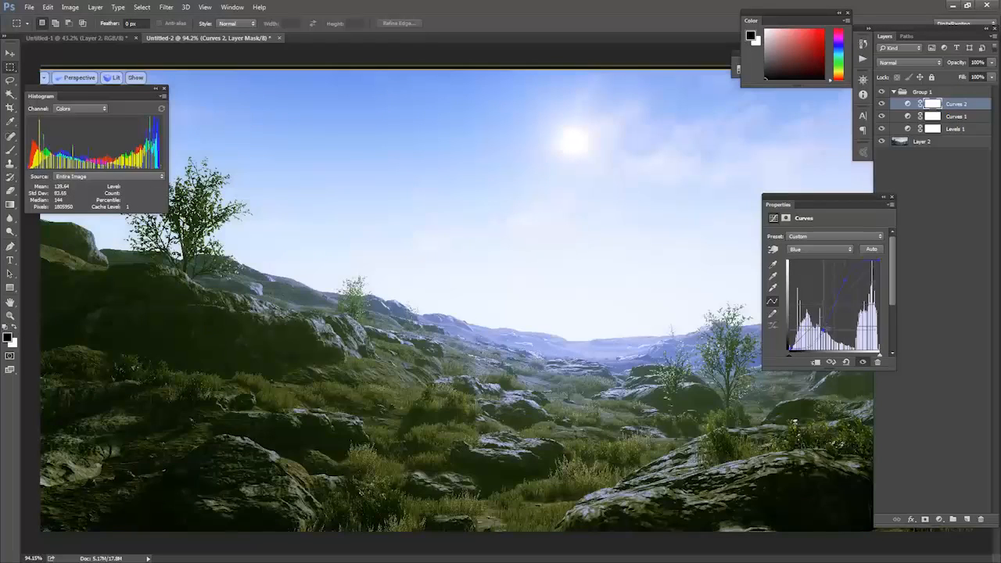
{"action": "left_click_drag", "start_coordinate": [845, 279], "coordinate": [847, 287]}
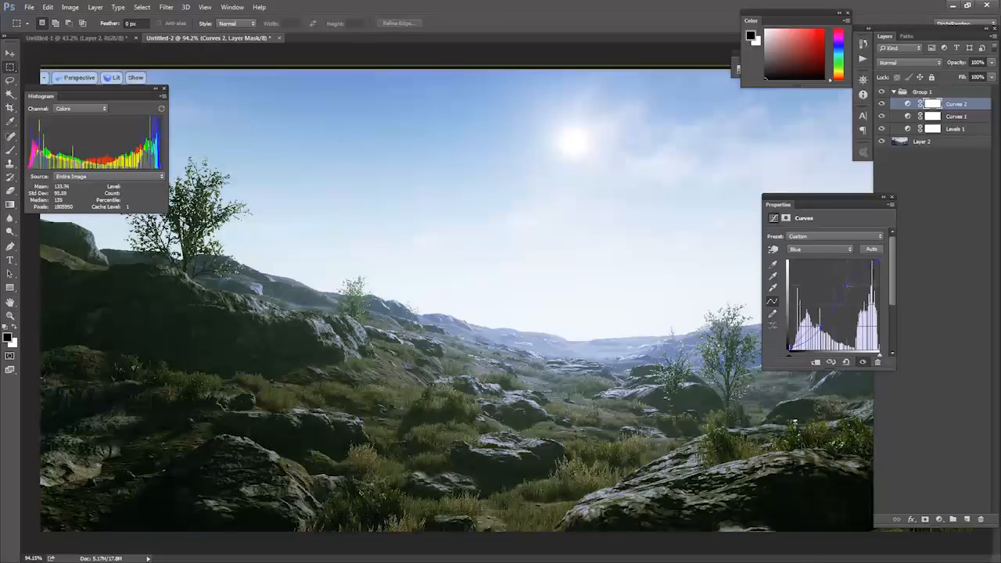
{"action": "left_click_drag", "start_coordinate": [821, 328], "coordinate": [811, 328]}
{"action": "left_click", "coordinate": [963, 106]}
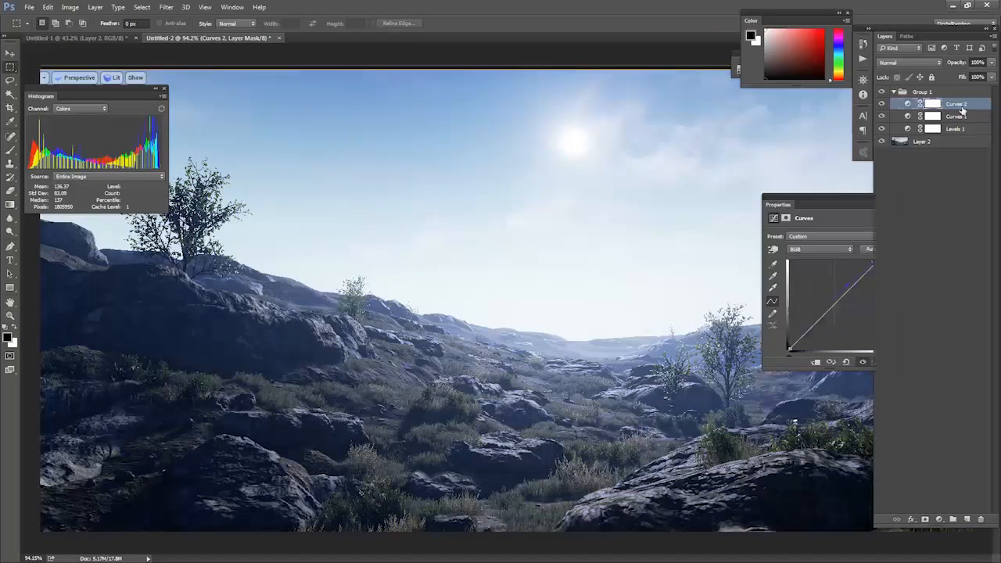
Delete the second Curves adjustment layer and add a fresh Curves adjustment layer above the first one.
{"action": "key", "text": "Delete"}
{"action": "left_click", "coordinate": [939, 514]}
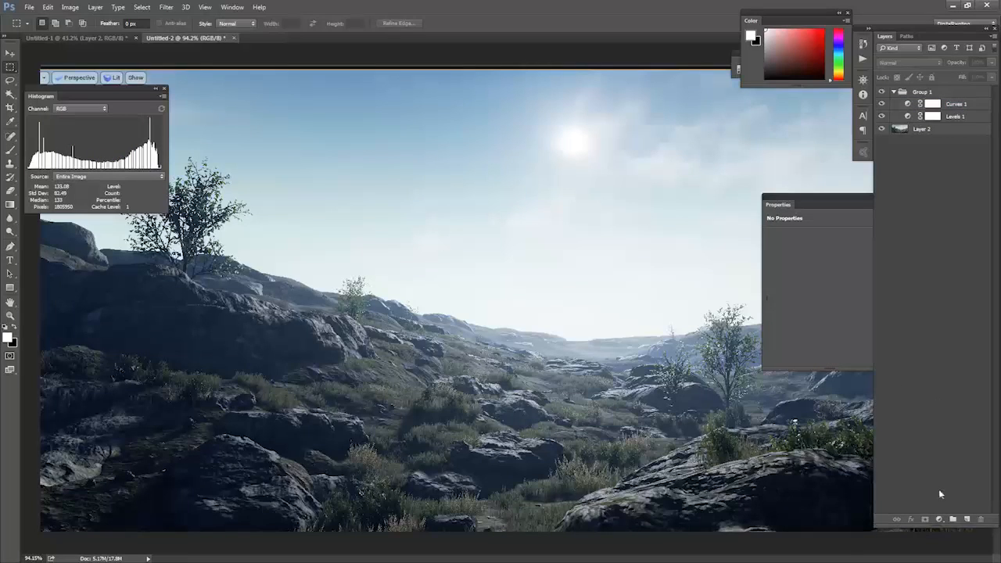
{"action": "left_click", "coordinate": [940, 519]}
{"action": "left_click", "coordinate": [921, 351]}
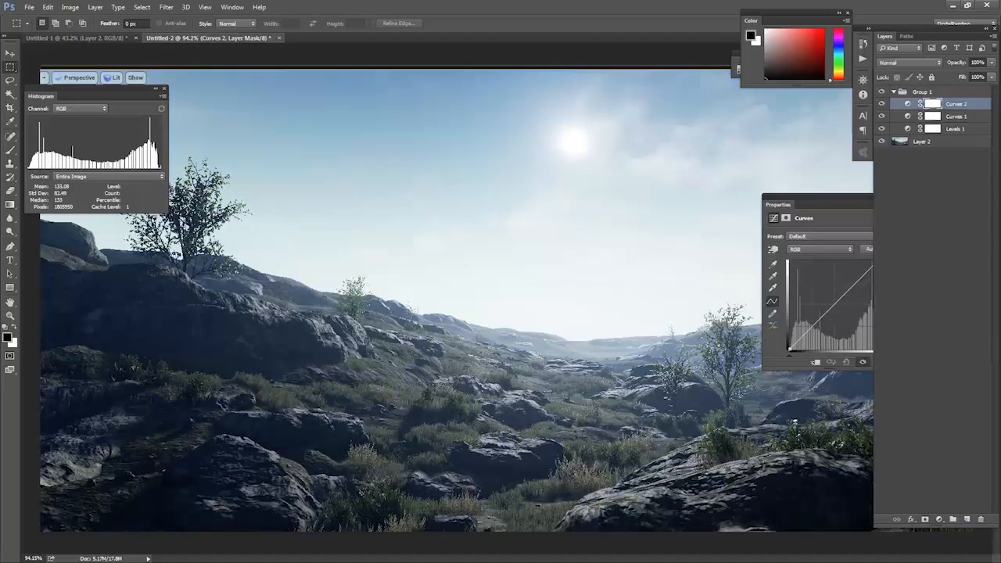
Shape the new adjustment's Red channel curve with a shadow point and a highlight point to subtly tint the landscape.
{"action": "left_click", "coordinate": [807, 251]}
{"action": "left_click", "coordinate": [804, 252]}
{"action": "left_click", "coordinate": [802, 250]}
{"action": "left_click", "coordinate": [802, 251]}
{"action": "left_click", "coordinate": [802, 250]}
{"action": "left_click", "coordinate": [805, 264]}
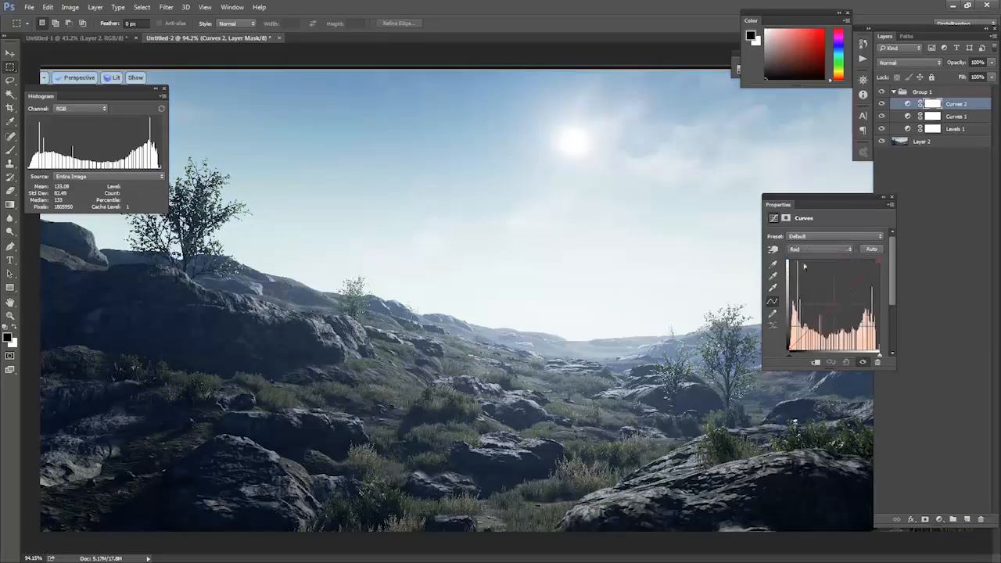
{"action": "left_click_drag", "start_coordinate": [831, 308], "coordinate": [842, 299]}
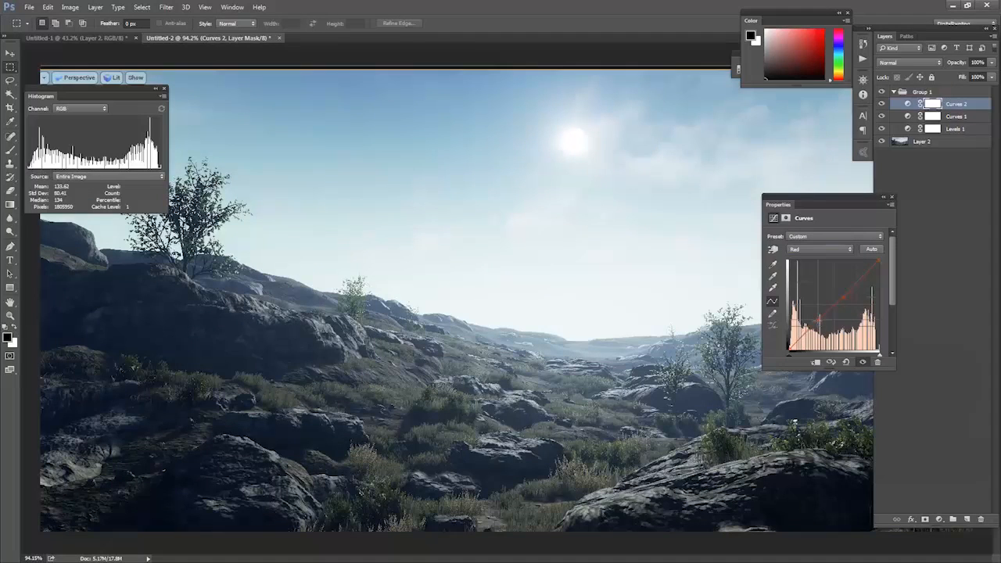
{"action": "left_click_drag", "start_coordinate": [843, 298], "coordinate": [845, 302]}
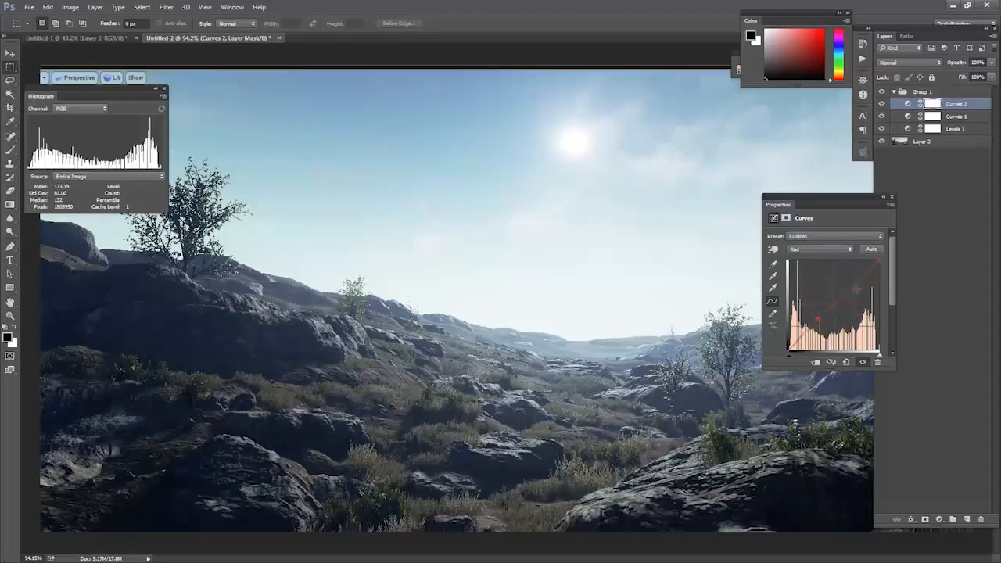
{"action": "left_click_drag", "start_coordinate": [856, 289], "coordinate": [854, 293]}
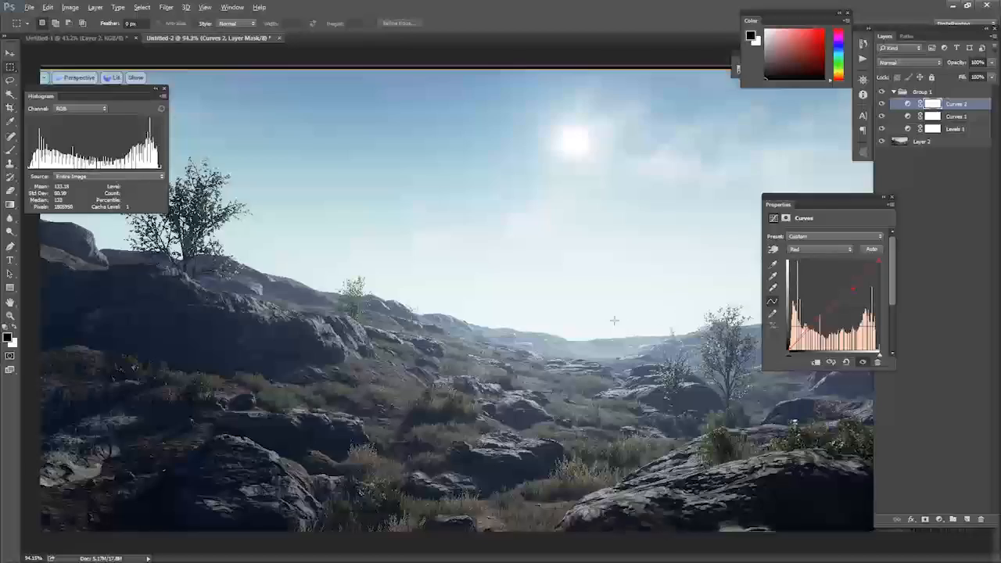
{"action": "scroll", "coordinate": [615, 320], "scroll_direction": "down", "scroll_amount": 8, "text": "alt"}
{"action": "scroll", "coordinate": [617, 319], "scroll_direction": "up", "scroll_amount": 4, "text": "alt"}
{"action": "scroll", "coordinate": [855, 164], "scroll_direction": "down", "scroll_amount": 1, "text": "alt"}
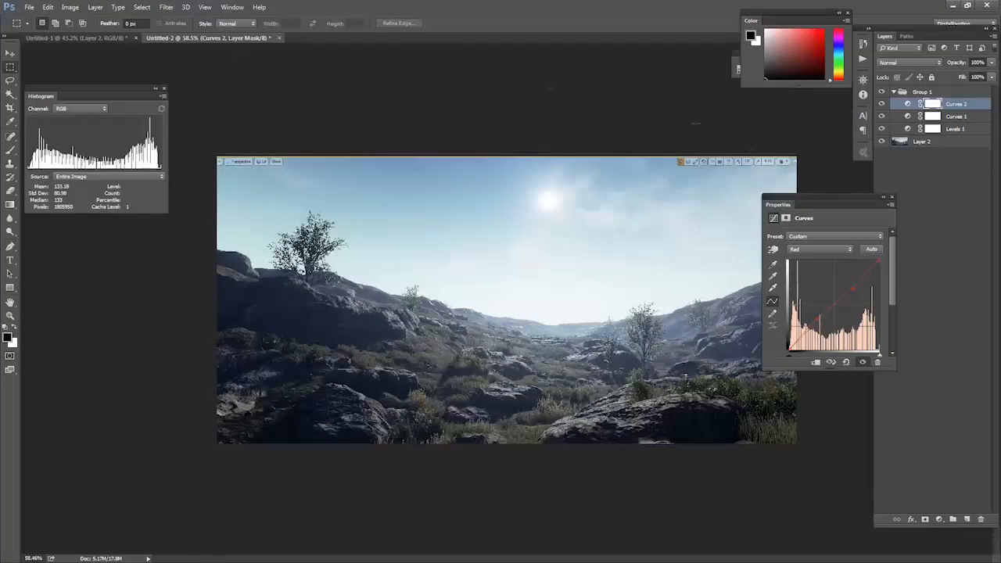
{"action": "left_click", "coordinate": [922, 92]}
{"action": "left_click", "coordinate": [29, 7]}
{"action": "left_click", "coordinate": [39, 29]}
{"action": "left_click", "coordinate": [45, 72]}
{"action": "left_click", "coordinate": [166, 252]}
{"action": "scroll", "coordinate": [172, 251], "scroll_direction": "down", "scroll_amount": 15}
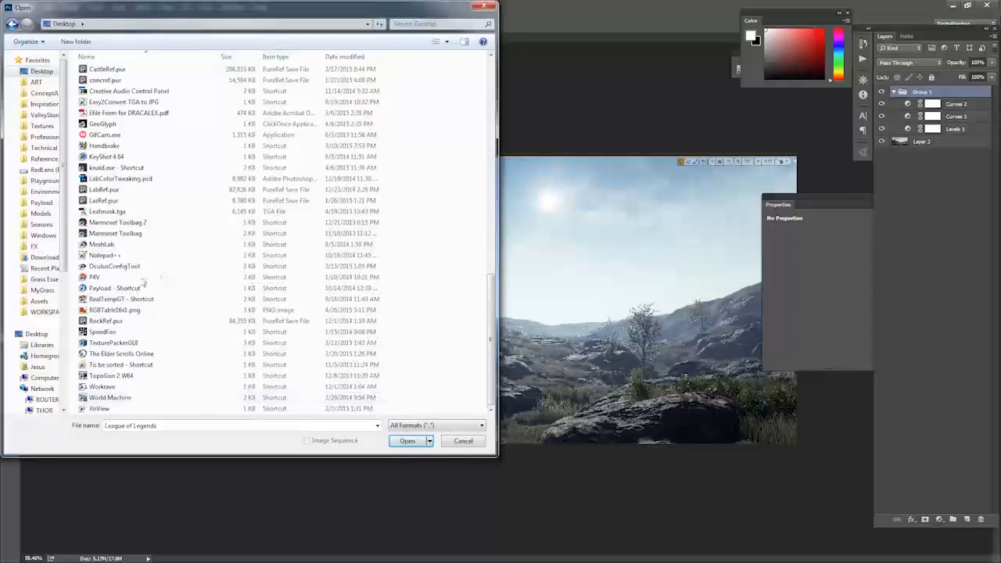
{"action": "scroll", "coordinate": [163, 266], "scroll_direction": "up", "scroll_amount": 10}
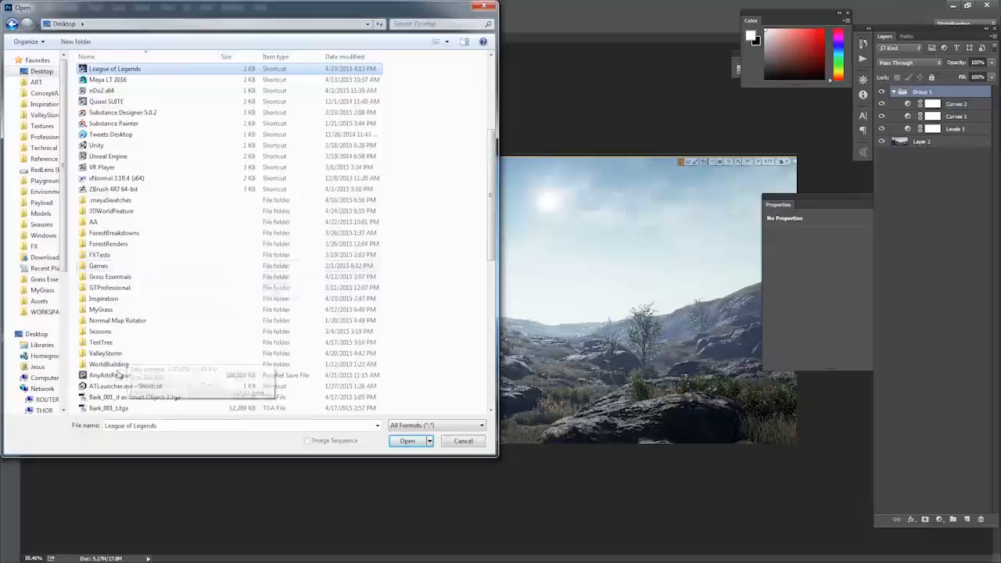
{"action": "scroll", "coordinate": [157, 269], "scroll_direction": "down", "scroll_amount": 12}
{"action": "left_click", "coordinate": [149, 277]}
{"action": "scroll", "coordinate": [153, 273], "scroll_direction": "up", "scroll_amount": 2}
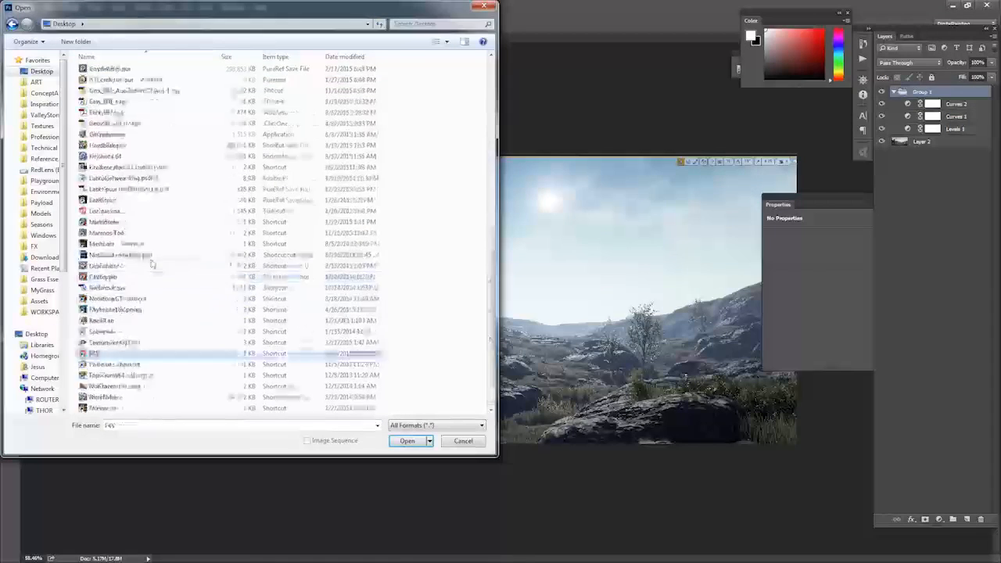
{"action": "scroll", "coordinate": [156, 269], "scroll_direction": "down", "scroll_amount": 2}
{"action": "scroll", "coordinate": [165, 227], "scroll_direction": "up", "scroll_amount": 9}
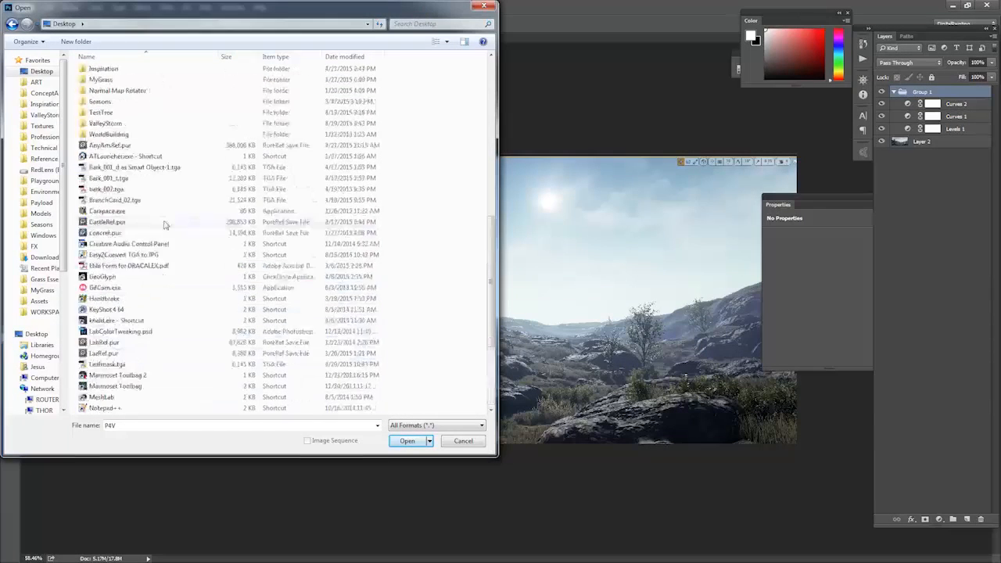
Switch to the browser and open the downloaded RGBTable16x1.png in Adobe Photoshop CC 2014, dismissing the unused file-open dialog.
{"action": "key", "text": "alt+Tab"}
{"action": "key", "text": "alt+Tab"}
{"action": "key", "text": "alt+Tab"}
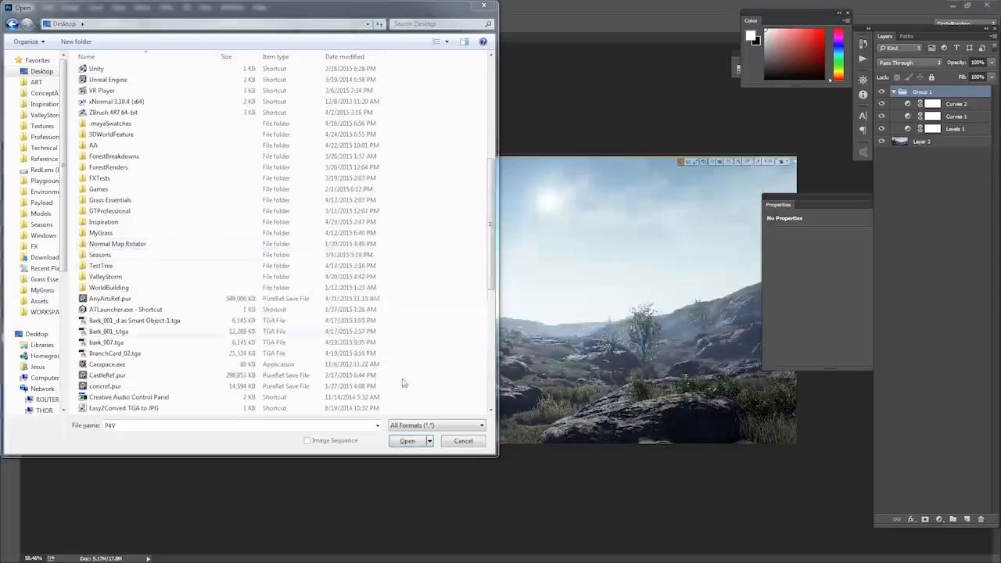
{"action": "key", "text": "alt+Tab"}
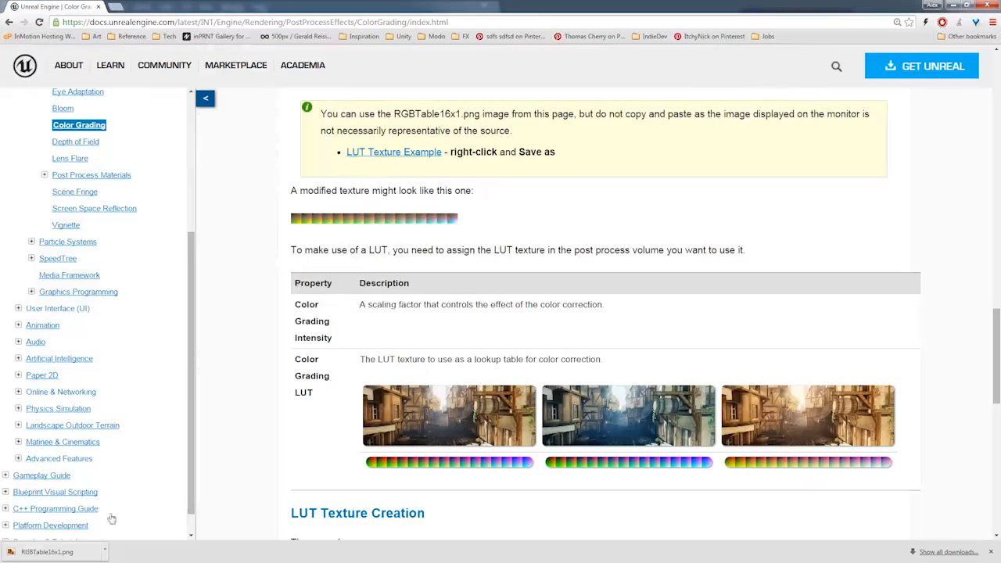
{"action": "left_click", "coordinate": [66, 554]}
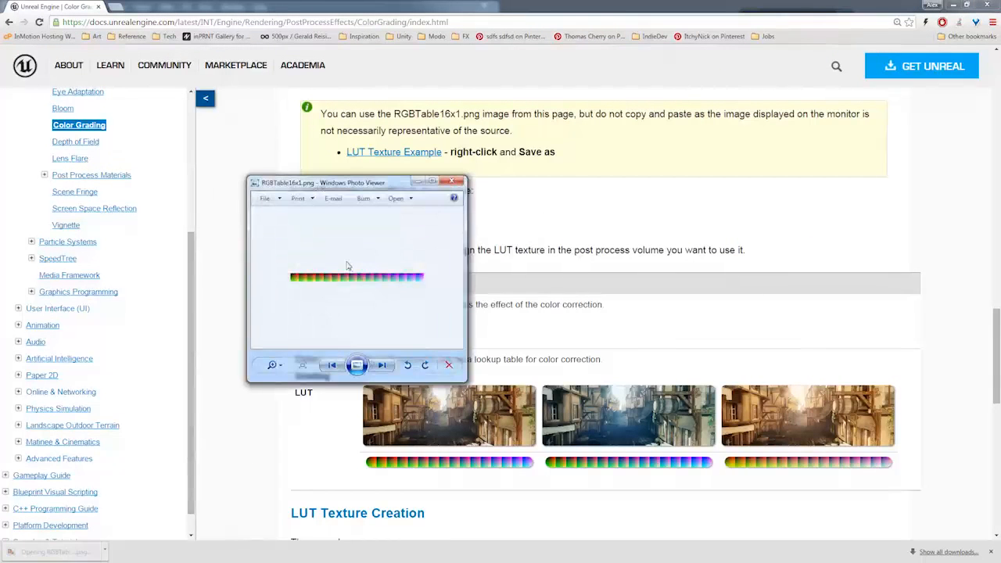
{"action": "right_click", "coordinate": [347, 264]}
{"action": "mouse_move", "coordinate": [376, 272]}
{"action": "left_click", "coordinate": [278, 303]}
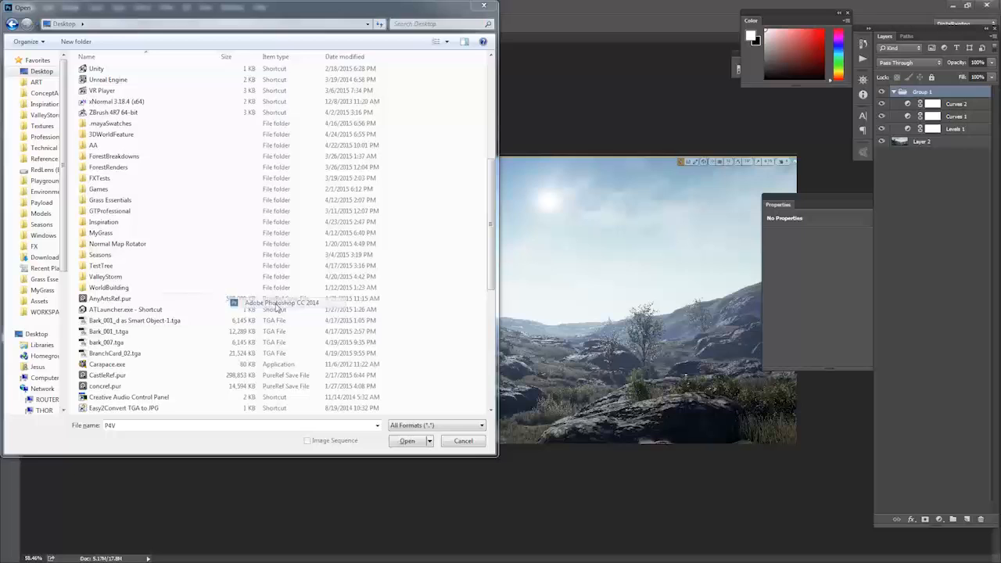
{"action": "left_click", "coordinate": [483, 7]}
{"action": "scroll", "coordinate": [518, 247], "scroll_direction": "up", "scroll_amount": 9, "text": "alt"}
Copy the whole RGB table image and paste it into Untitled-2 directly above Layer 2, beneath the adjustment group.
{"action": "key", "text": "ctrl+a"}
{"action": "left_click", "coordinate": [221, 37]}
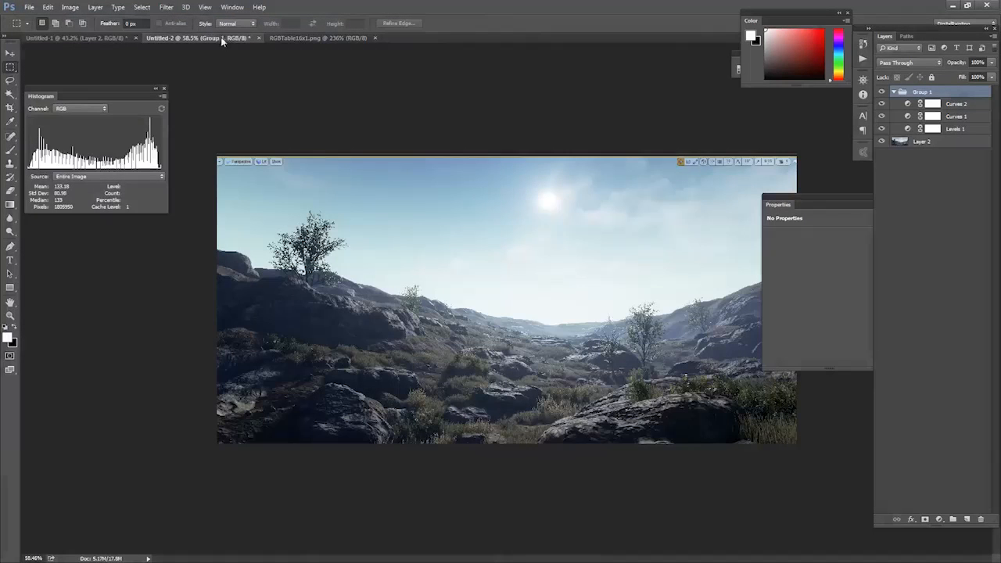
{"action": "left_click", "coordinate": [919, 144]}
{"action": "key", "text": "ctrl+v"}
{"action": "scroll", "coordinate": [675, 224], "scroll_direction": "up", "scroll_amount": 10, "text": "alt"}
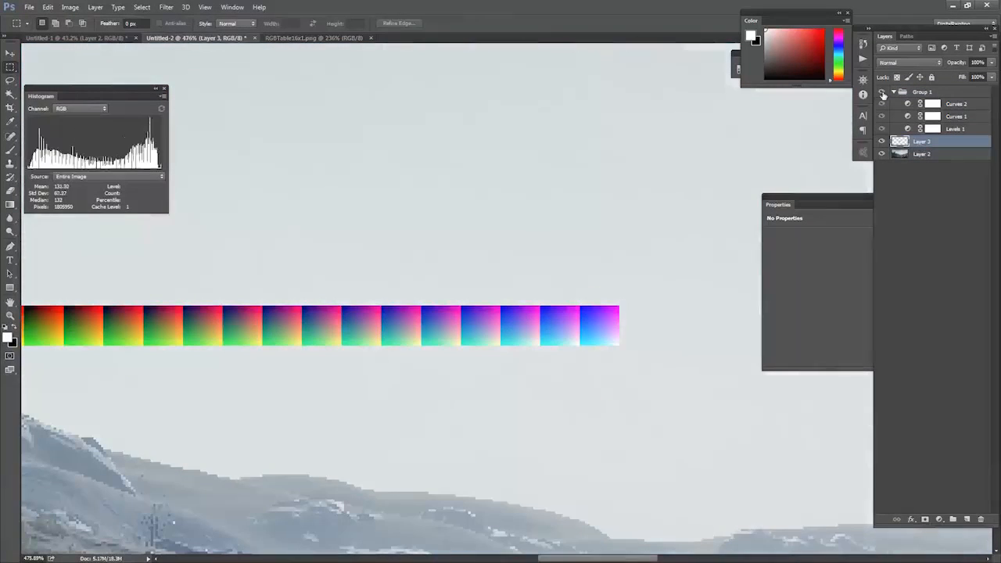
{"action": "scroll", "coordinate": [305, 375], "scroll_direction": "up", "scroll_amount": 2, "text": "alt"}
{"action": "scroll", "coordinate": [305, 375], "scroll_direction": "down", "scroll_amount": 4, "text": "alt"}
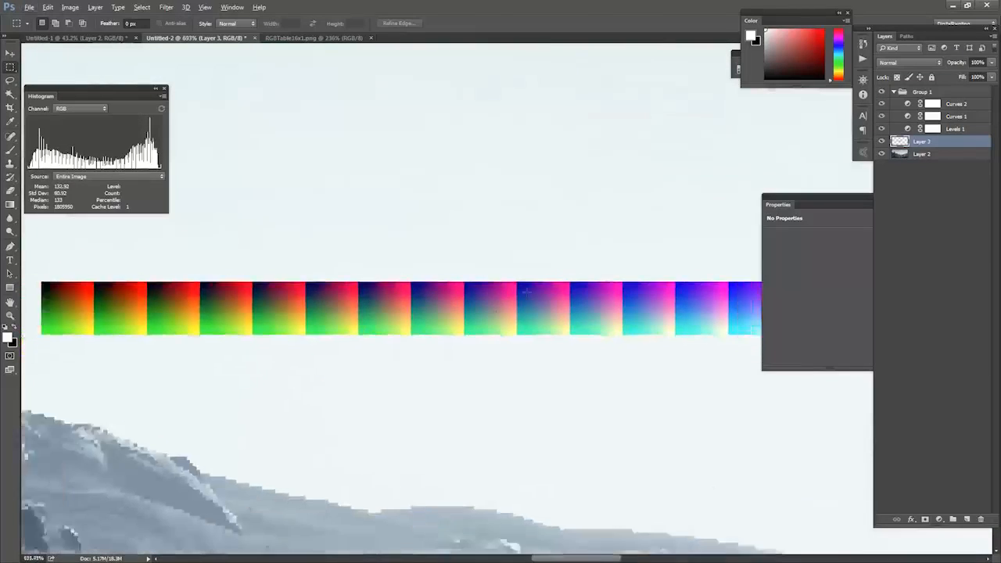
Select the pasted RGB table's pixels and crop the document to that selection.
{"action": "left_click", "coordinate": [900, 142], "text": "ctrl"}
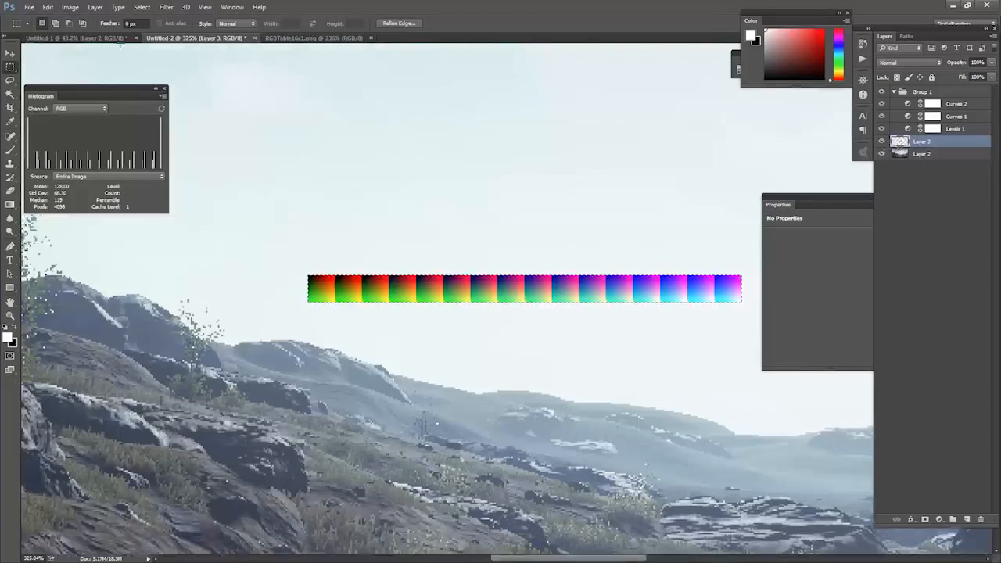
{"action": "left_click", "coordinate": [69, 7]}
{"action": "left_click", "coordinate": [87, 113]}
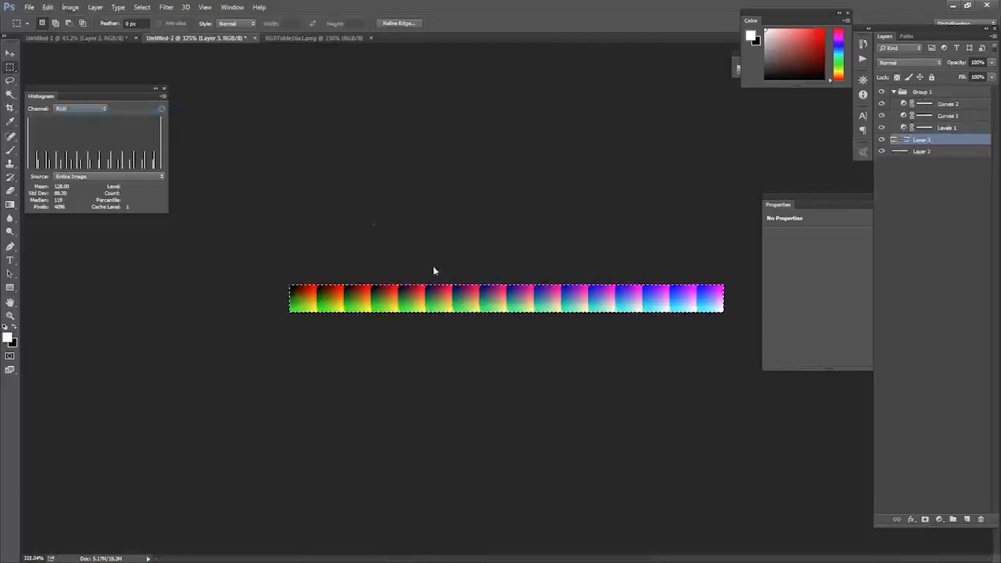
Save the graded color table as the Targa file LUT_01 in the 3DWorldFeature Assets Textures folder.
{"action": "key", "text": "ctrl+shift+s"}
{"action": "scroll", "coordinate": [110, 70], "scroll_direction": "up", "scroll_amount": 3}
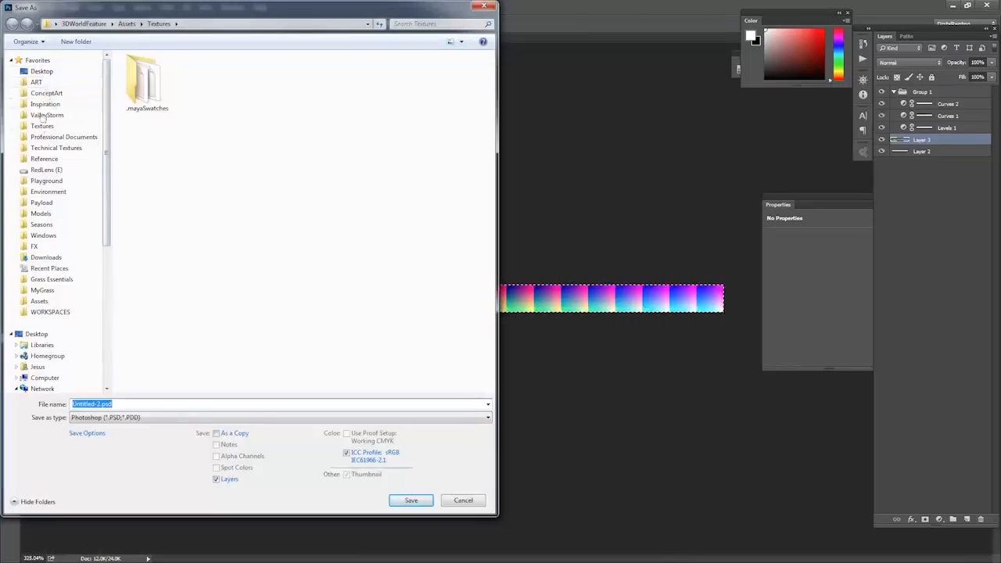
{"action": "left_click", "coordinate": [41, 302]}
{"action": "double_click", "coordinate": [145, 83]}
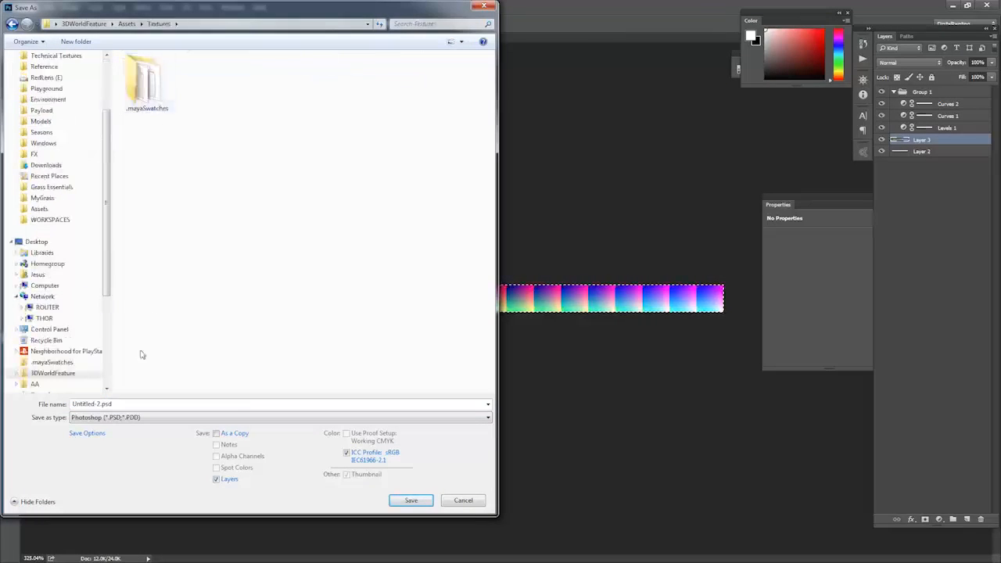
{"action": "type", "text": "LUT"}
{"action": "key", "text": "Tab"}
{"action": "key", "text": "t"}
{"action": "key", "text": "Return"}
{"action": "key", "text": "Return"}
Switch to Unreal Editor and show the MyContent Textures folder in the Content Browser.
{"action": "key", "text": "alt+Tab"}
{"action": "key", "text": "Tab"}
{"action": "key", "text": "Tab"}
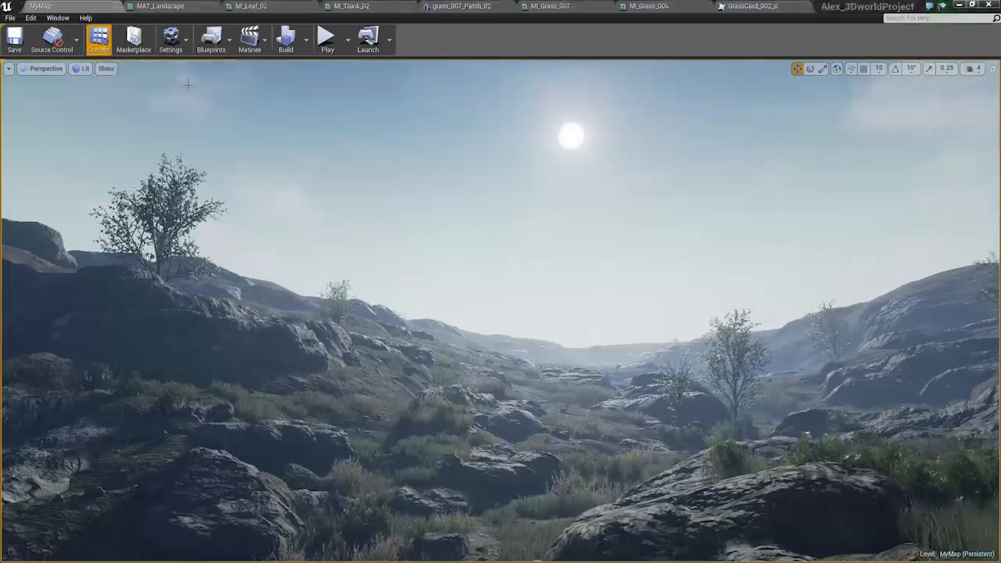
{"action": "key", "text": "alt+Tab"}
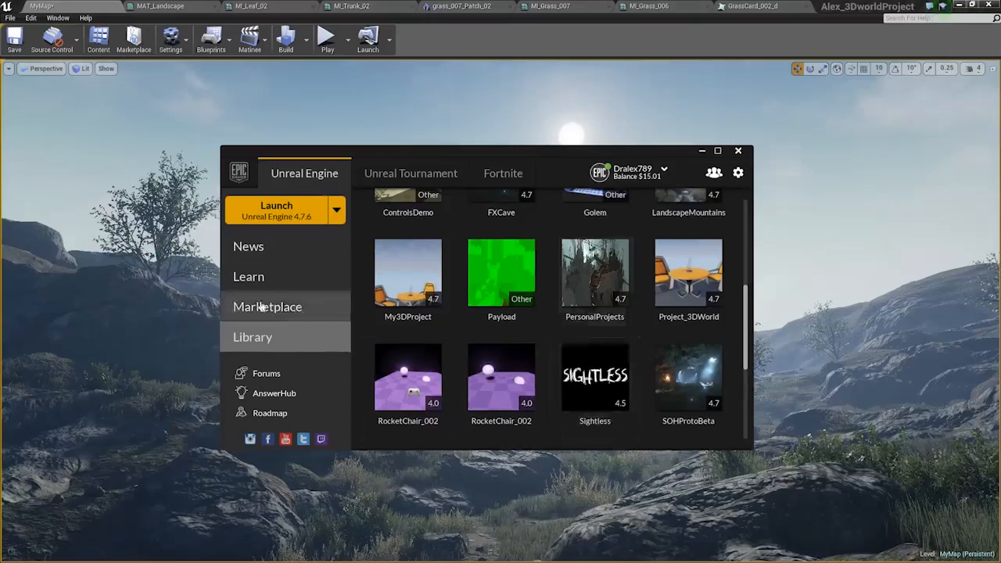
{"action": "key", "text": "alt+Tab"}
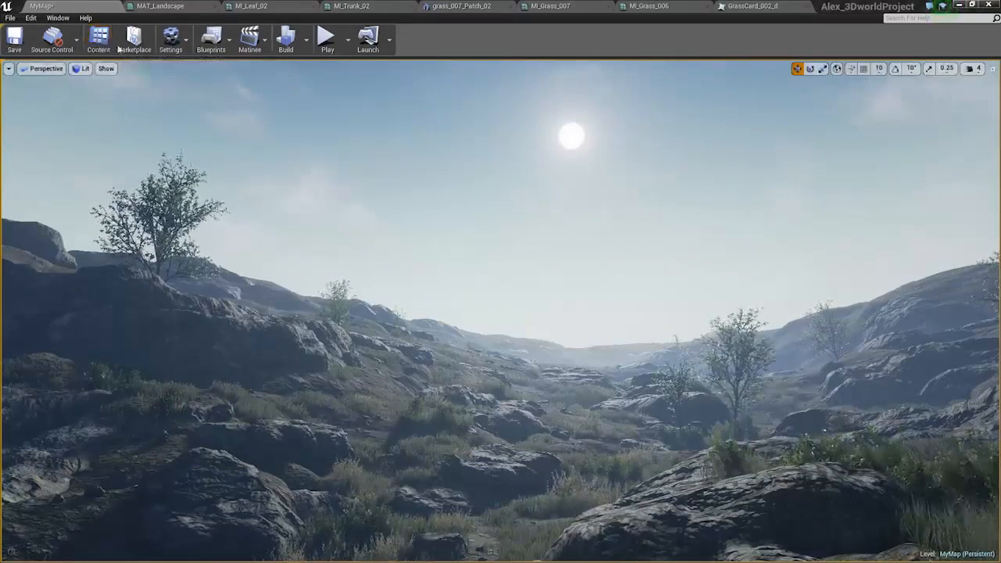
{"action": "key", "text": "ctrl+shift+f"}
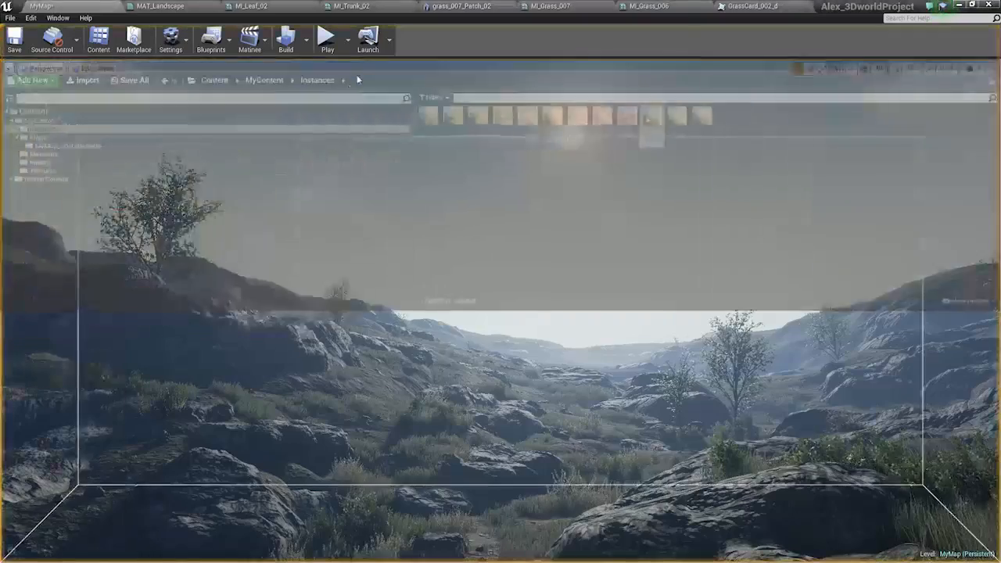
{"action": "left_click", "coordinate": [43, 169]}
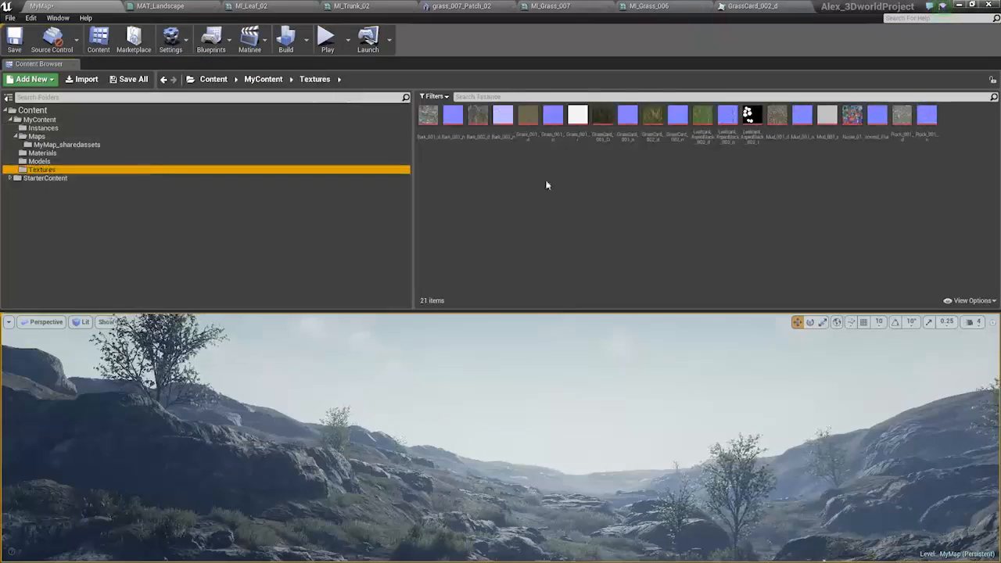
Import LUT_01.tga from the 3DWorldFeature Assets Textures folder into the project's Textures folder.
{"action": "right_click", "coordinate": [524, 178]}
{"action": "left_click", "coordinate": [559, 238]}
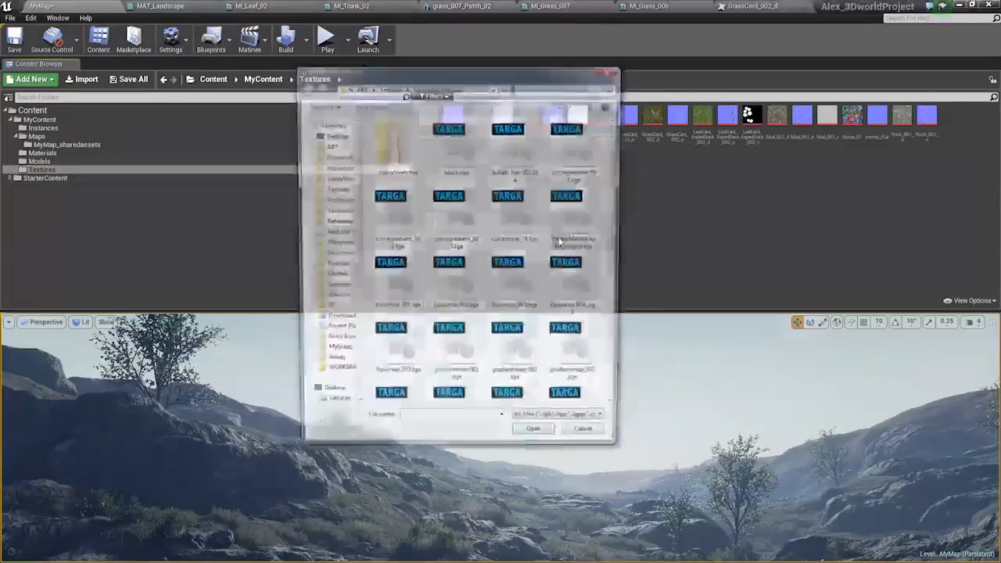
{"action": "left_click_drag", "start_coordinate": [616, 262], "coordinate": [596, 407]}
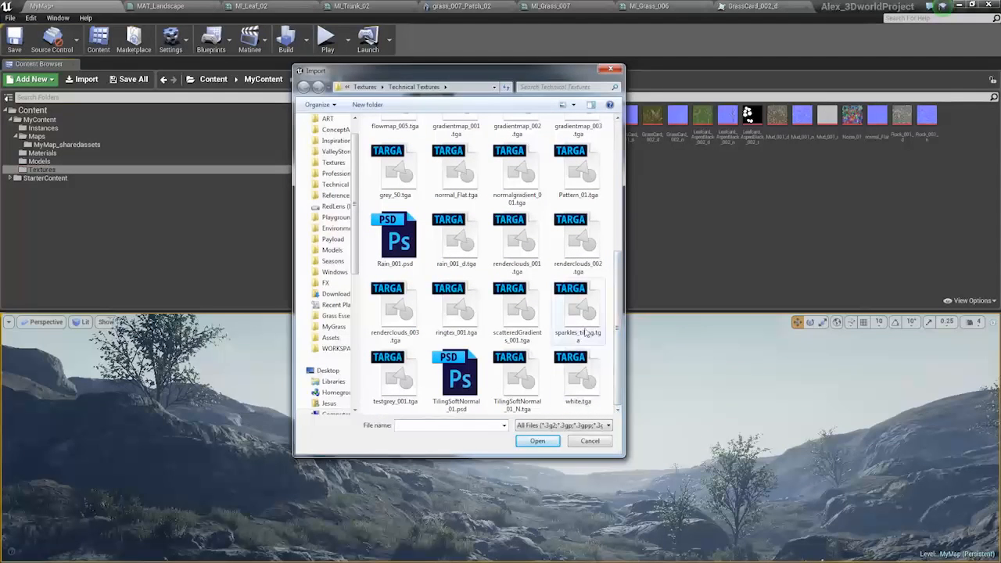
{"action": "left_click", "coordinate": [514, 309]}
{"action": "scroll", "coordinate": [507, 291], "scroll_direction": "up", "scroll_amount": 4}
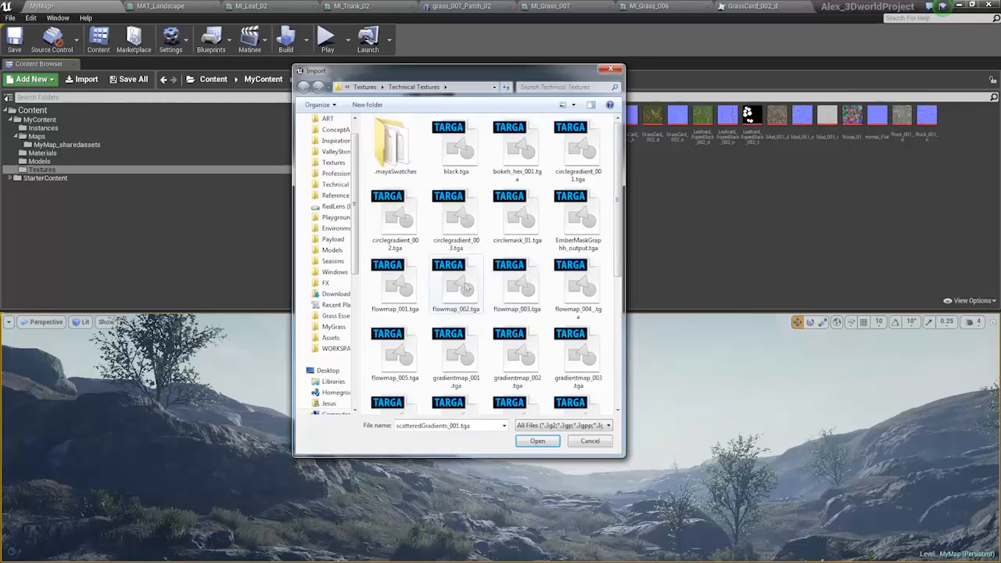
{"action": "scroll", "coordinate": [344, 235], "scroll_direction": "up", "scroll_amount": 1}
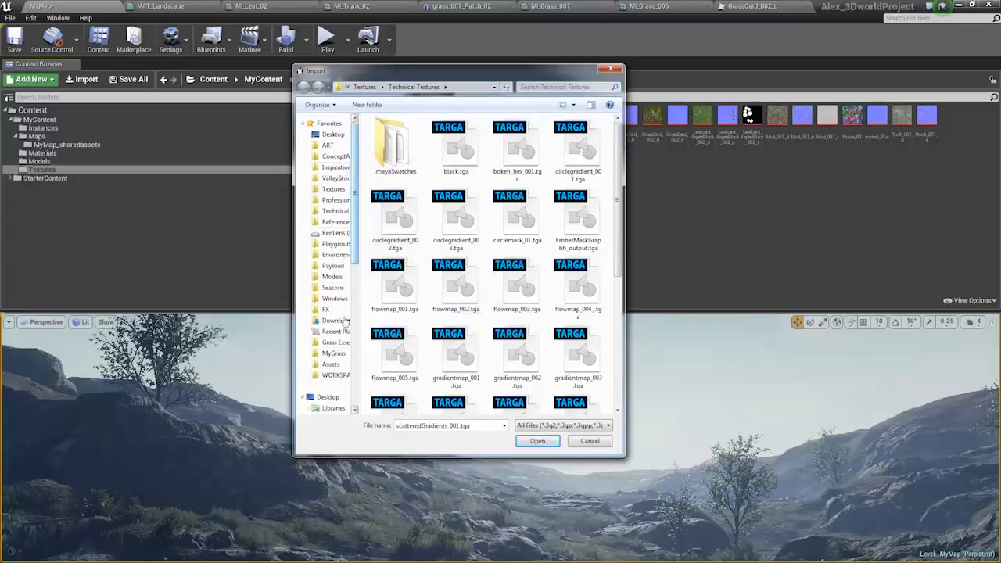
{"action": "left_click", "coordinate": [332, 365]}
{"action": "double_click", "coordinate": [392, 146]}
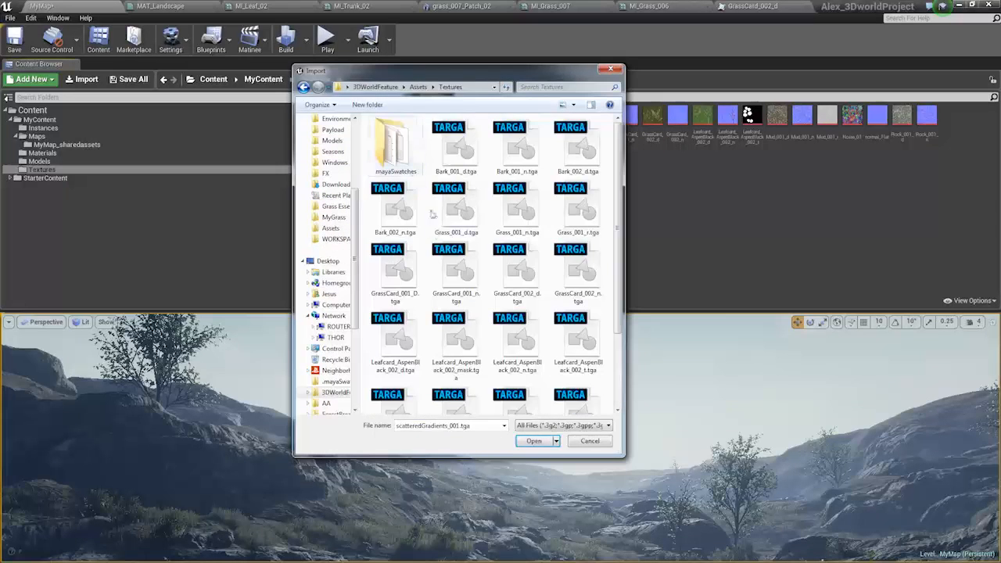
{"action": "left_click", "coordinate": [456, 210]}
{"action": "scroll", "coordinate": [501, 266], "scroll_direction": "down", "scroll_amount": 2}
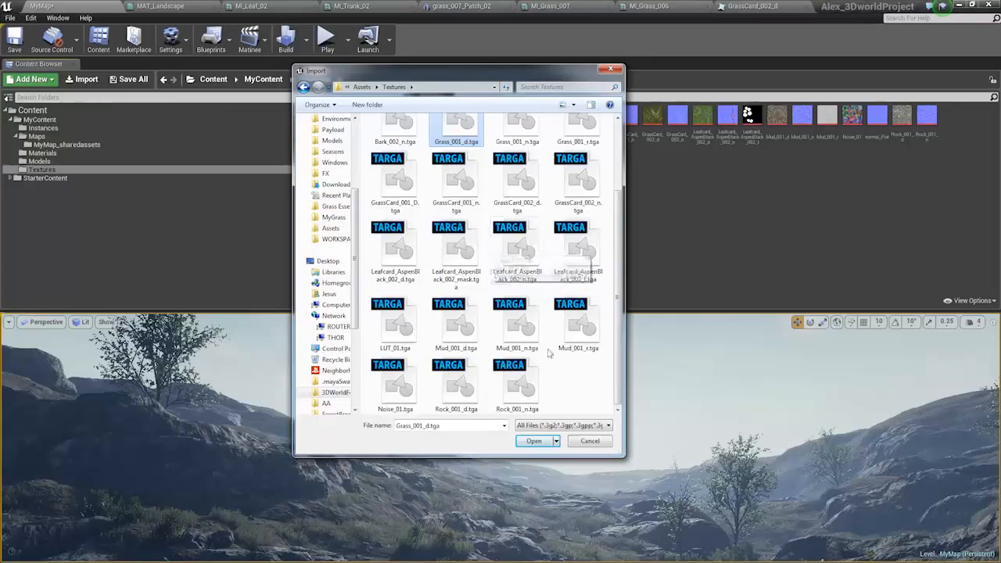
{"action": "left_click", "coordinate": [570, 325]}
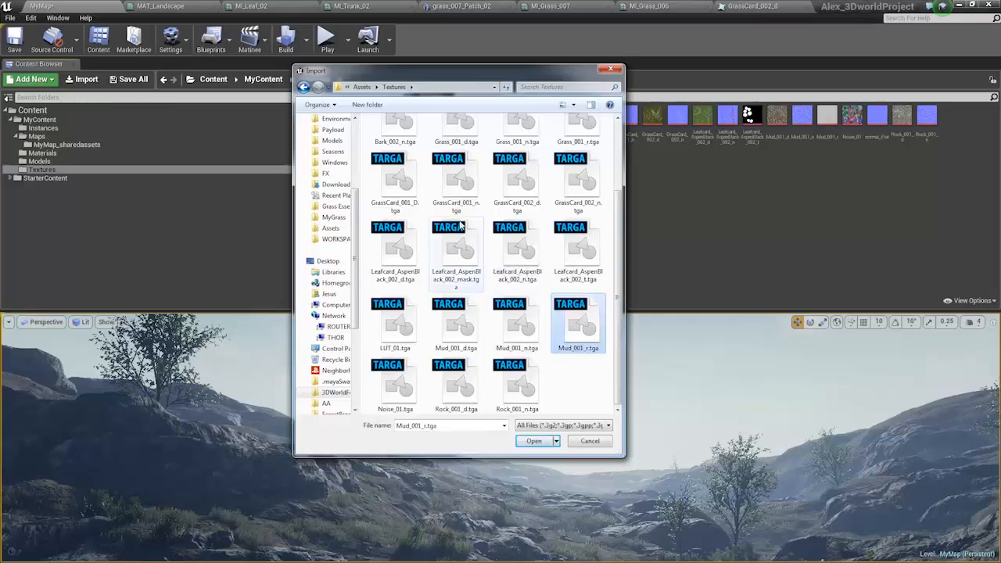
{"action": "double_click", "coordinate": [408, 328]}
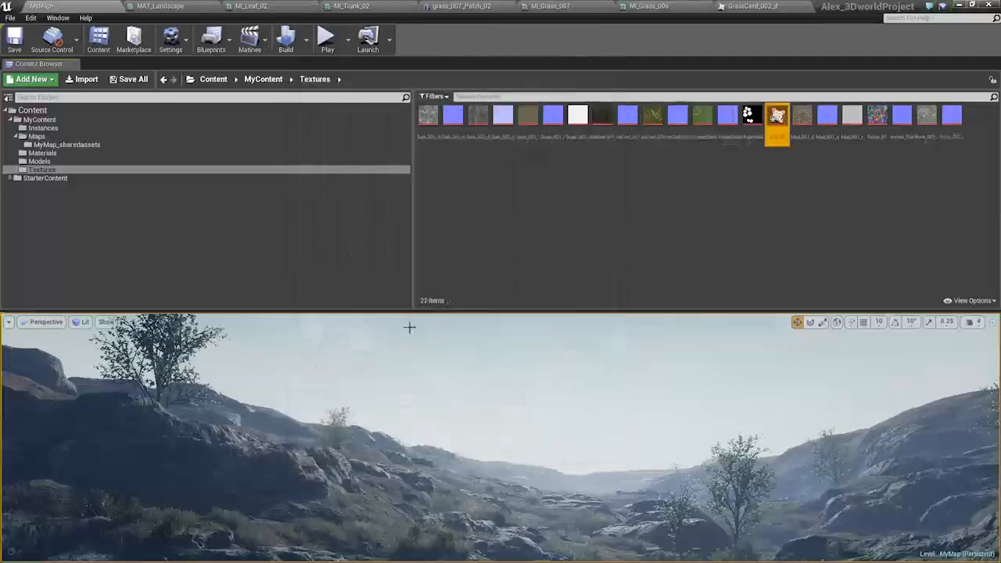
Open the LUT_01 texture and set its Texture Group to ColorLookupTable.
{"action": "double_click", "coordinate": [776, 115]}
{"action": "left_click", "coordinate": [813, 137]}
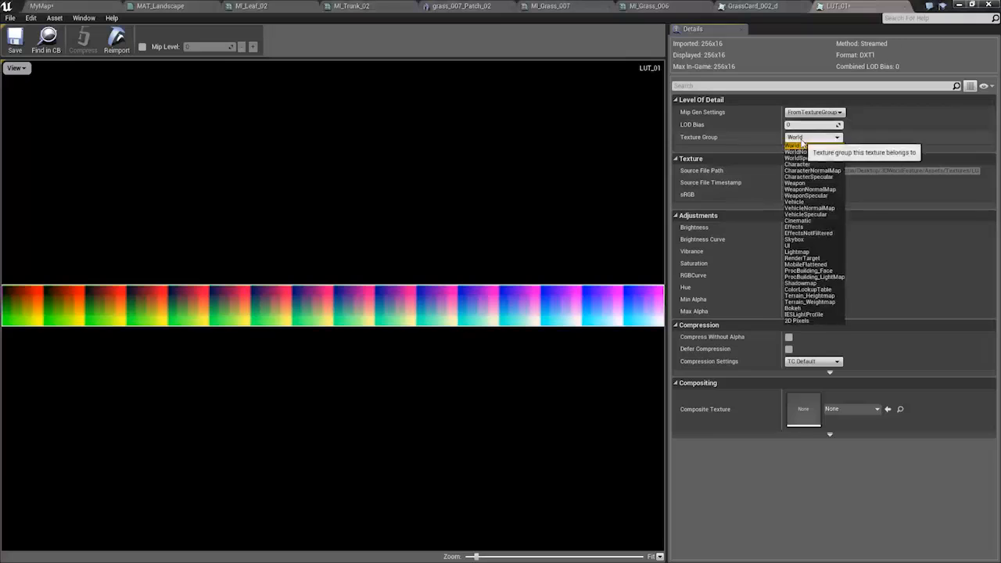
{"action": "left_click", "coordinate": [812, 289]}
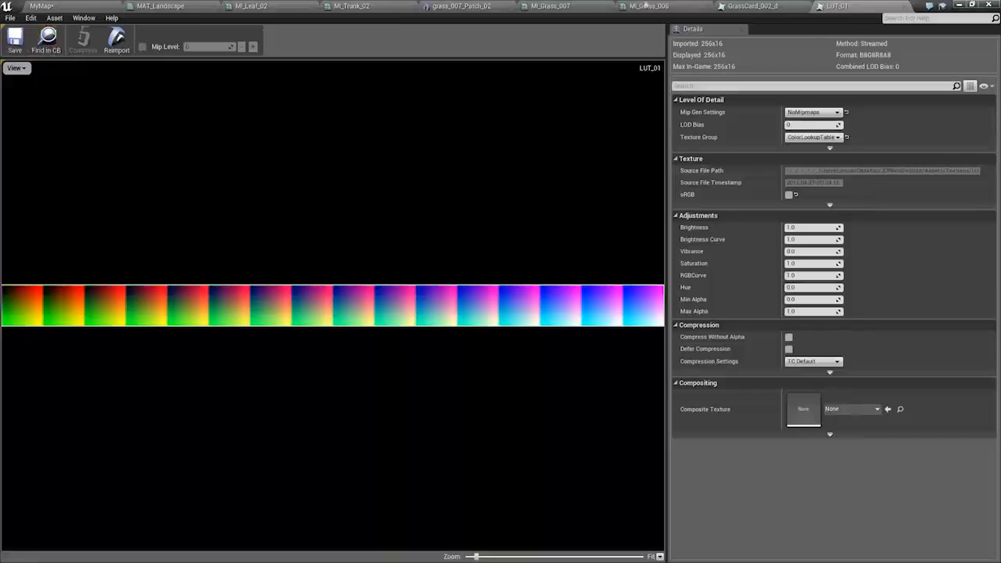
Return to the MyMap level and show the details of the PostProcessVolume.
{"action": "left_click", "coordinate": [732, 7]}
{"action": "left_click", "coordinate": [71, 4]}
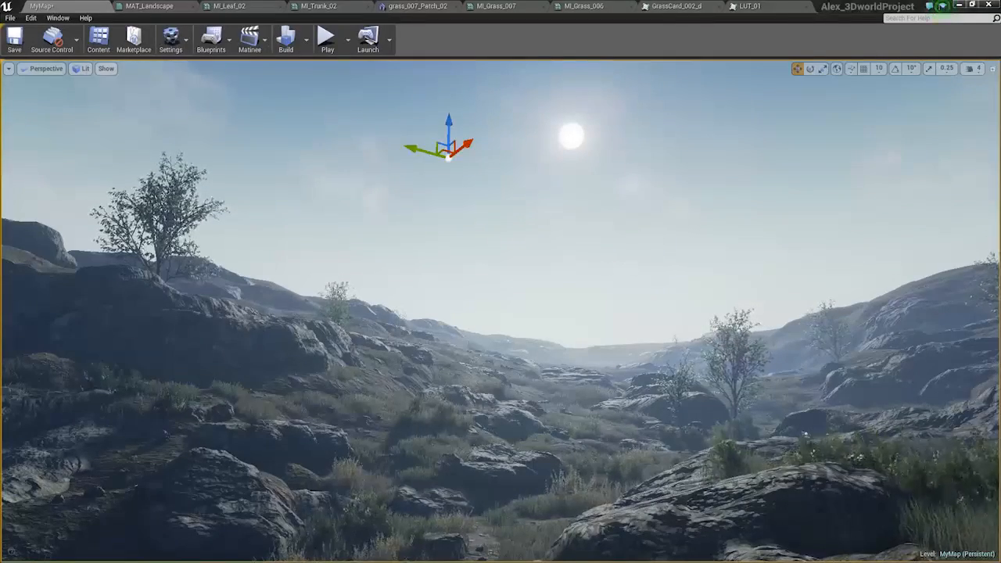
{"action": "right_click", "coordinate": [614, 266]}
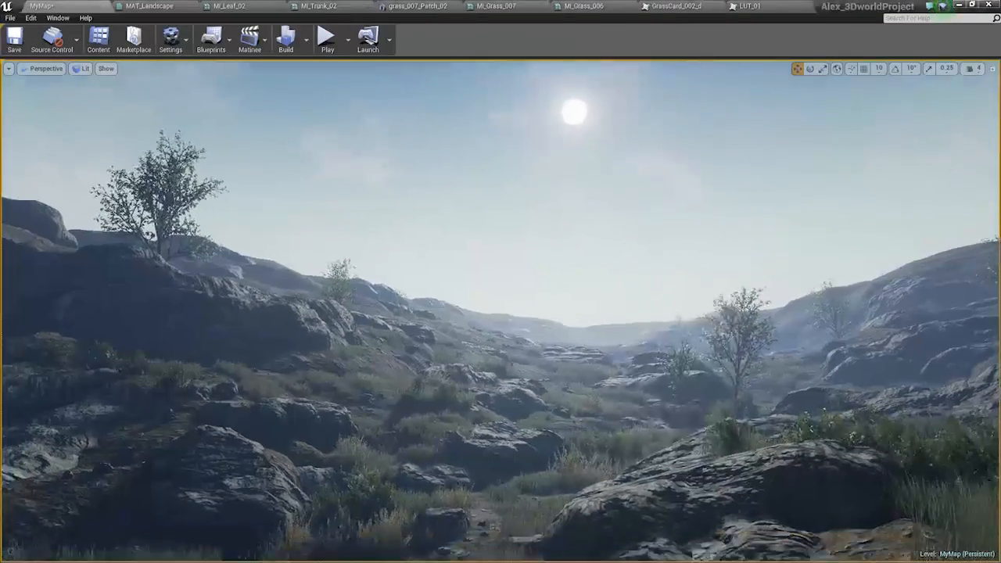
{"action": "key", "text": "F4"}
{"action": "key", "text": "g"}
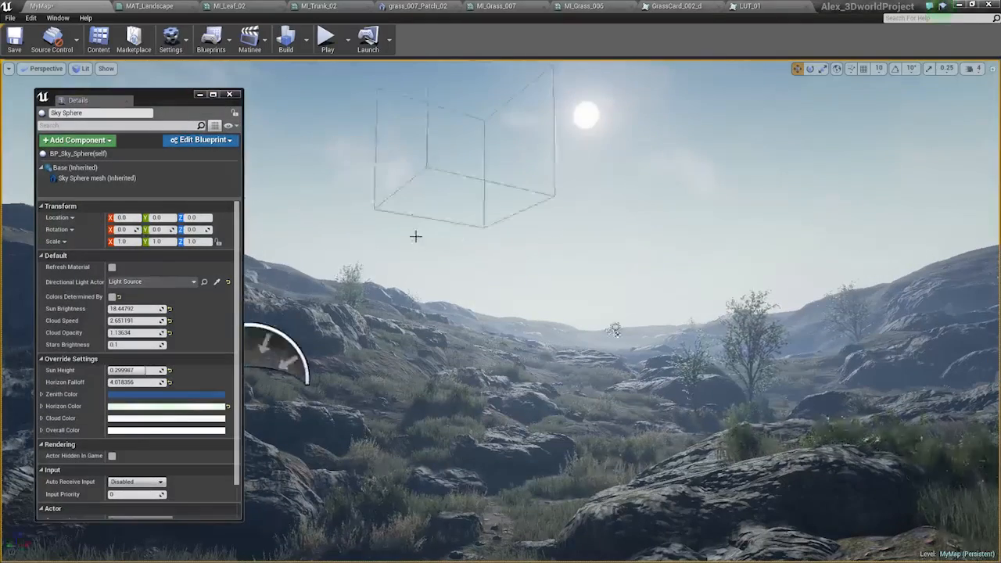
{"action": "left_click", "coordinate": [428, 171]}
Enable Color Grading on the PostProcessVolume and assign the LUT_01 texture from the MyContent Textures folder.
{"action": "left_click_drag", "start_coordinate": [117, 100], "coordinate": [806, 94]}
{"action": "key", "text": "ctrl+shift+f"}
{"action": "scroll", "coordinate": [351, 188], "scroll_direction": "down", "scroll_amount": 2}
{"action": "left_click", "coordinate": [355, 163]}
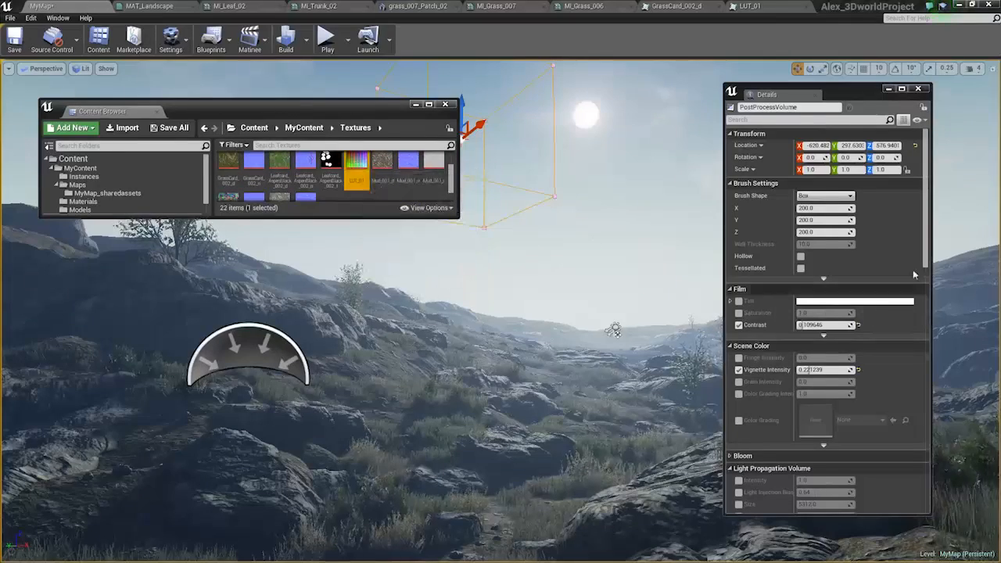
{"action": "scroll", "coordinate": [914, 275], "scroll_direction": "down", "scroll_amount": 1}
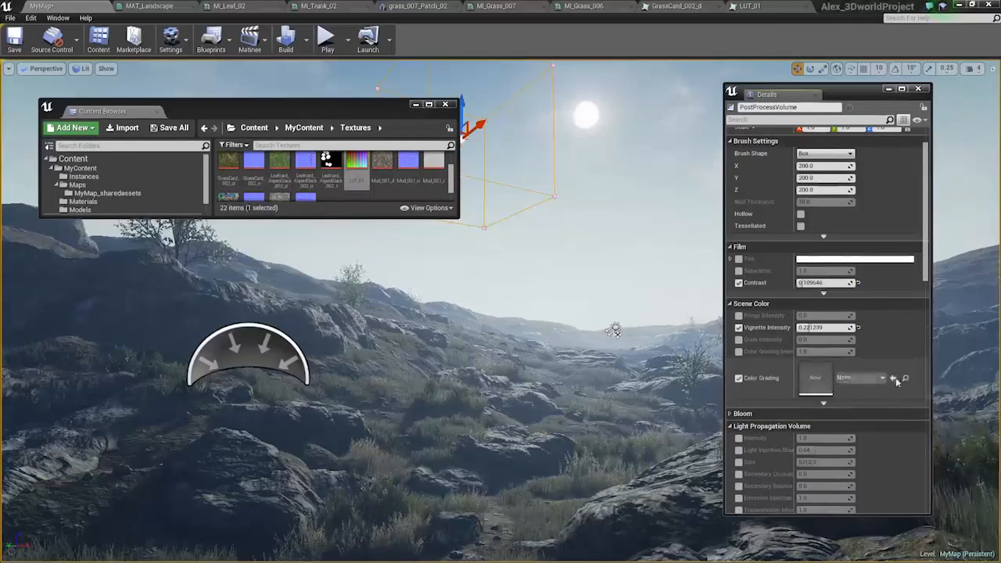
{"action": "left_click", "coordinate": [895, 379]}
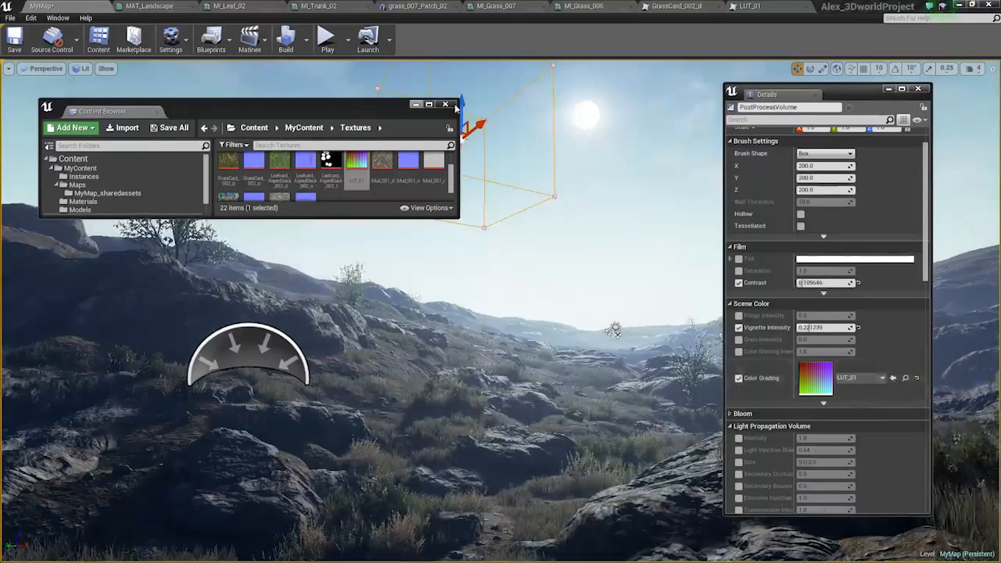
Close the floating Content Browser and set the PostProcessVolume's Color Grading Intensity to about 0.85.
{"action": "left_click", "coordinate": [445, 104]}
{"action": "left_click_drag", "start_coordinate": [790, 94], "coordinate": [873, 111]}
{"action": "right_click_drag", "start_coordinate": [657, 315], "coordinate": [682, 312]}
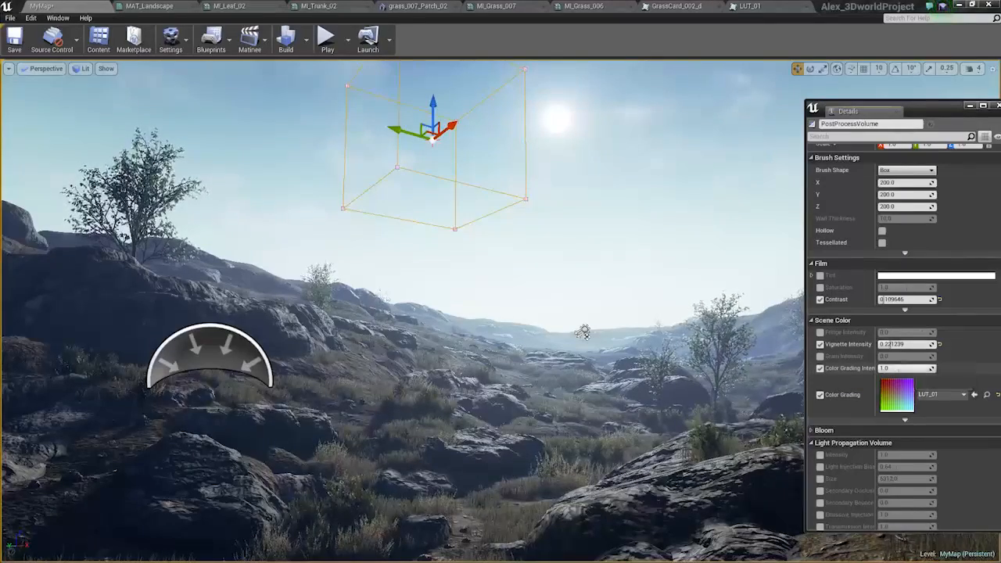
Check the settings of the directional Light Source and the SkyLight in the level.
{"action": "left_click", "coordinate": [583, 332]}
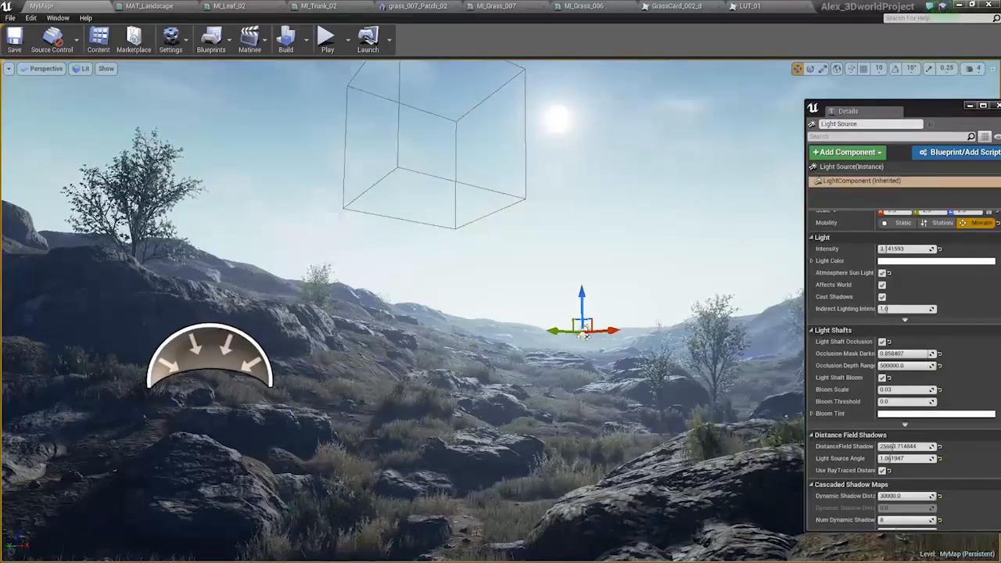
{"action": "key", "text": "Escape"}
{"action": "left_click", "coordinate": [637, 469]}
{"action": "left_click", "coordinate": [210, 354]}
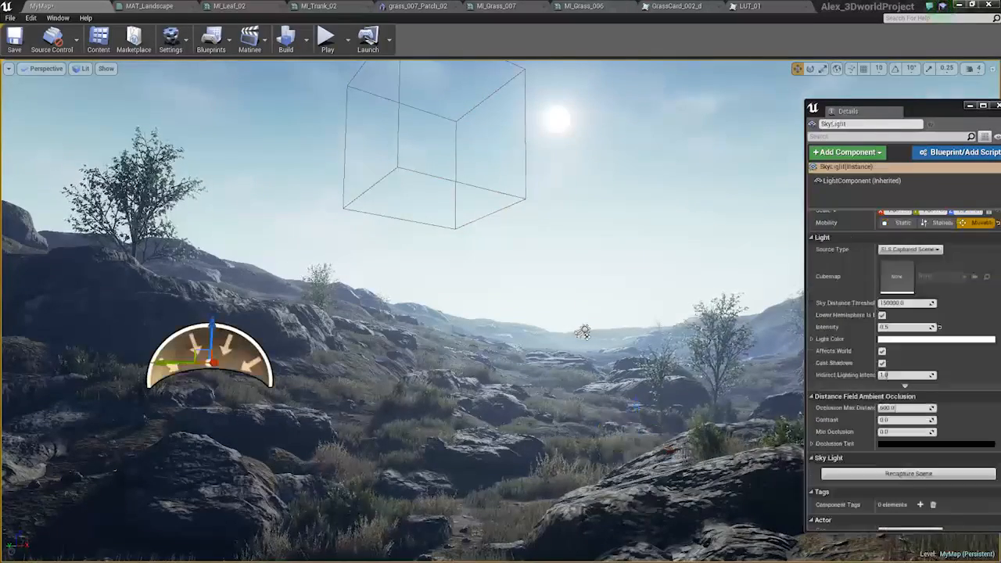
Change the ExponentialHeightFog's directional inscattering color to a dark muted violet, hex 35323FFF, and close its details.
{"action": "left_click", "coordinate": [615, 557]}
{"action": "right_click_drag", "start_coordinate": [626, 266], "coordinate": [631, 278]}
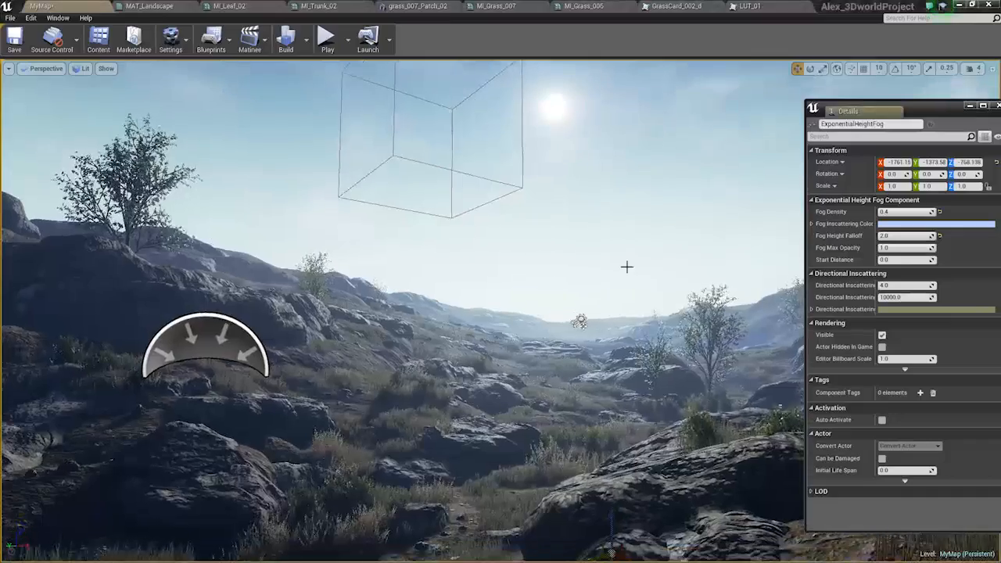
{"action": "left_click", "coordinate": [902, 311]}
{"action": "mouse_move", "coordinate": [808, 408]}
{"action": "left_mouse_down"}
{"action": "mouse_move", "coordinate": [790, 378]}
{"action": "mouse_move", "coordinate": [801, 390]}
{"action": "left_mouse_up"}
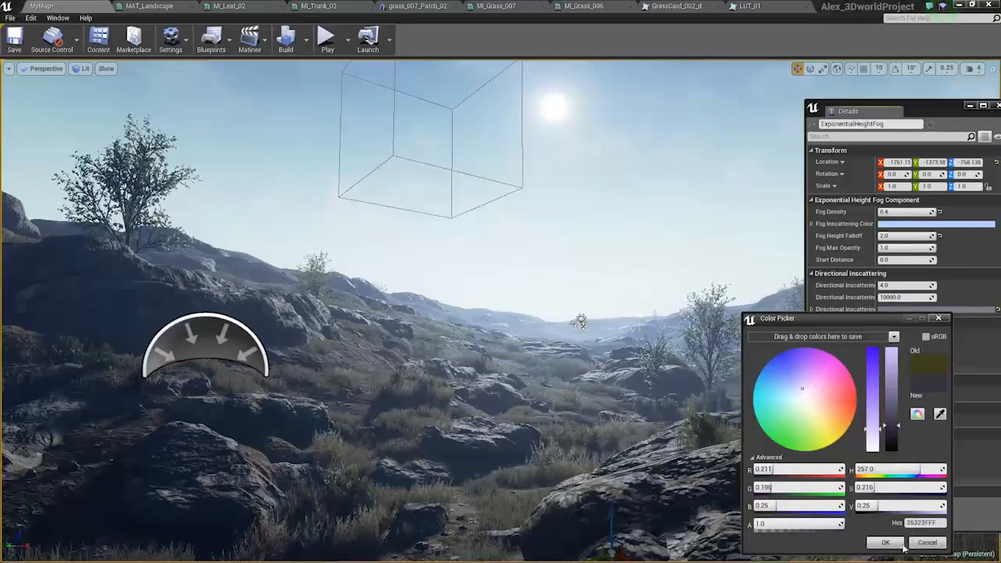
{"action": "left_click", "coordinate": [885, 543]}
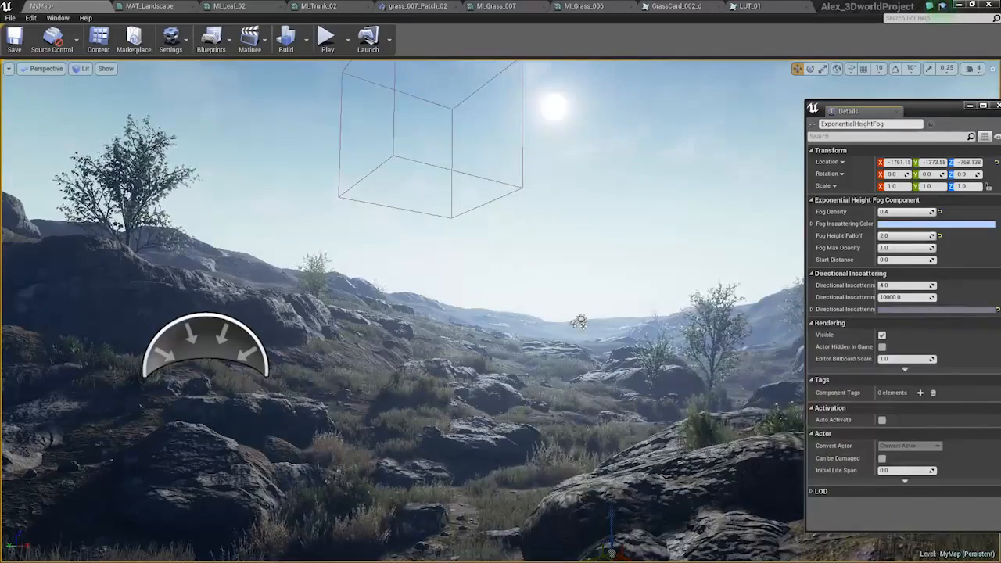
{"action": "right_click_drag", "start_coordinate": [625, 281], "coordinate": [646, 275]}
{"action": "left_click_drag", "start_coordinate": [942, 116], "coordinate": [790, 128]}
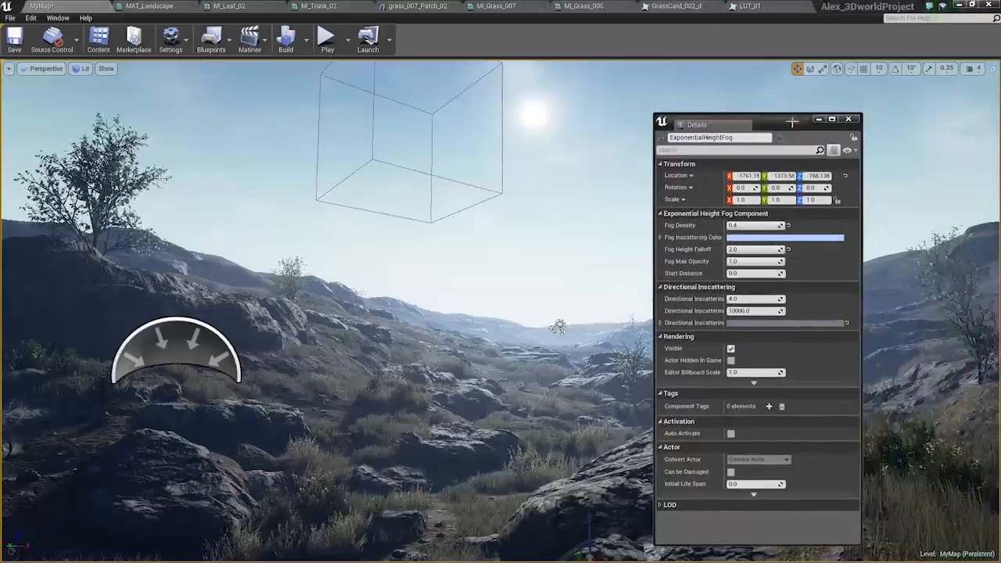
{"action": "left_click", "coordinate": [844, 117]}
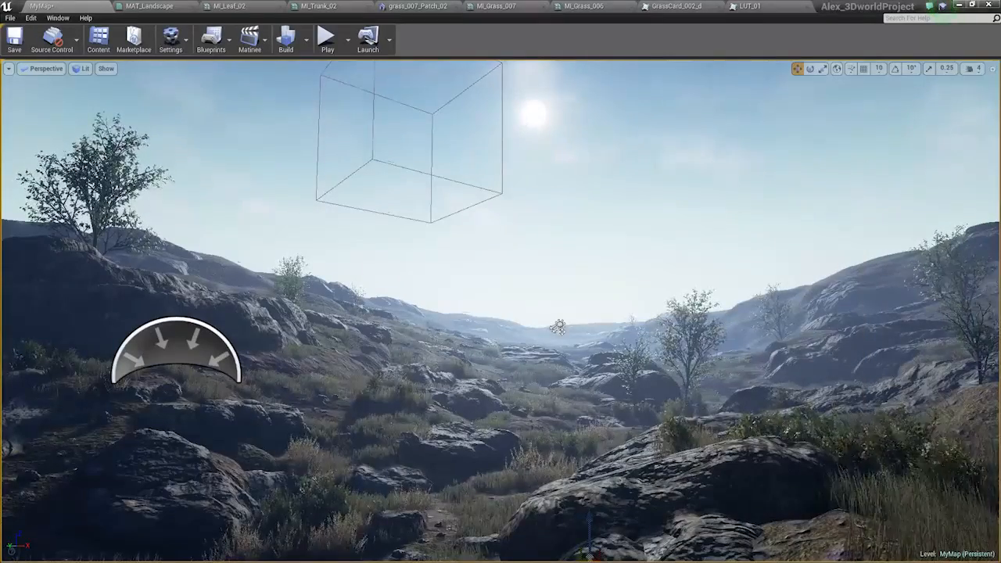
Fly across the valley and over the surrounding hills to examine the color-graded landscape from other viewpoints.
{"action": "right_click", "coordinate": [686, 306]}
{"action": "left_click", "coordinate": [730, 314]}
{"action": "right_click_drag", "start_coordinate": [627, 307], "coordinate": [637, 278]}
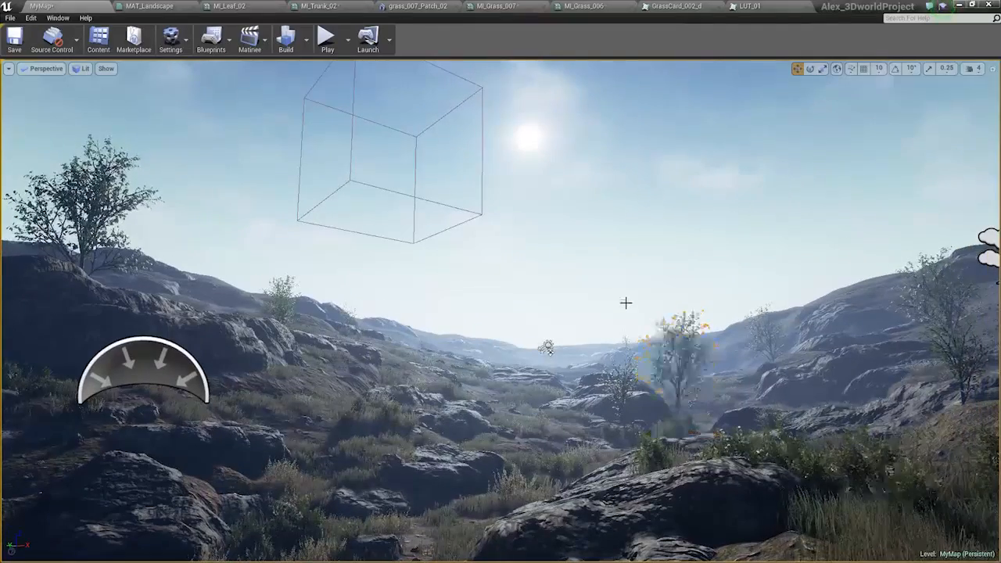
{"action": "right_click_drag", "start_coordinate": [618, 295], "coordinate": [469, 246]}
{"action": "key", "text": "g"}
{"action": "key", "text": "w"}
{"action": "right_click_drag", "start_coordinate": [574, 254], "coordinate": [514, 310]}
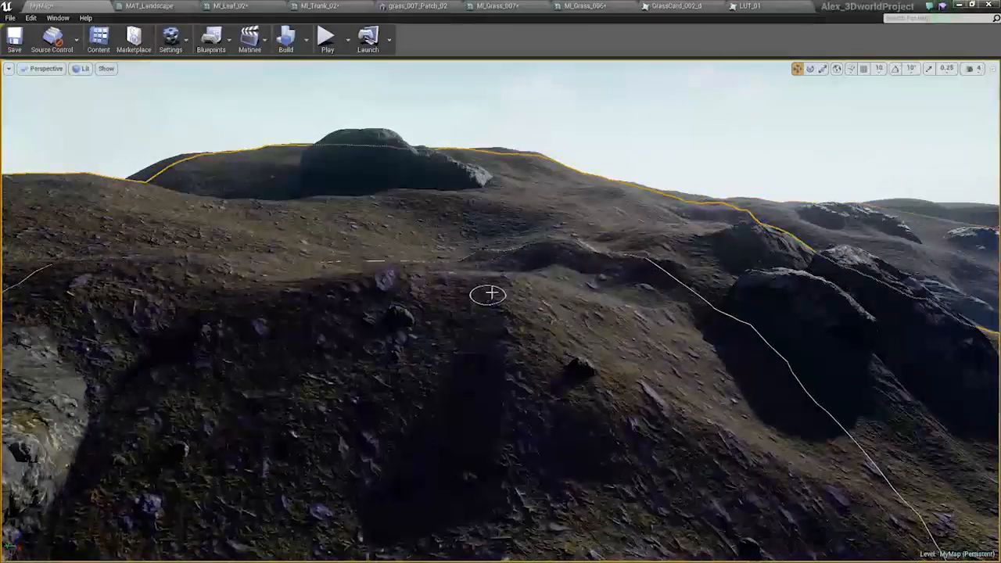
{"action": "left_click_drag", "start_coordinate": [490, 293], "coordinate": [519, 303], "text": "shift"}
{"action": "mouse_move", "coordinate": [519, 303]}
{"action": "right_mouse_down"}
{"action": "mouse_move", "coordinate": [523, 266]}
{"action": "mouse_move", "coordinate": [548, 270]}
{"action": "mouse_move", "coordinate": [535, 309]}
{"action": "right_mouse_up"}
{"action": "key", "text": "w"}
{"action": "left_click_drag", "start_coordinate": [535, 309], "coordinate": [486, 244], "text": "shift"}
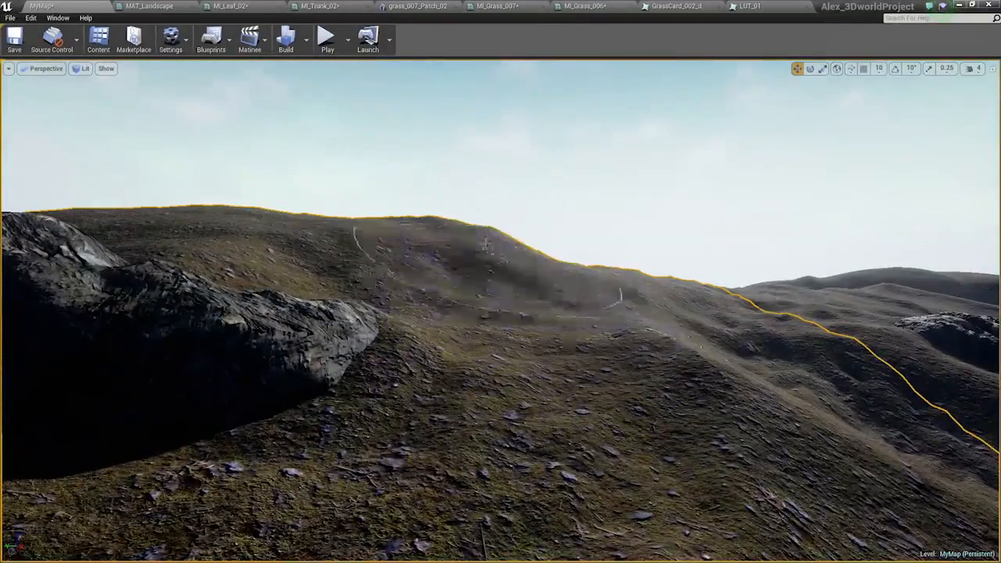
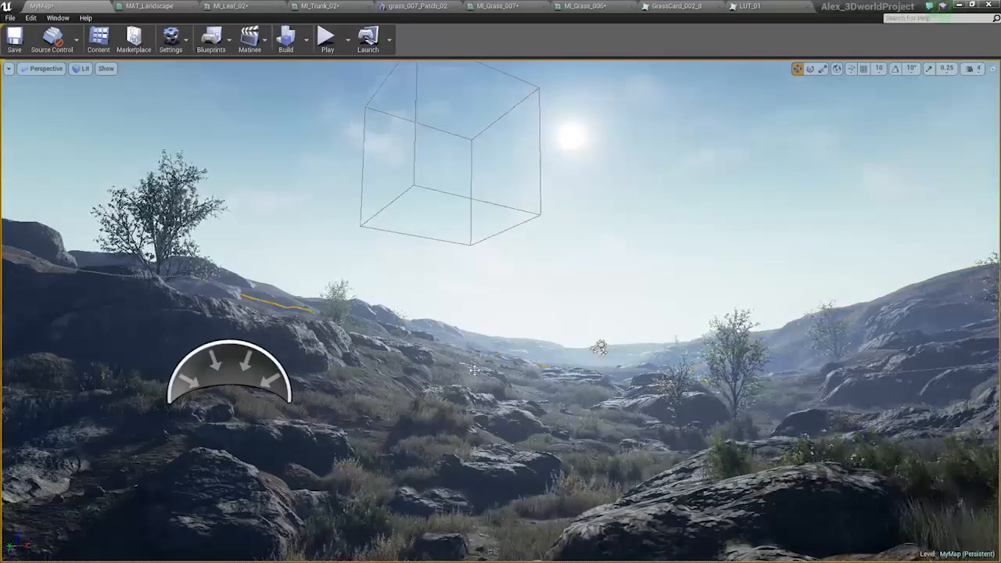
Fly down to ground level along the valley to examine the graded rocks, grass and trees up close.
{"action": "right_click_drag", "start_coordinate": [477, 368], "coordinate": [387, 432]}
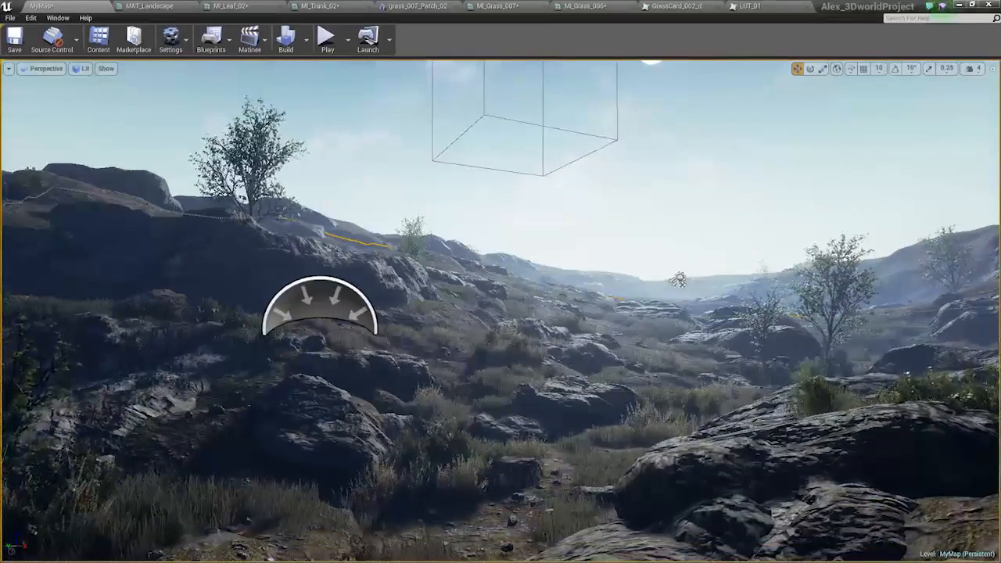
{"action": "right_click_drag", "start_coordinate": [504, 354], "coordinate": [478, 433]}
{"action": "key", "text": "w"}
{"action": "mouse_move", "coordinate": [503, 354]}
{"action": "right_mouse_down"}
{"action": "mouse_move", "coordinate": [457, 313]}
{"action": "mouse_move", "coordinate": [439, 415]}
{"action": "mouse_move", "coordinate": [497, 427]}
{"action": "mouse_move", "coordinate": [495, 465]}
{"action": "mouse_move", "coordinate": [504, 313]}
{"action": "mouse_move", "coordinate": [475, 407]}
{"action": "mouse_move", "coordinate": [407, 469]}
{"action": "mouse_move", "coordinate": [462, 406]}
{"action": "mouse_move", "coordinate": [497, 395]}
{"action": "mouse_move", "coordinate": [477, 450]}
{"action": "mouse_move", "coordinate": [475, 418]}
{"action": "mouse_move", "coordinate": [513, 386]}
{"action": "mouse_move", "coordinate": [500, 373]}
{"action": "right_mouse_up"}
{"action": "key", "text": "s"}
{"action": "key", "text": "w"}
{"action": "key", "text": "s"}
{"action": "key", "text": "w"}
{"action": "key", "text": "s"}
{"action": "key", "text": "w"}
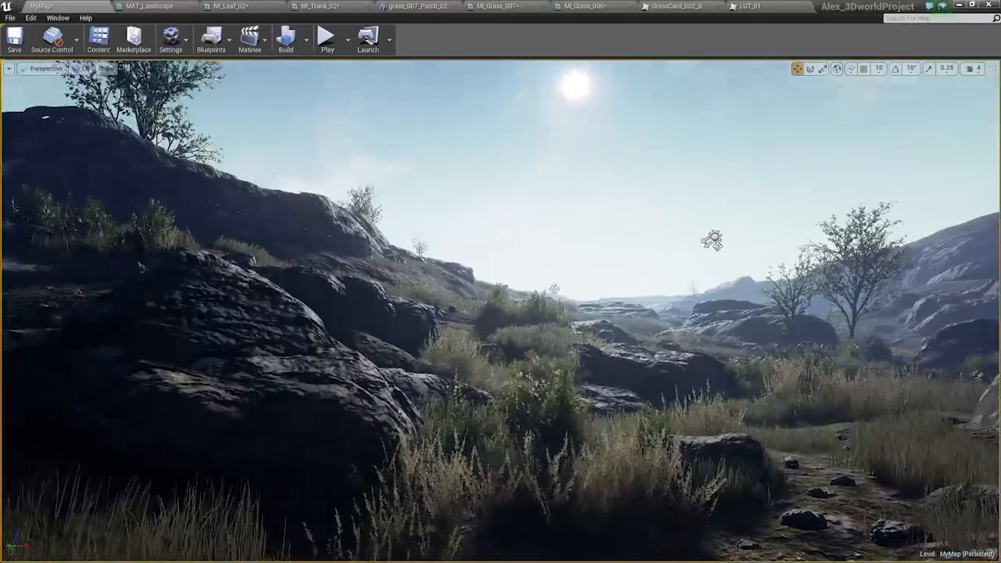
Review the directional Light Source's light shaft and shadow settings, and close its details.
{"action": "double_click", "coordinate": [713, 240]}
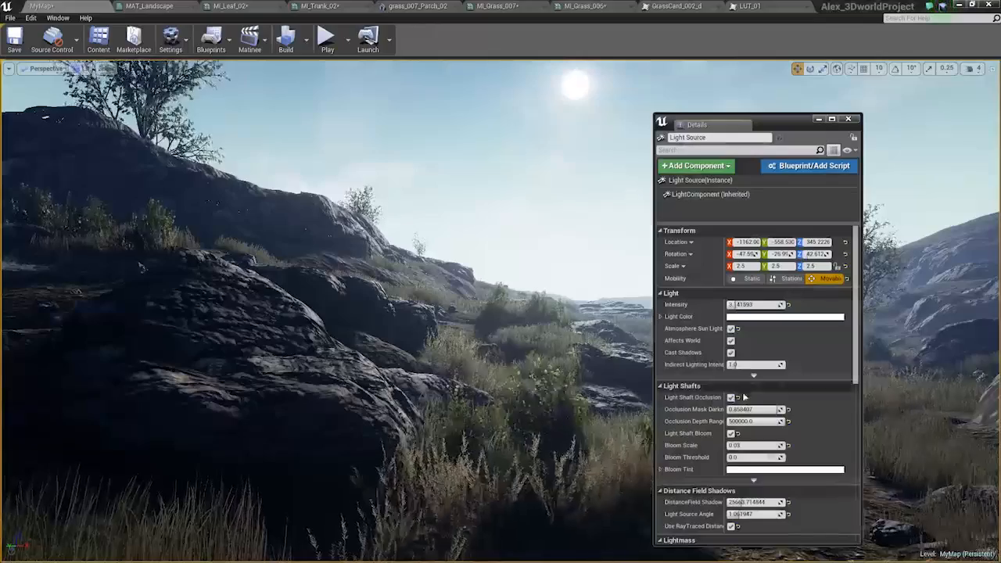
{"action": "scroll", "coordinate": [773, 352], "scroll_direction": "down", "scroll_amount": 3}
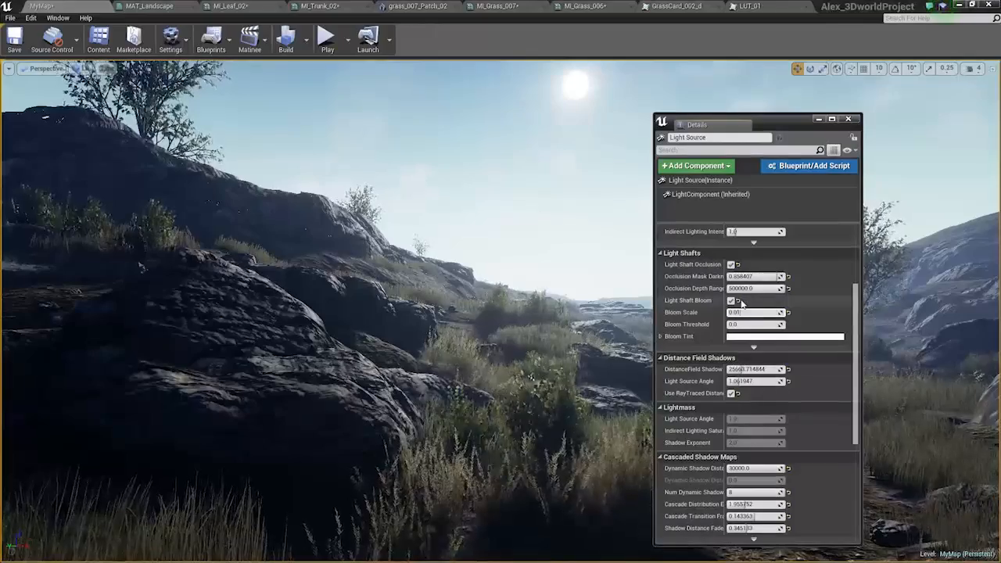
{"action": "left_click", "coordinate": [849, 120]}
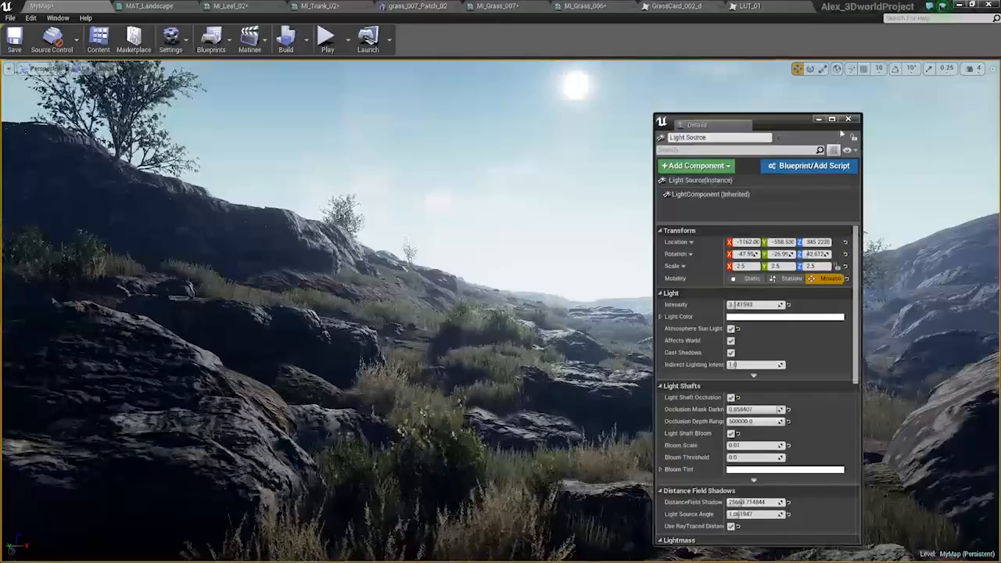
{"action": "left_click", "coordinate": [849, 119]}
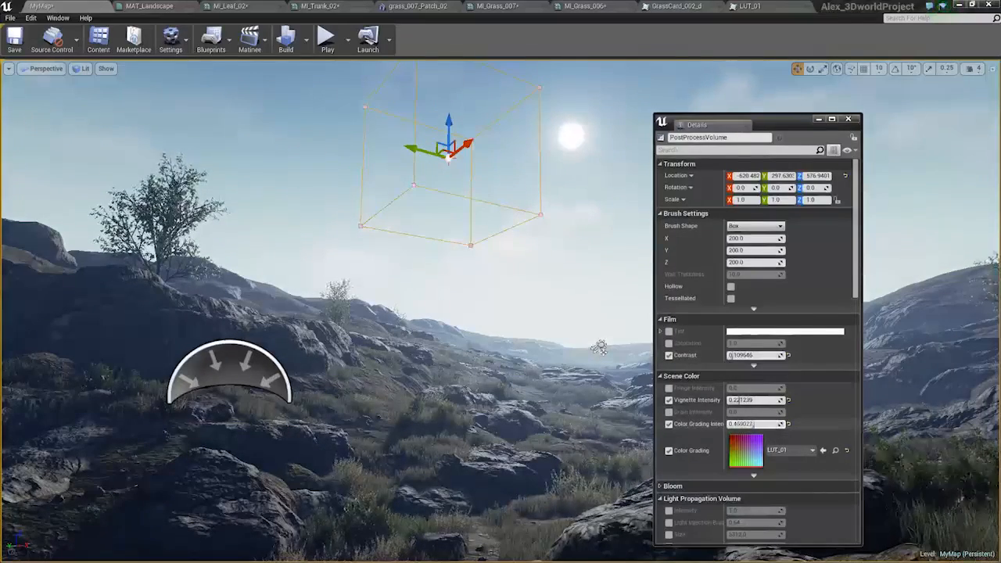
Set the PostProcessVolume's film Contrast to 0.04 and its Color Grading Intensity to 1.0.
{"action": "type", "text": "0.04"}
{"action": "key", "text": "Return"}
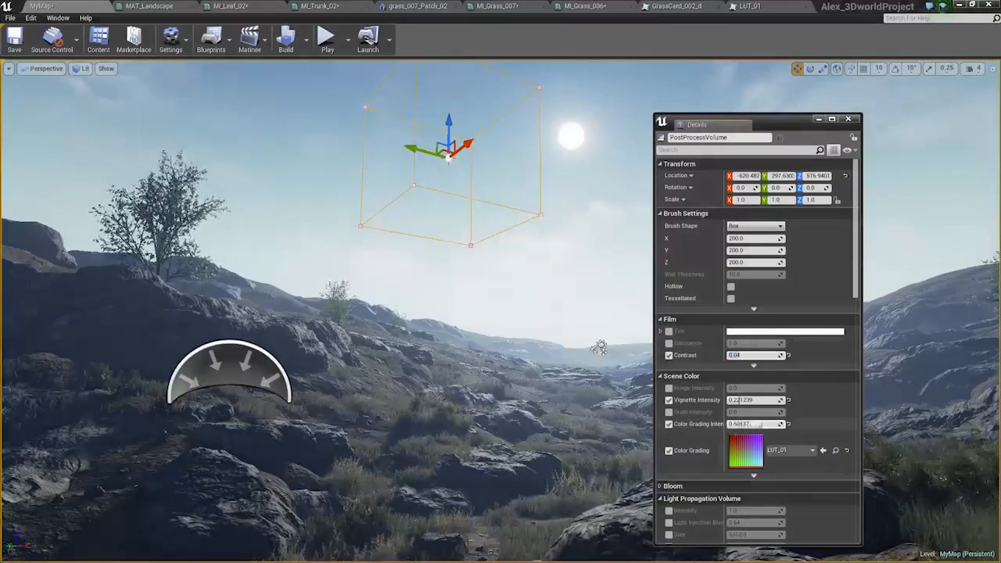
{"action": "mouse_move", "coordinate": [755, 424]}
{"action": "left_mouse_down"}
{"action": "mouse_move", "coordinate": [739, 424]}
{"action": "mouse_move", "coordinate": [770, 424]}
{"action": "left_mouse_up"}
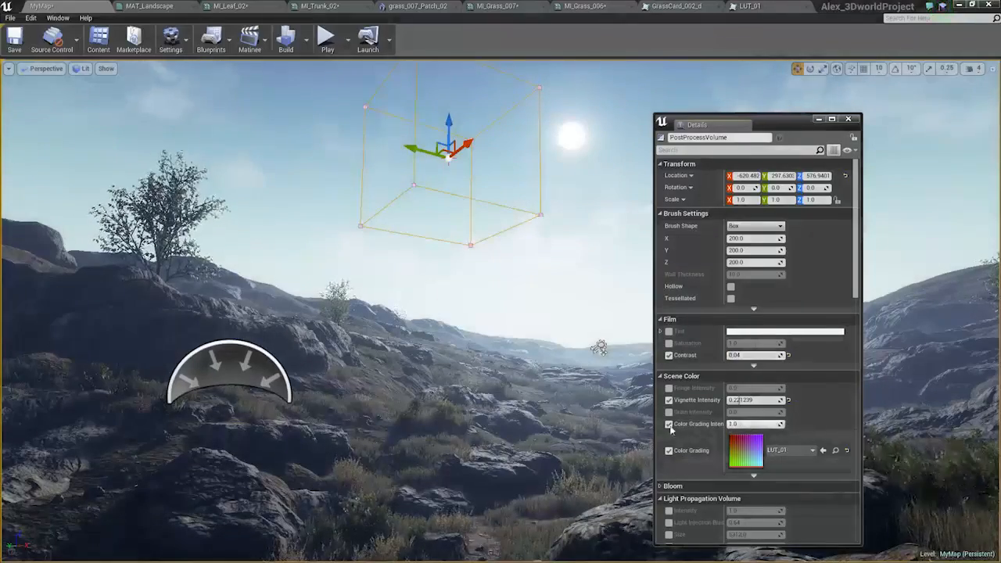
Switch the LUT_01 color grading off and on to compare the look, leave it enabled and close the PostProcessVolume's details.
{"action": "left_click", "coordinate": [669, 451]}
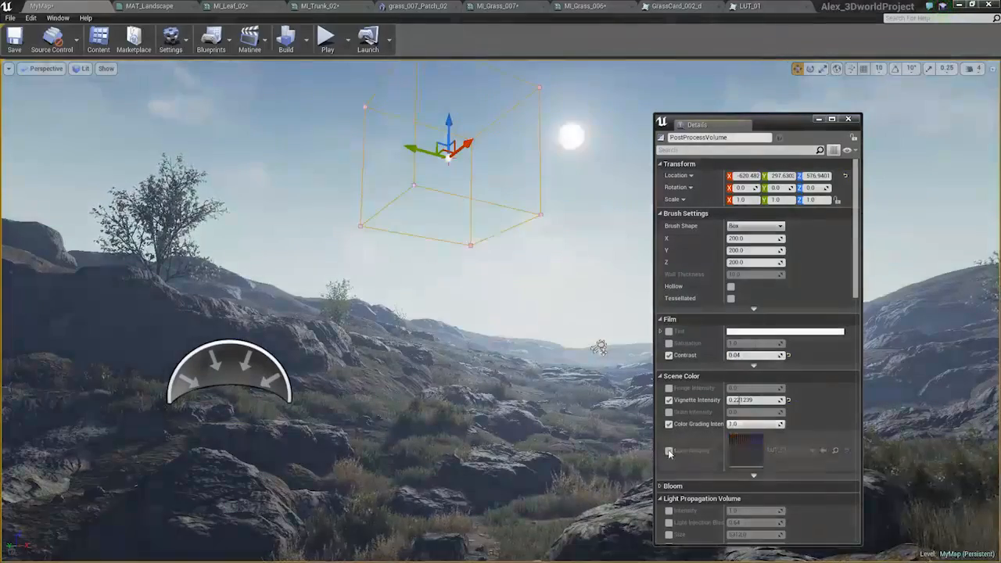
{"action": "left_click", "coordinate": [669, 451]}
{"action": "left_click", "coordinate": [669, 451]}
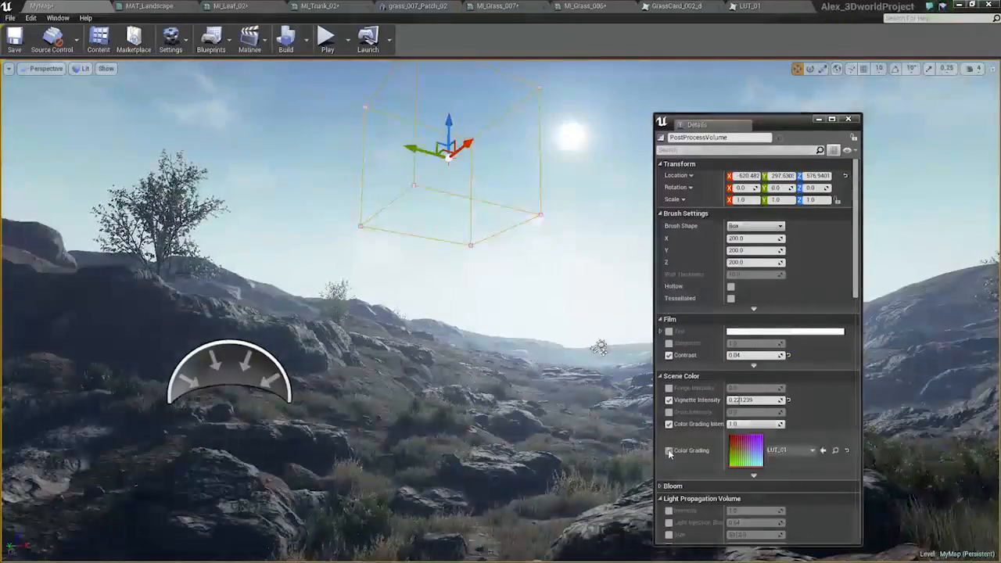
{"action": "left_click", "coordinate": [670, 452]}
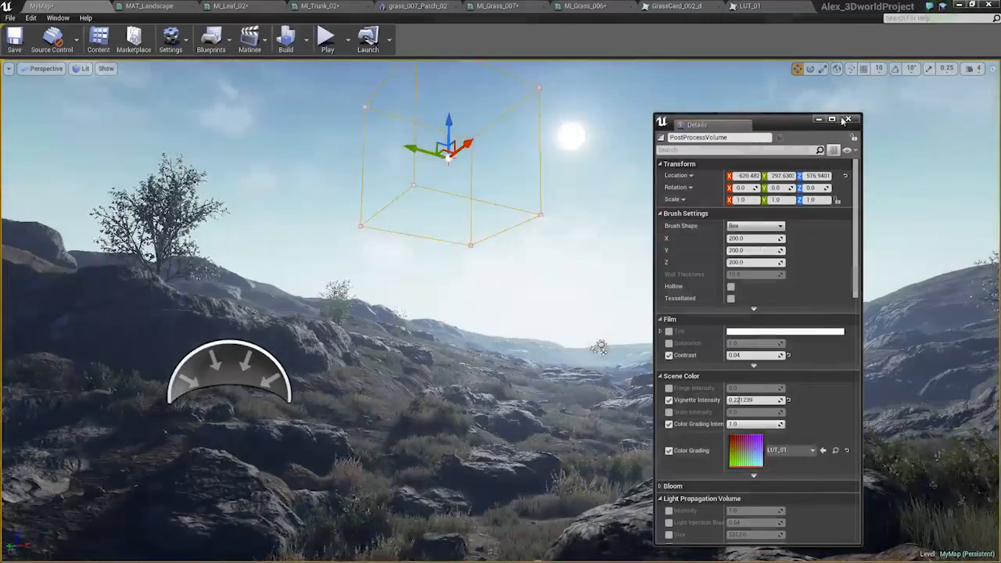
{"action": "left_click", "coordinate": [847, 119]}
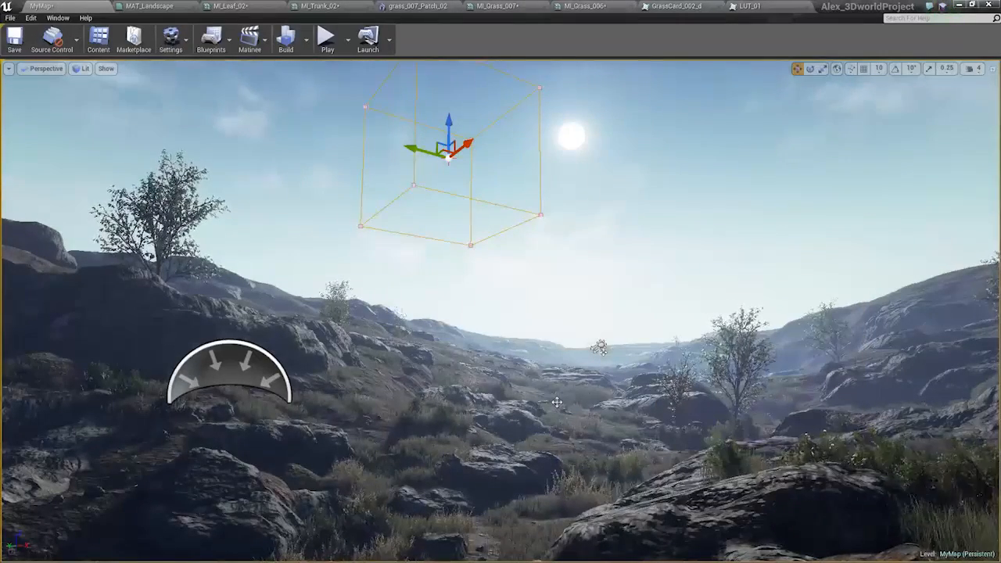
Fly over the hillside, along the valley floor and past the trees to examine the landscape with the full-strength color grade.
{"action": "right_click_drag", "start_coordinate": [557, 402], "coordinate": [438, 426]}
{"action": "key", "text": "w"}
{"action": "key", "text": "a"}
{"action": "key", "text": "s"}
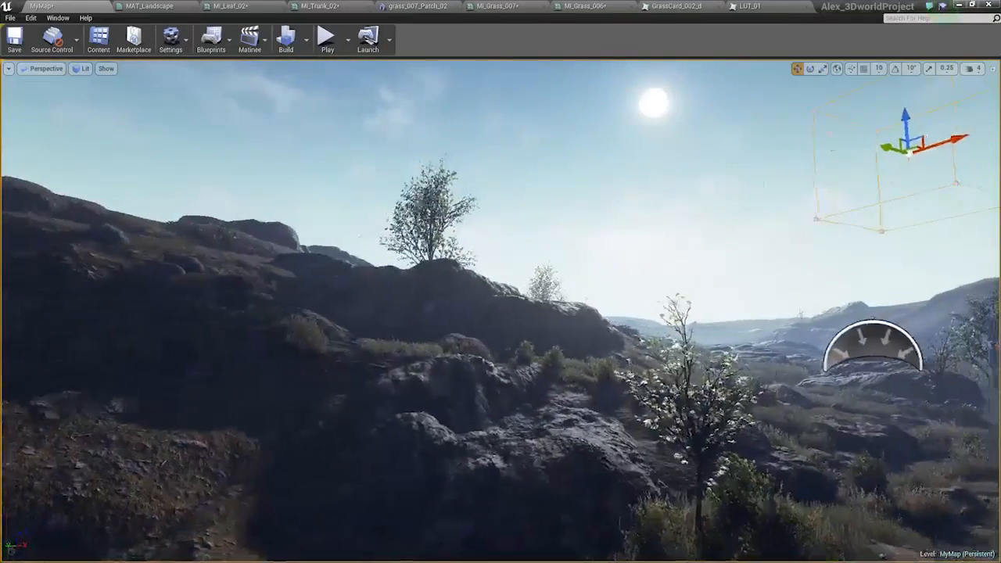
{"action": "key", "text": "d"}
{"action": "right_click_drag", "start_coordinate": [438, 426], "coordinate": [467, 425]}
{"action": "key", "text": "d"}
{"action": "key", "text": "w"}
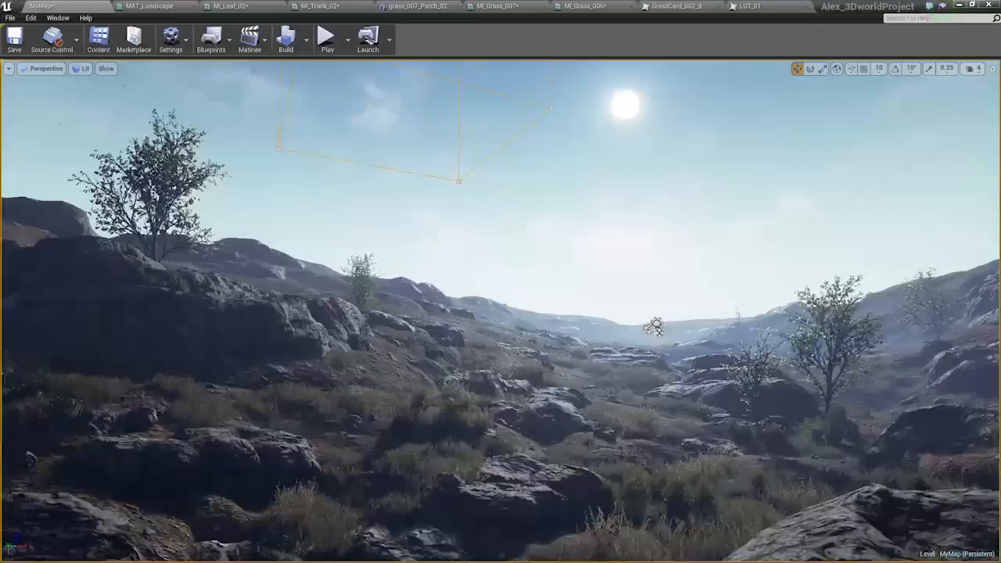
{"action": "key", "text": "w"}
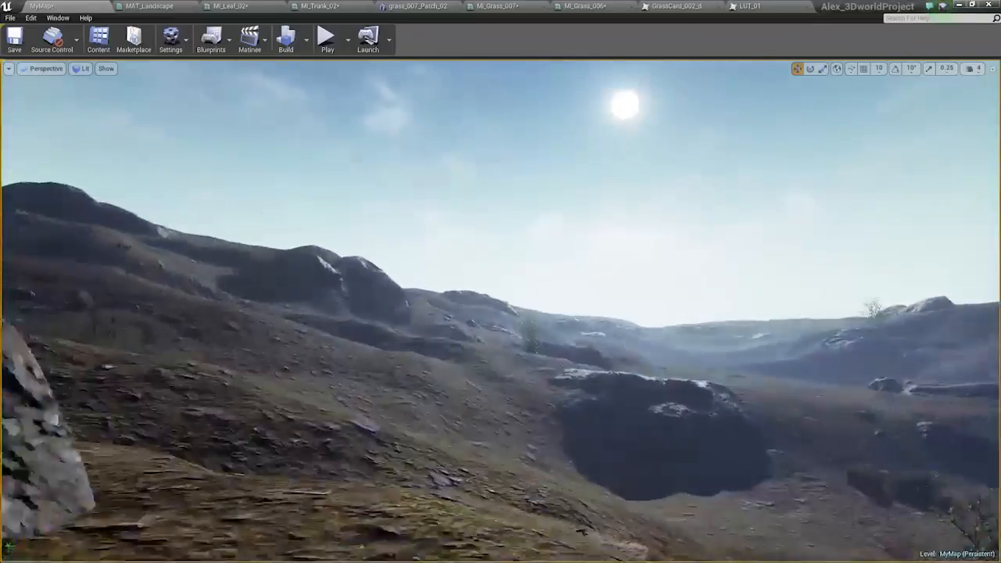
{"action": "mouse_move", "coordinate": [467, 425]}
{"action": "right_mouse_down"}
{"action": "mouse_move", "coordinate": [448, 497]}
{"action": "mouse_move", "coordinate": [469, 469]}
{"action": "mouse_move", "coordinate": [452, 418]}
{"action": "right_mouse_up"}
{"action": "key", "text": "w"}
{"action": "key", "text": "w"}
{"action": "key", "text": "d"}
{"action": "key", "text": "d"}
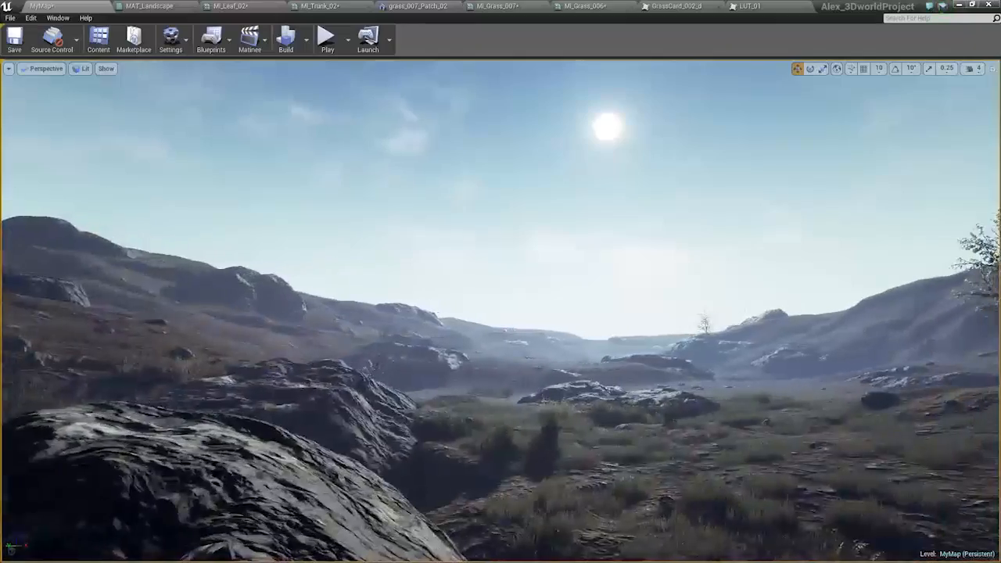
{"action": "key", "text": "s"}
{"action": "key", "text": "a"}
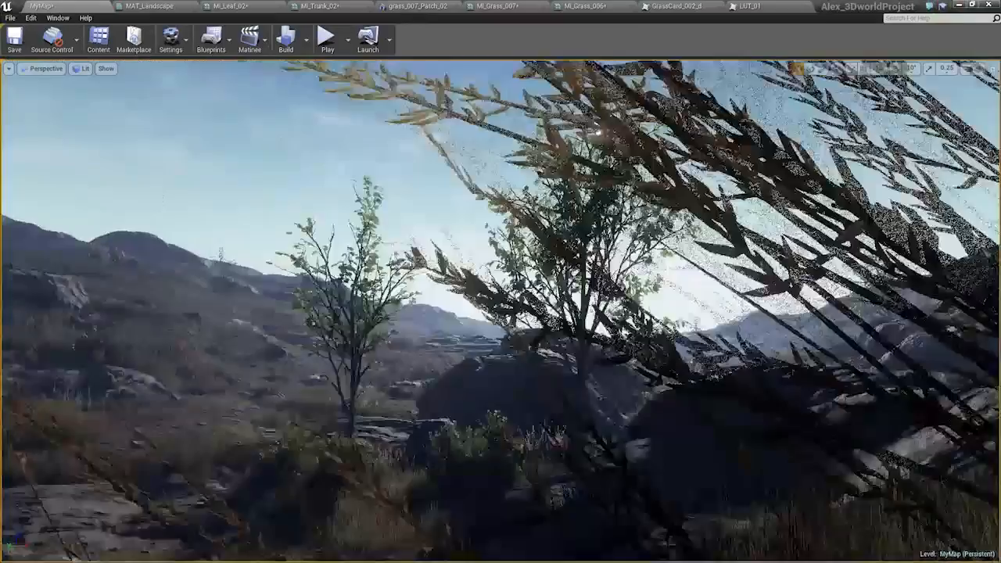
{"action": "key", "text": "s"}
{"action": "mouse_move", "coordinate": [451, 418]}
{"action": "right_mouse_down"}
{"action": "mouse_move", "coordinate": [453, 462]}
{"action": "mouse_move", "coordinate": [460, 415]}
{"action": "right_mouse_up"}
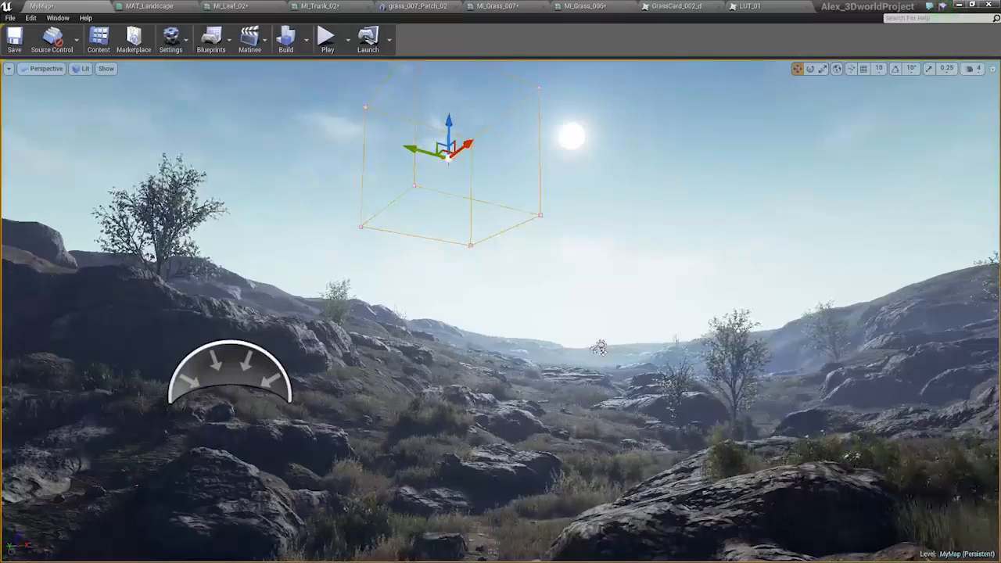
Preview the valley without editor icons, clear the selection and show the icons again.
{"action": "key", "text": "g"}
{"action": "left_click", "coordinate": [313, 345]}
{"action": "key", "text": "Escape"}
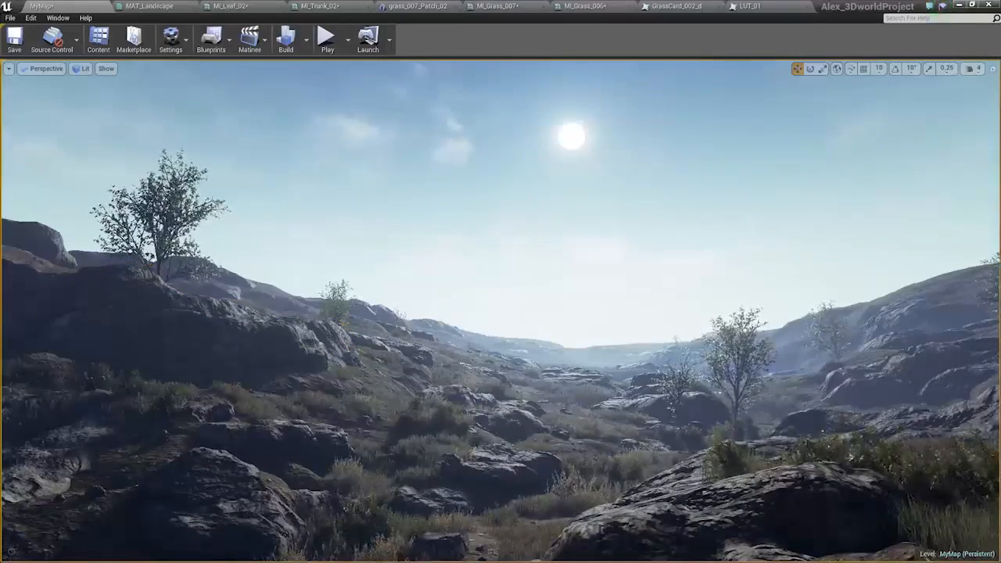
{"action": "key", "text": "g"}
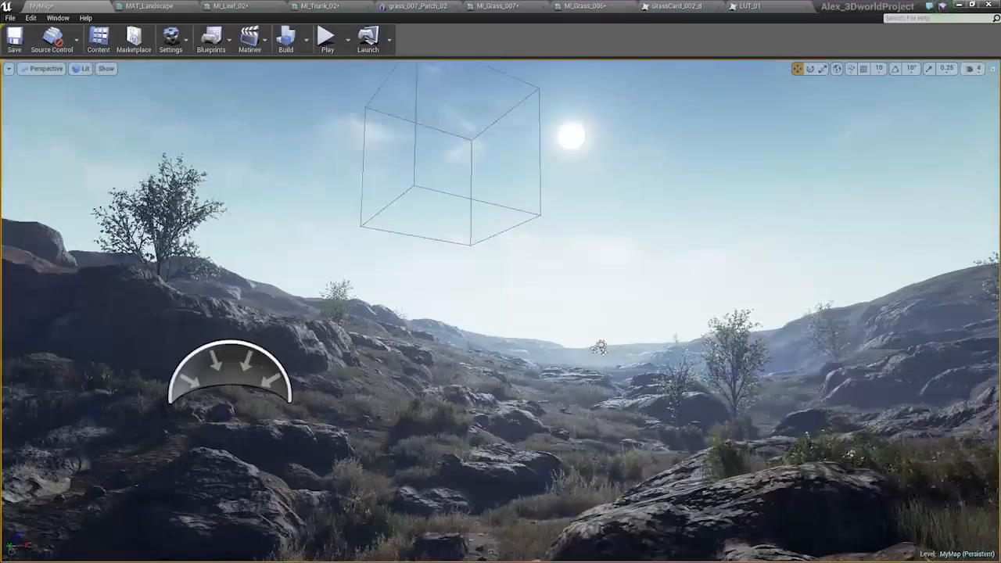
Try a pale yellow tint, hex F9FFCBFF, for the SkyLight's light color.
{"action": "double_click", "coordinate": [258, 366]}
{"action": "left_click", "coordinate": [741, 394]}
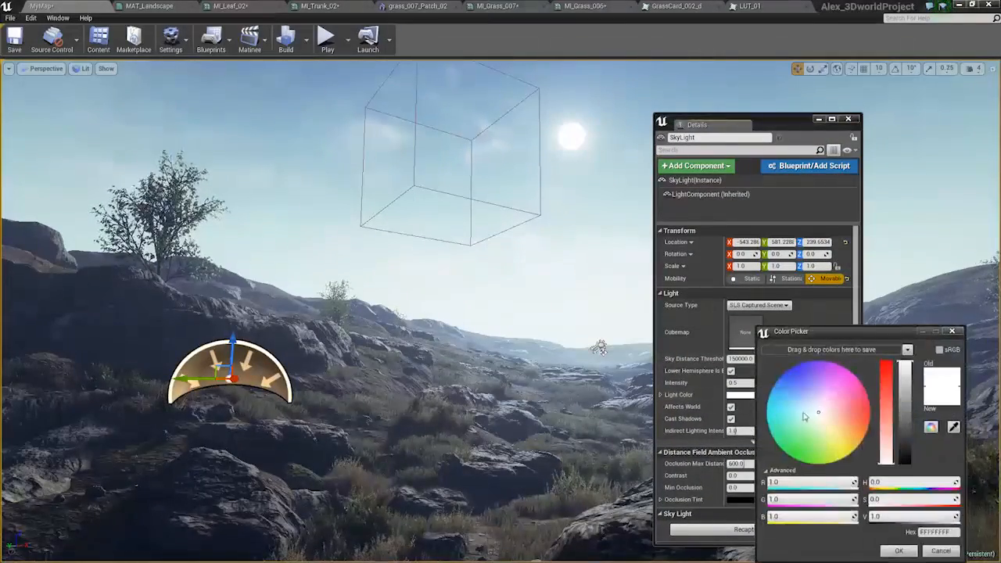
{"action": "mouse_move", "coordinate": [818, 440]}
{"action": "left_mouse_down"}
{"action": "mouse_move", "coordinate": [837, 435]}
{"action": "mouse_move", "coordinate": [823, 431]}
{"action": "left_mouse_up"}
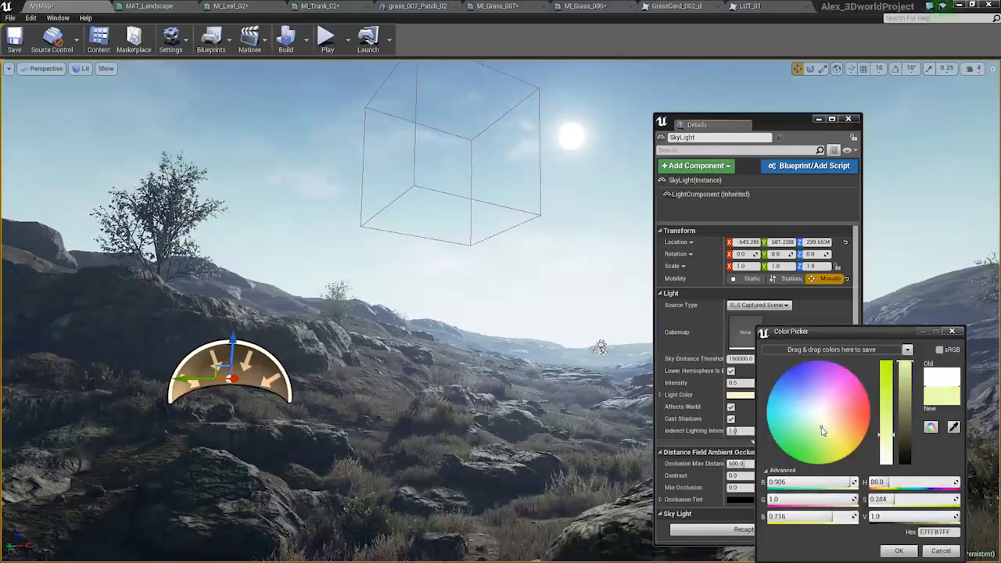
{"action": "left_click_drag", "start_coordinate": [823, 428], "coordinate": [823, 425]}
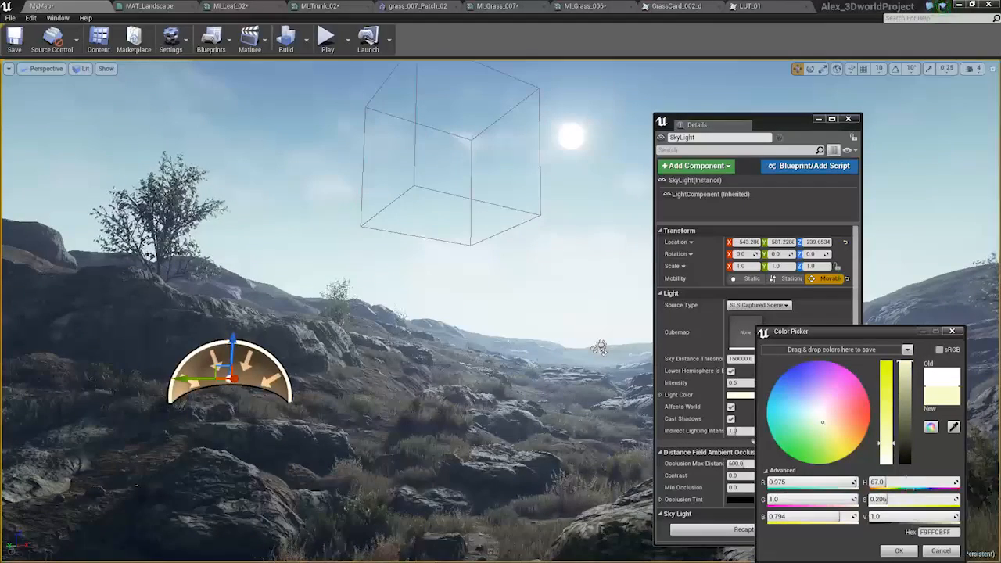
{"action": "left_click", "coordinate": [926, 551]}
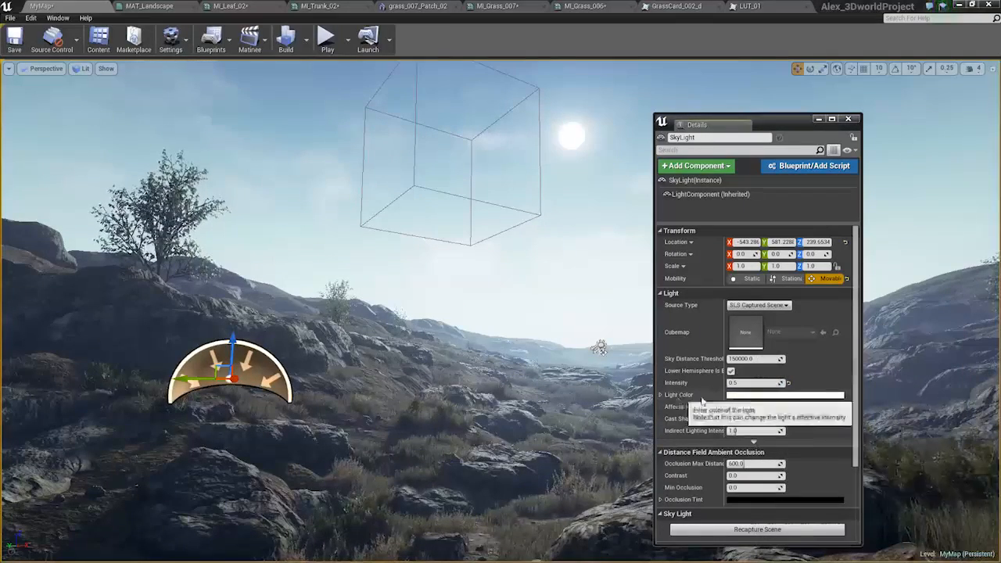
Set the SkyLight's light color to a very pale yellow-green.
{"action": "left_click", "coordinate": [745, 397]}
{"action": "left_click_drag", "start_coordinate": [812, 420], "coordinate": [809, 424]}
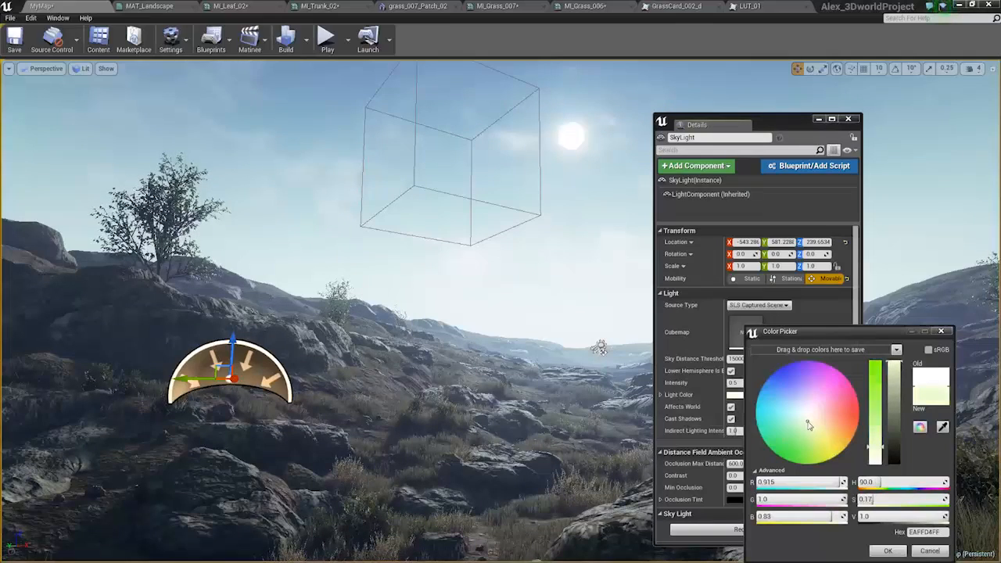
{"action": "left_click_drag", "start_coordinate": [811, 427], "coordinate": [814, 425]}
{"action": "left_click", "coordinate": [888, 551]}
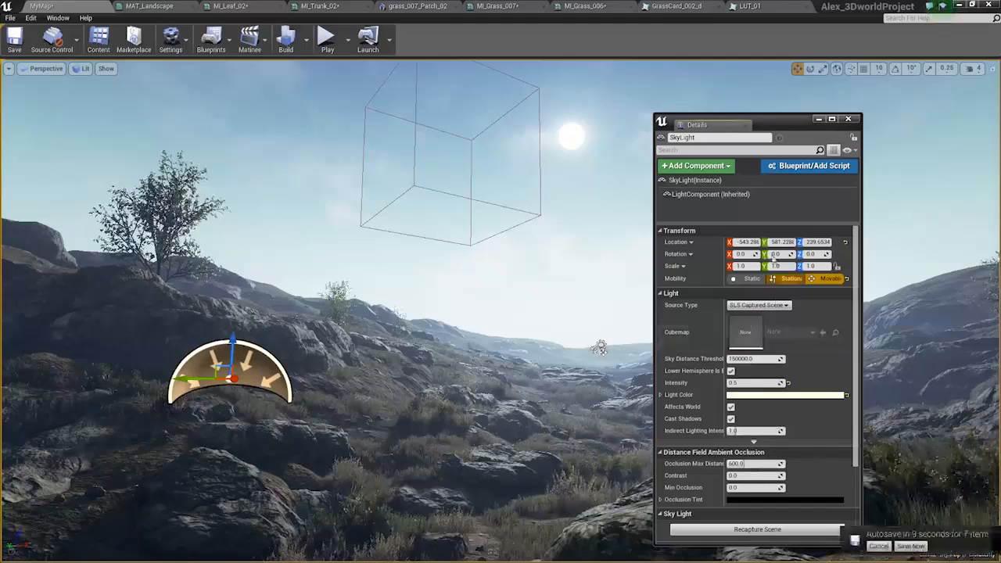
Try an Intensity of 1 for the SkyLight, restore it to 0.5 and close its details.
{"action": "type", "text": "1"}
{"action": "key", "text": "Return"}
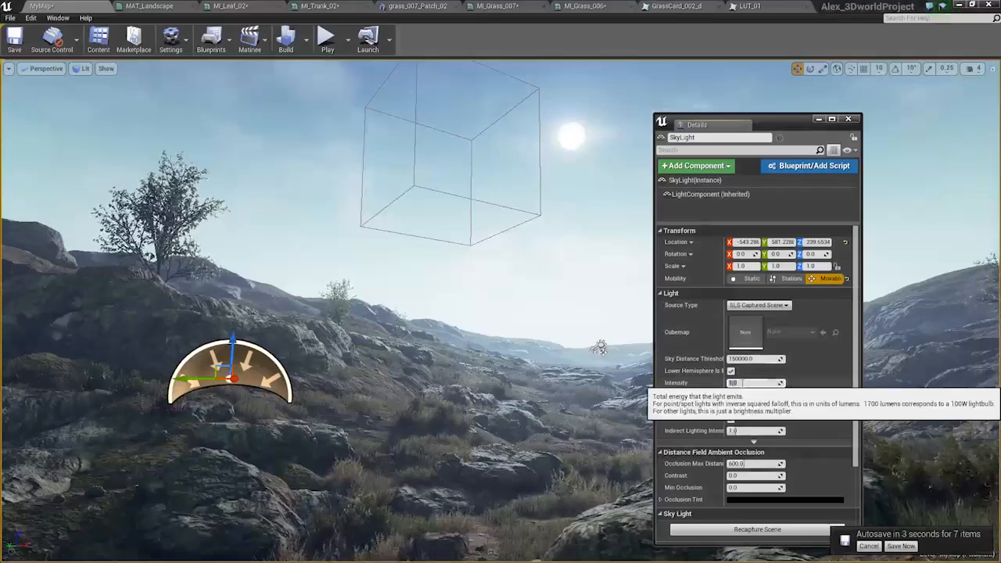
{"action": "type", "text": "0.5"}
{"action": "key", "text": "Return"}
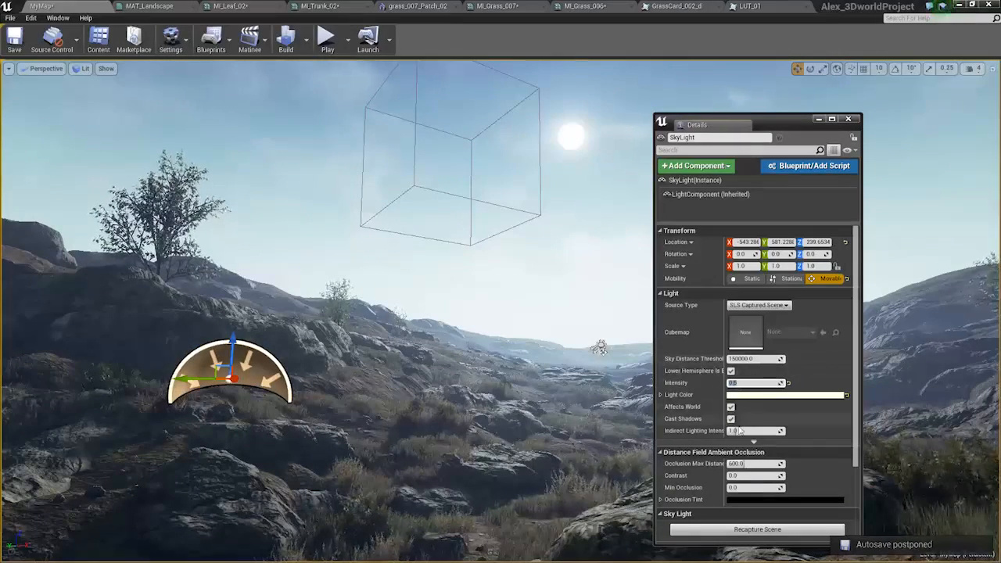
{"action": "left_click", "coordinate": [851, 122]}
Switch the viewport to game view so the editor icons are hidden, and clear the selection.
{"action": "key", "text": "ctrl+shift+s"}
{"action": "right_click_drag", "start_coordinate": [595, 325], "coordinate": [618, 325]}
{"action": "key", "text": "g"}
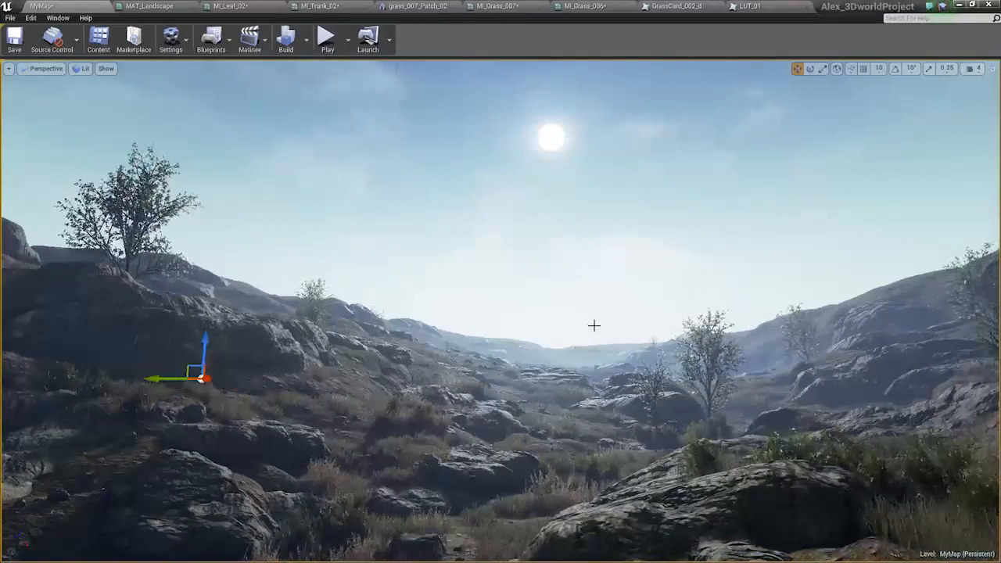
{"action": "left_click", "coordinate": [268, 336]}
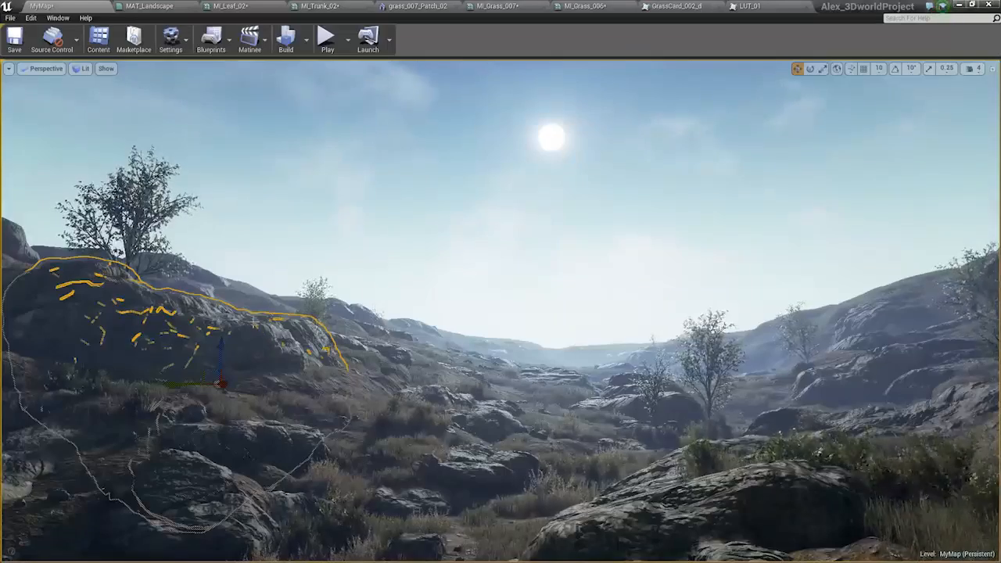
{"action": "key", "text": "Escape"}
Examine the finished valley from slightly shifted camera angles, keeping the sun above the distant hills.
{"action": "mouse_move", "coordinate": [474, 389]}
{"action": "right_mouse_down"}
{"action": "mouse_move", "coordinate": [484, 367]}
{"action": "mouse_move", "coordinate": [469, 403]}
{"action": "right_mouse_up"}
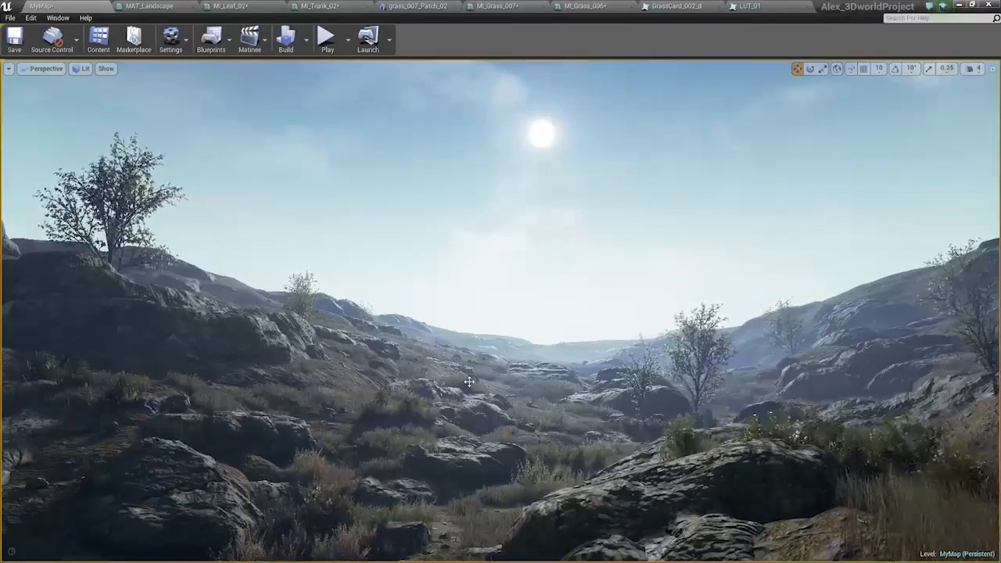
{"action": "right_click_drag", "start_coordinate": [500, 311], "coordinate": [488, 317]}
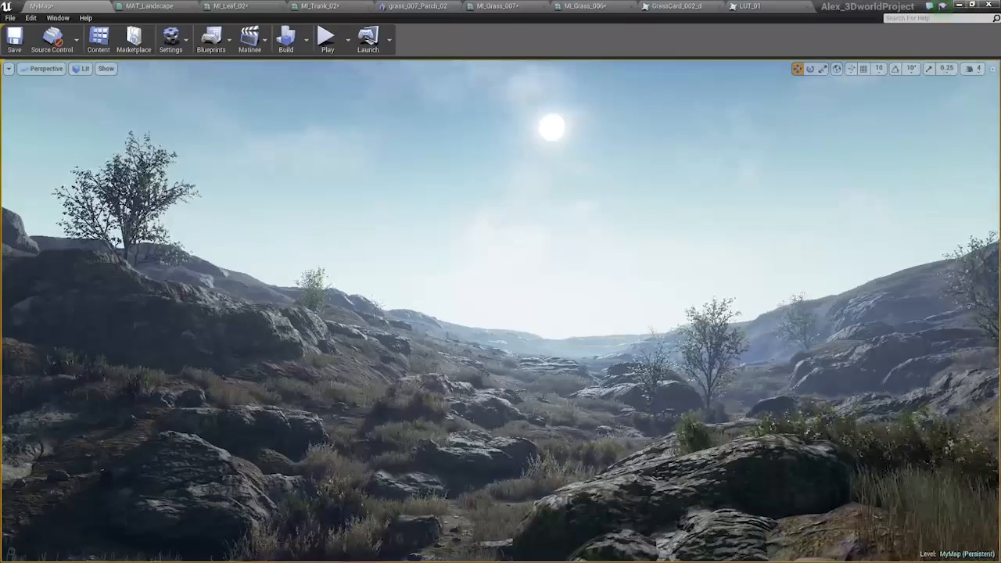
{"action": "right_click_drag", "start_coordinate": [469, 382], "coordinate": [480, 376]}
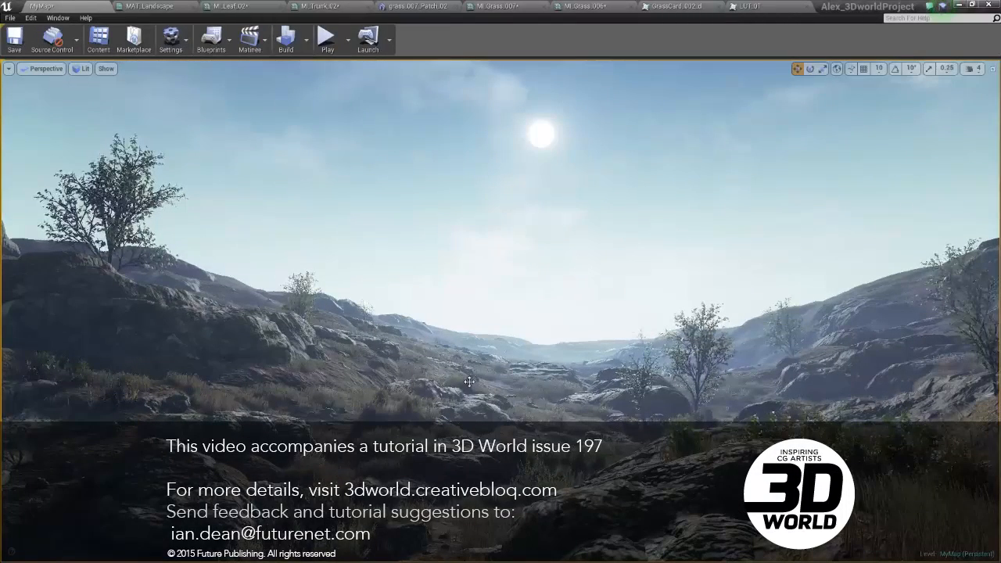